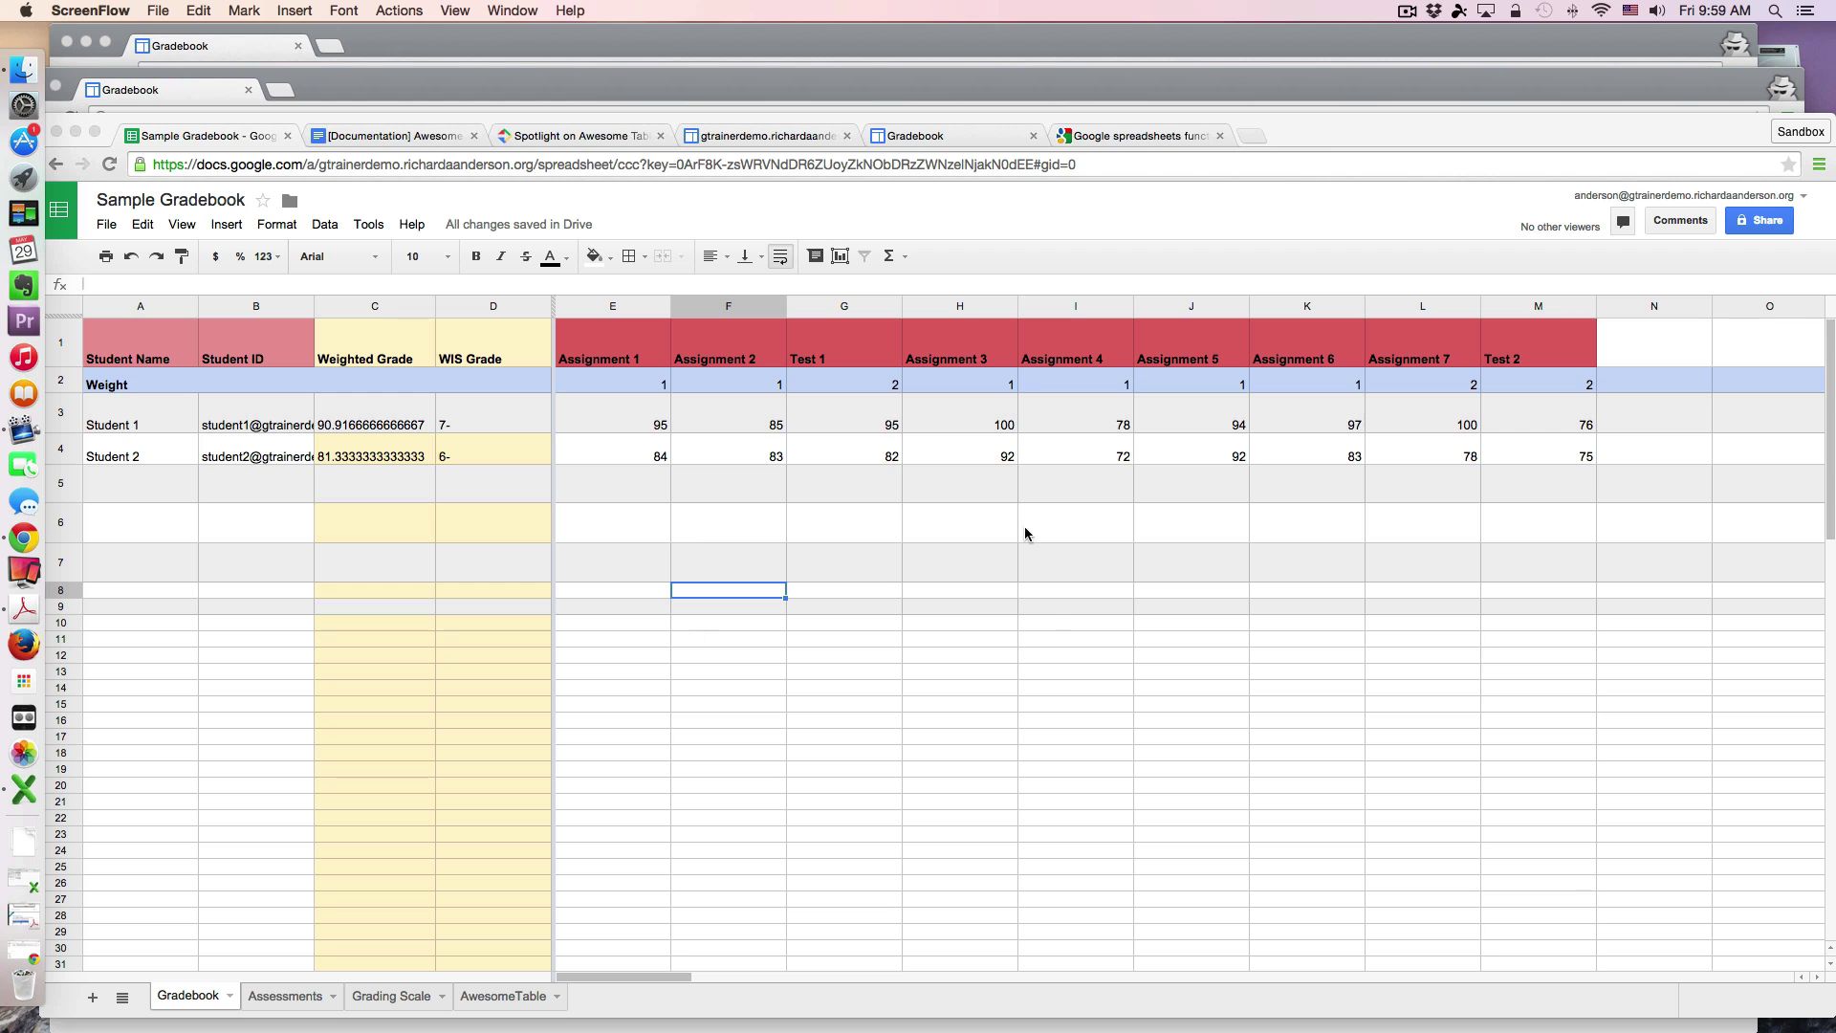
Step: Review the gradebook's detailed sharing settings and access
click(1763, 221)
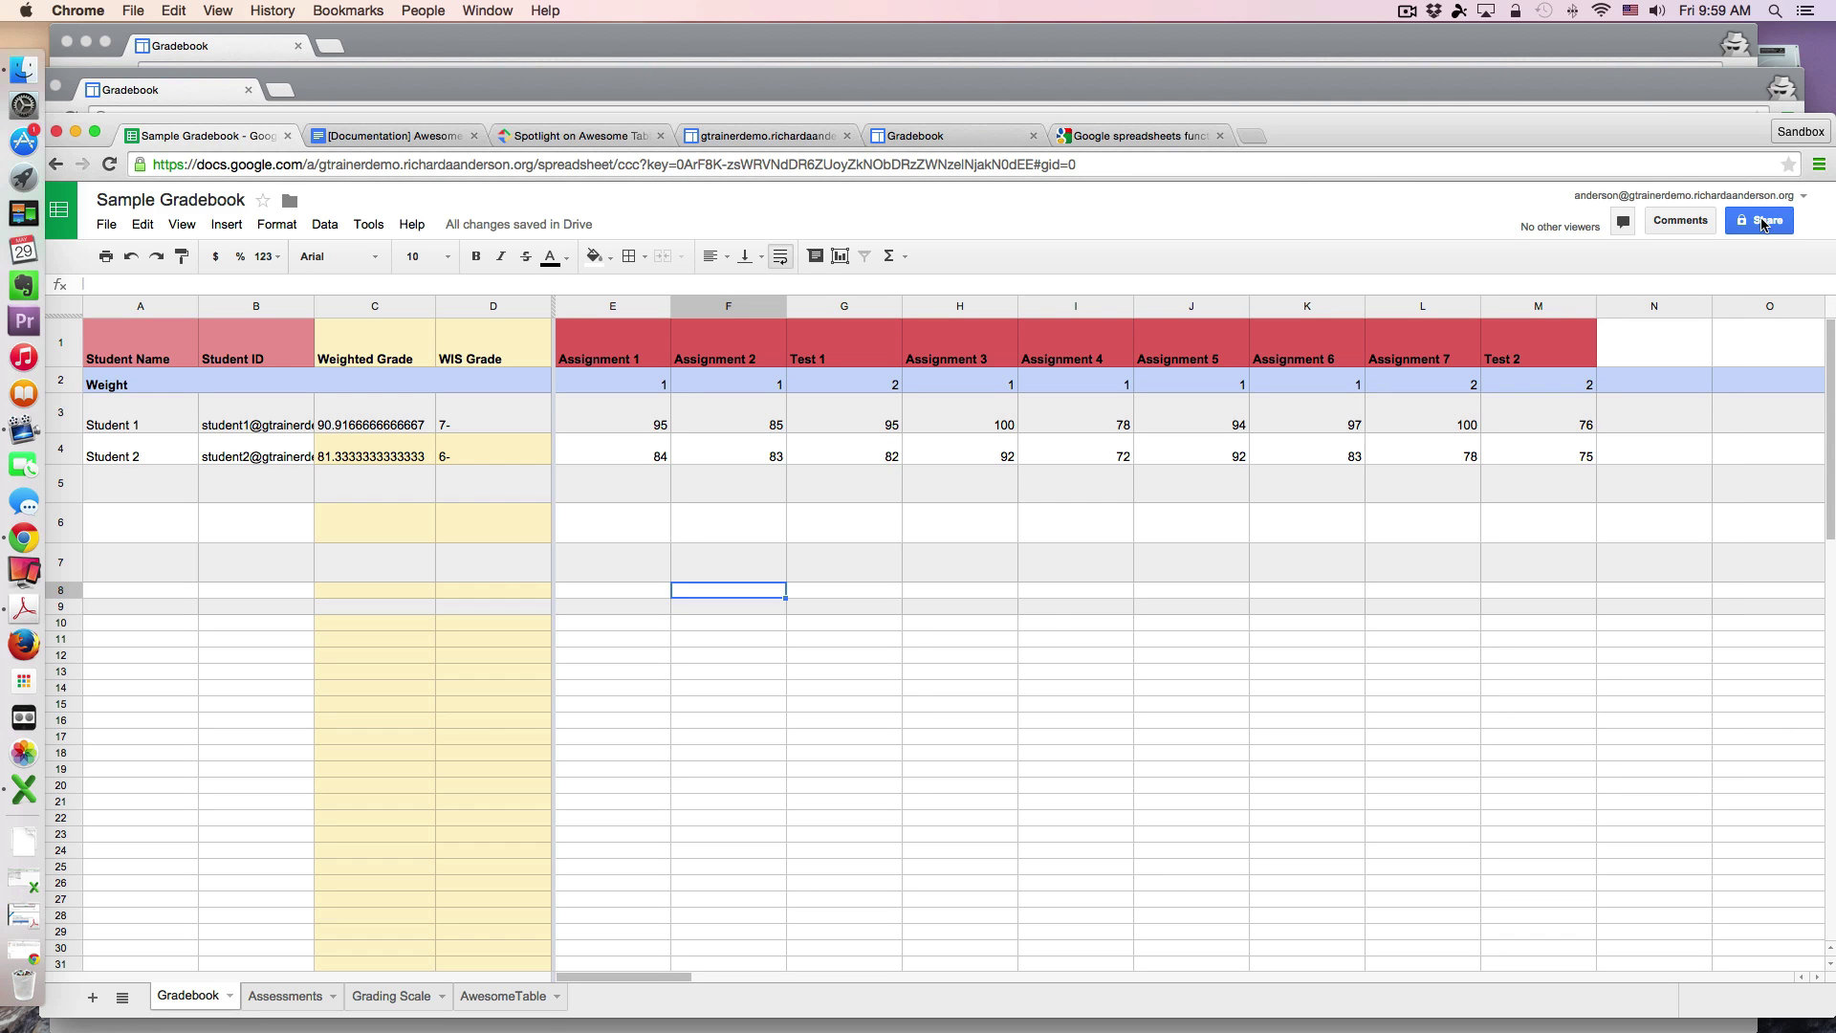
click(1765, 222)
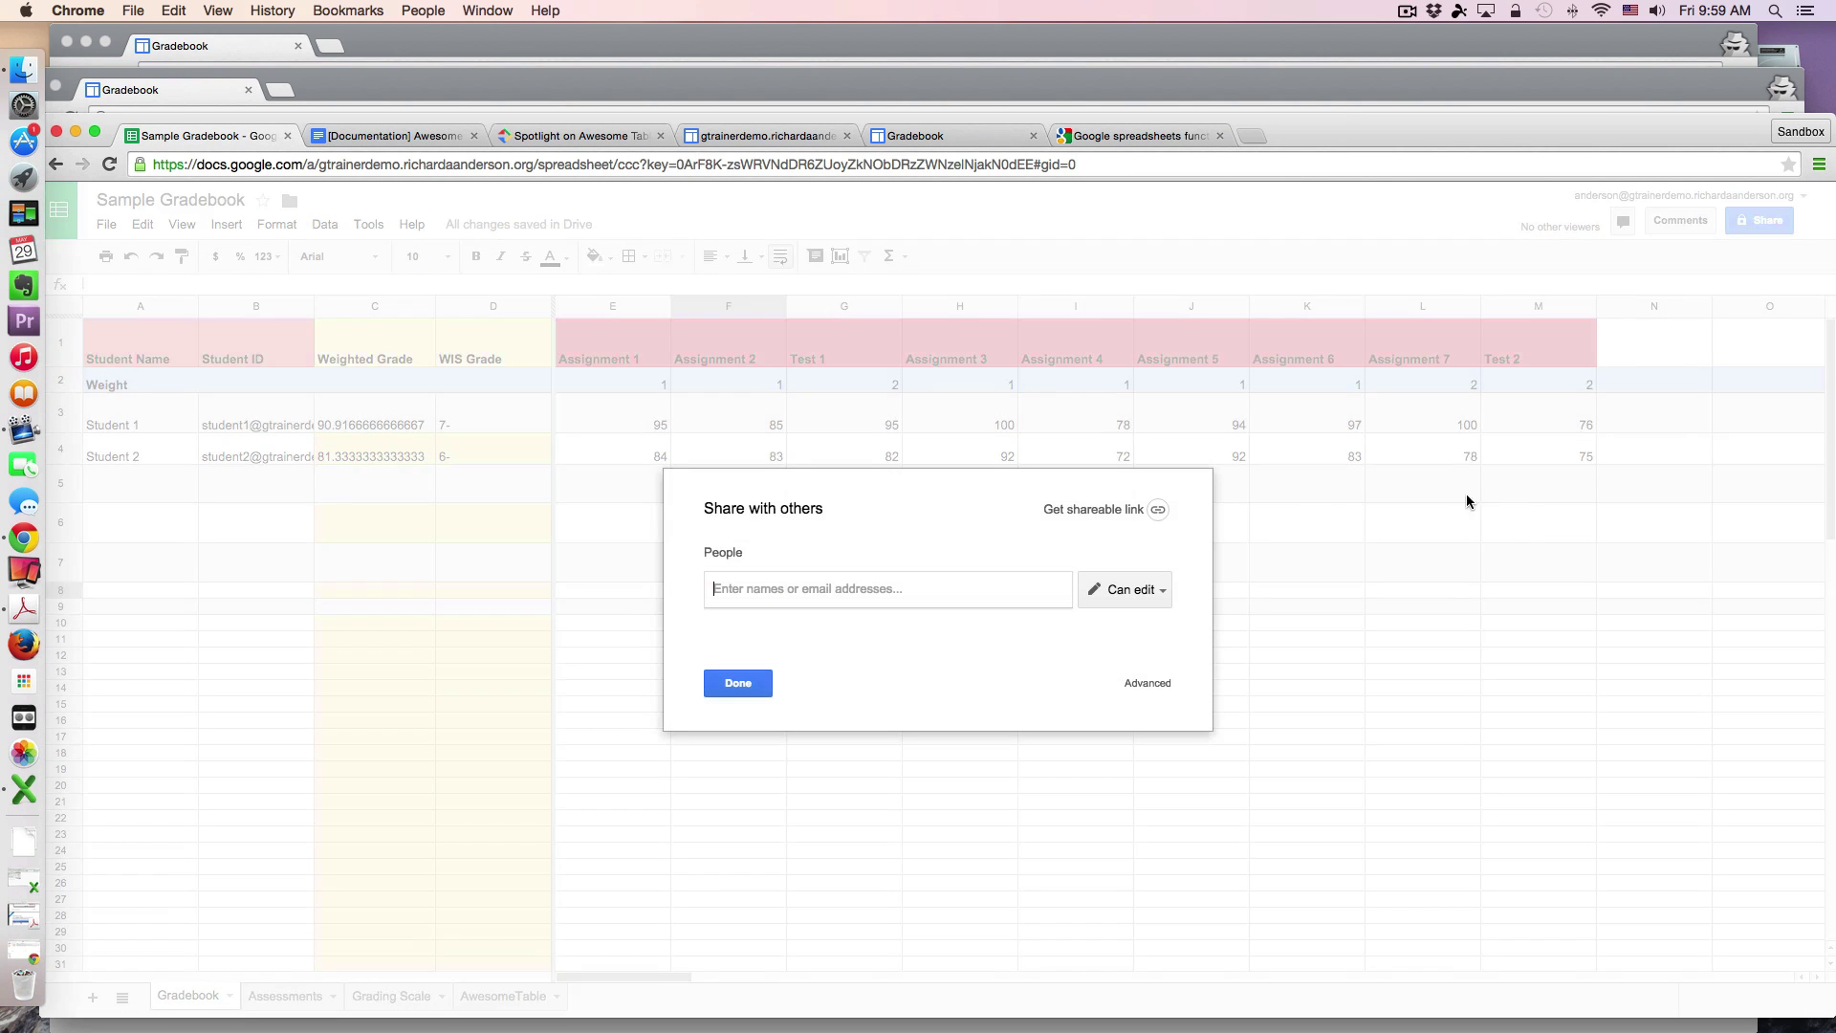
click(1152, 681)
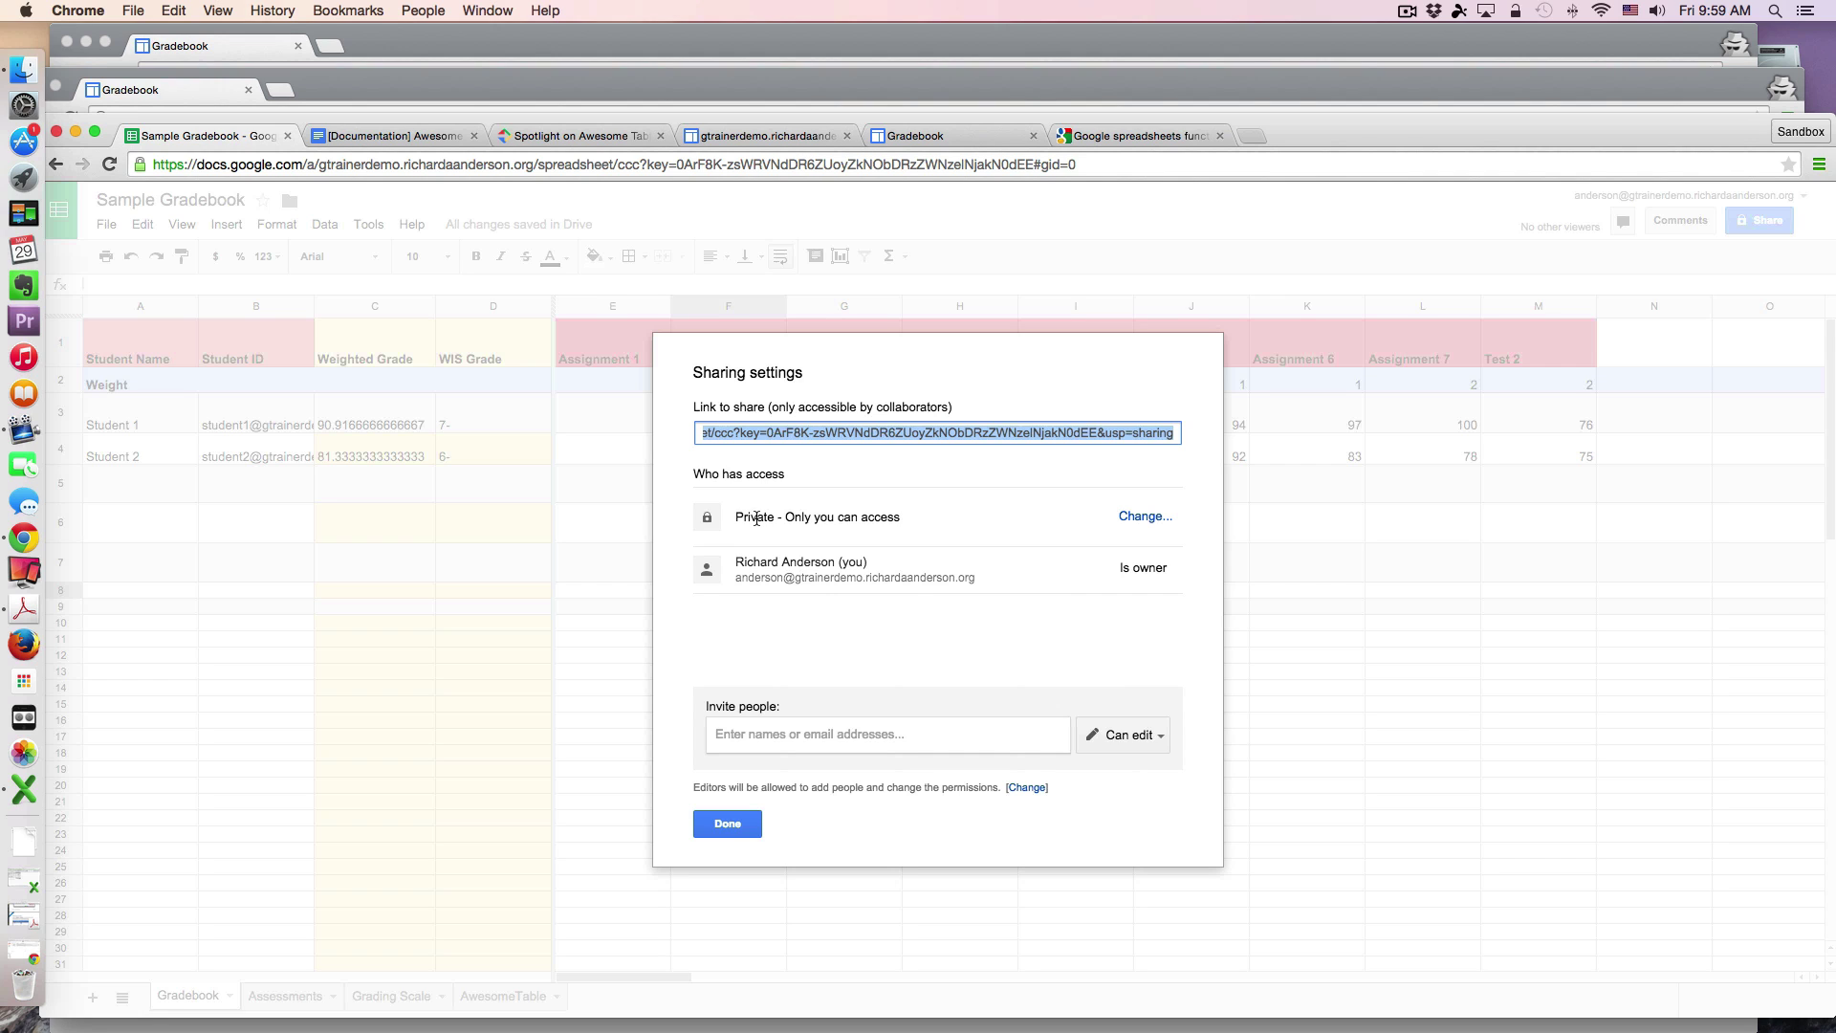
click(750, 829)
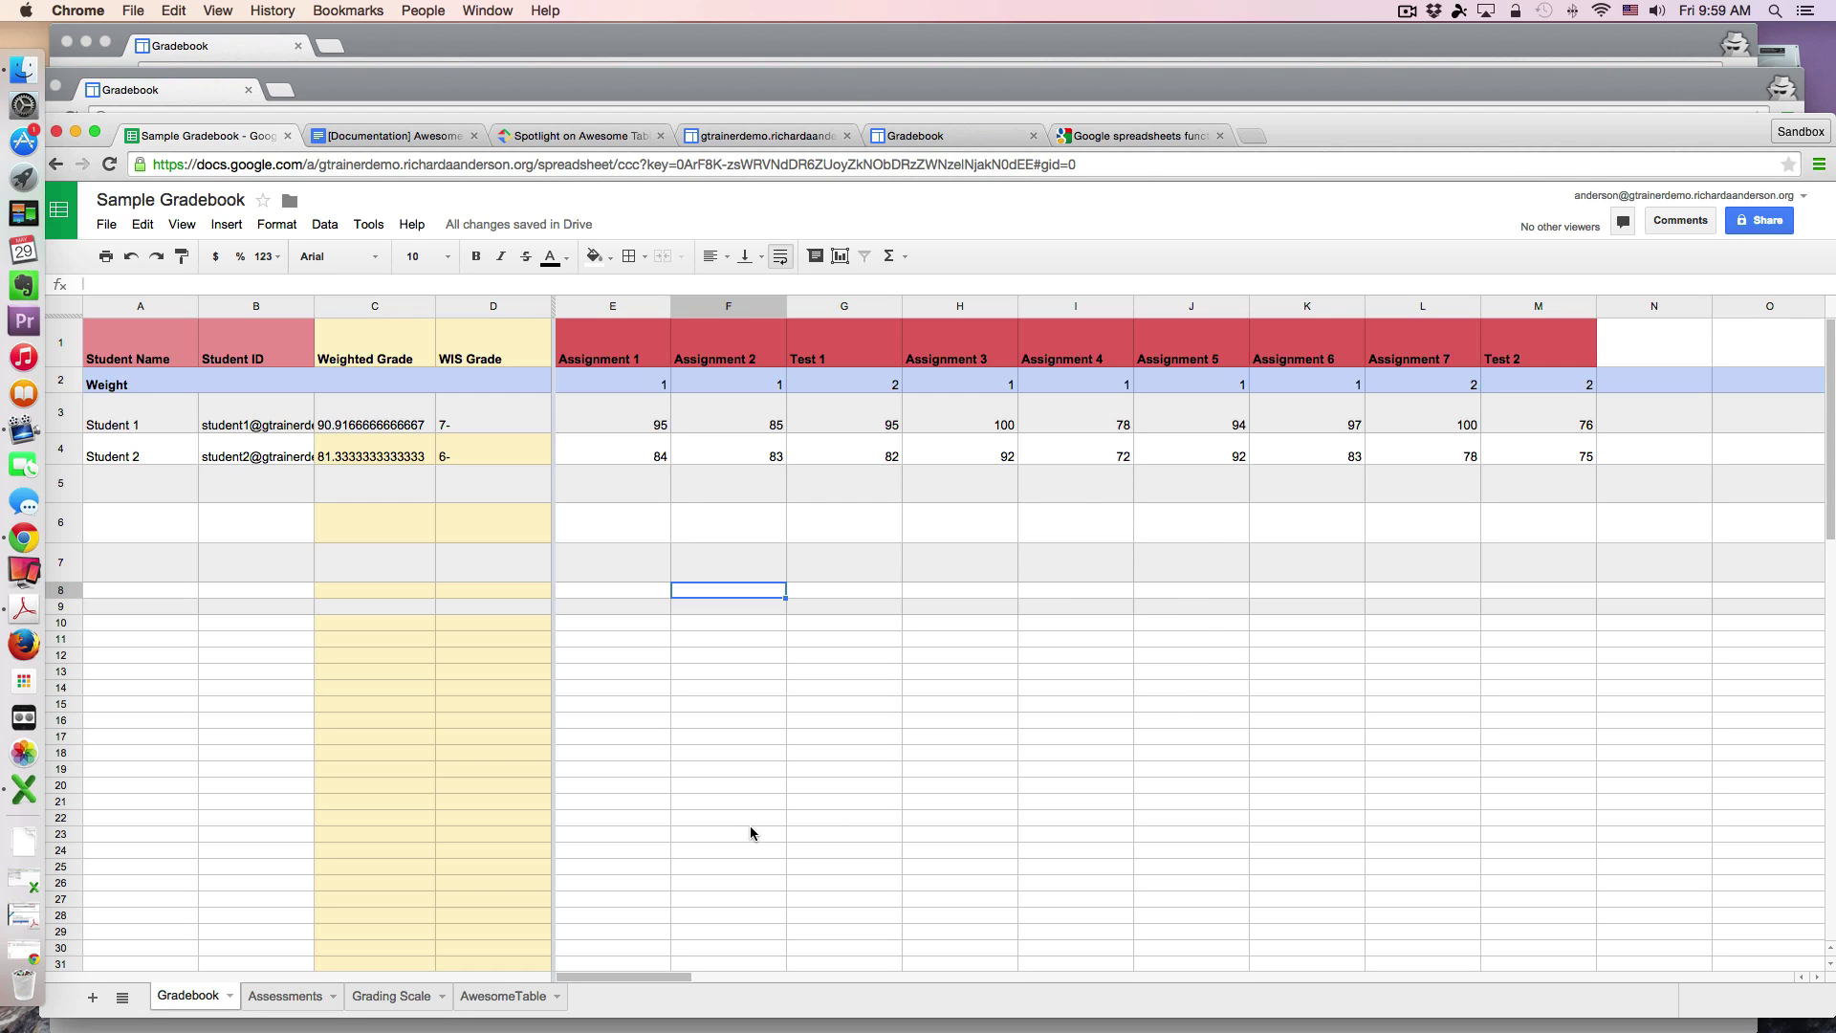
Step: Inspect Student 1's name in A3, ID in B3 and weighted-grade formula in C3
click(135, 428)
click(268, 417)
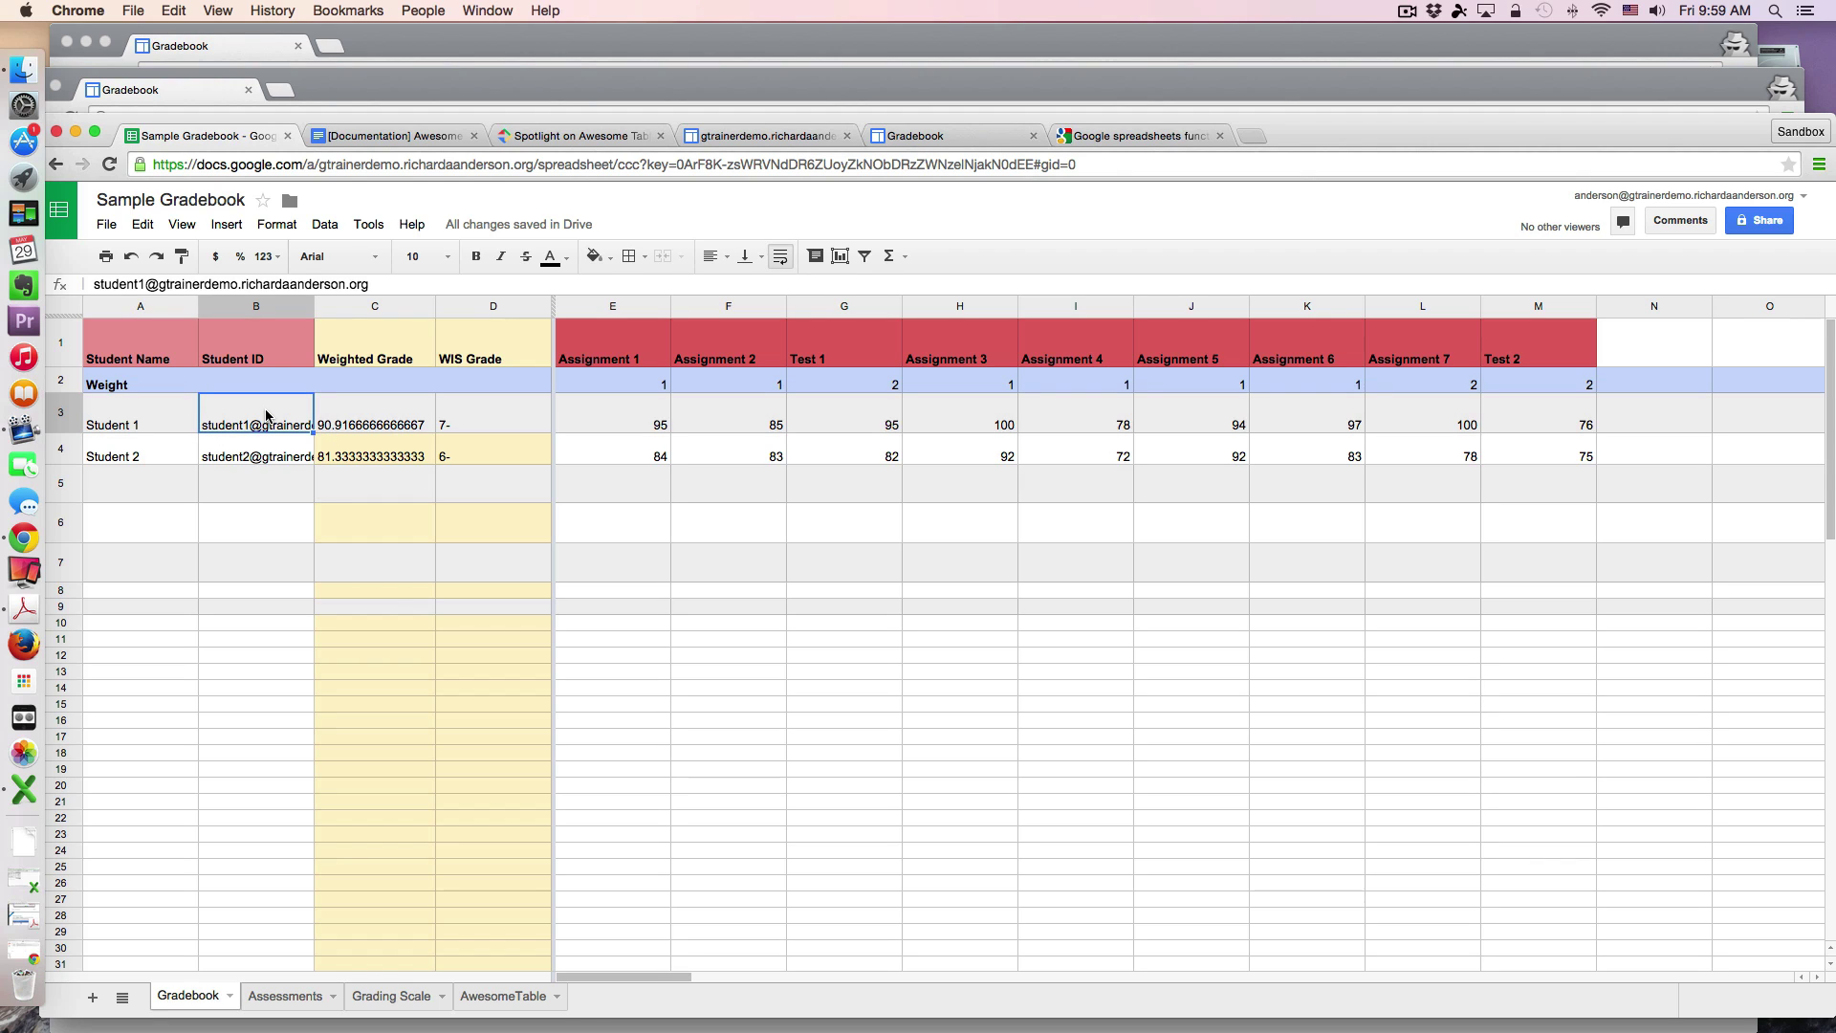
click(135, 419)
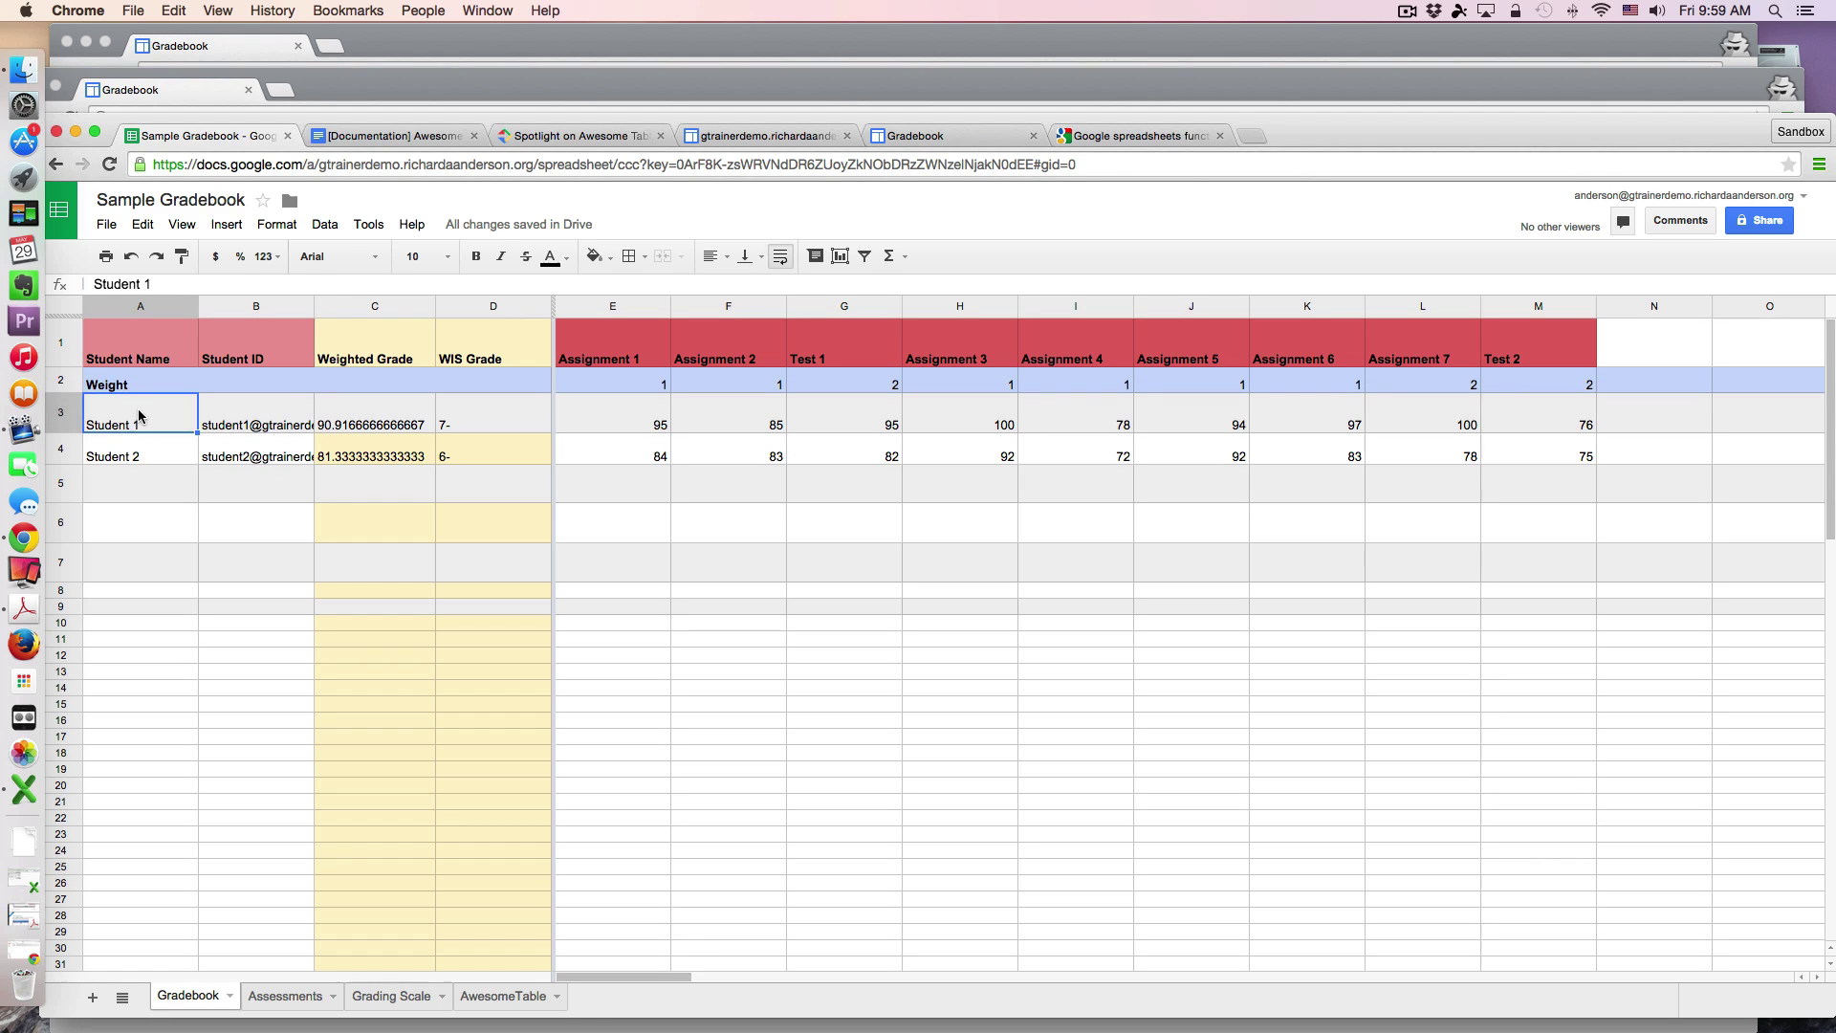
click(250, 418)
click(170, 421)
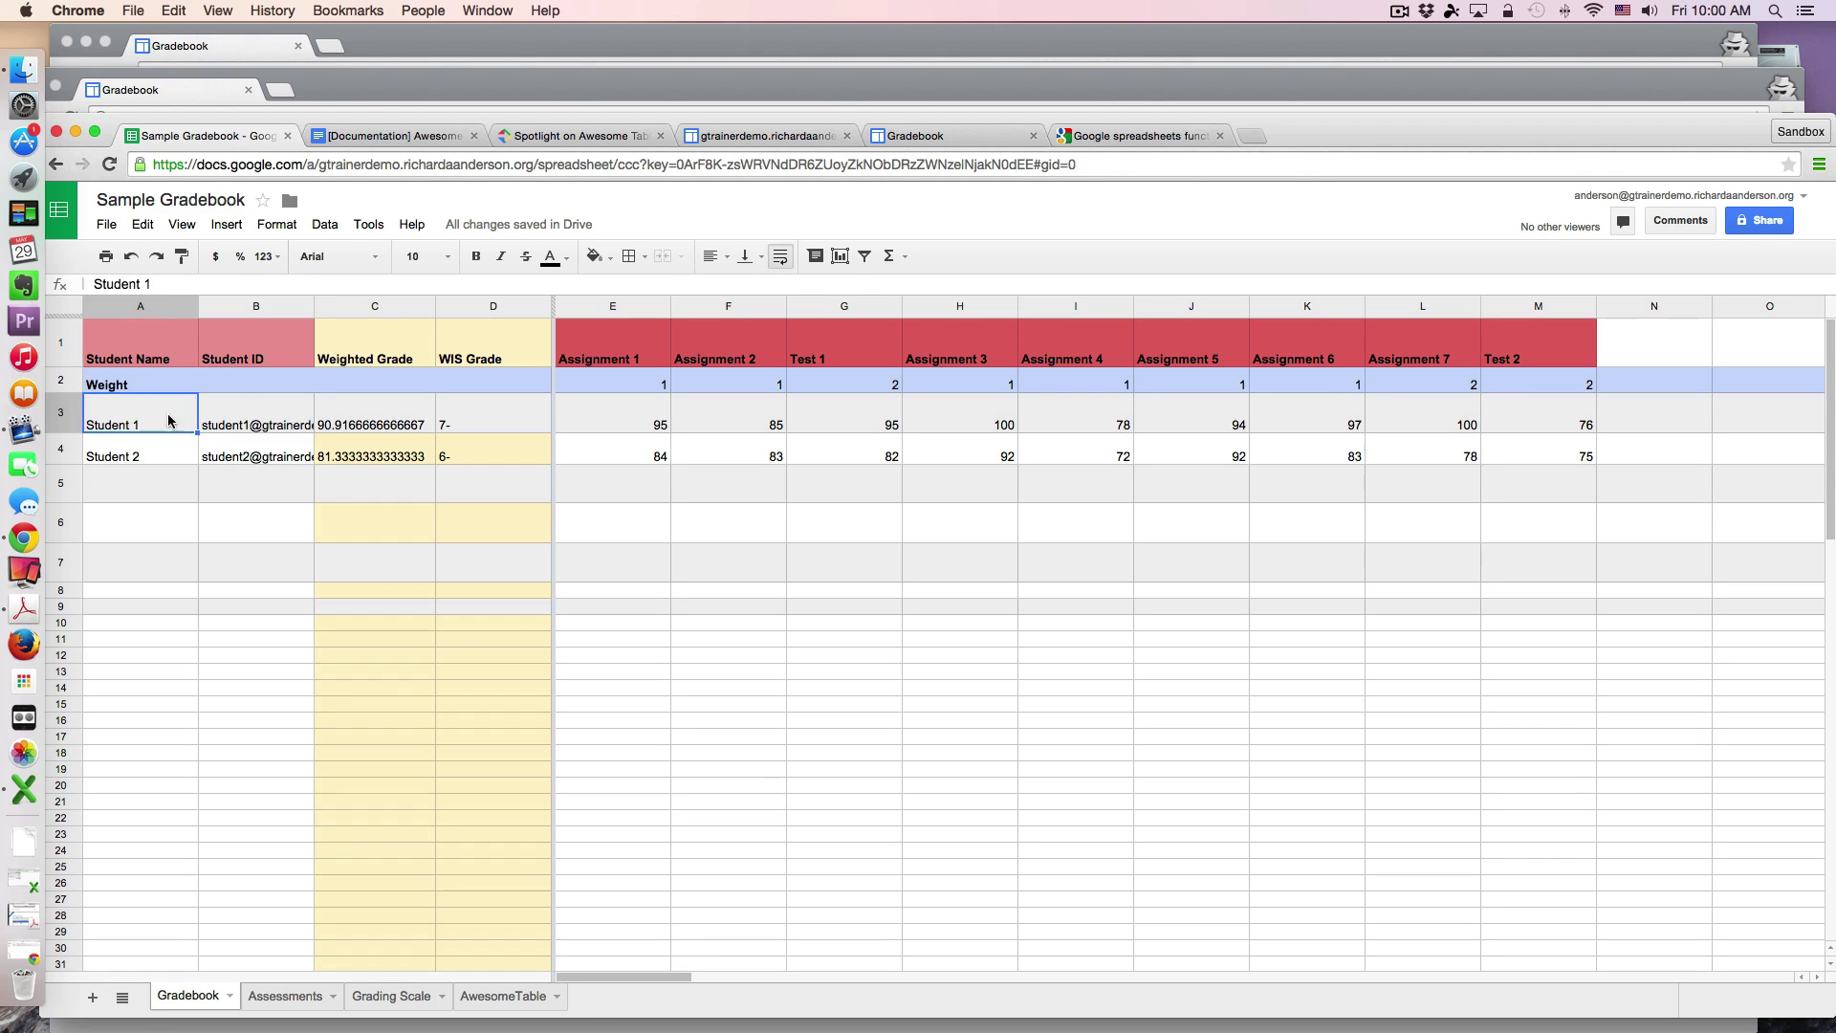
click(266, 417)
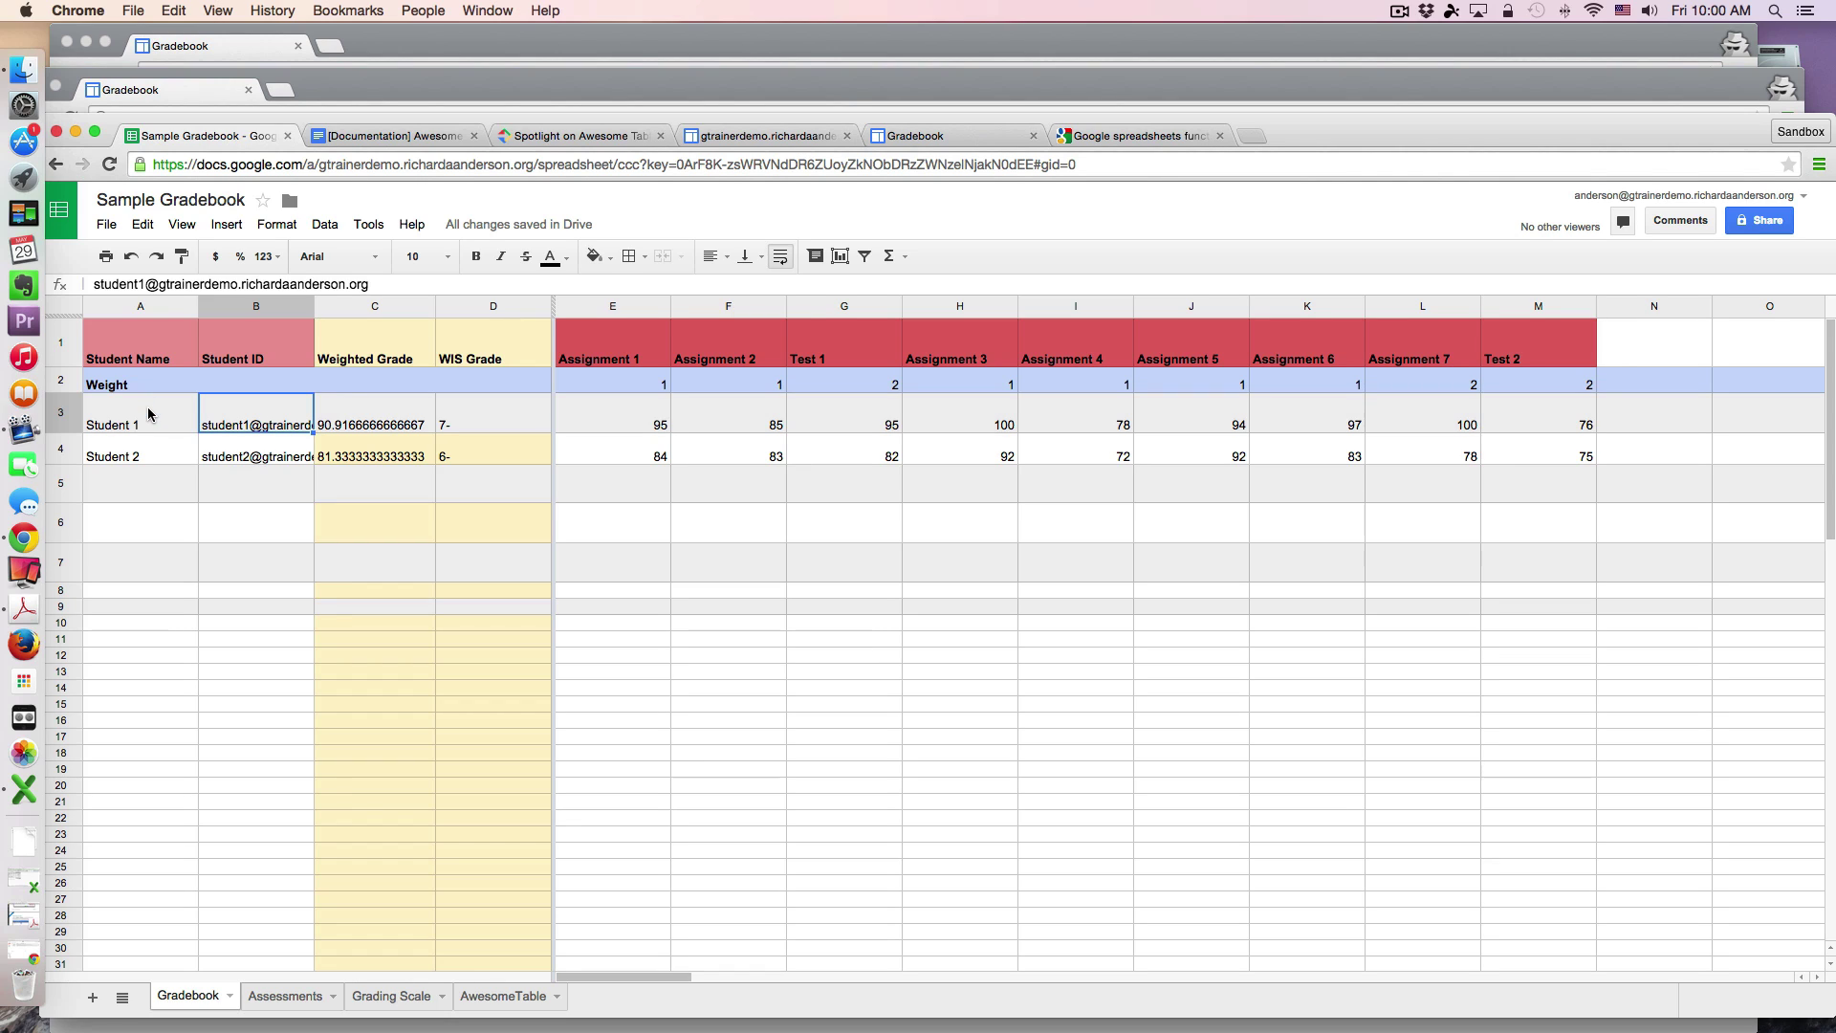
click(150, 413)
click(255, 411)
click(359, 416)
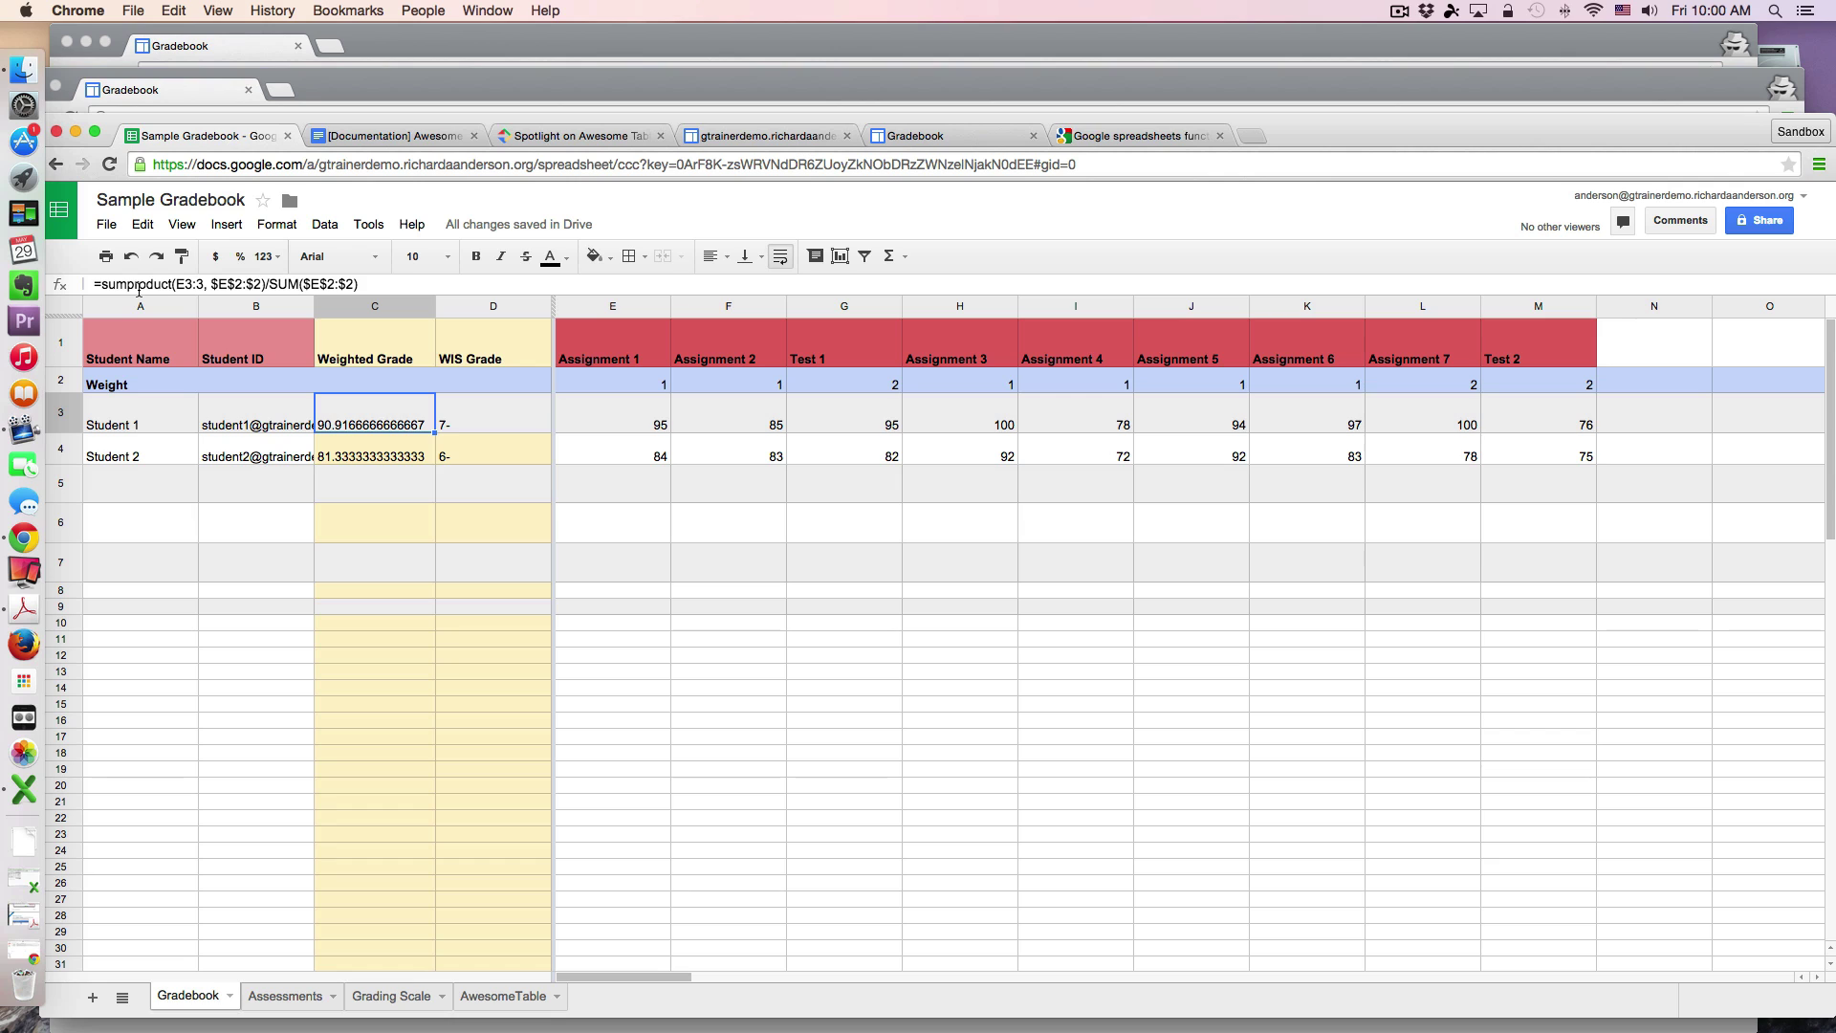
Step: Consult the spreadsheet function reference, then examine the D3 grade-lookup and C3 weighted-grade formulas
click(1134, 136)
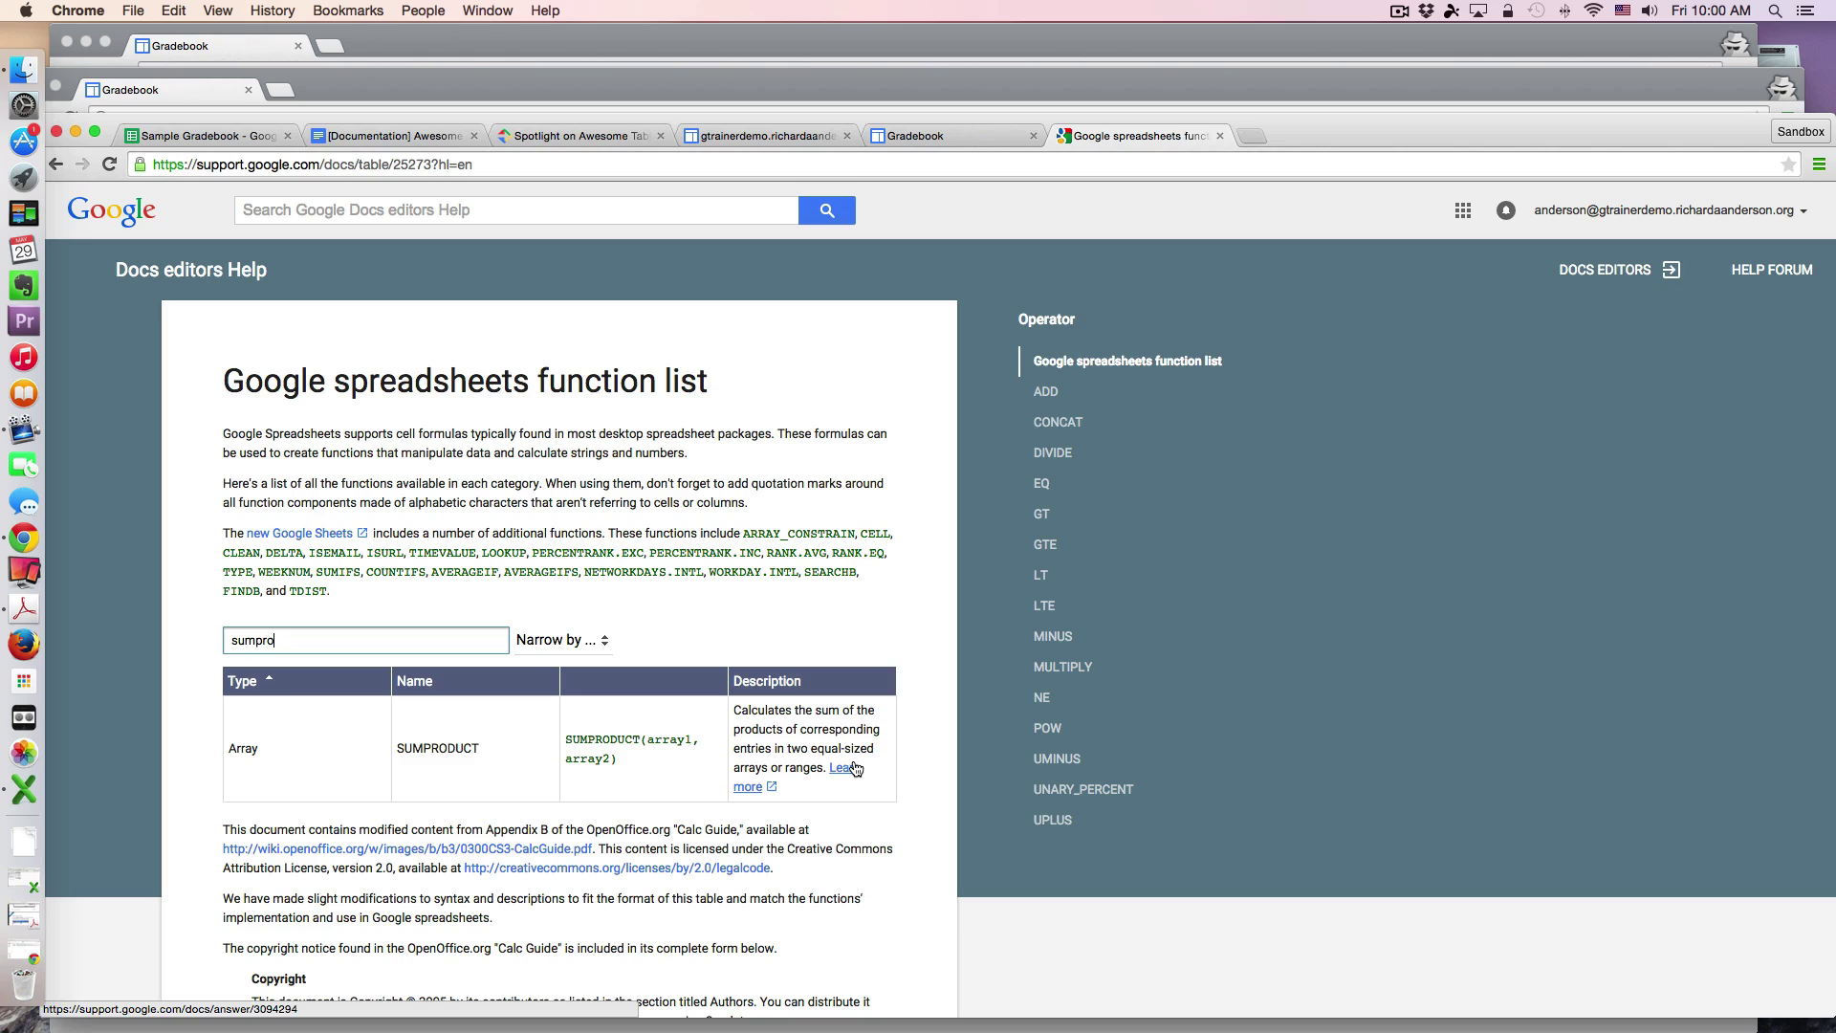
click(217, 139)
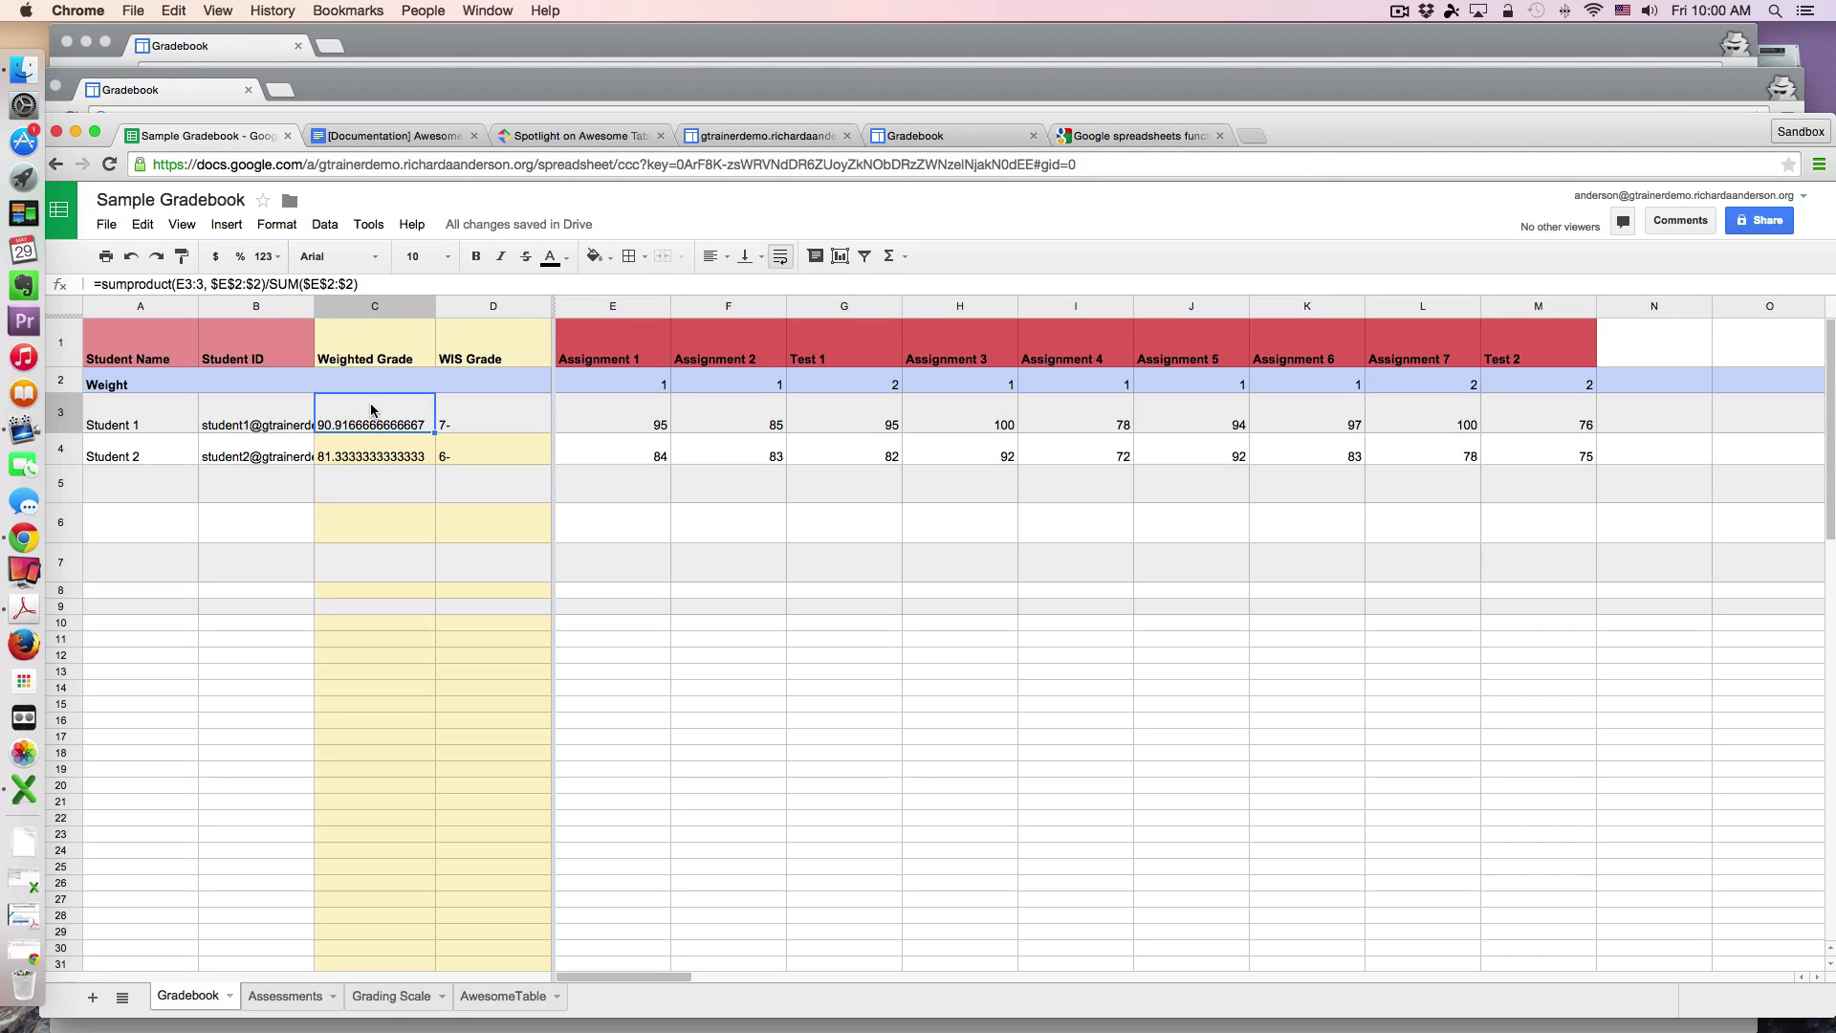
click(478, 414)
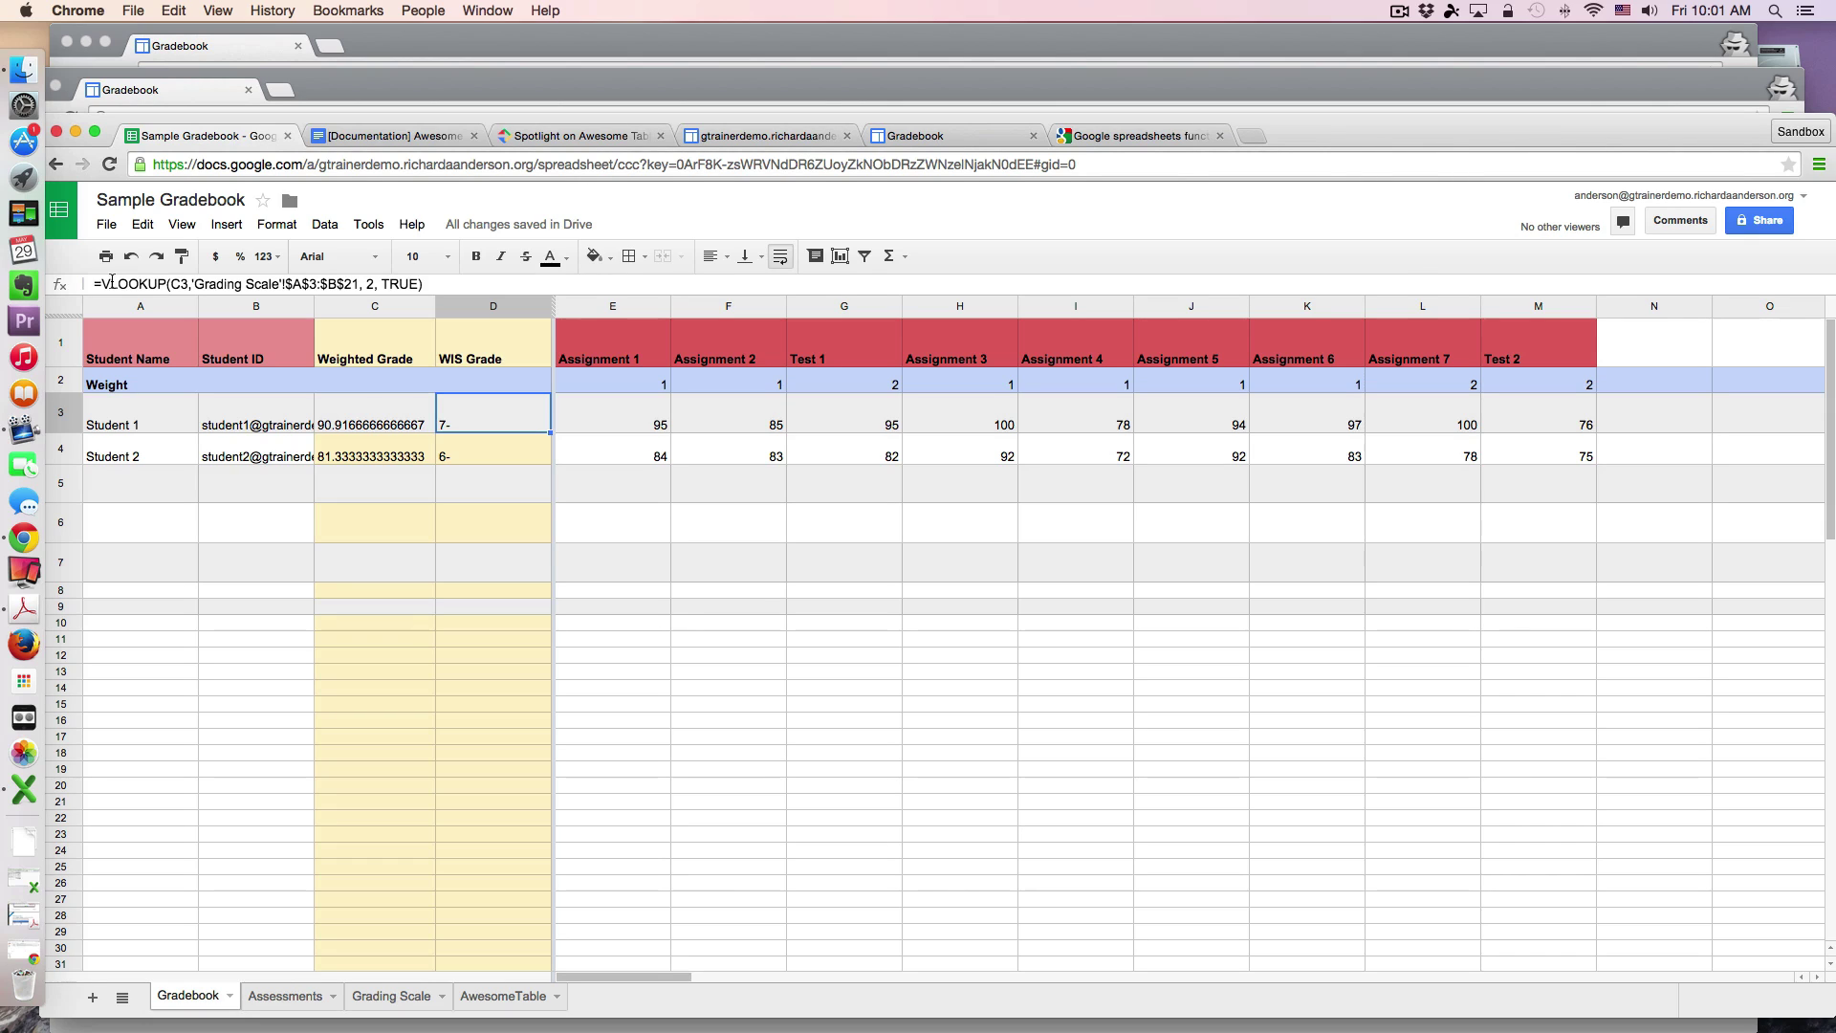
click(376, 413)
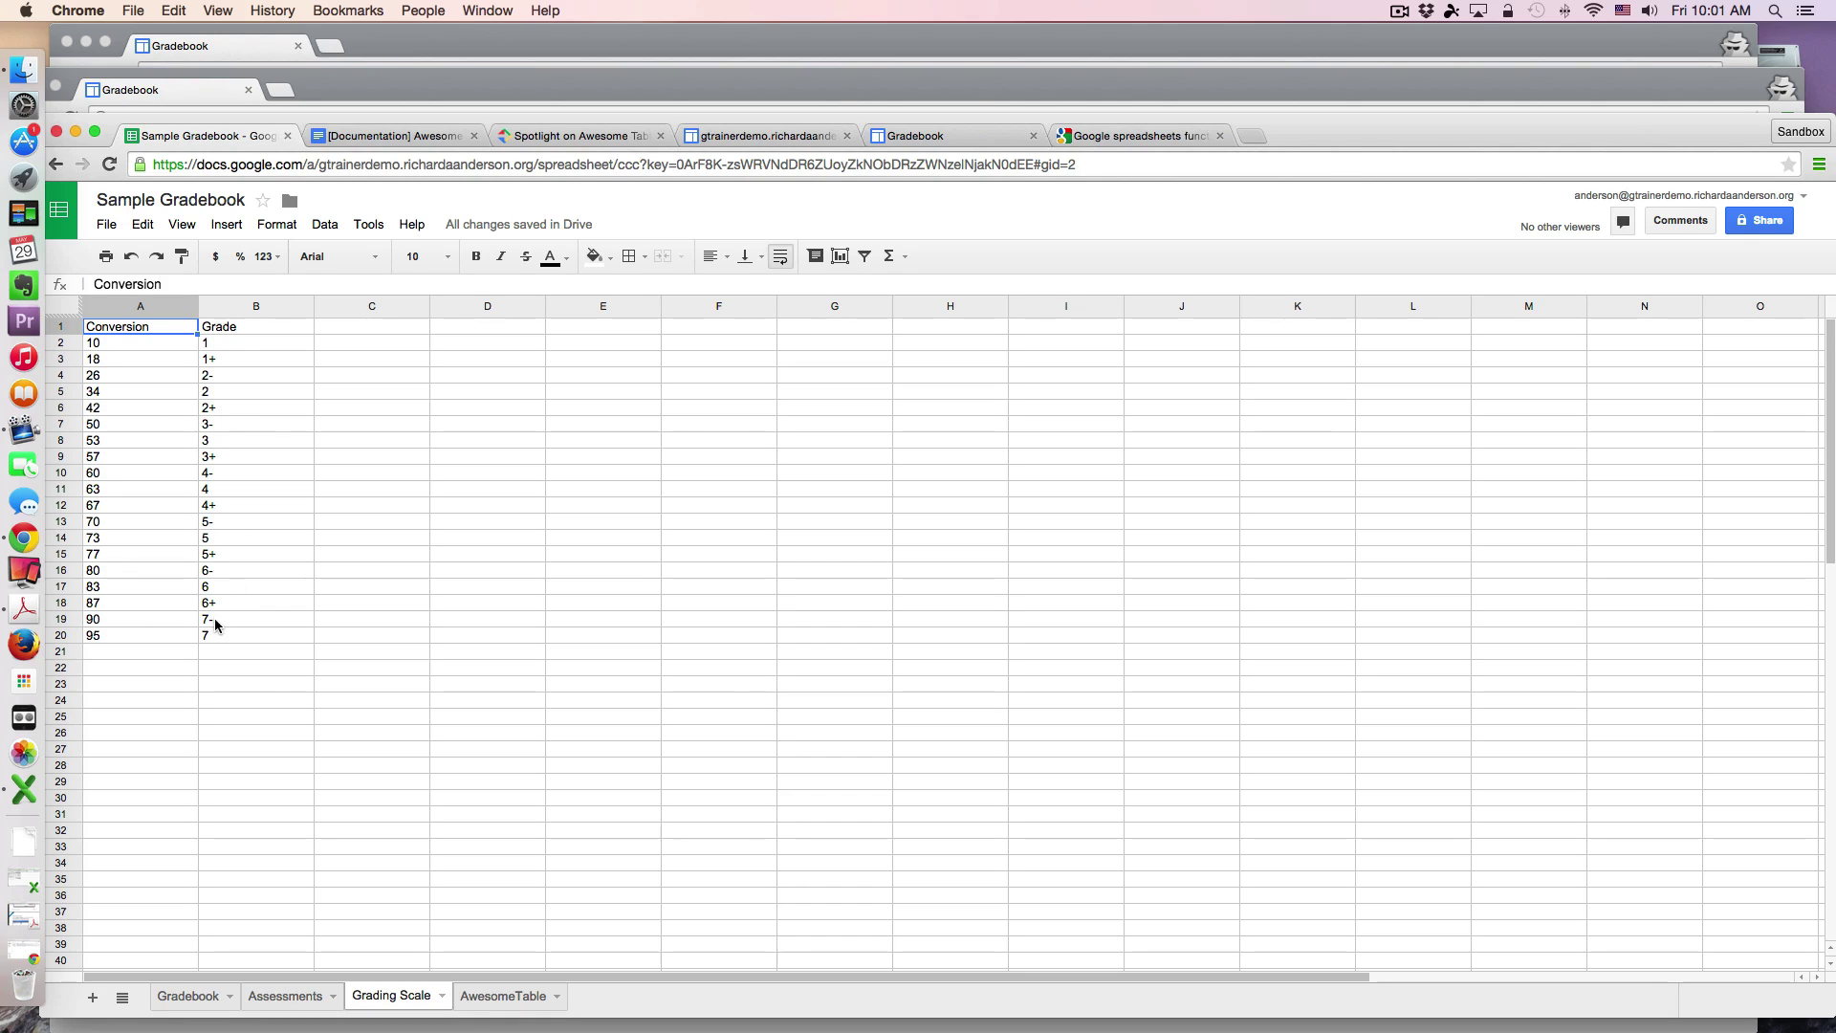
Step: Tour the Gradebook, Assessments and Grading Scale sheets and inspect the row-1 assessment-name formula
click(194, 996)
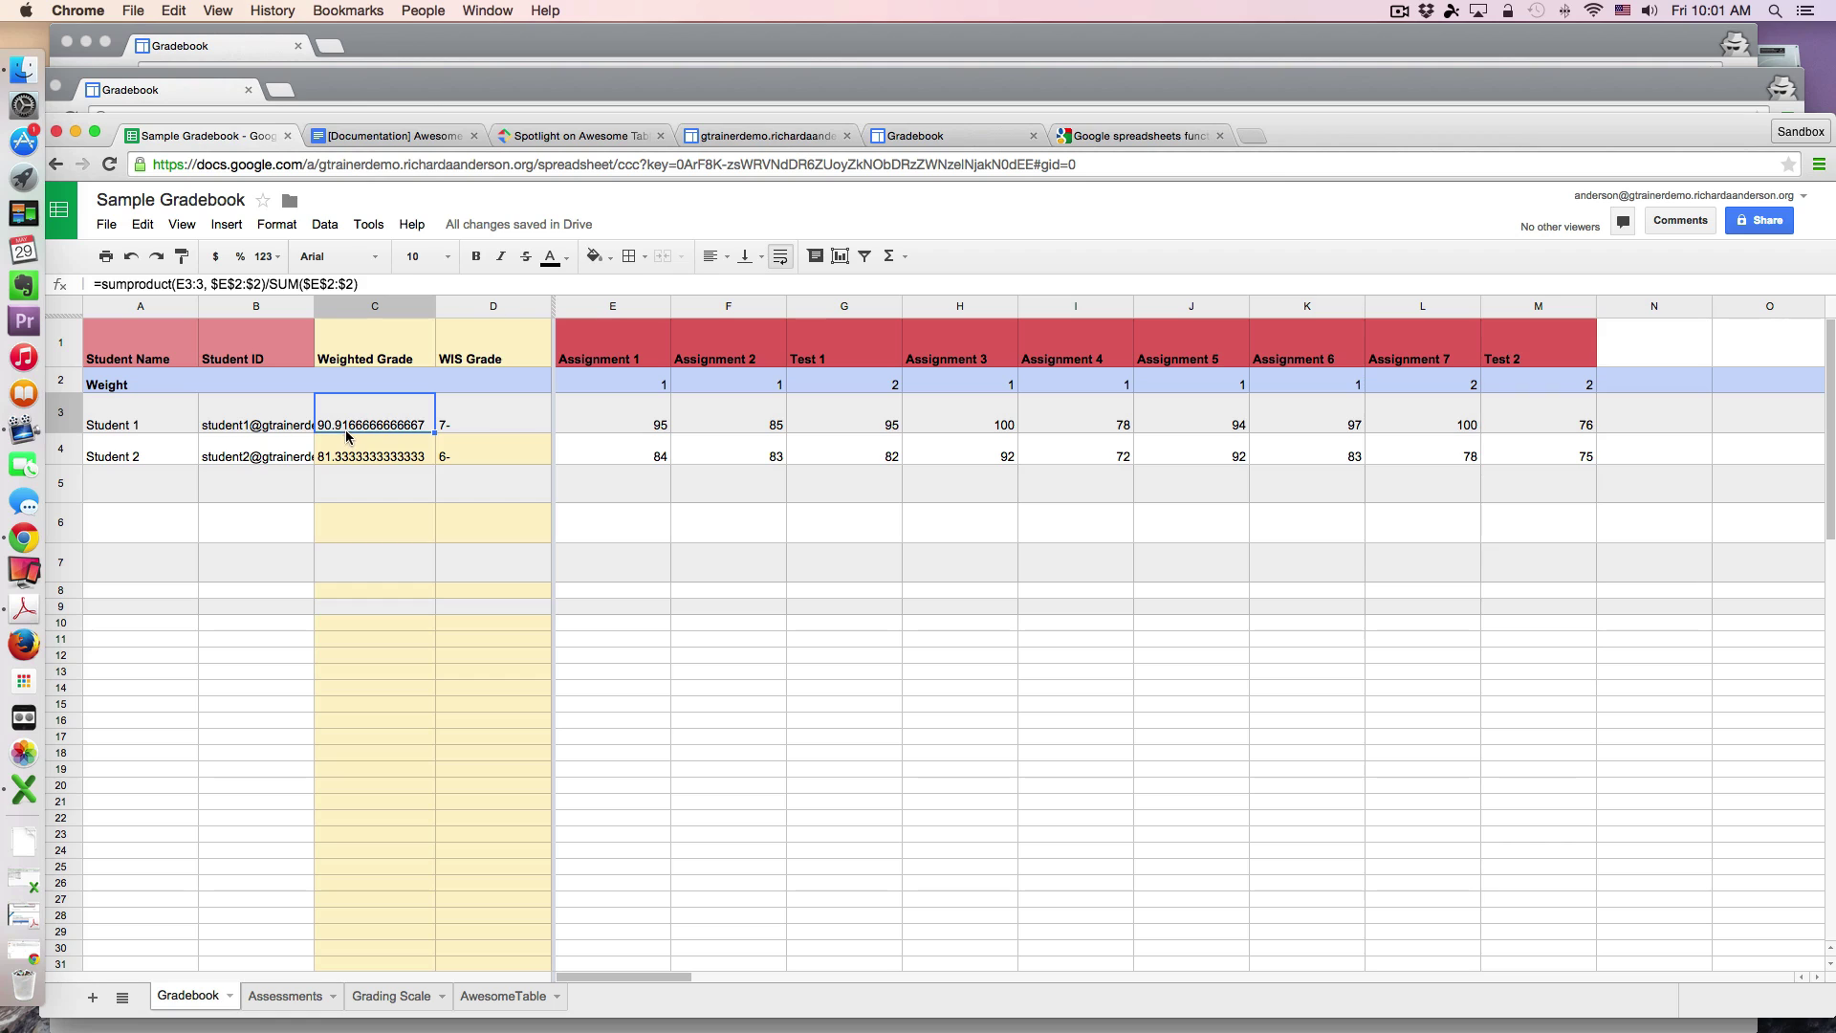
click(290, 998)
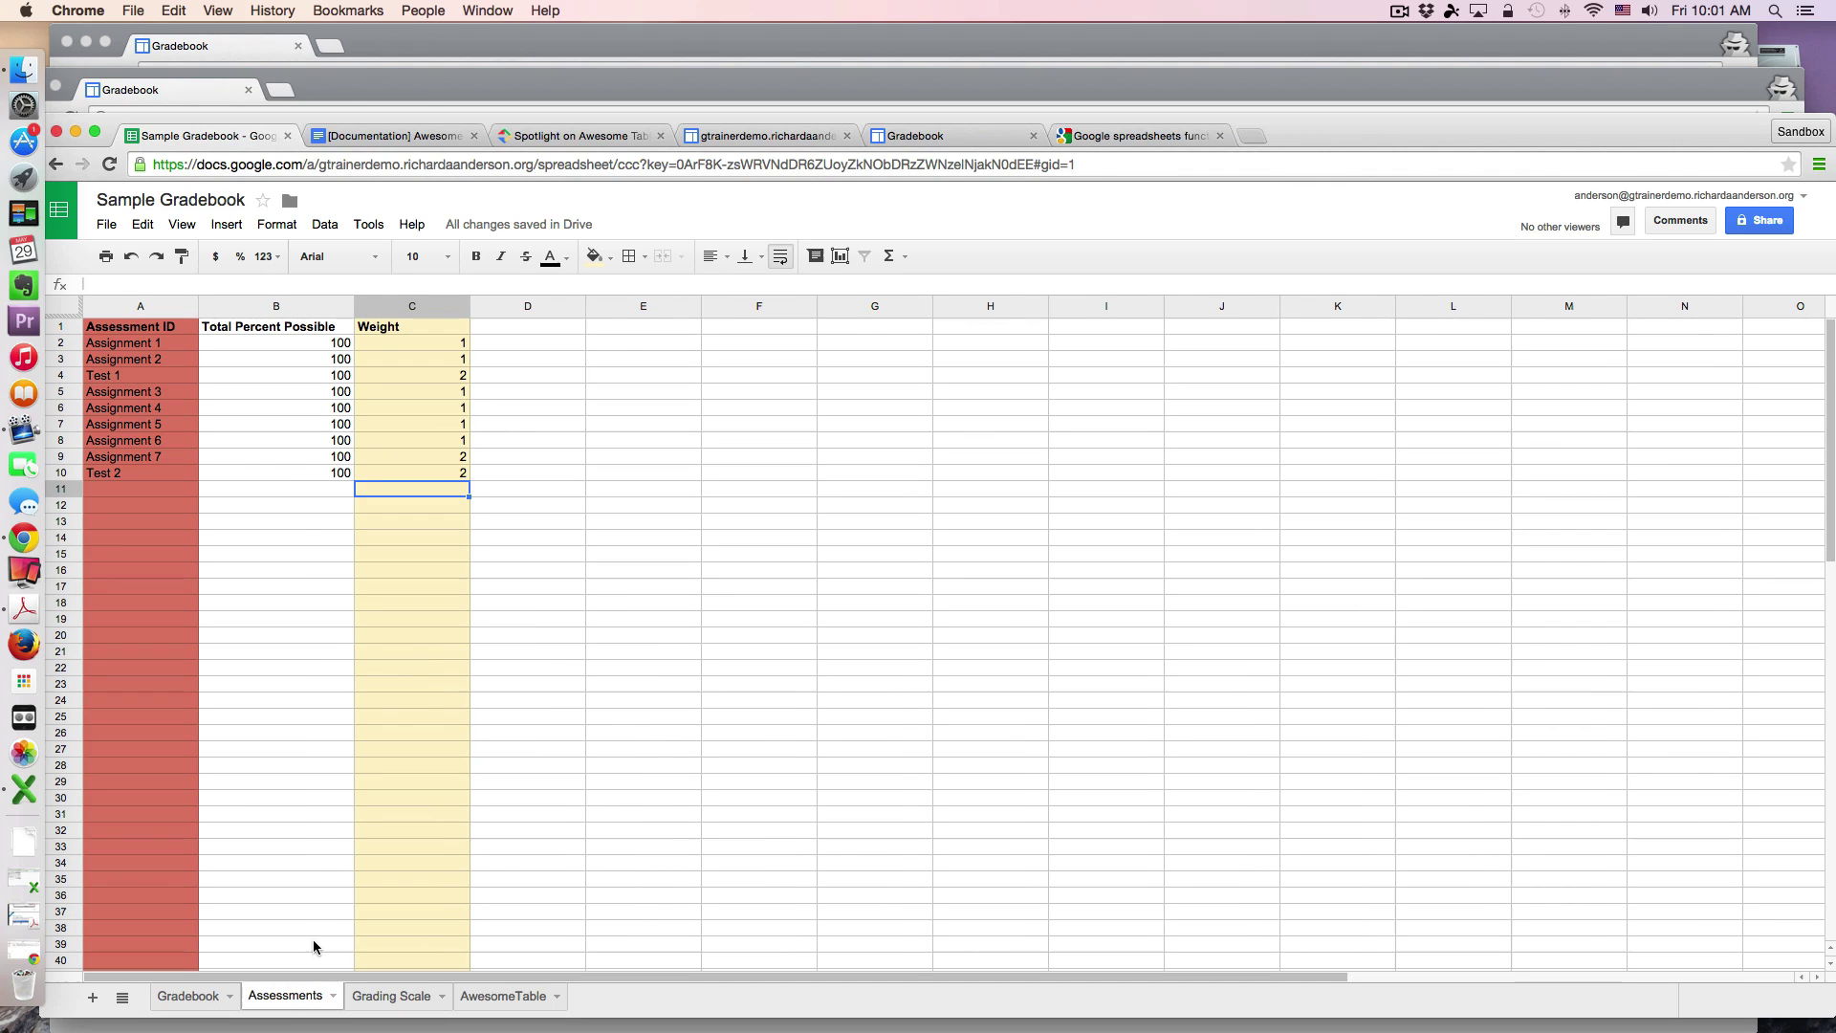
click(374, 1000)
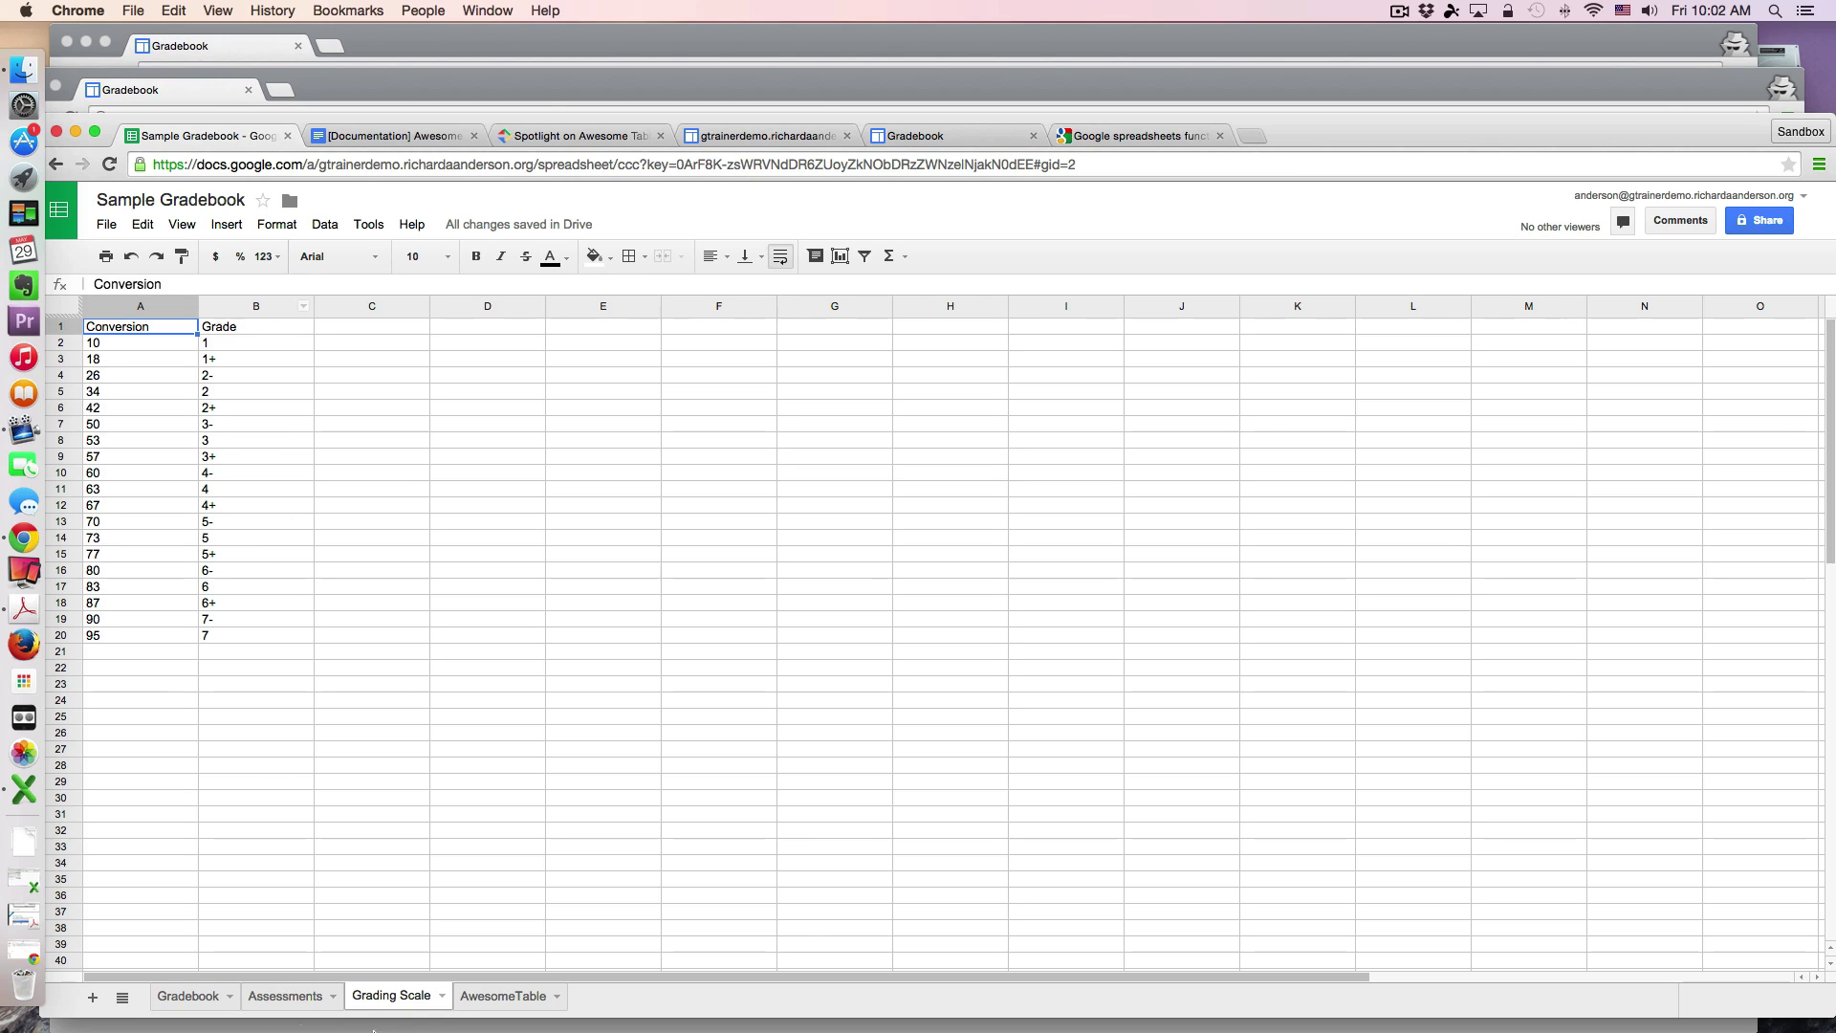
click(206, 1012)
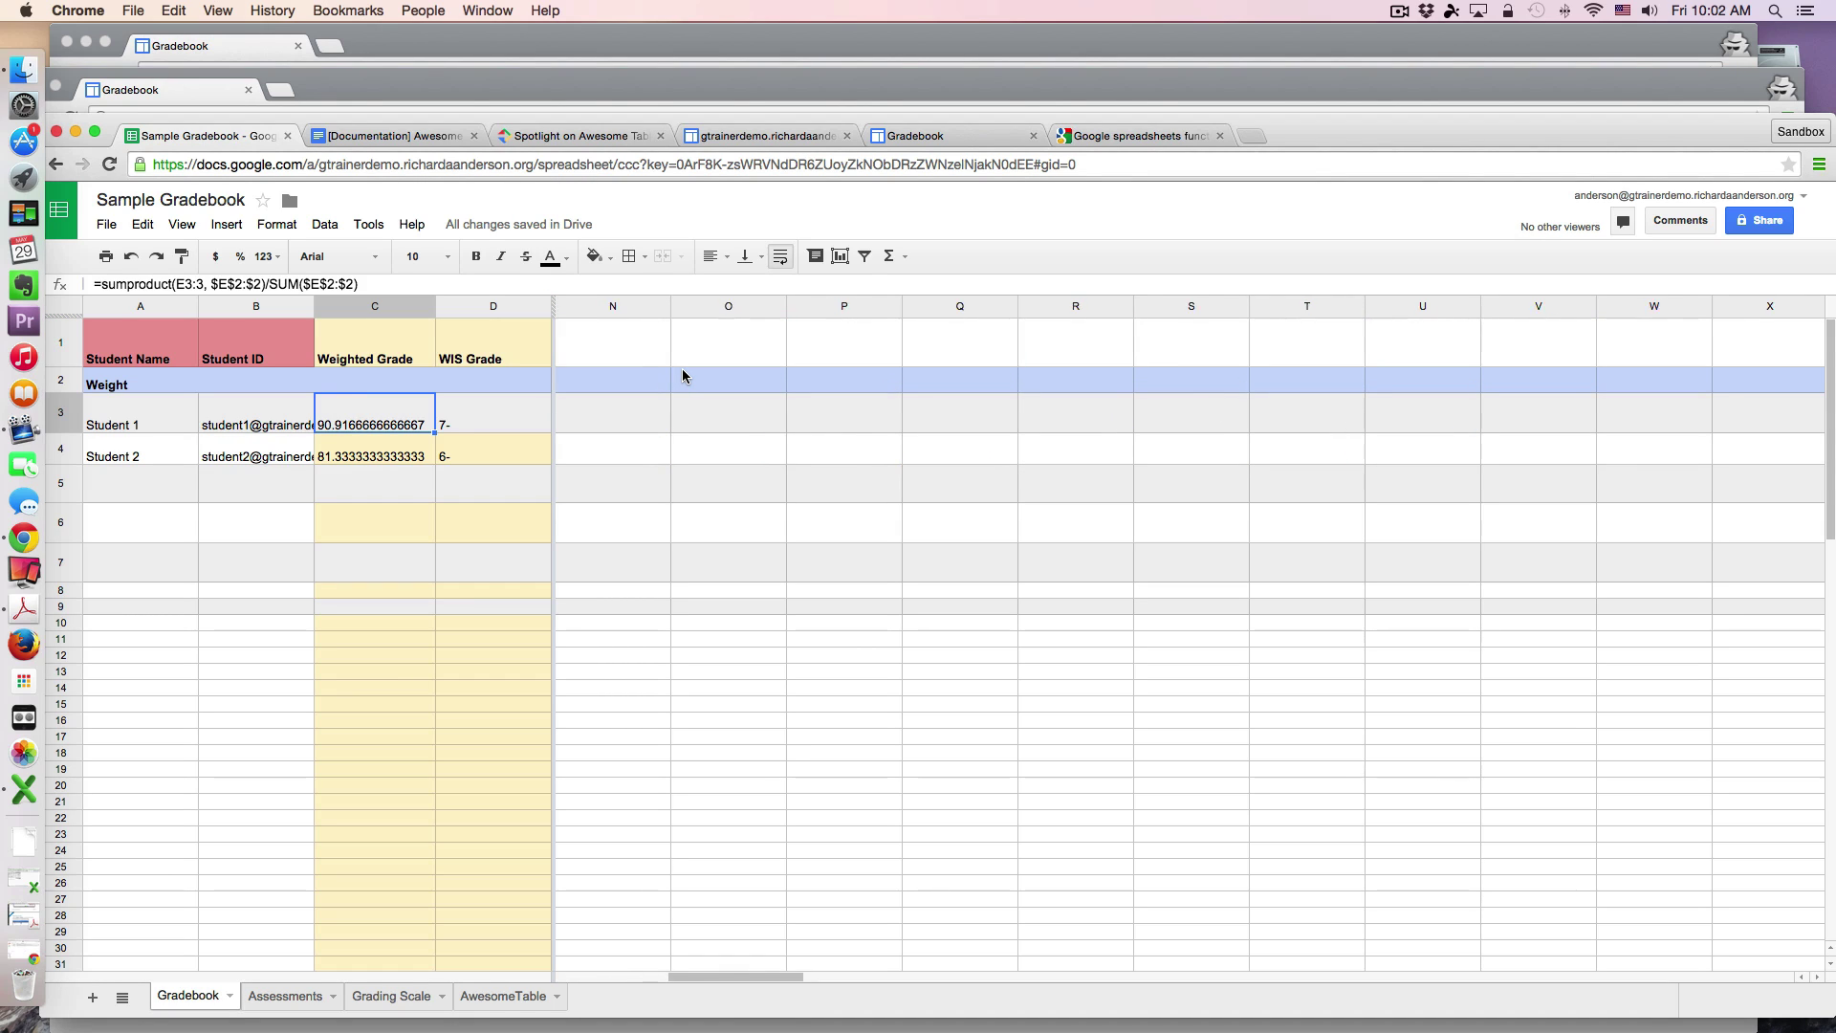
scroll(681, 369, right, 3)
scroll(682, 373, left, 3)
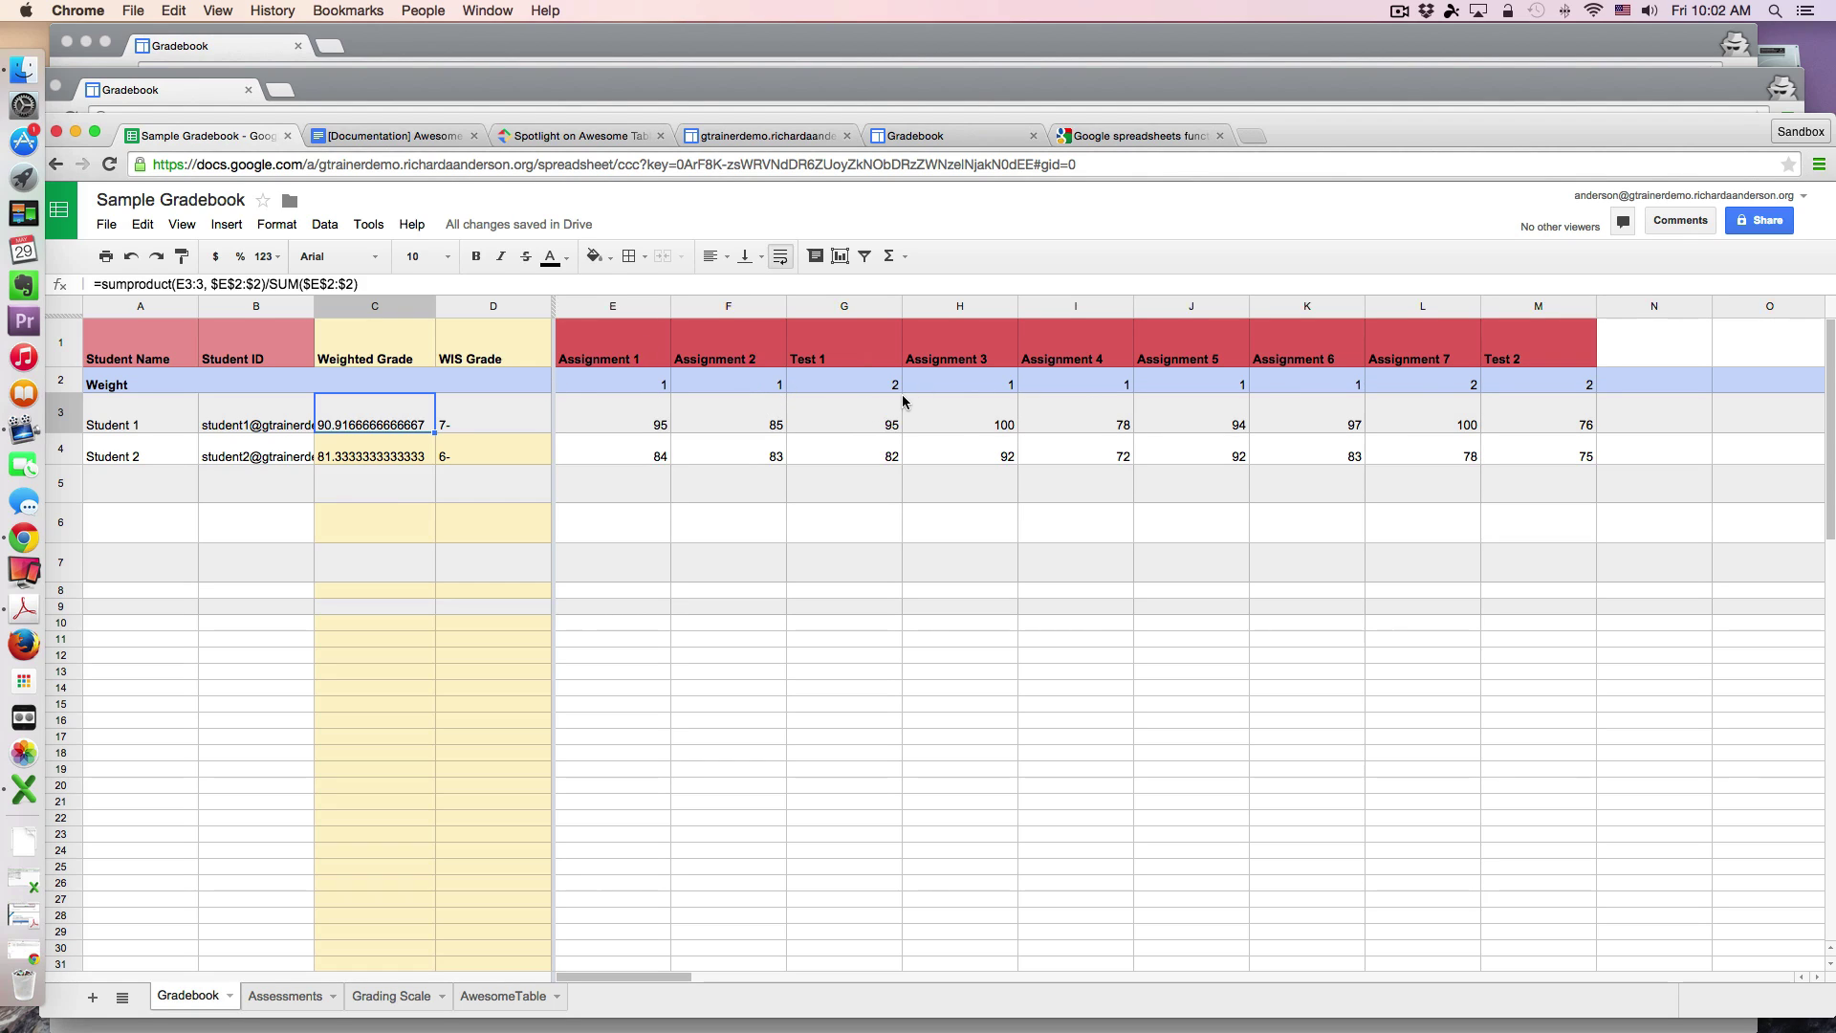
click(624, 345)
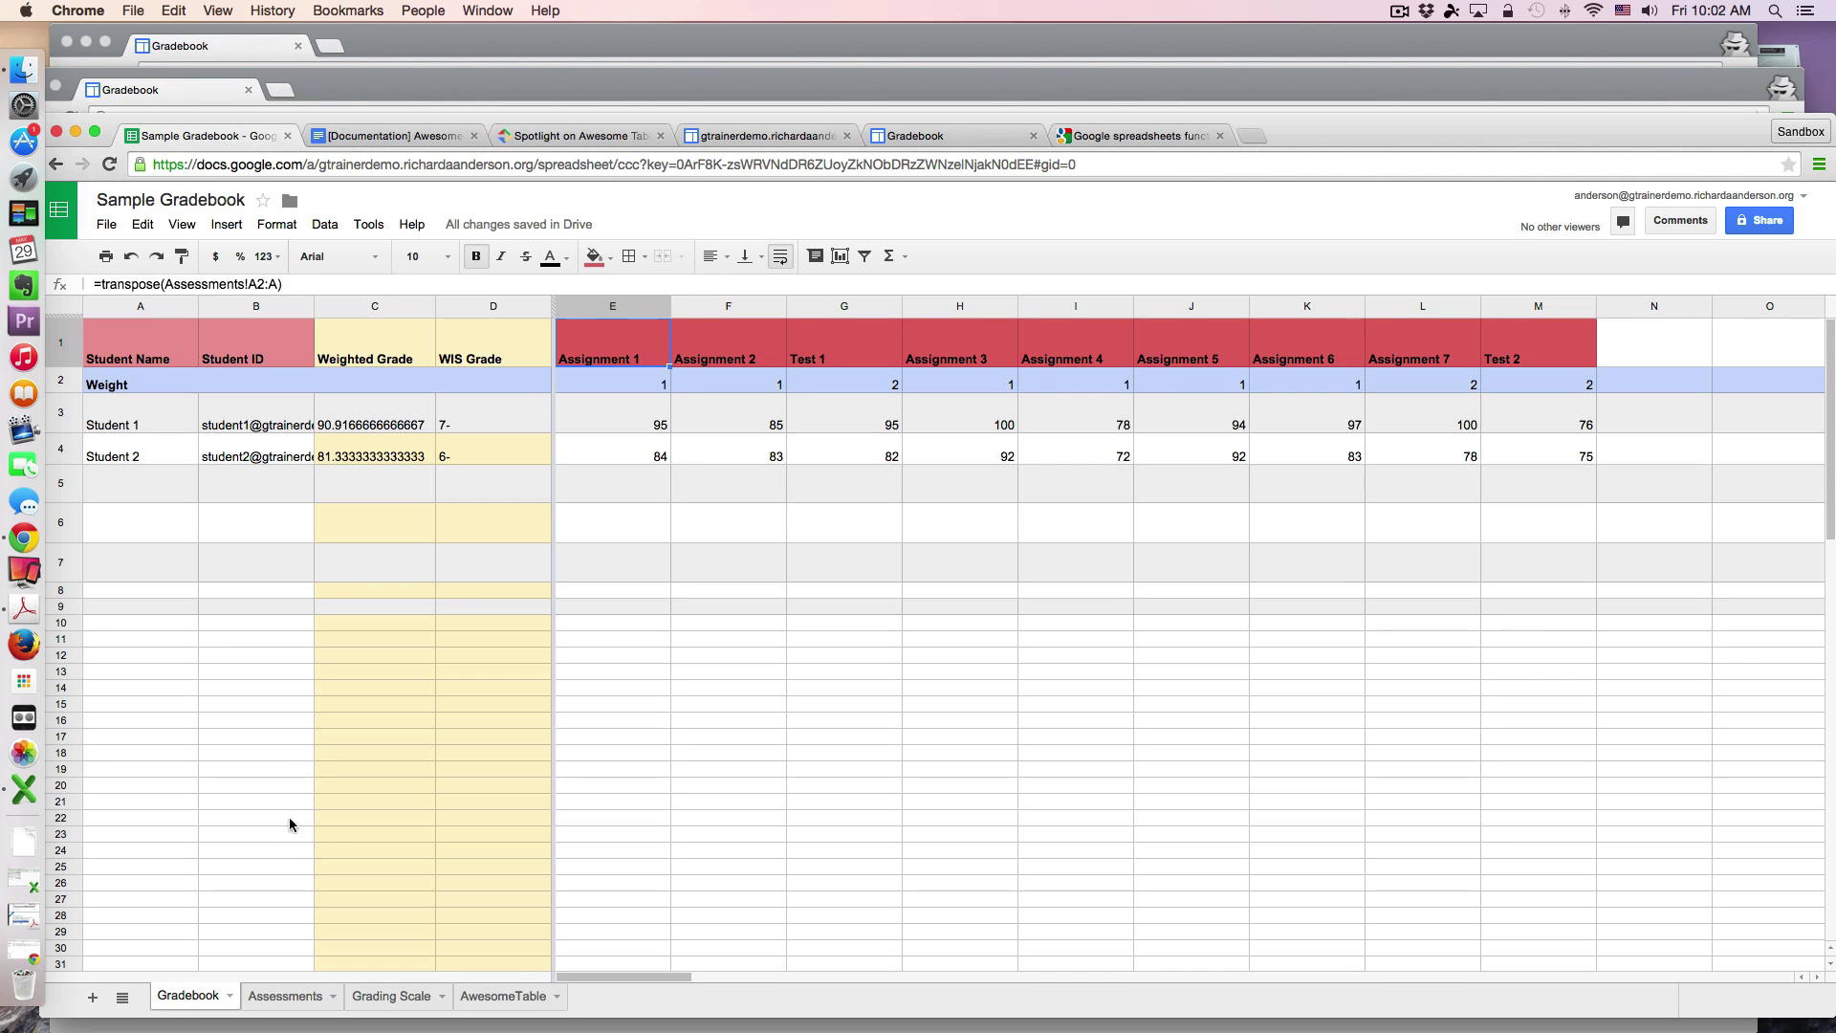
Step: Add Assignment 8 with 100 possible and weight 1 below Test 2 on Assessments
click(289, 998)
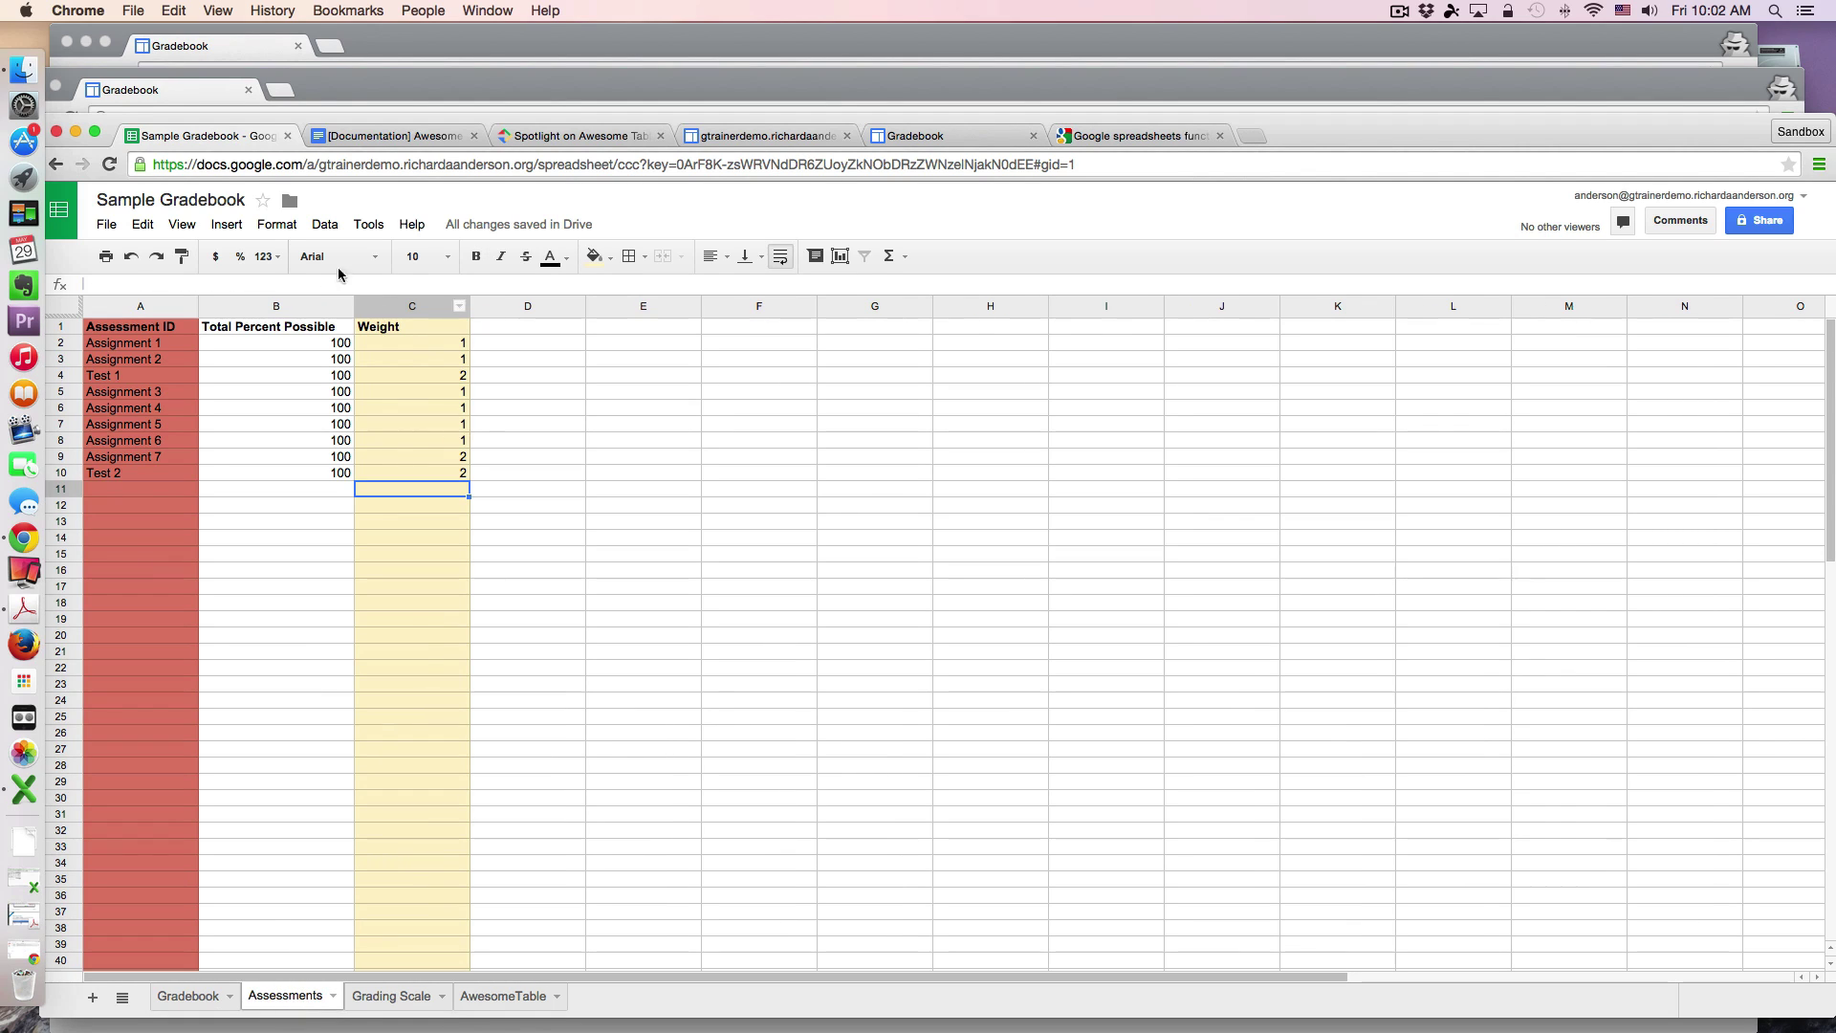
click(127, 491)
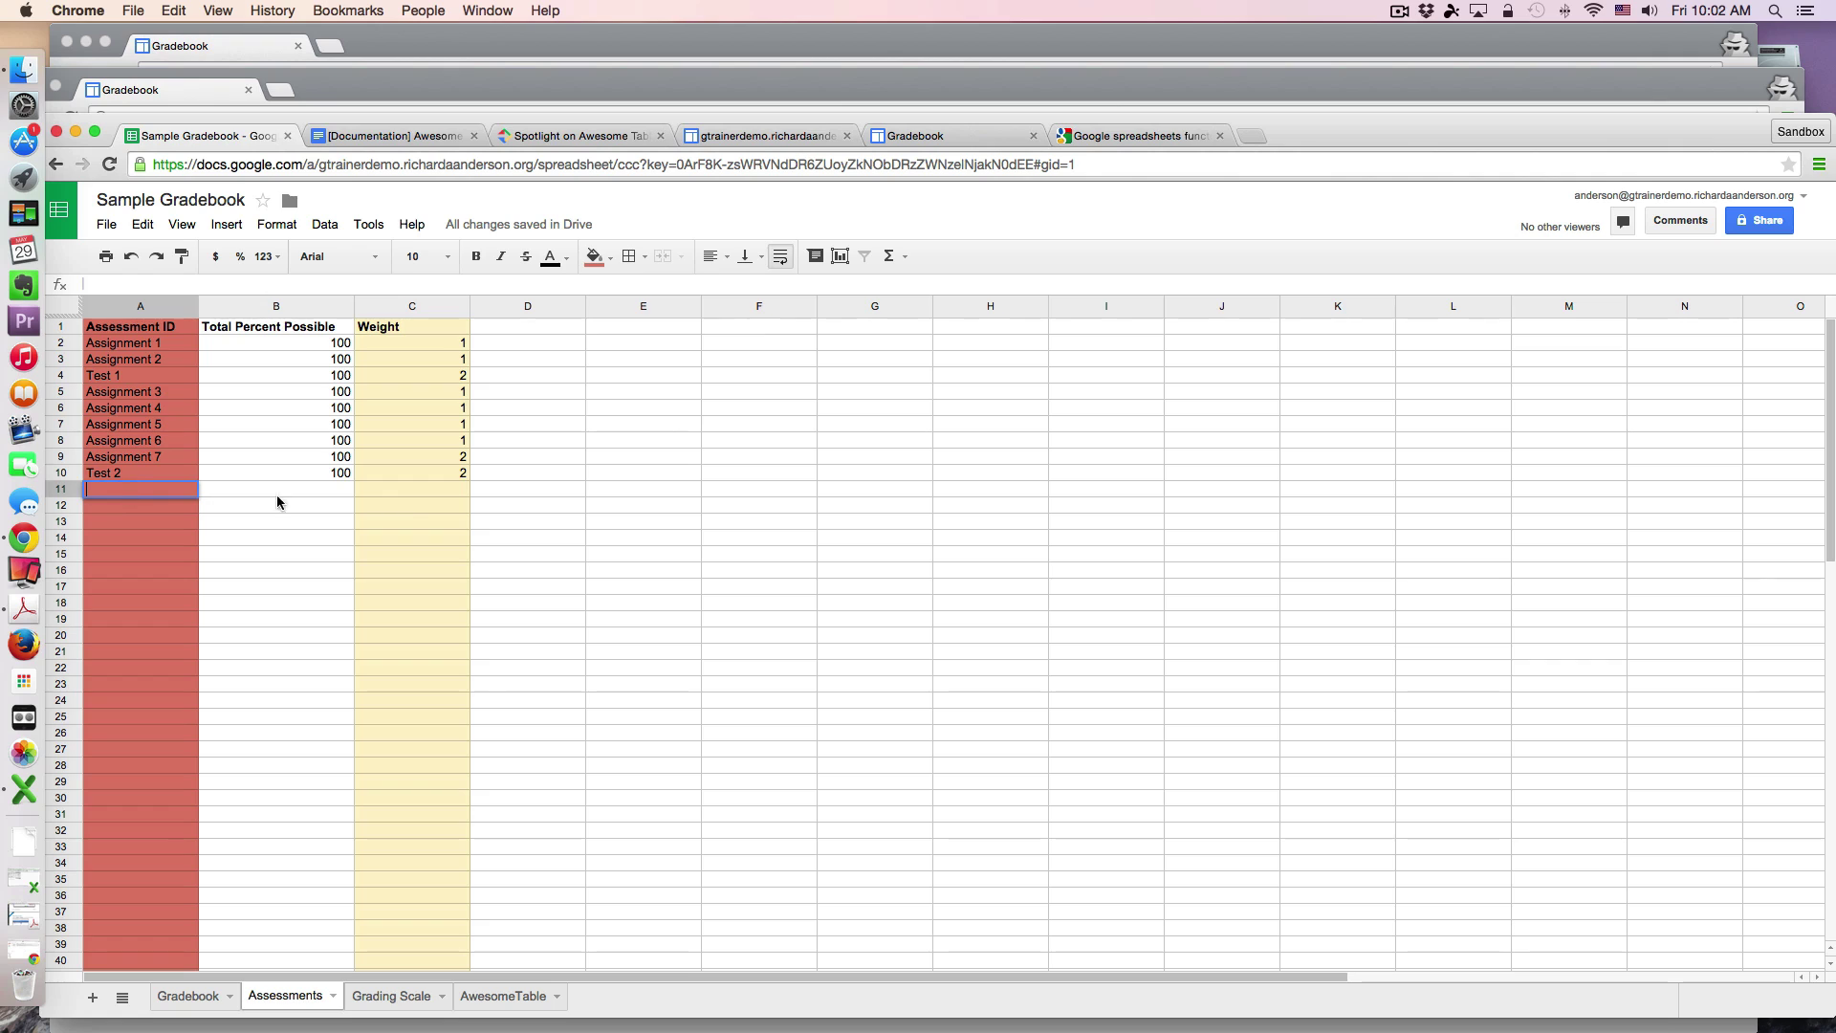
text(Aiss)
key(BackSpace)
key(BackSpace)
key(BackSpace)
text(ssignment 8)
click(340, 483)
text(100)
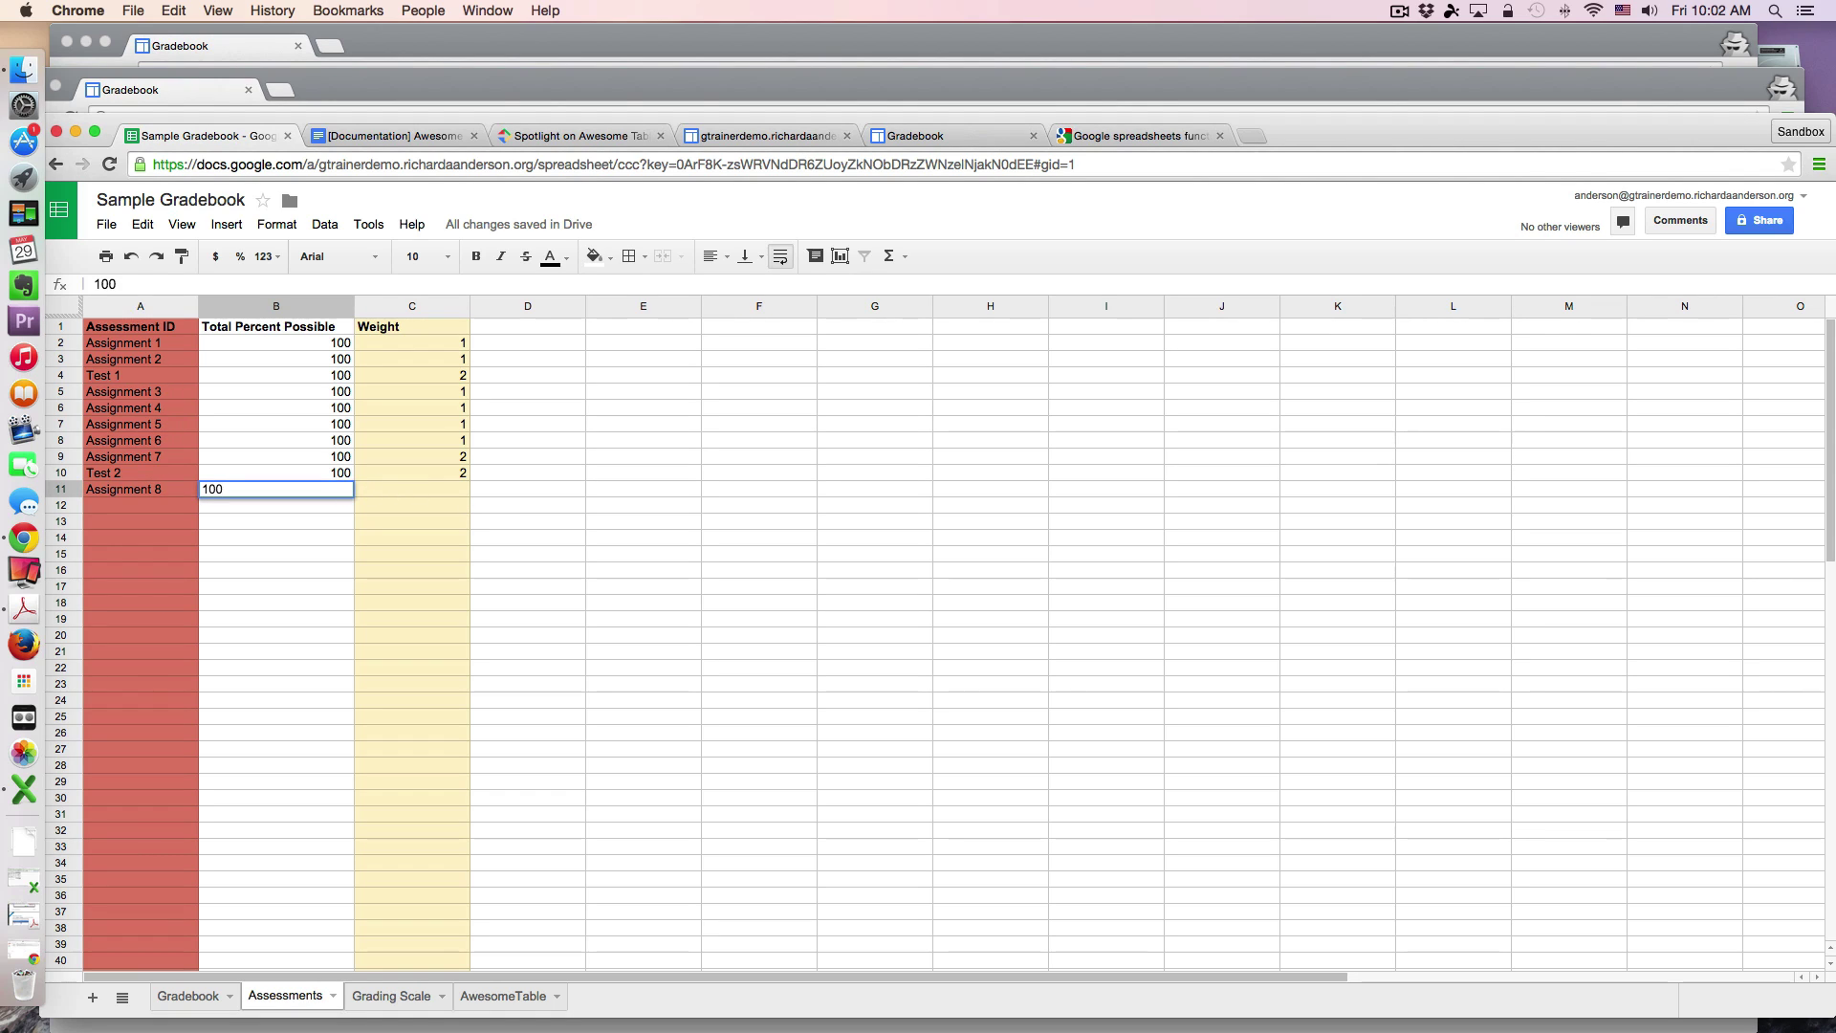
click(466, 487)
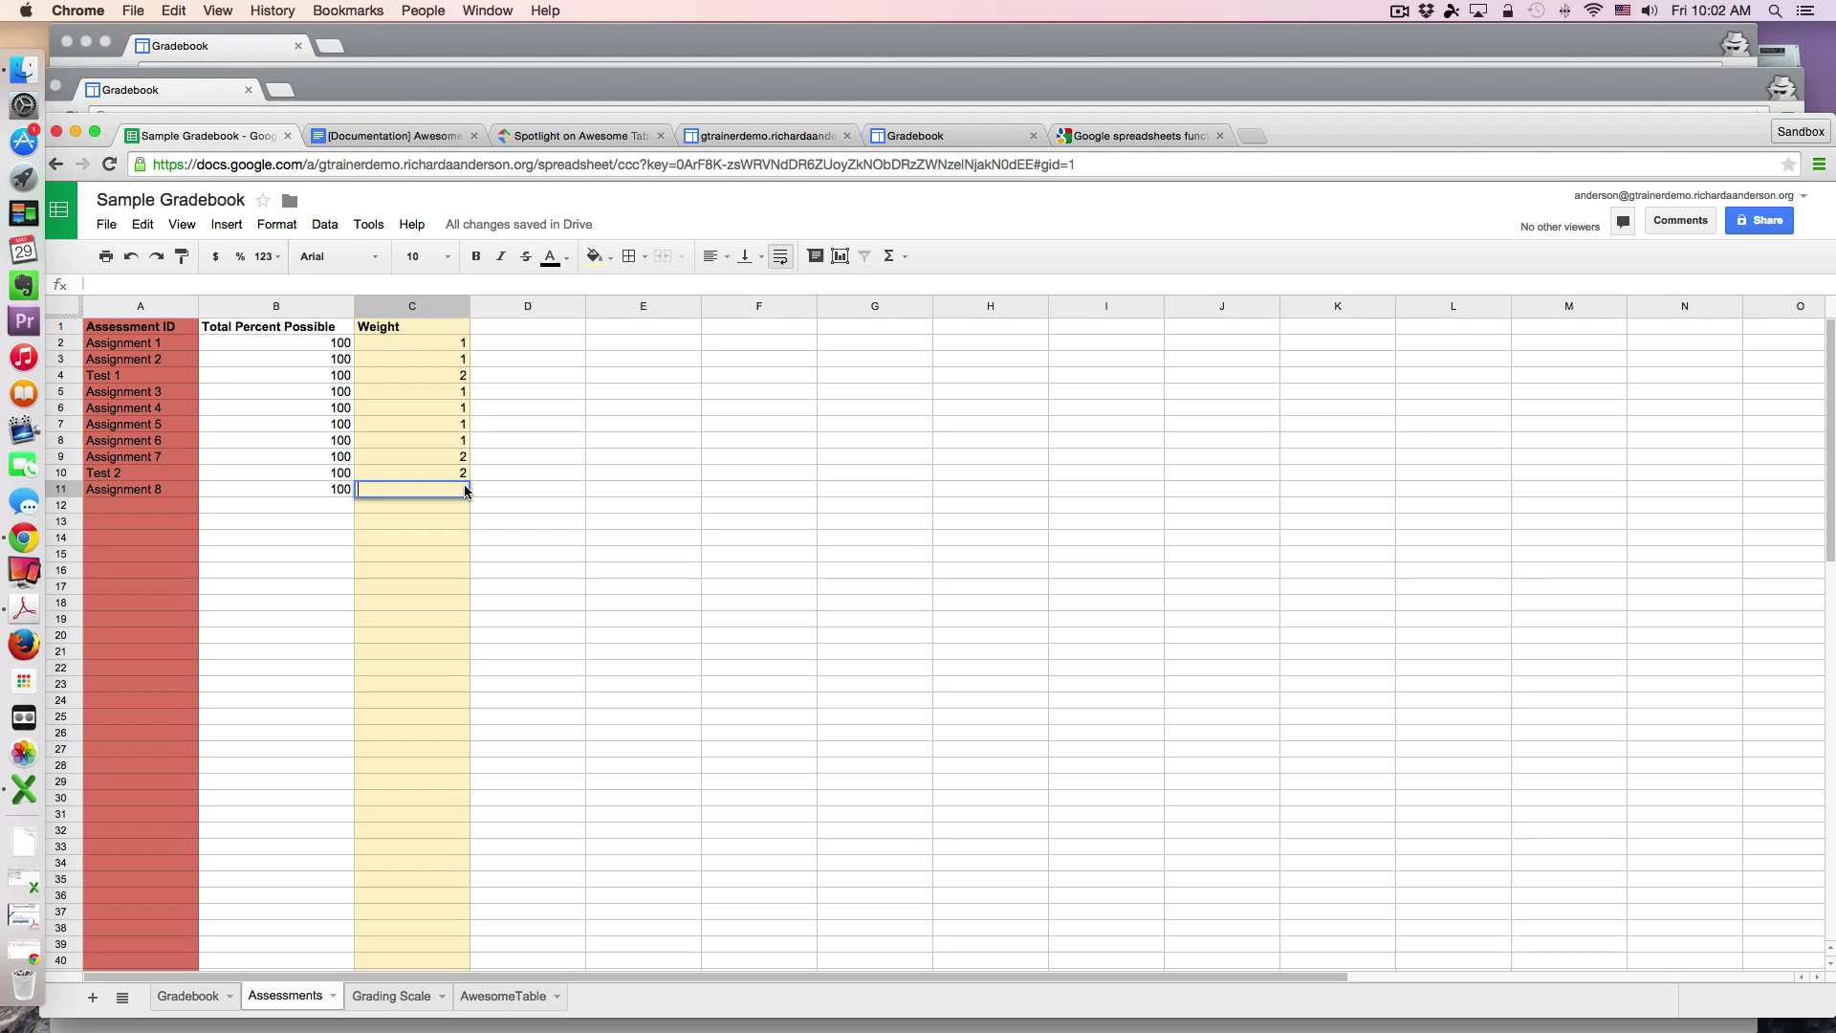
text(1)
click(484, 491)
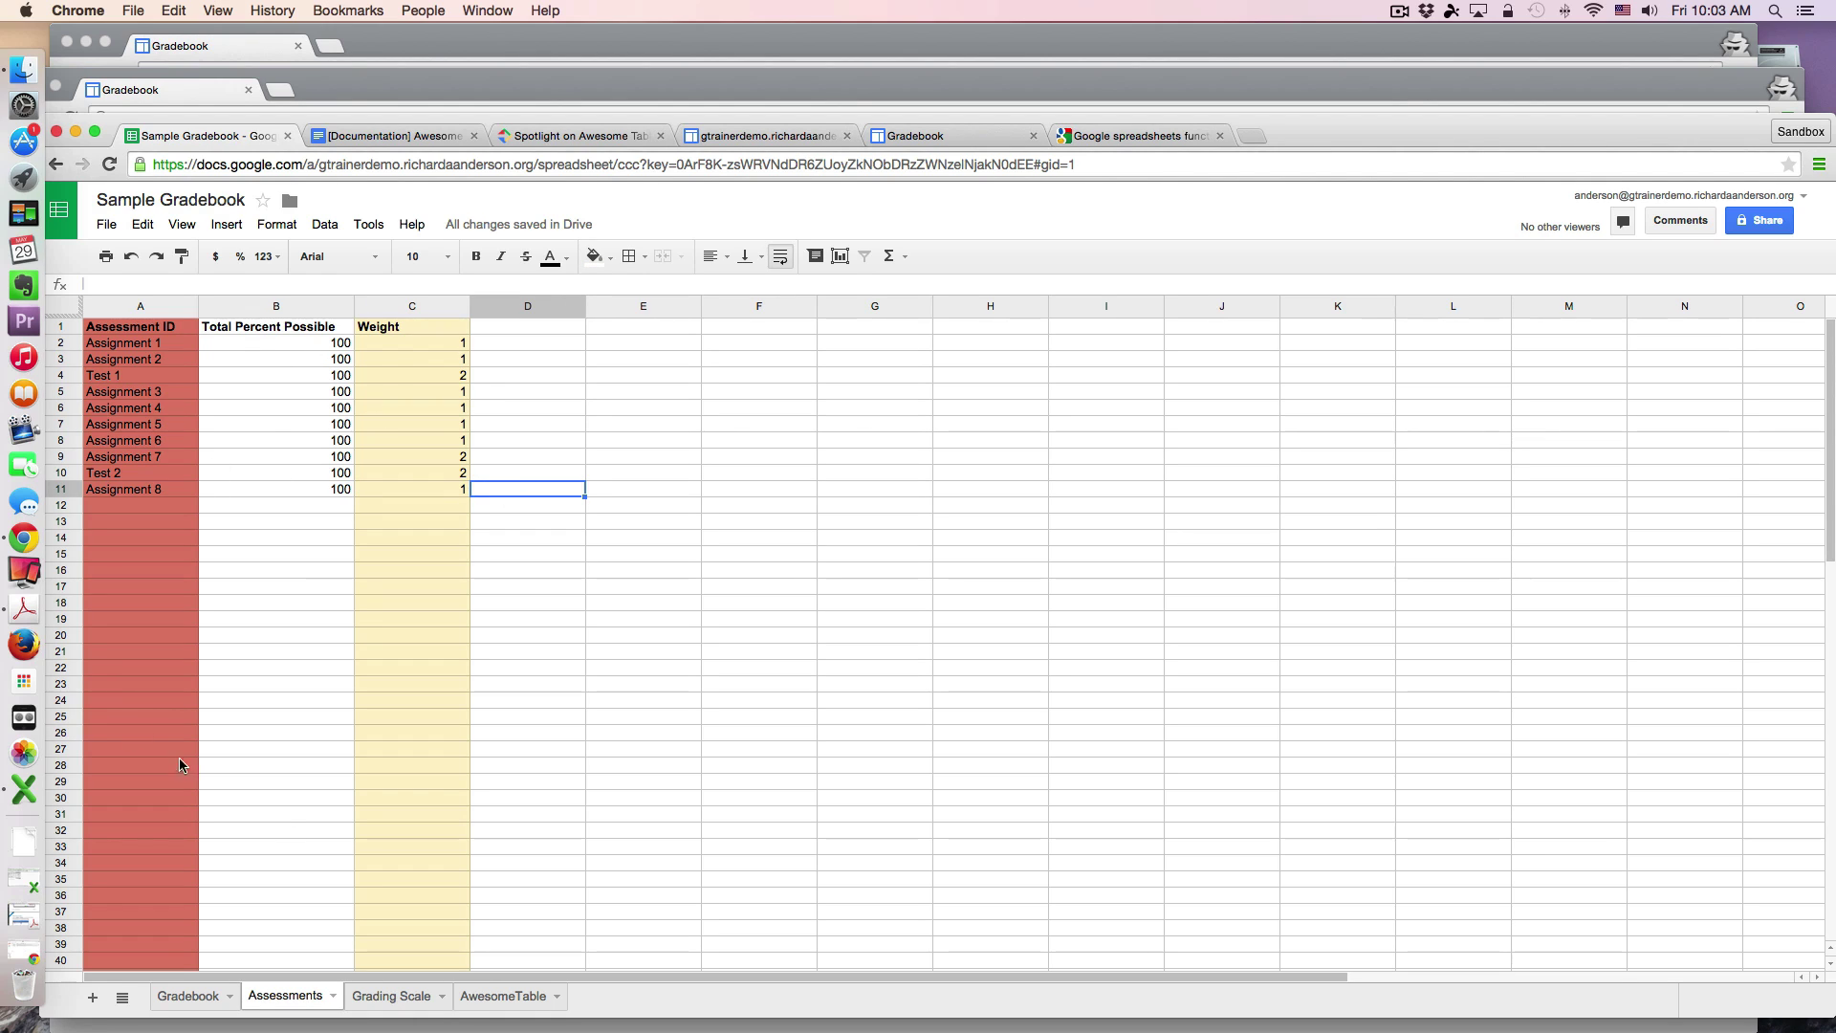
click(194, 1000)
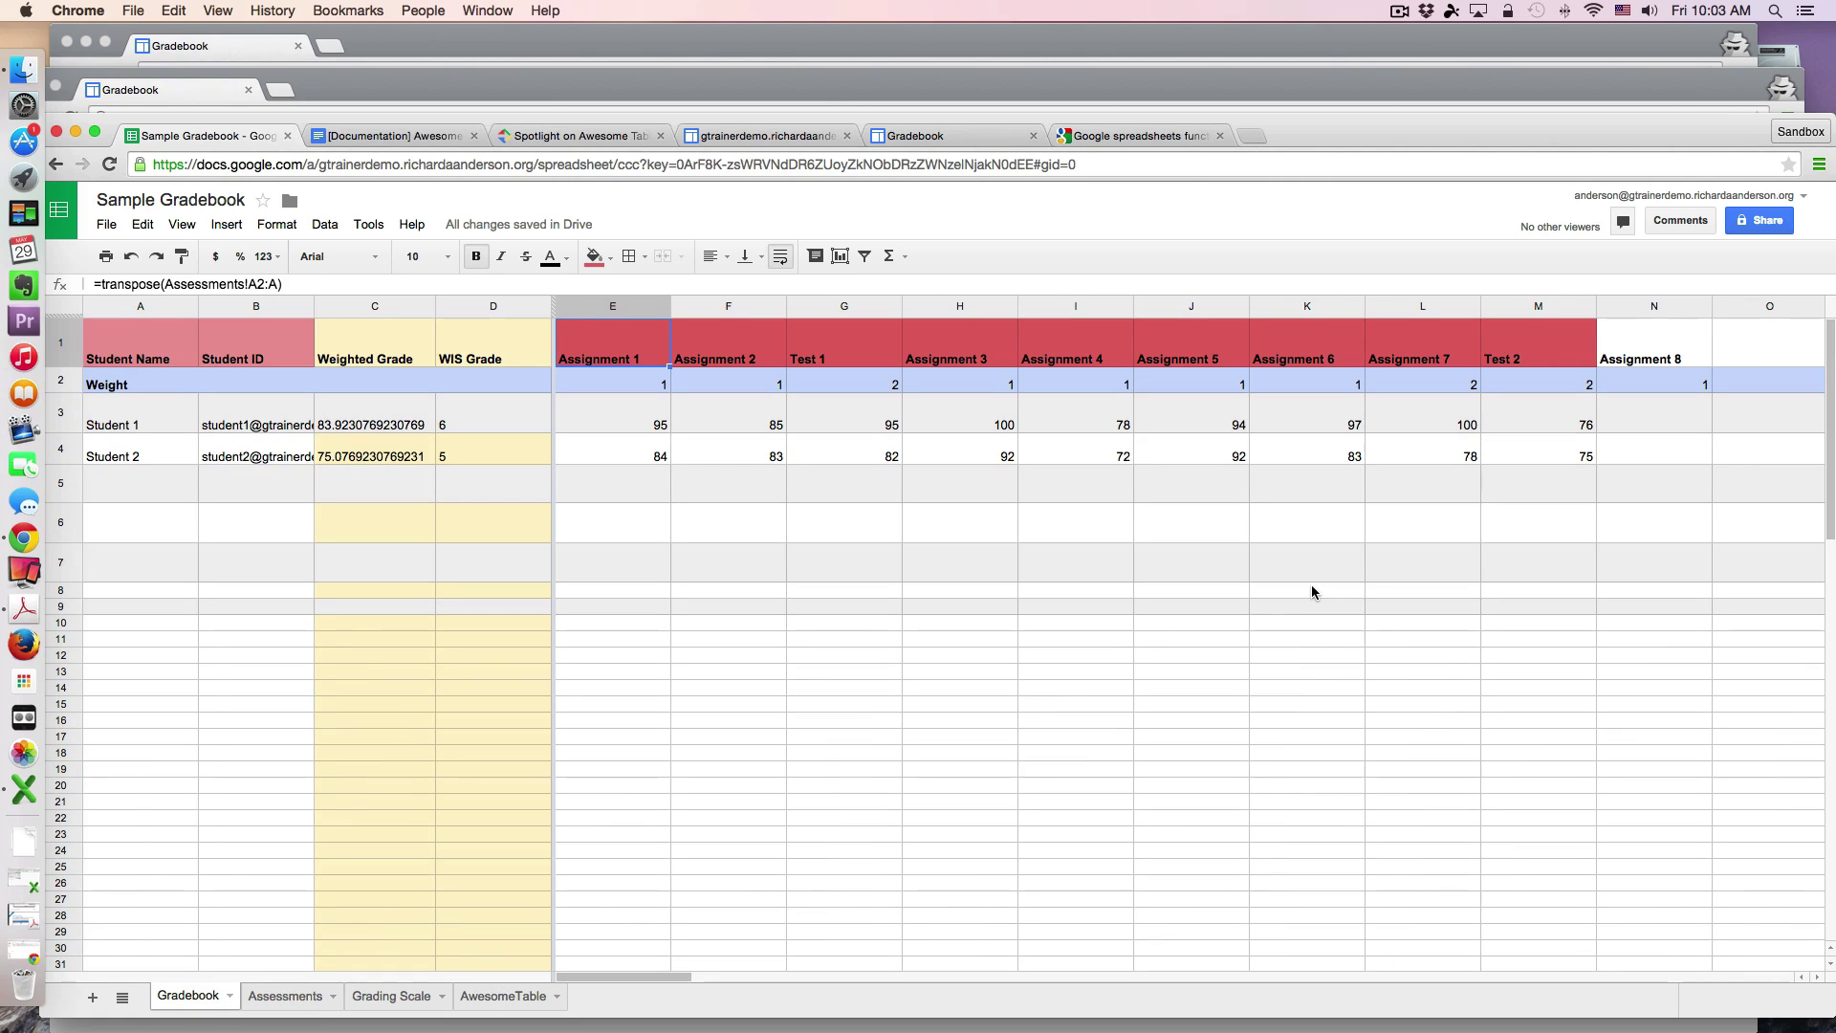
Step: Enter Assignment 8 scores of 88 in N3 and 92 in N4
click(1681, 356)
click(1688, 385)
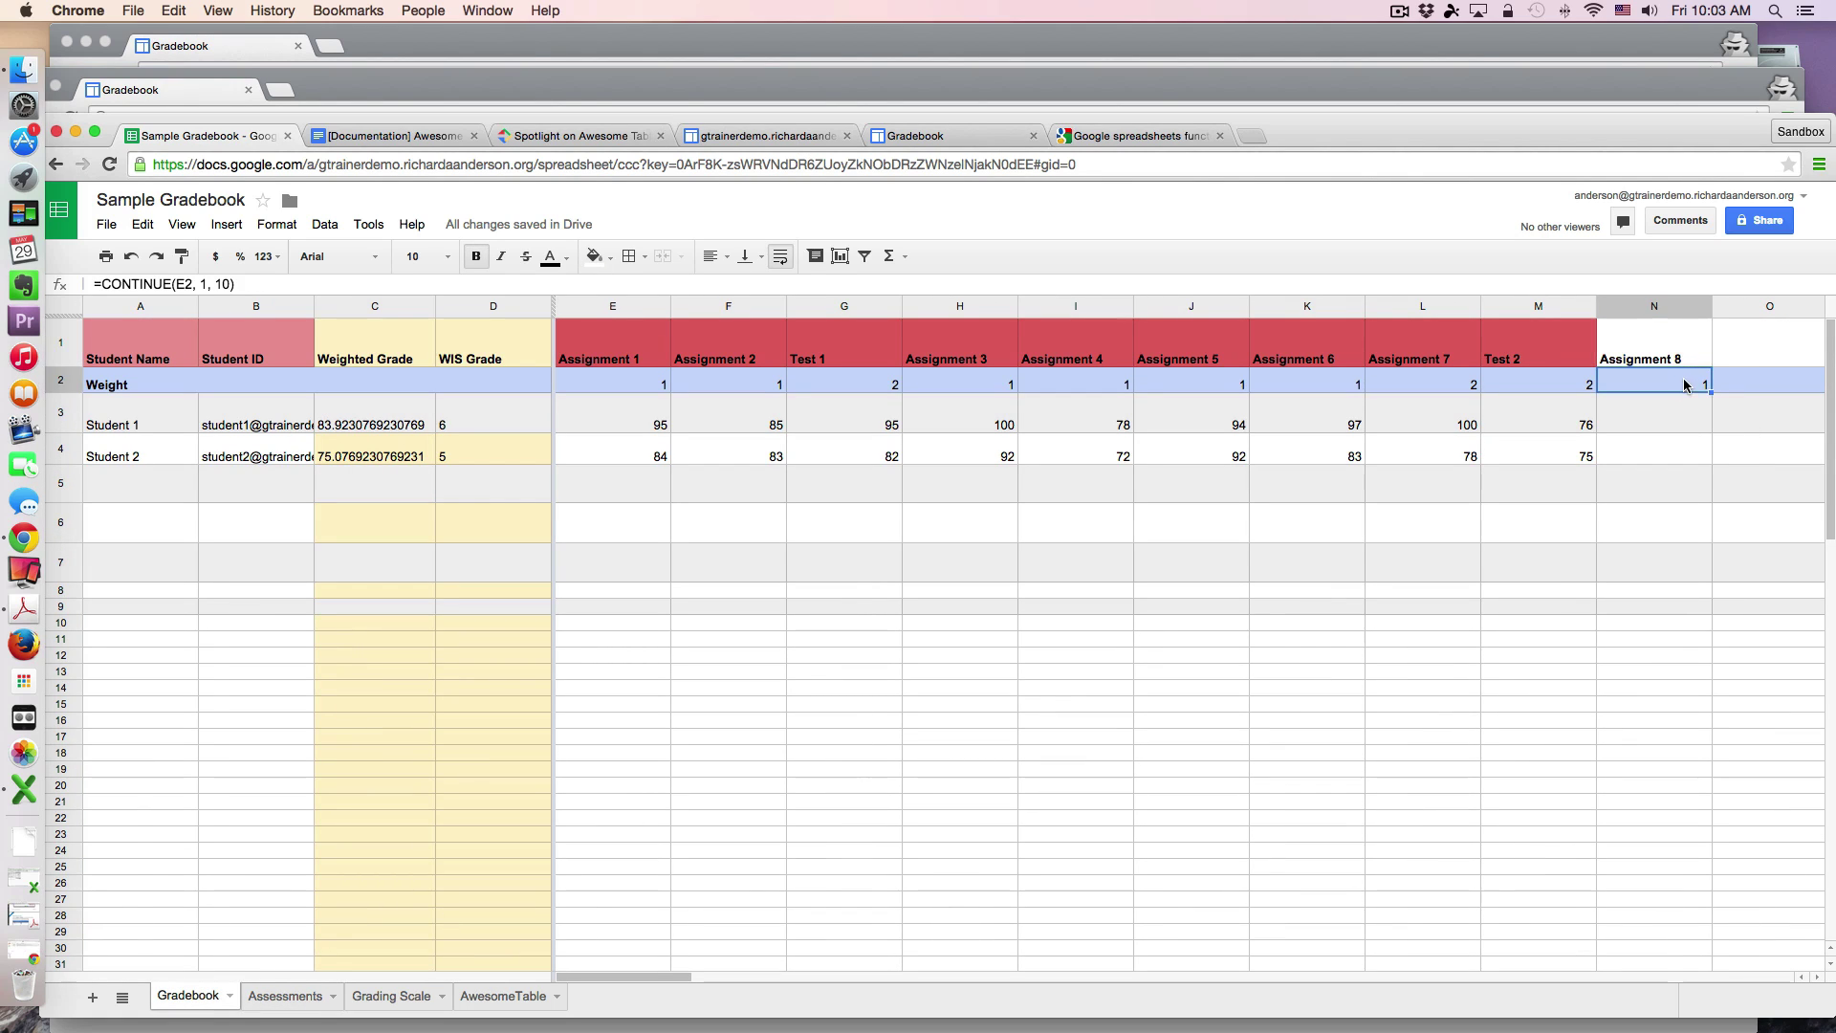
click(1694, 419)
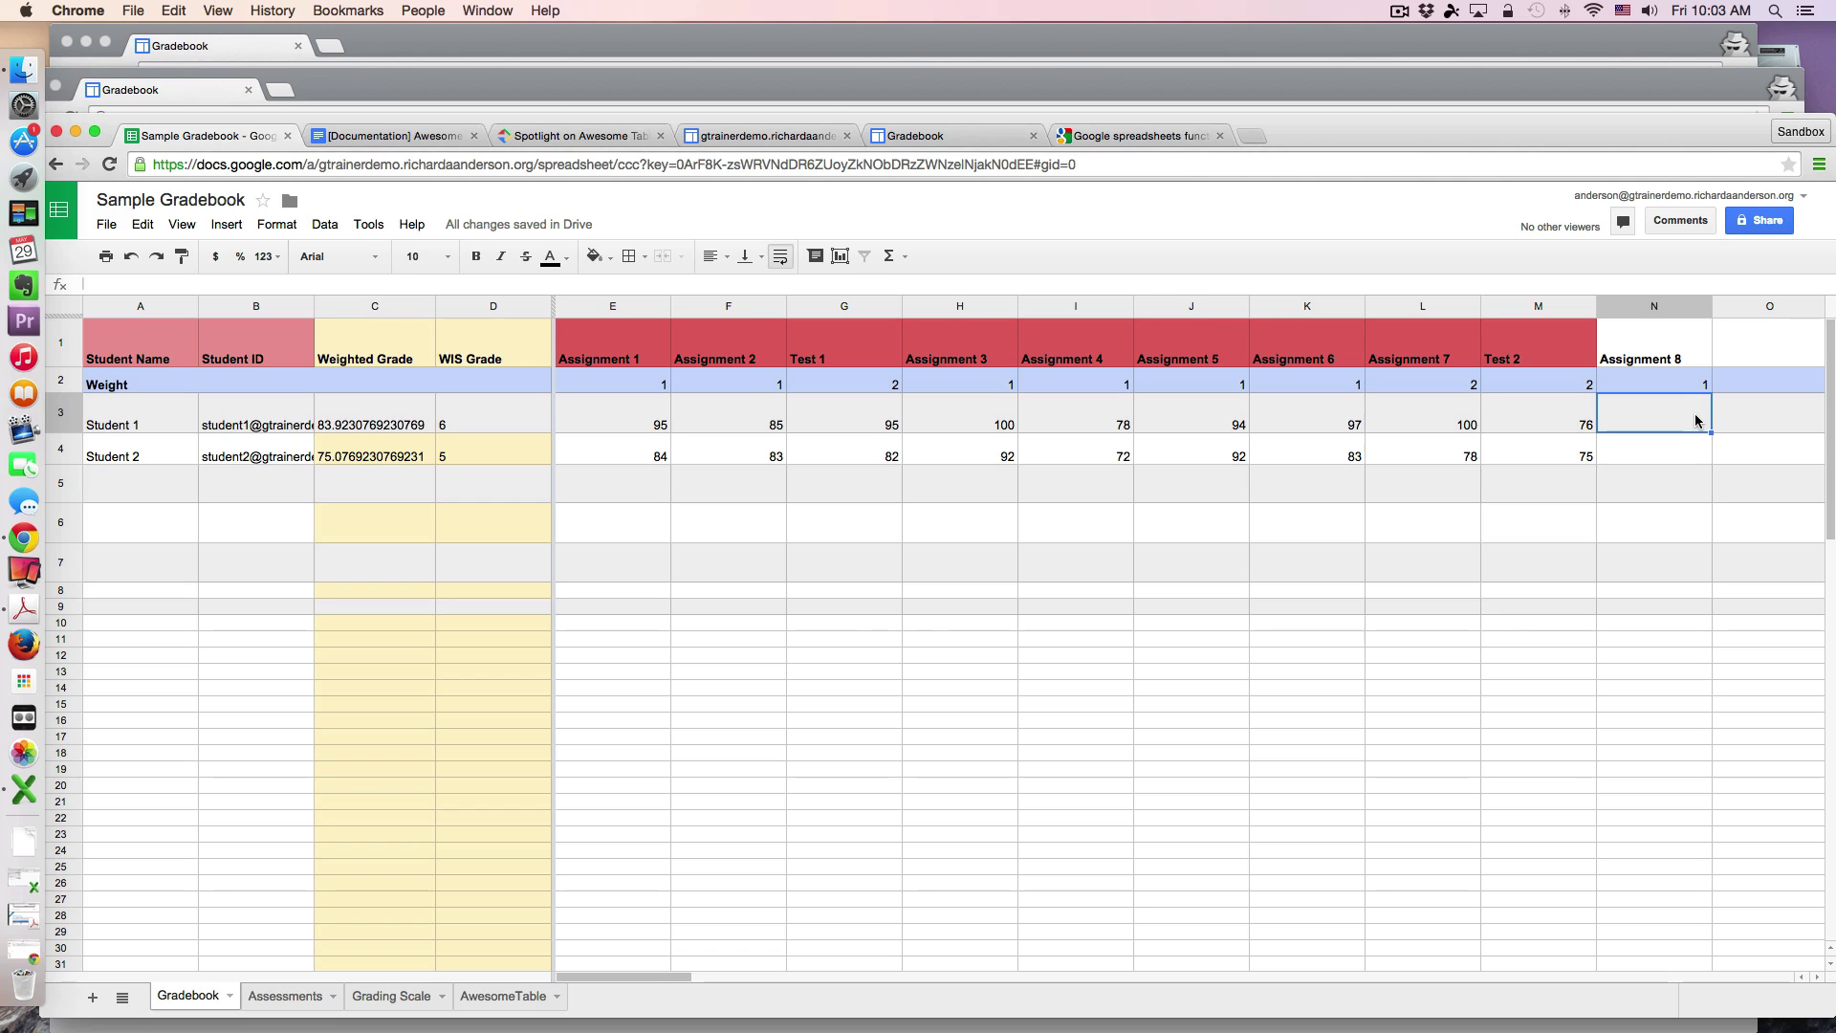
text(88)
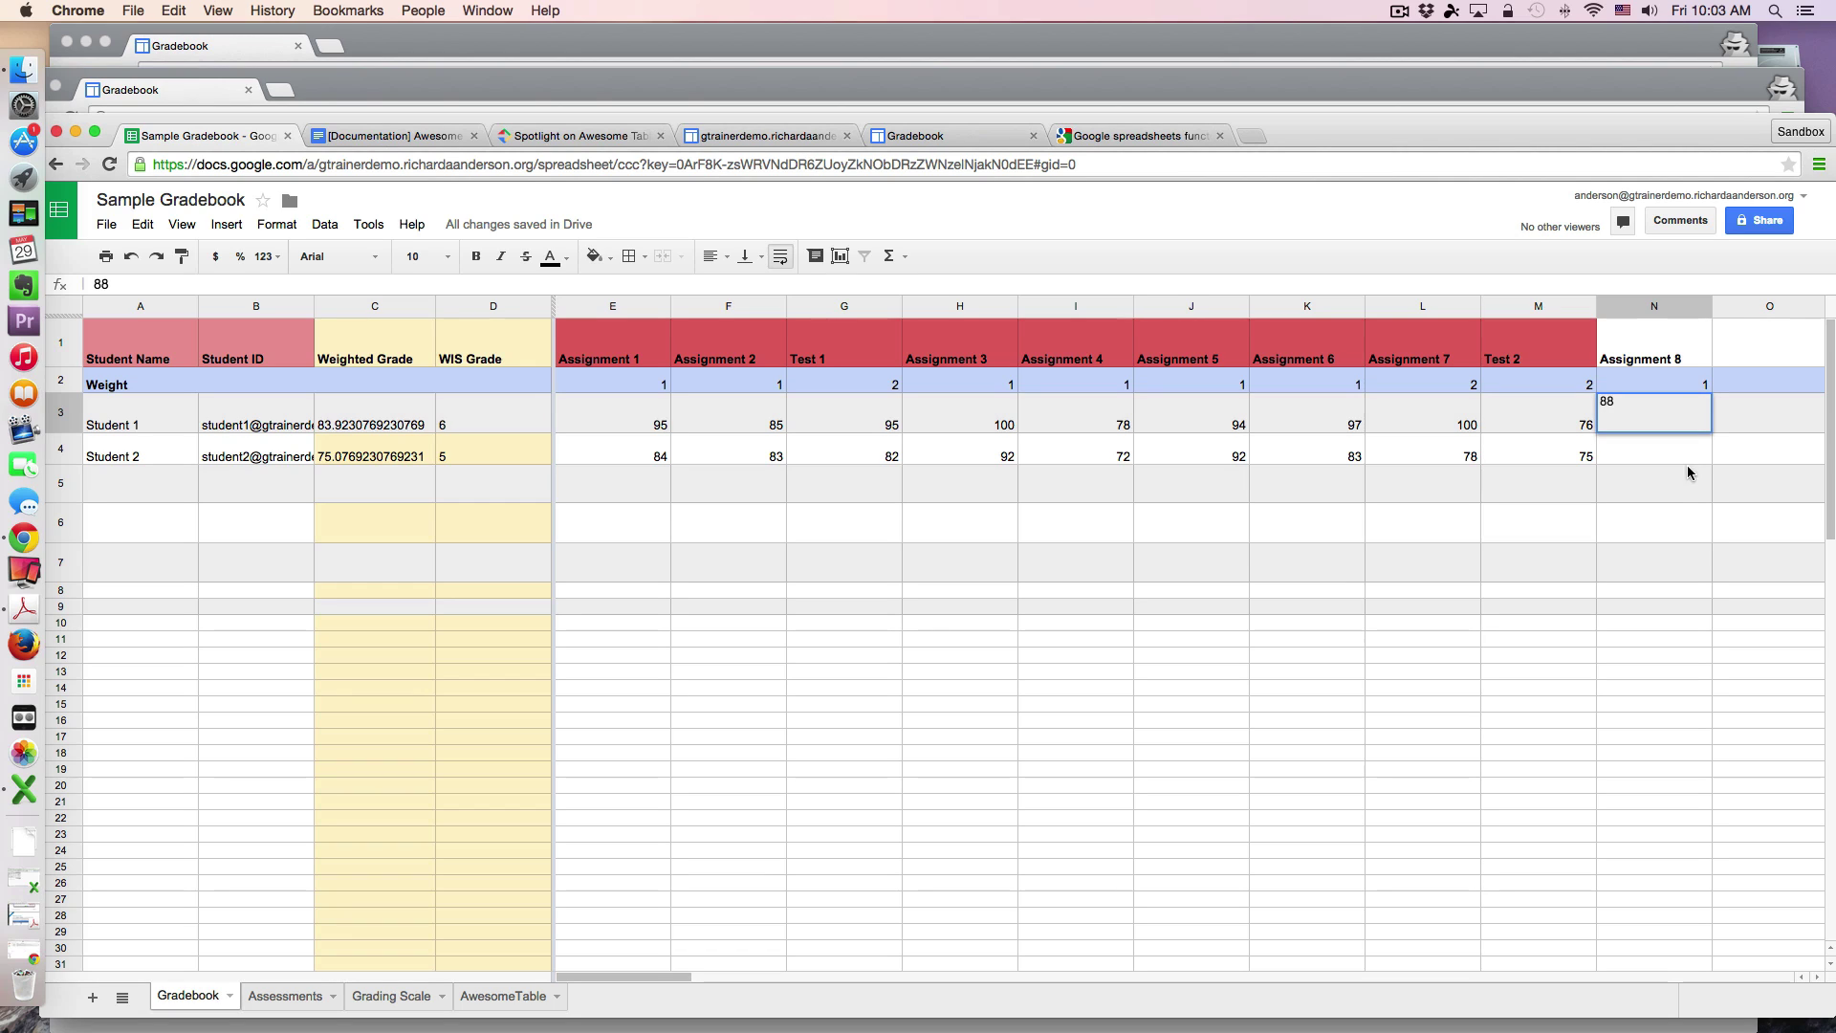
click(1686, 456)
text(92)
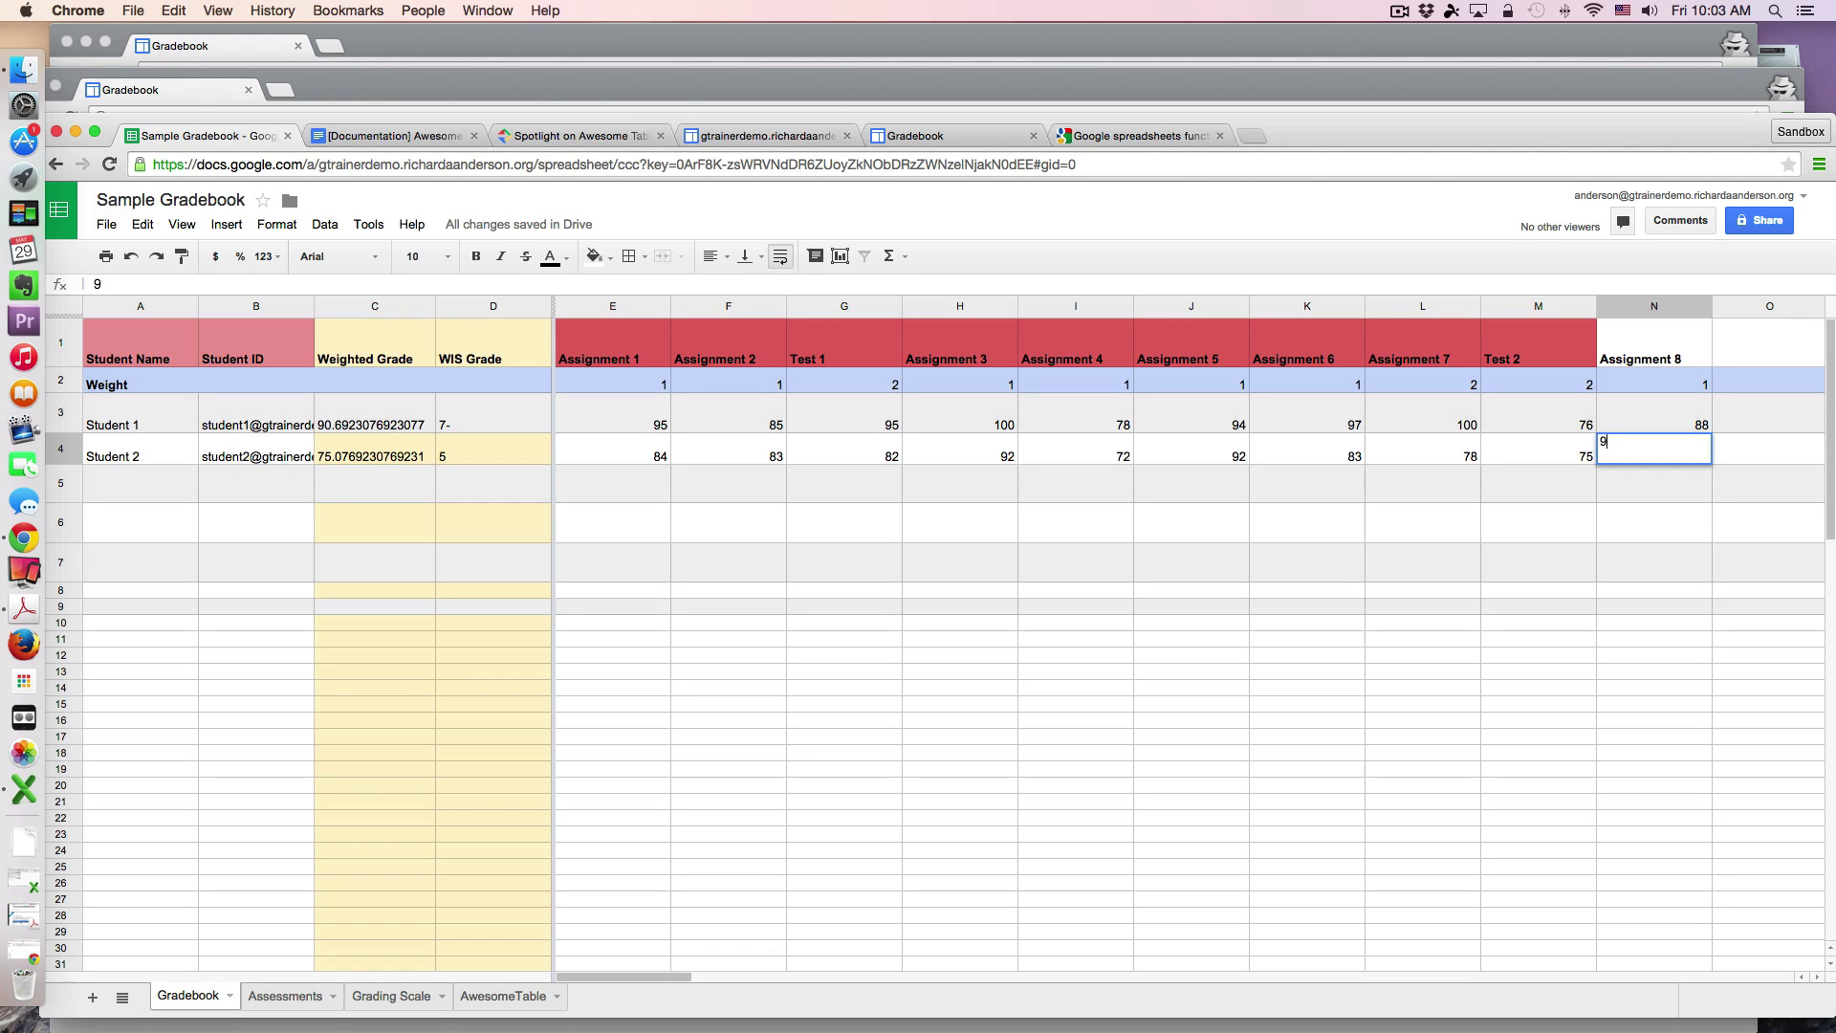
click(1687, 486)
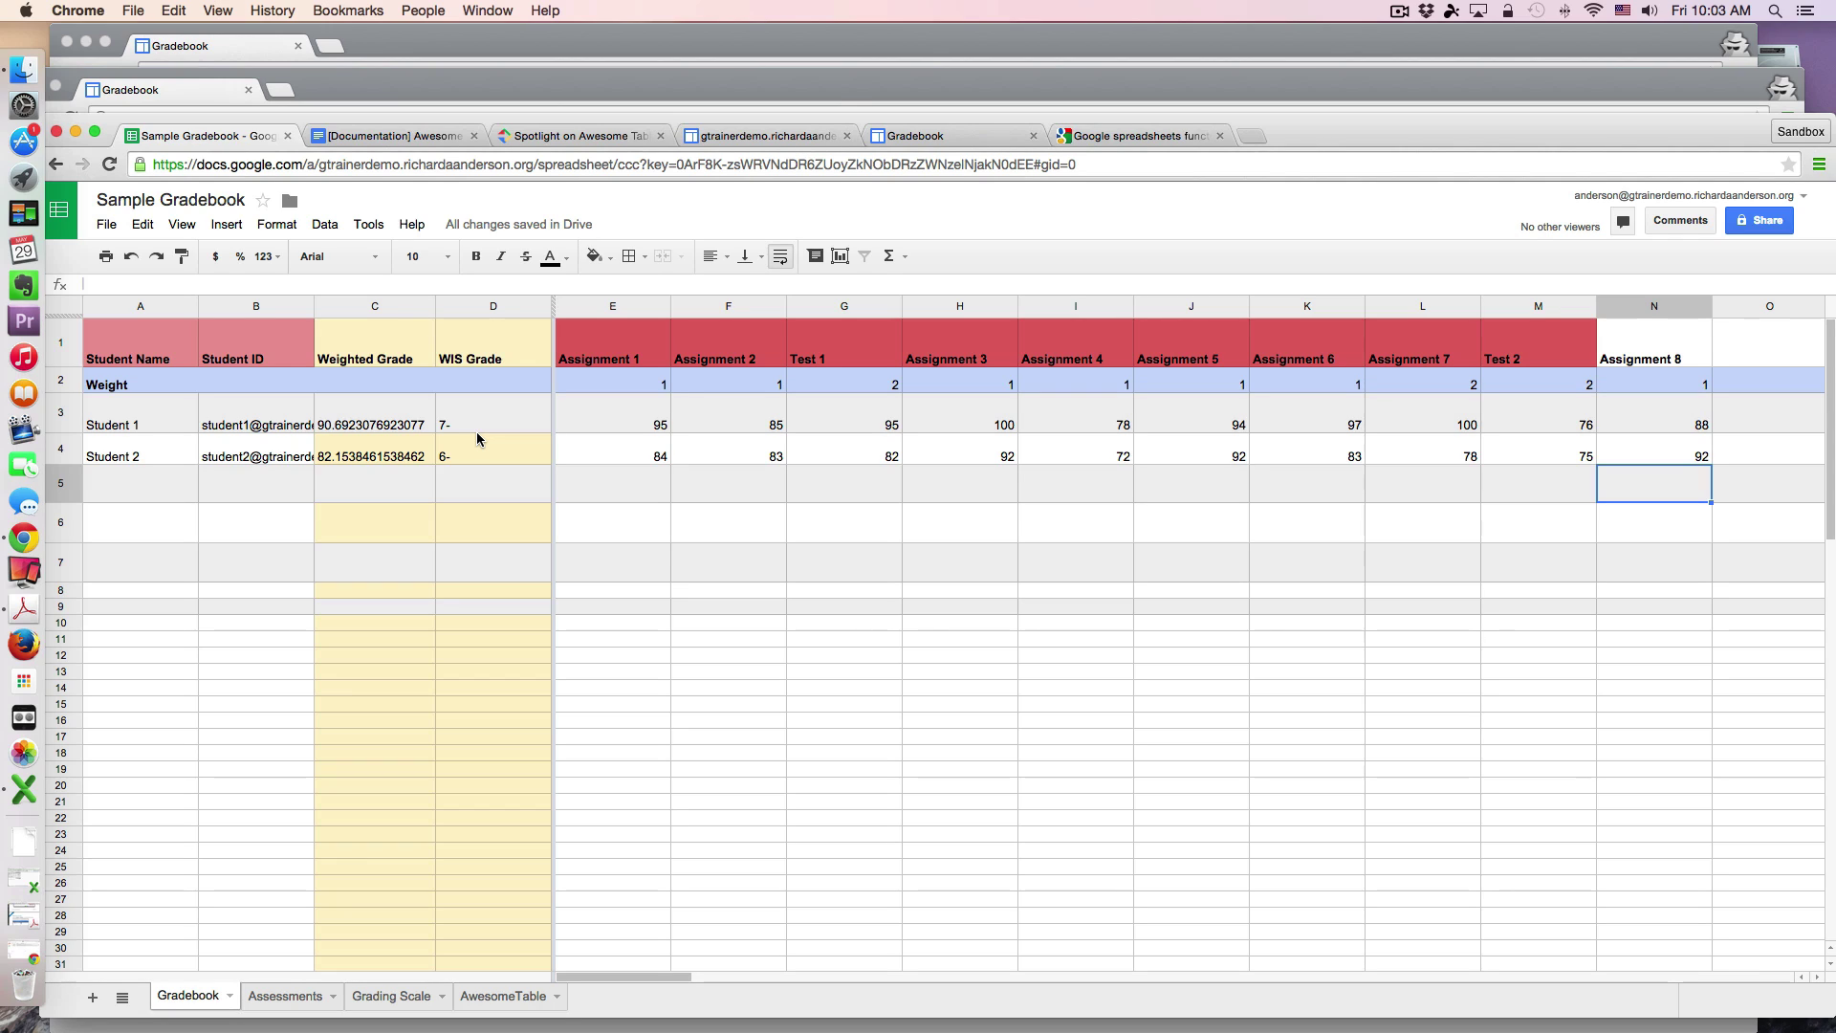
Step: Cycle through the Assessments, Grading Scale and Gradebook sheets, ending on the AwesomeTable sheet
click(272, 1003)
click(384, 1001)
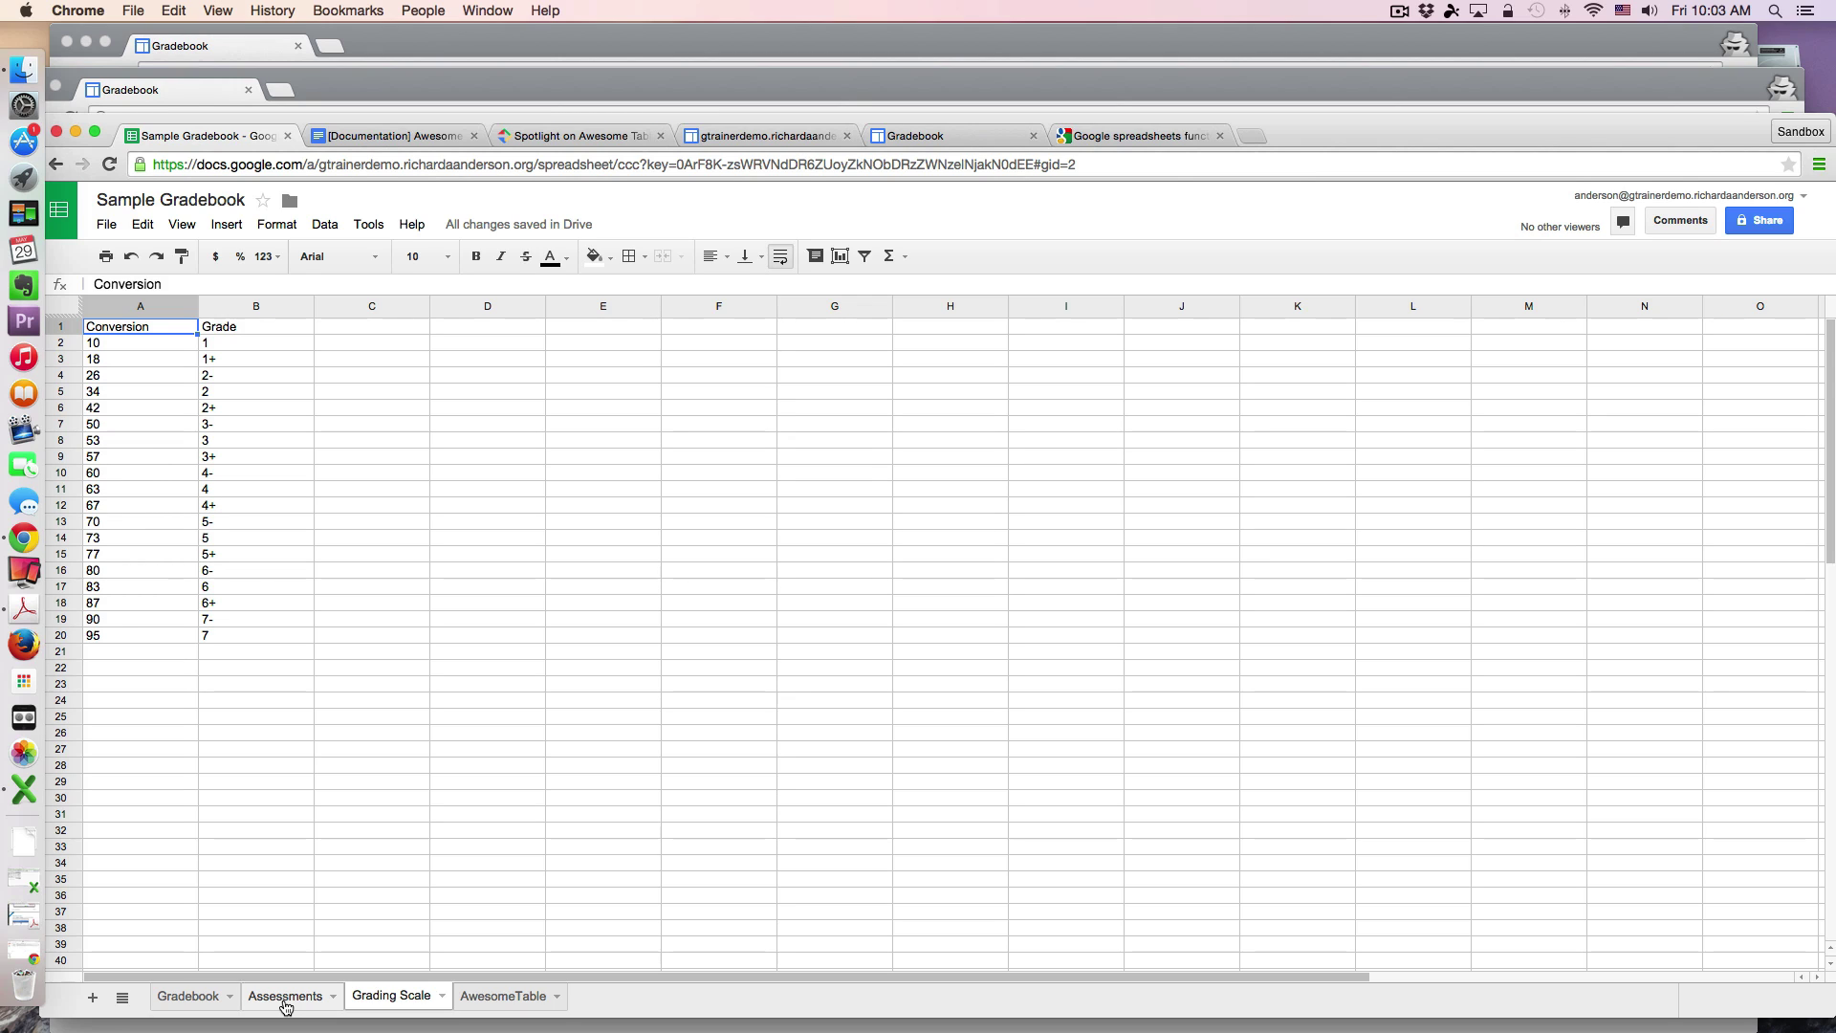
click(184, 997)
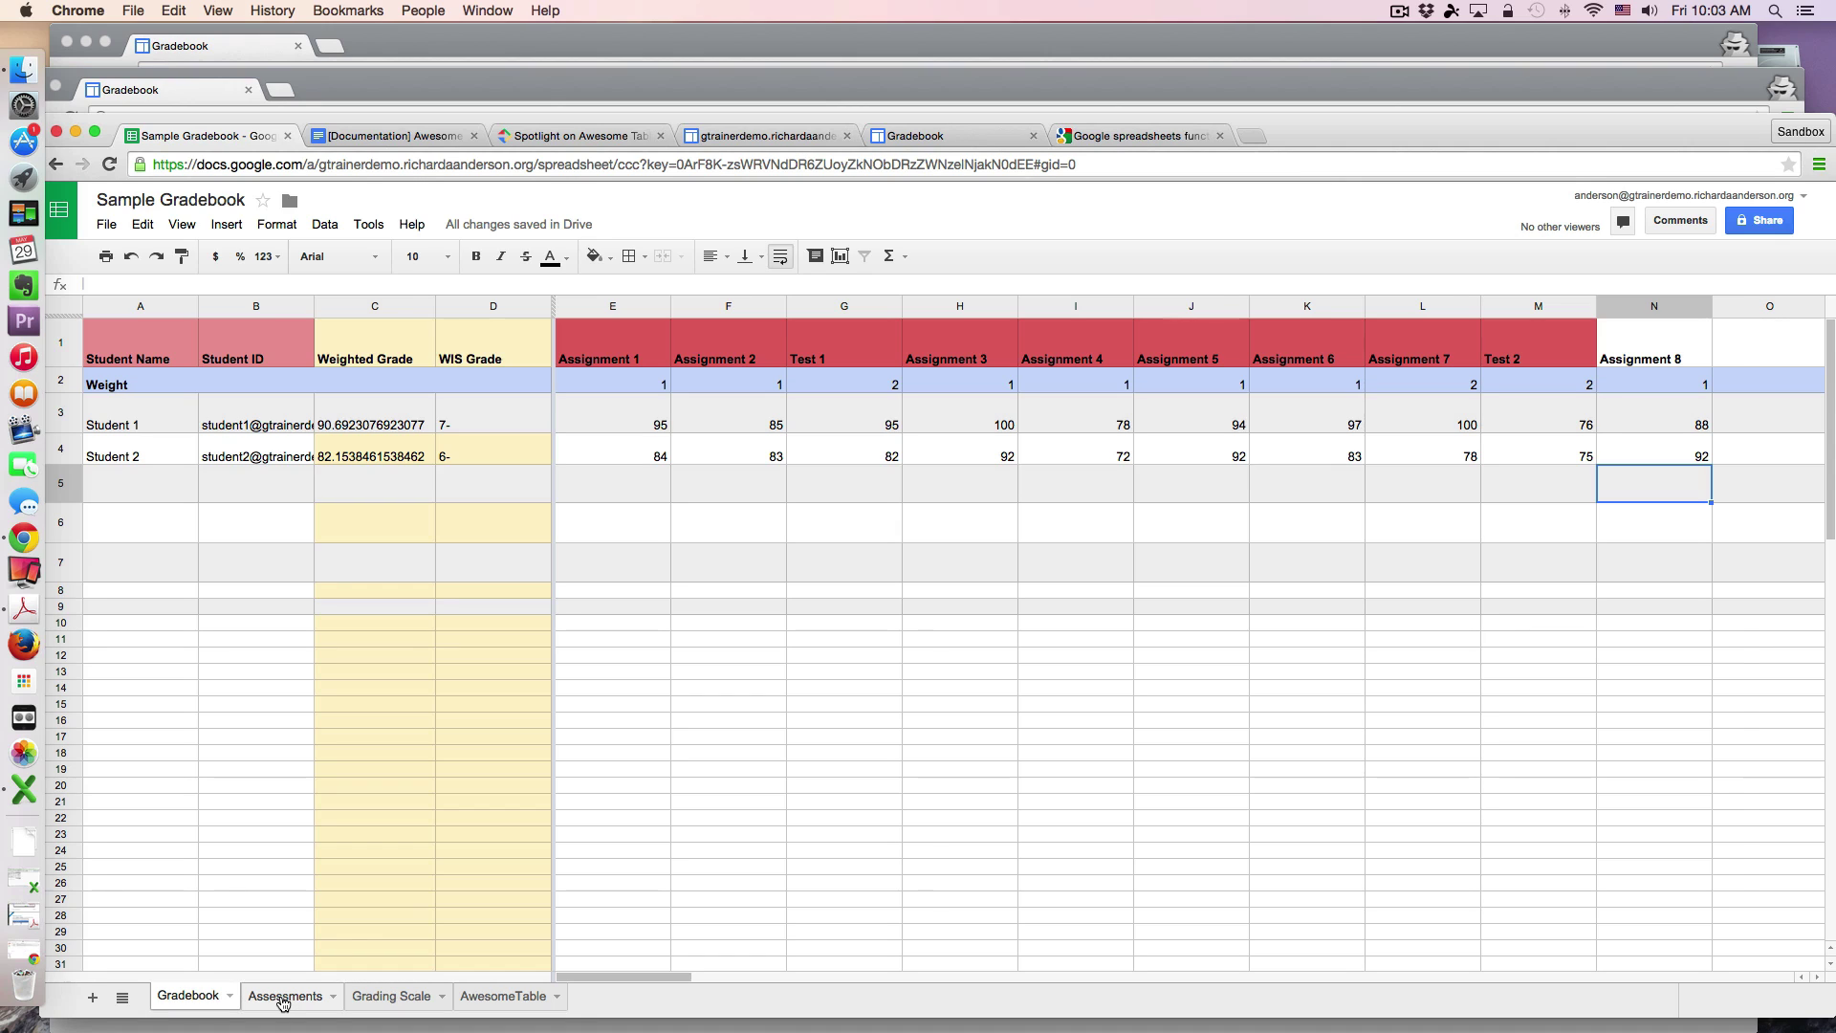
click(283, 1000)
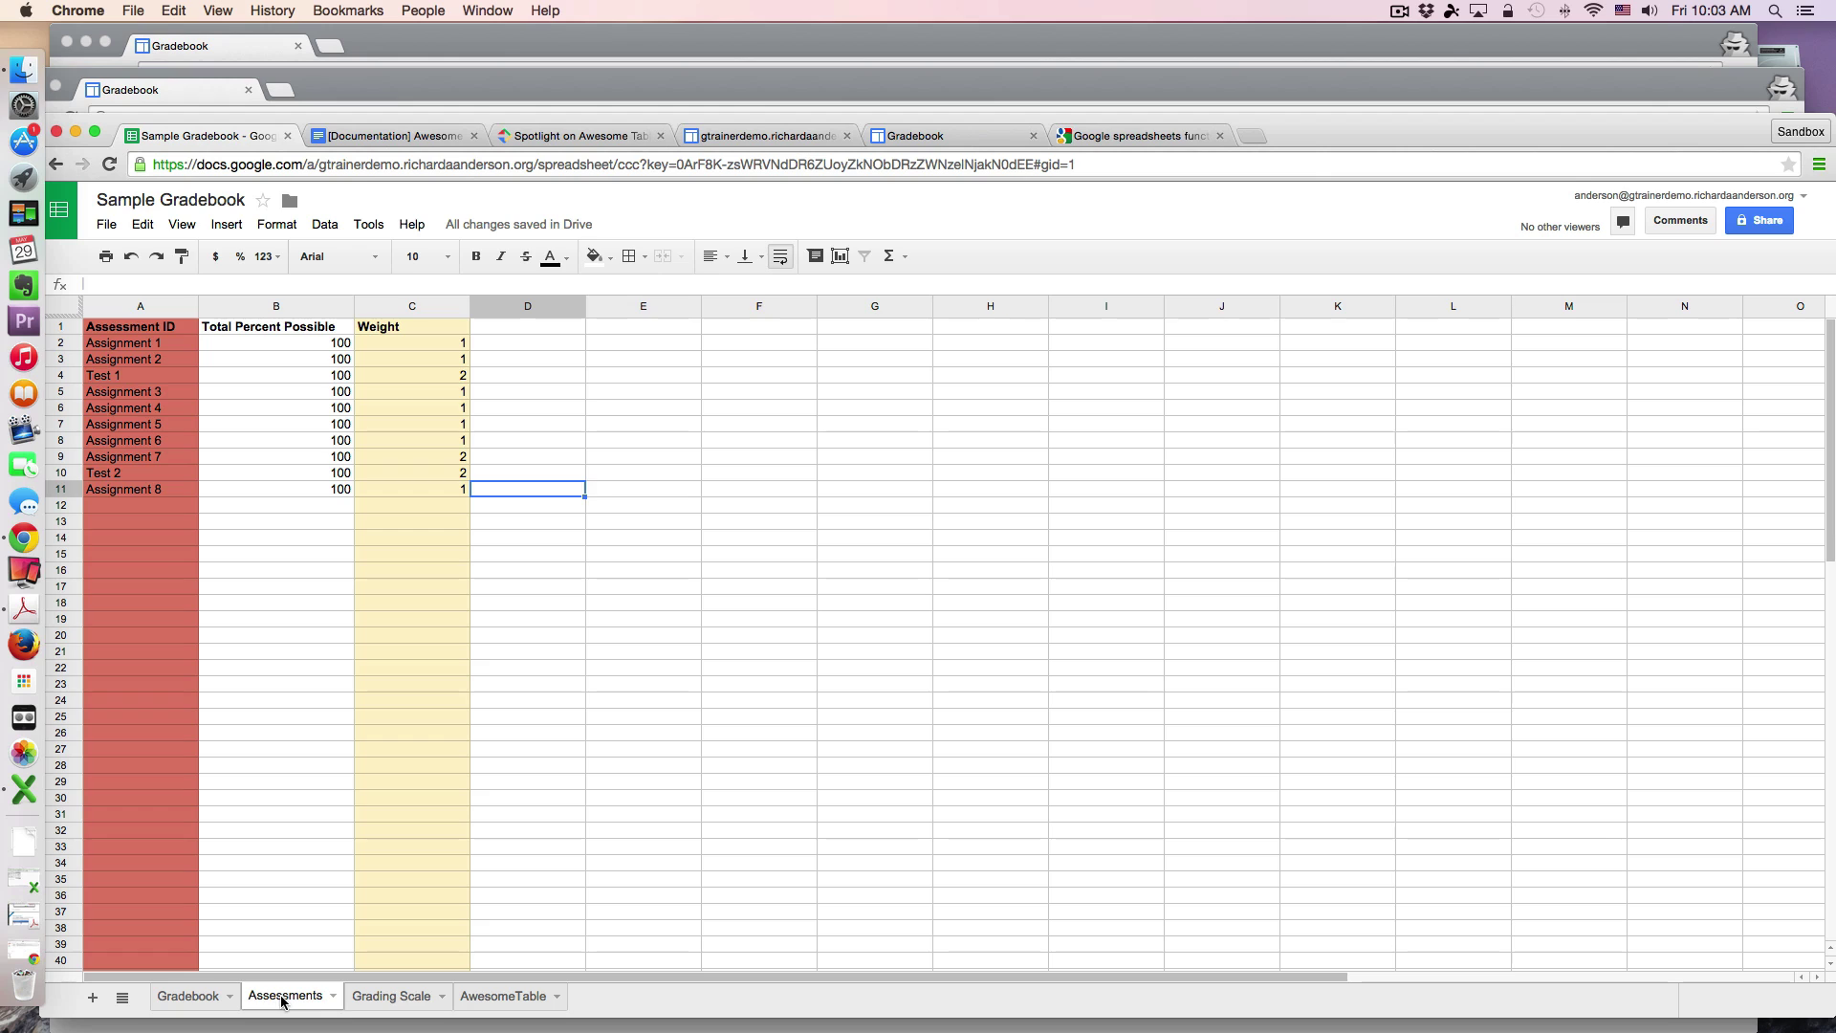
click(381, 998)
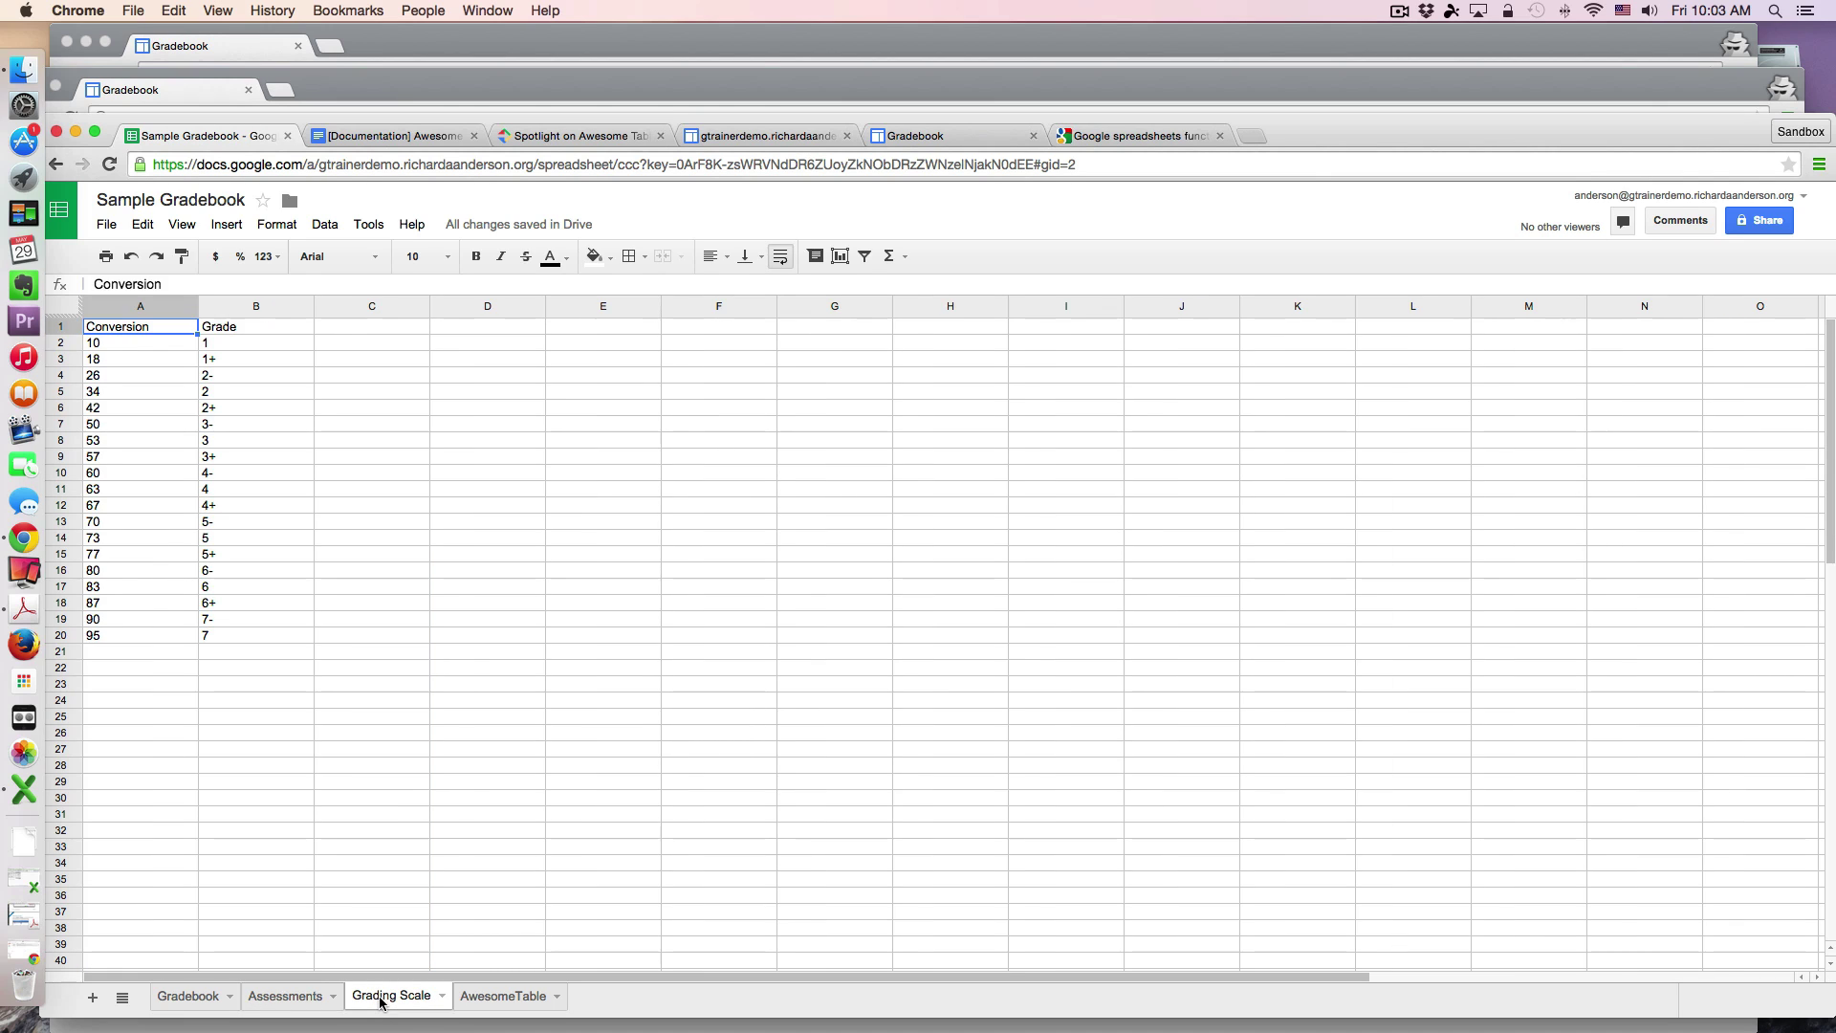
click(494, 999)
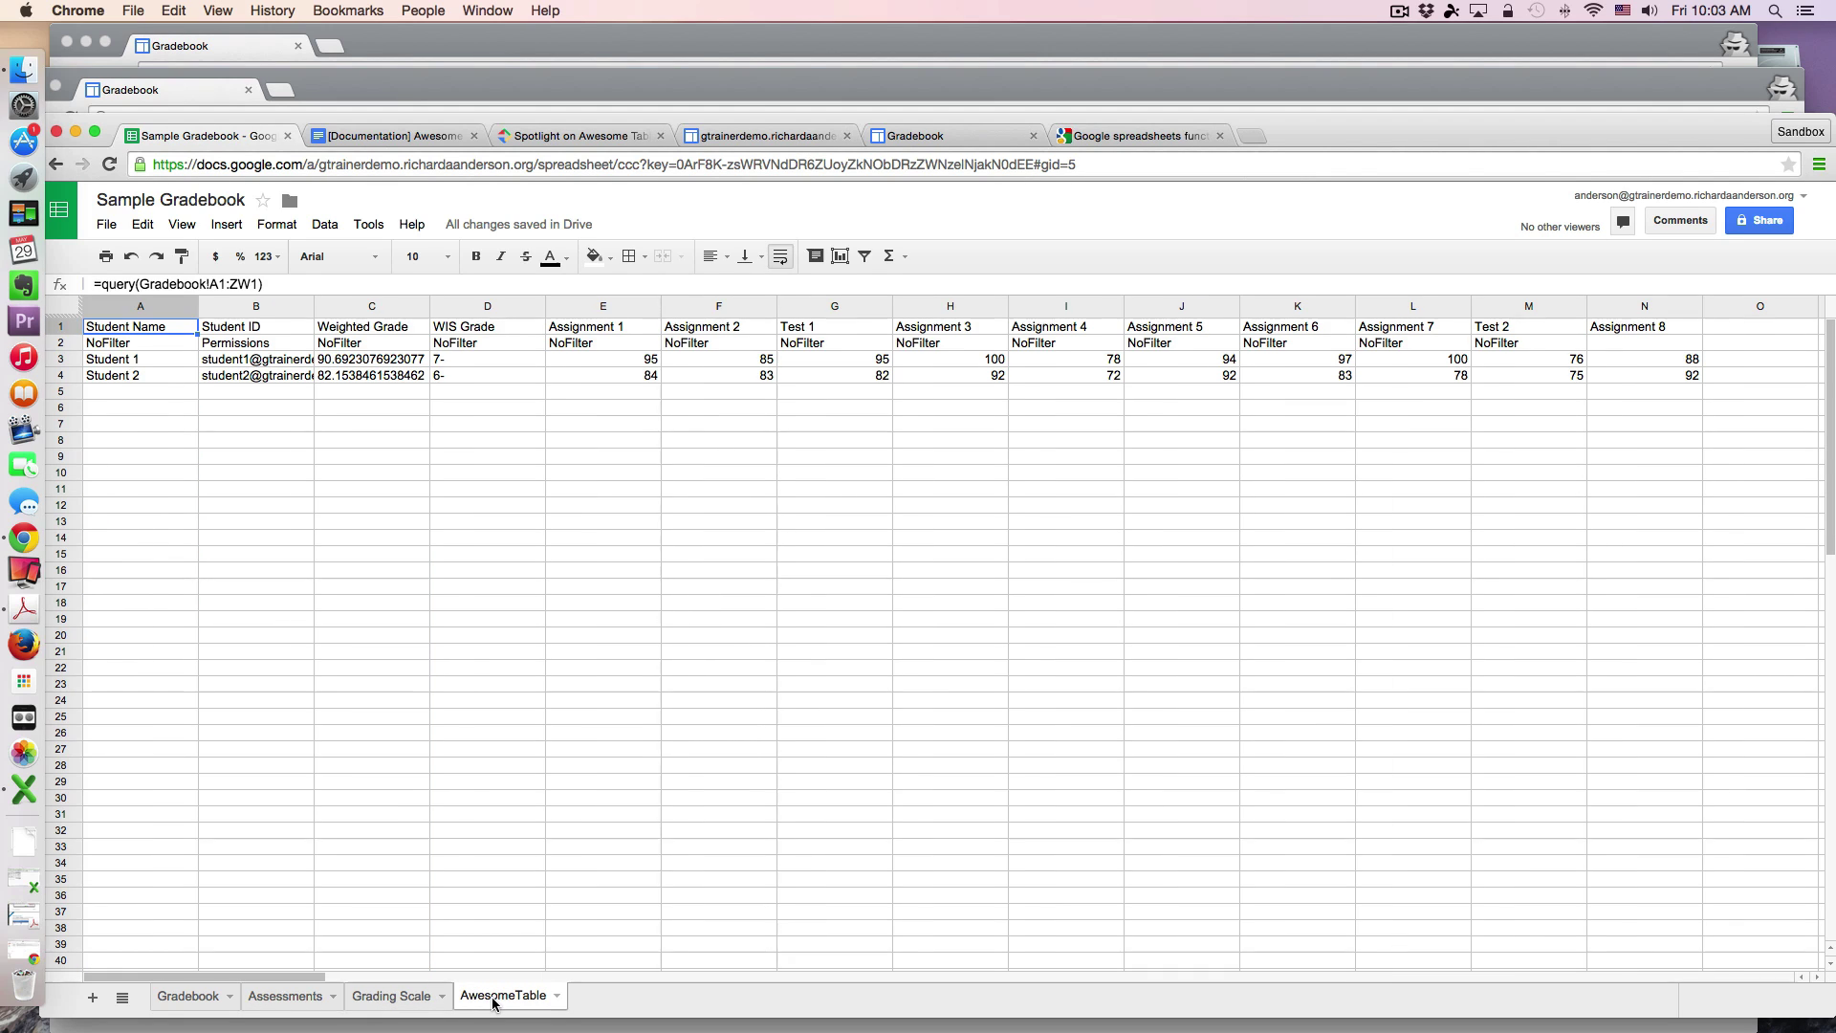
Step: Bring up the Awesome Table documentation at its row-level permissions section
click(414, 139)
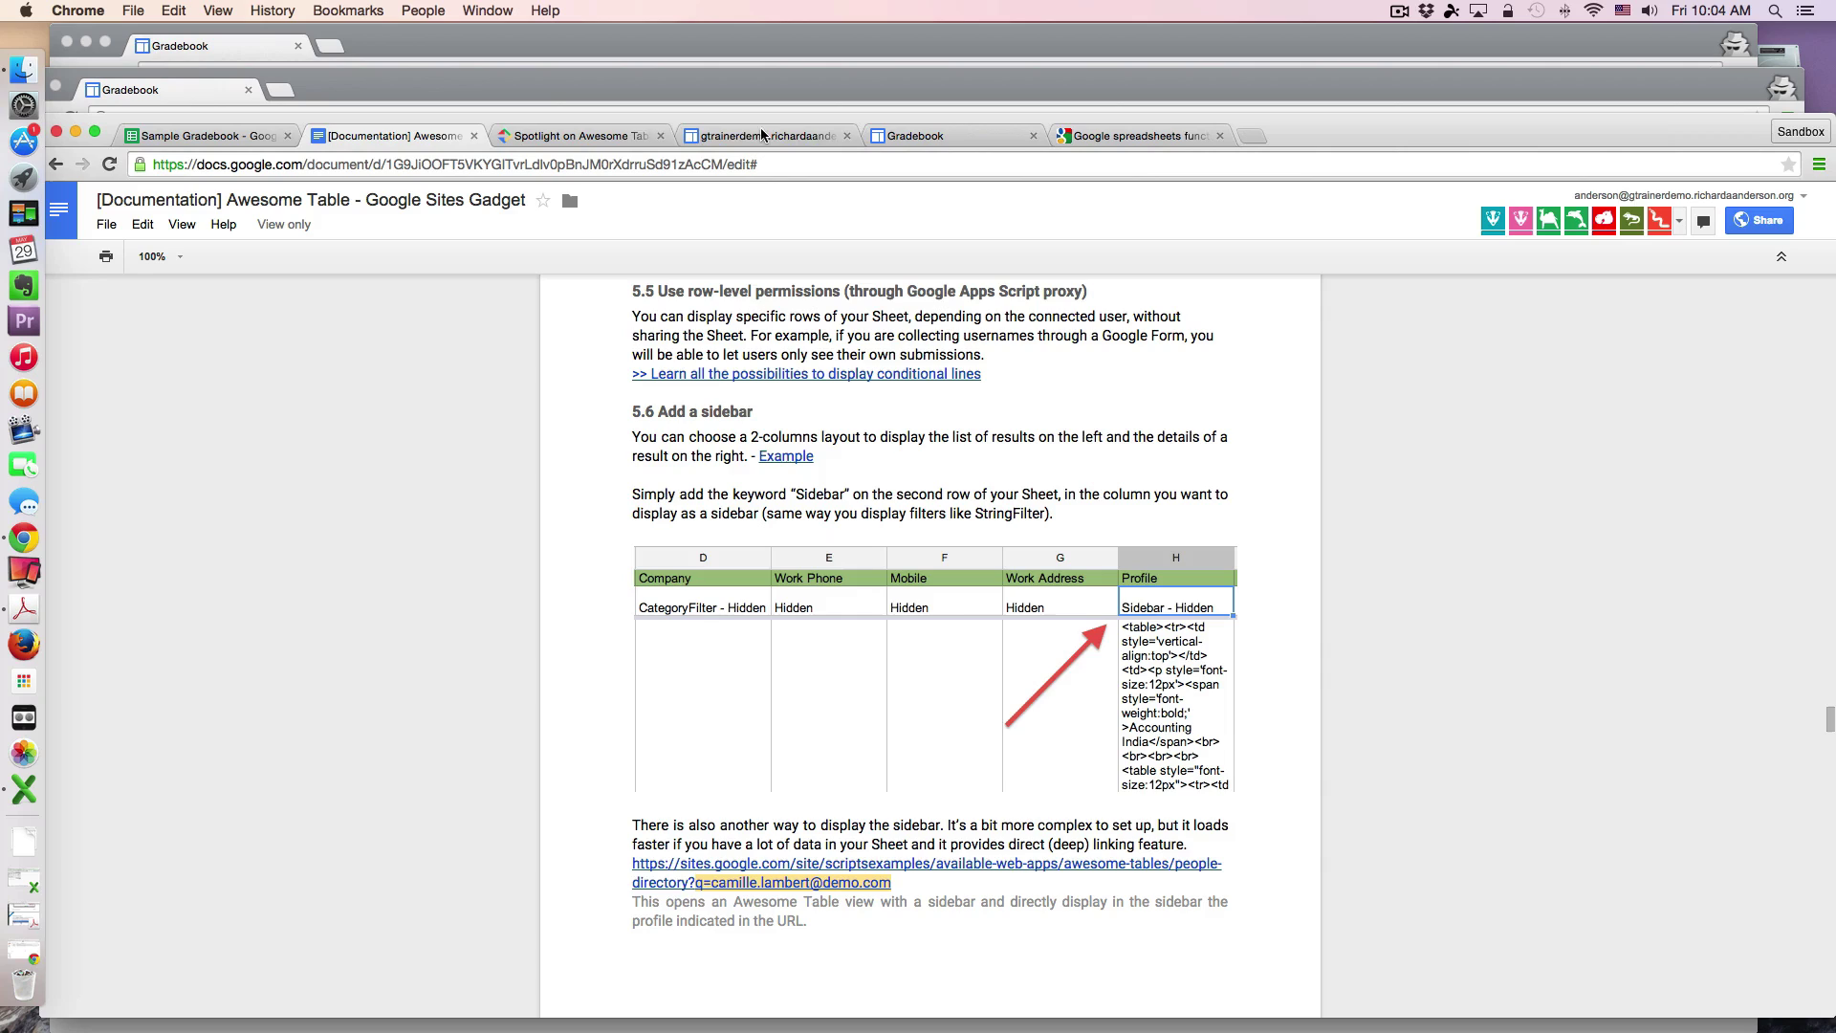
Step: Open the Spotlight on Awesome Table Proxy article and scroll through it
click(621, 141)
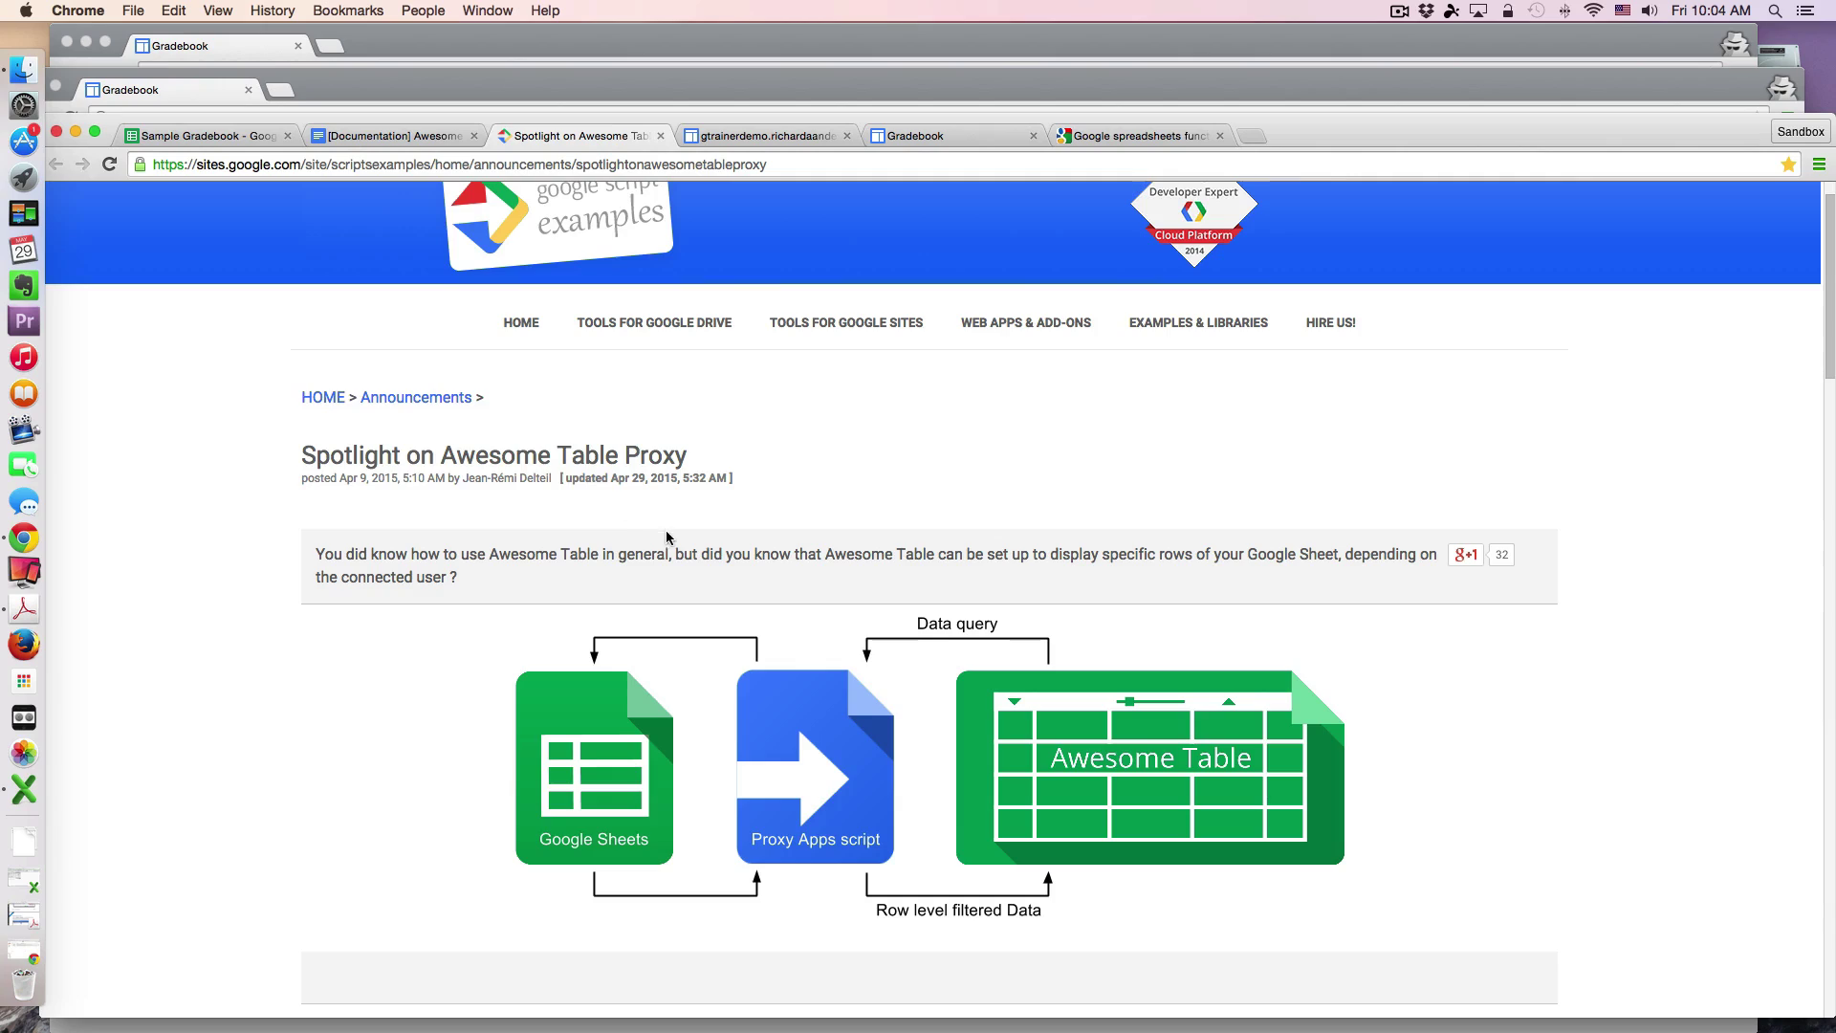
scroll(667, 538, down, 7)
scroll(666, 538, down, 20)
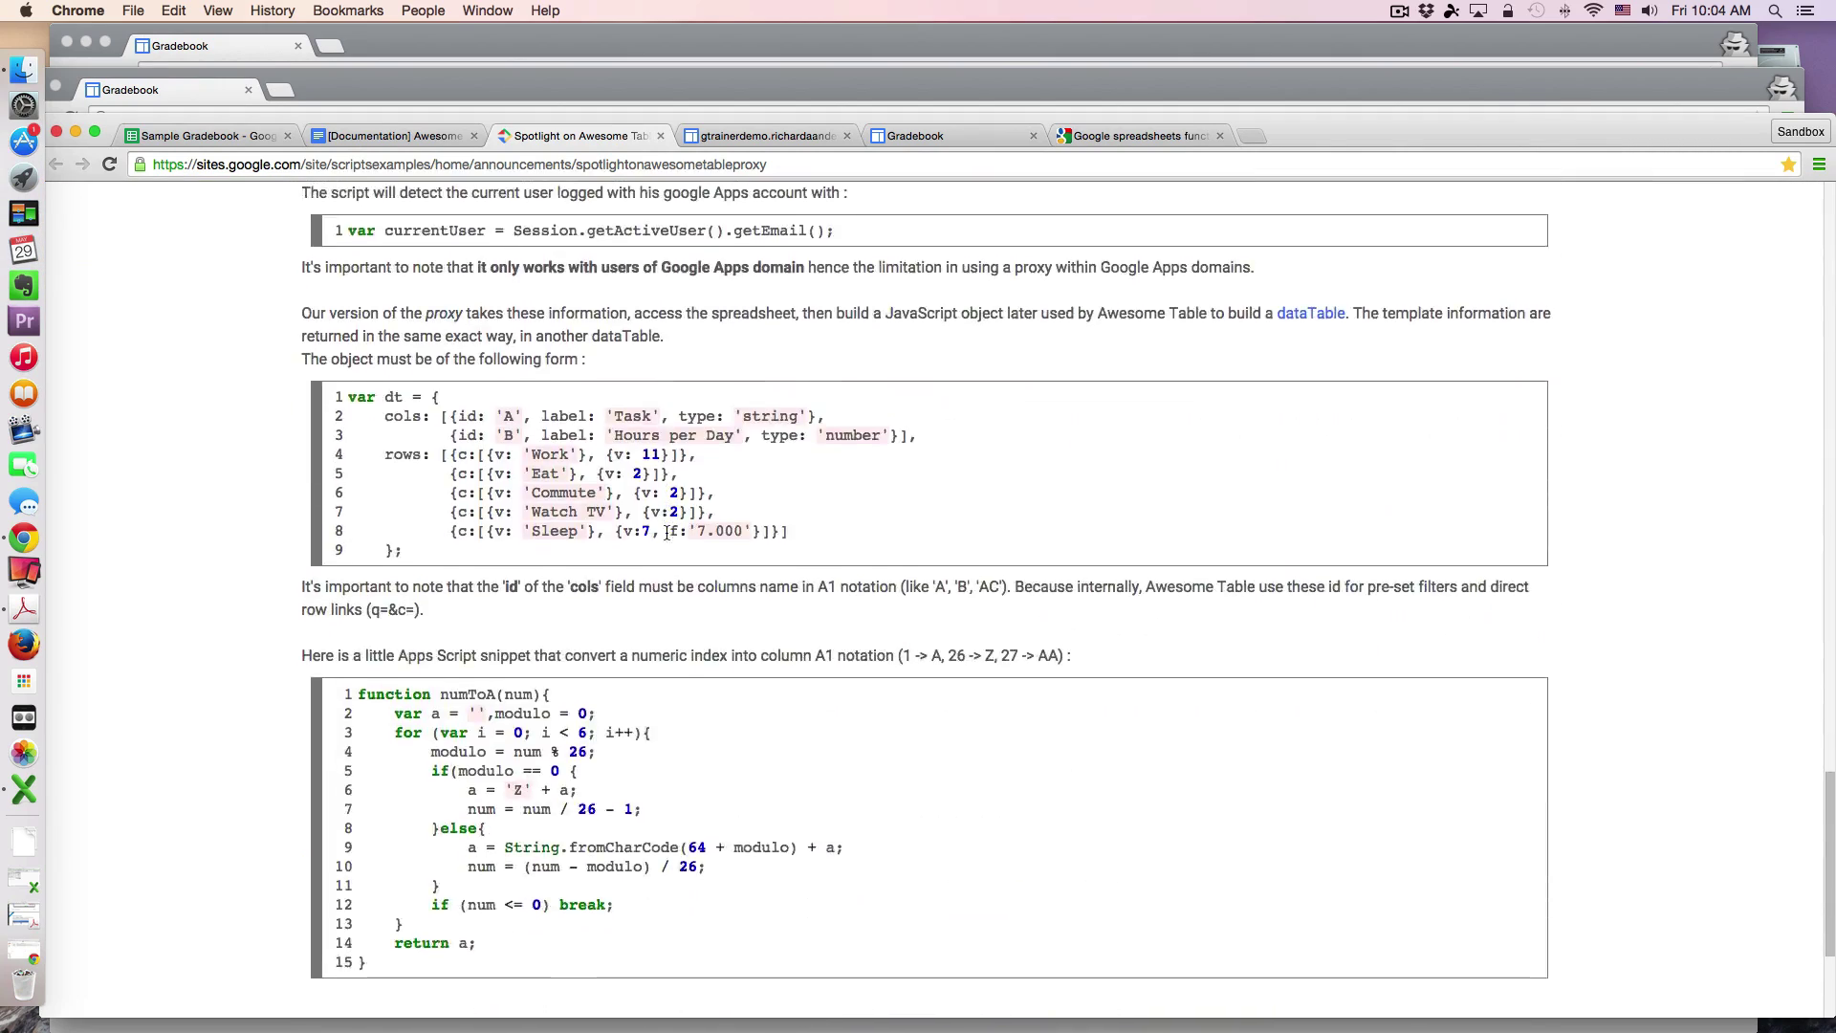
scroll(667, 537, up, 20)
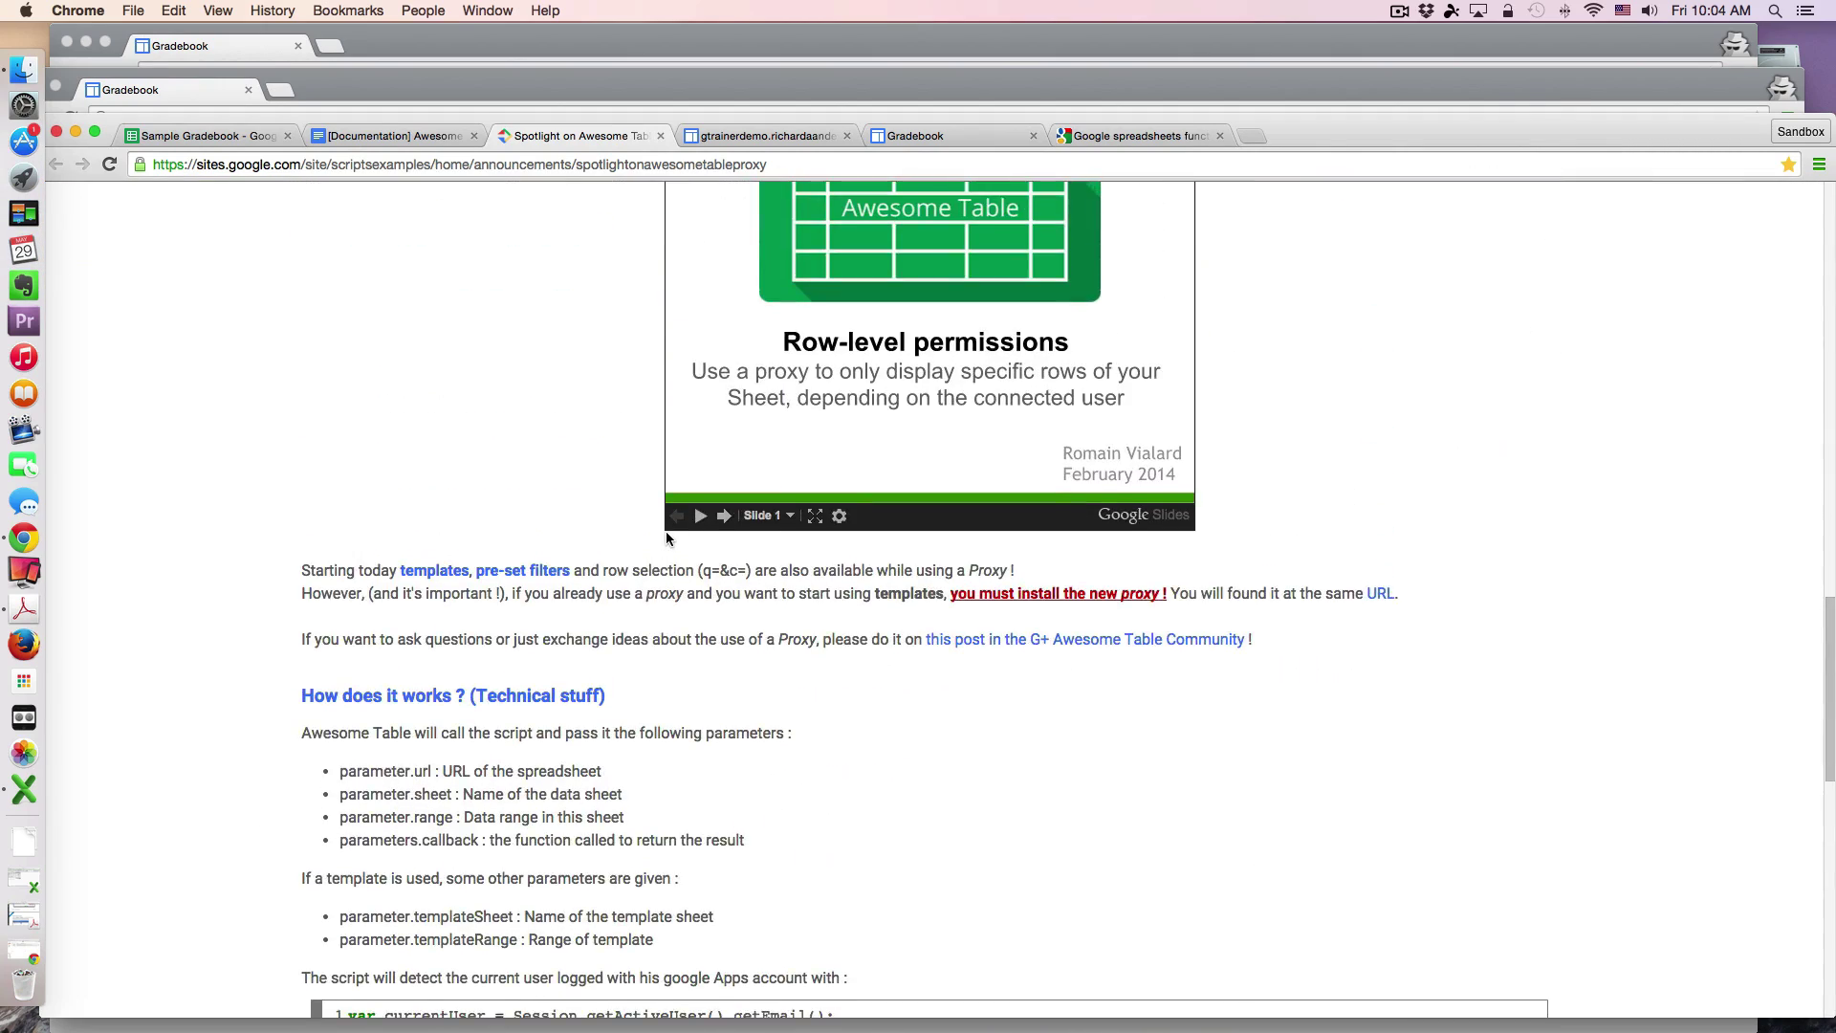
scroll(667, 538, down, 9)
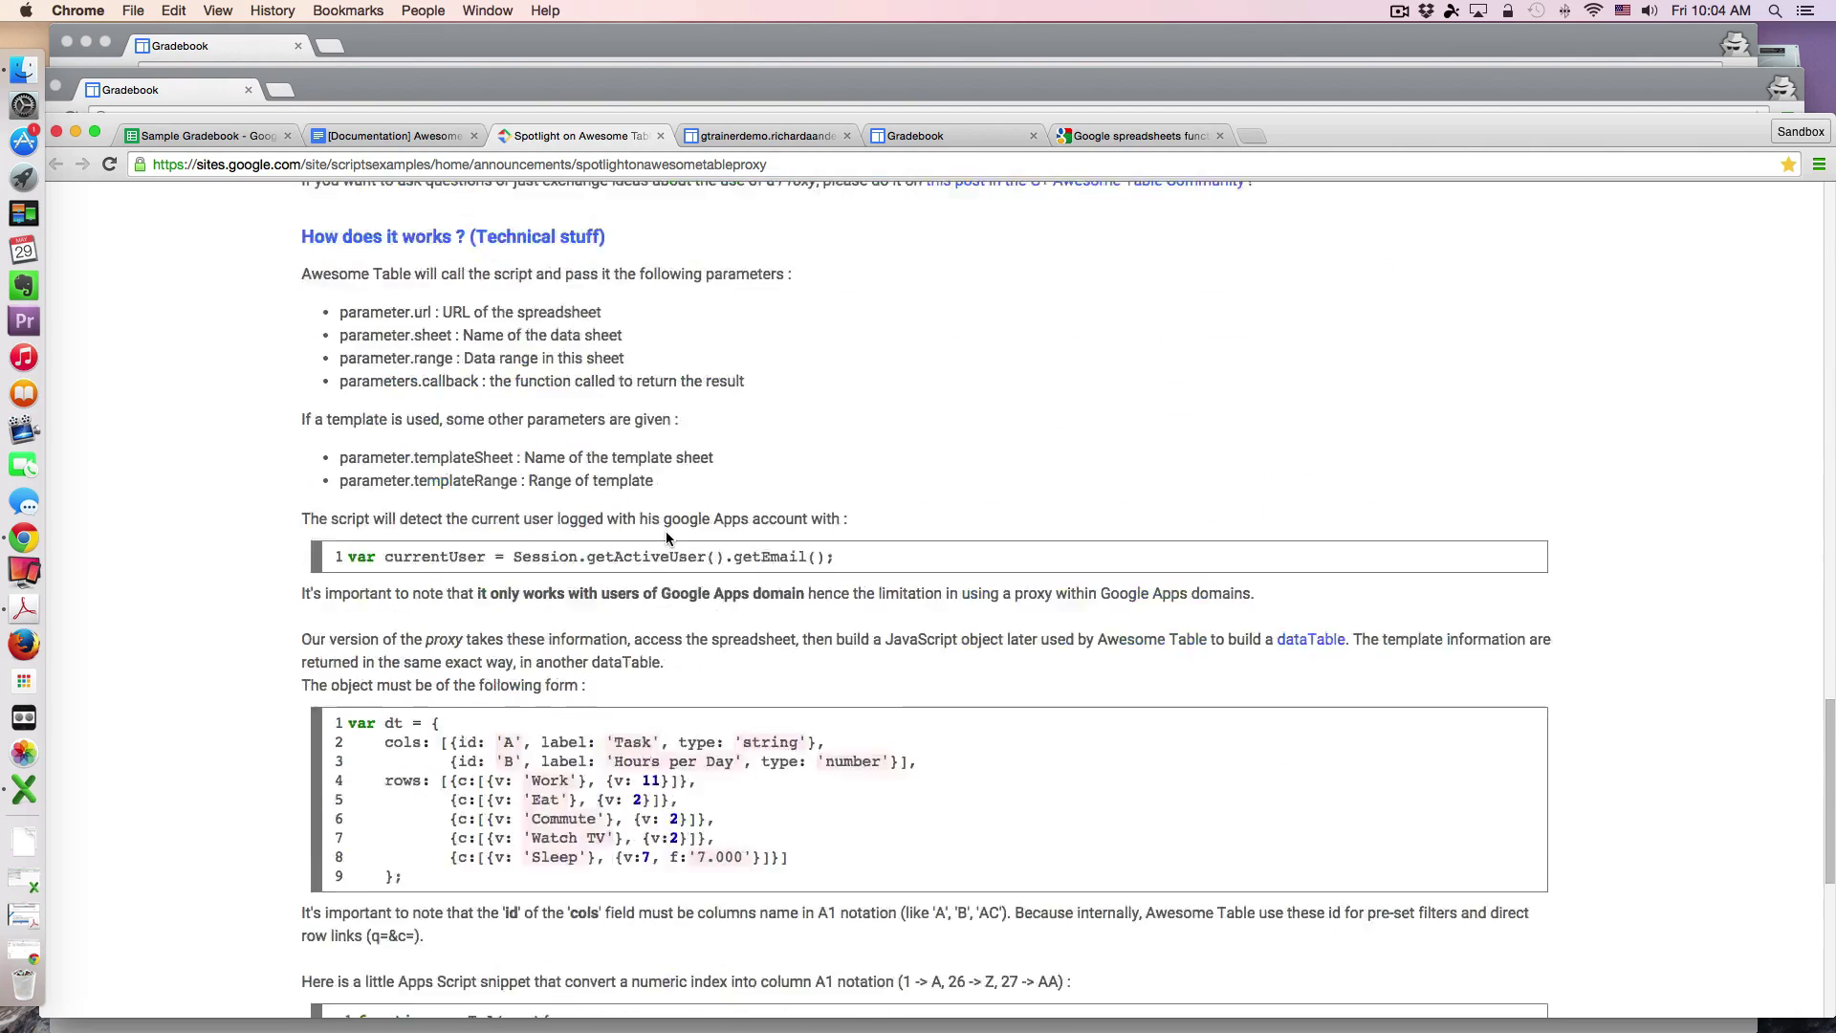
scroll(666, 533, up, 5)
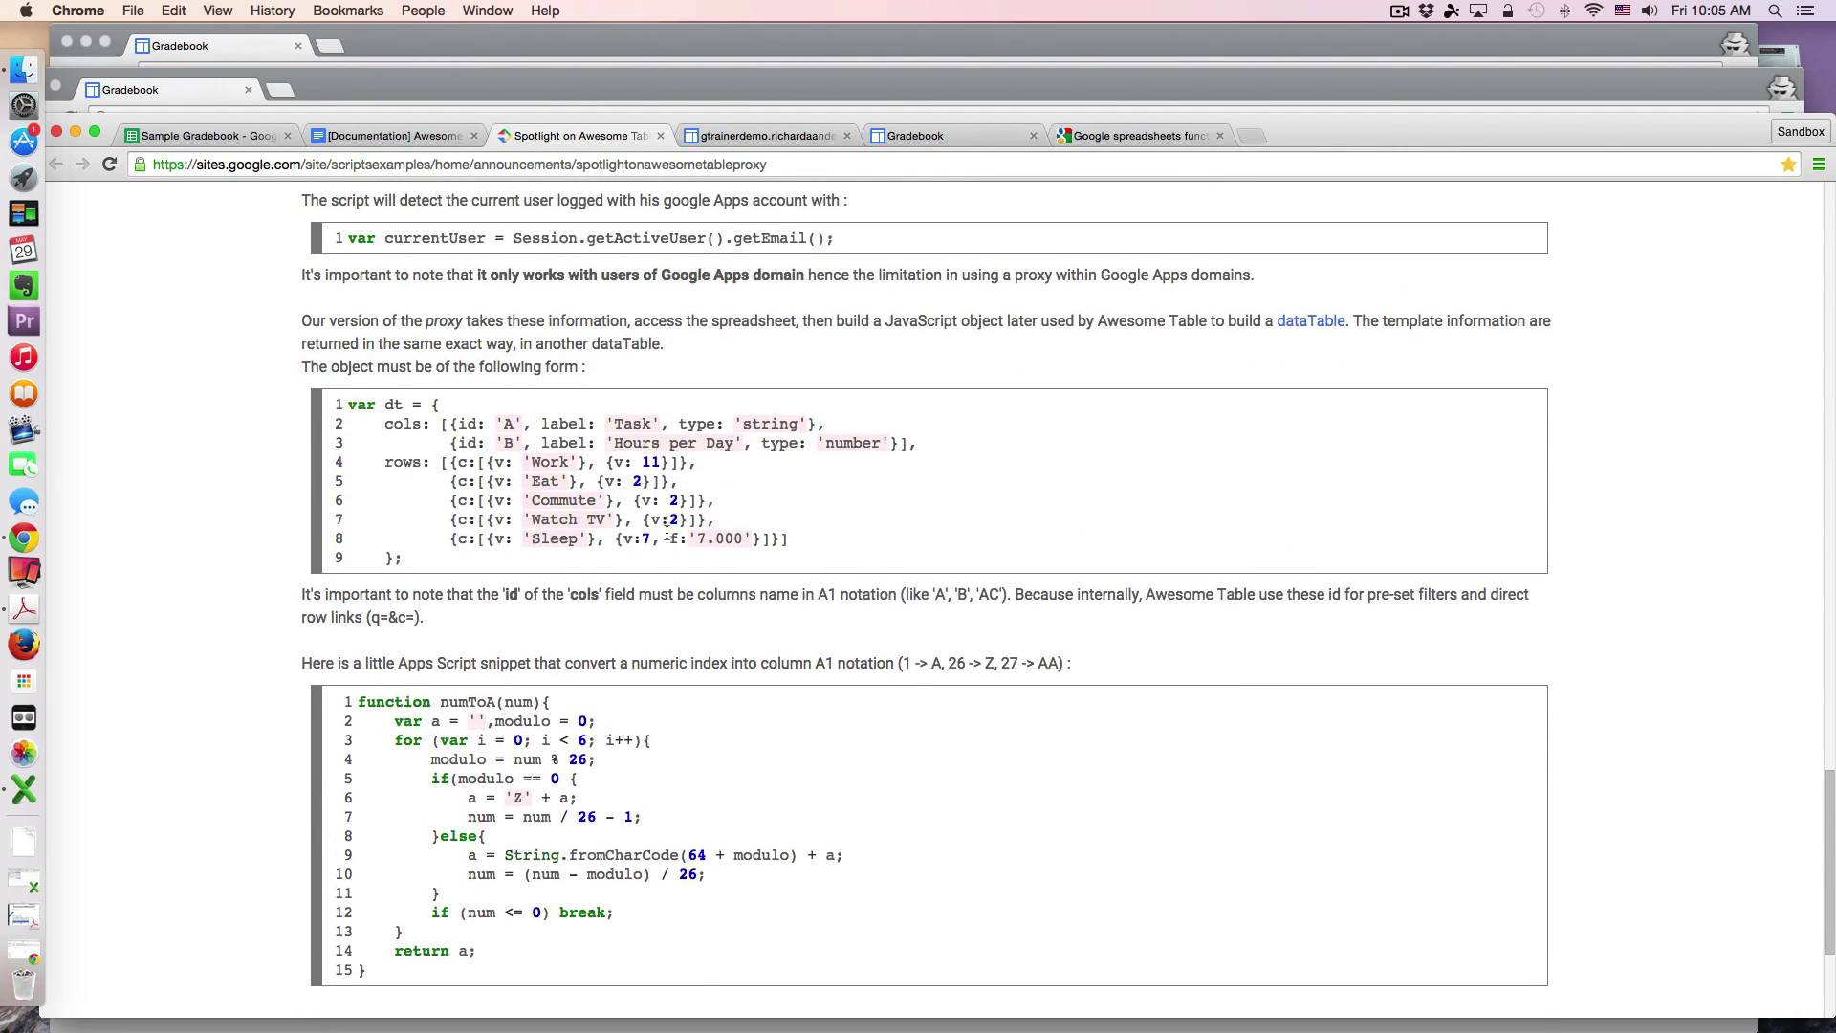
scroll(666, 532, up, 3)
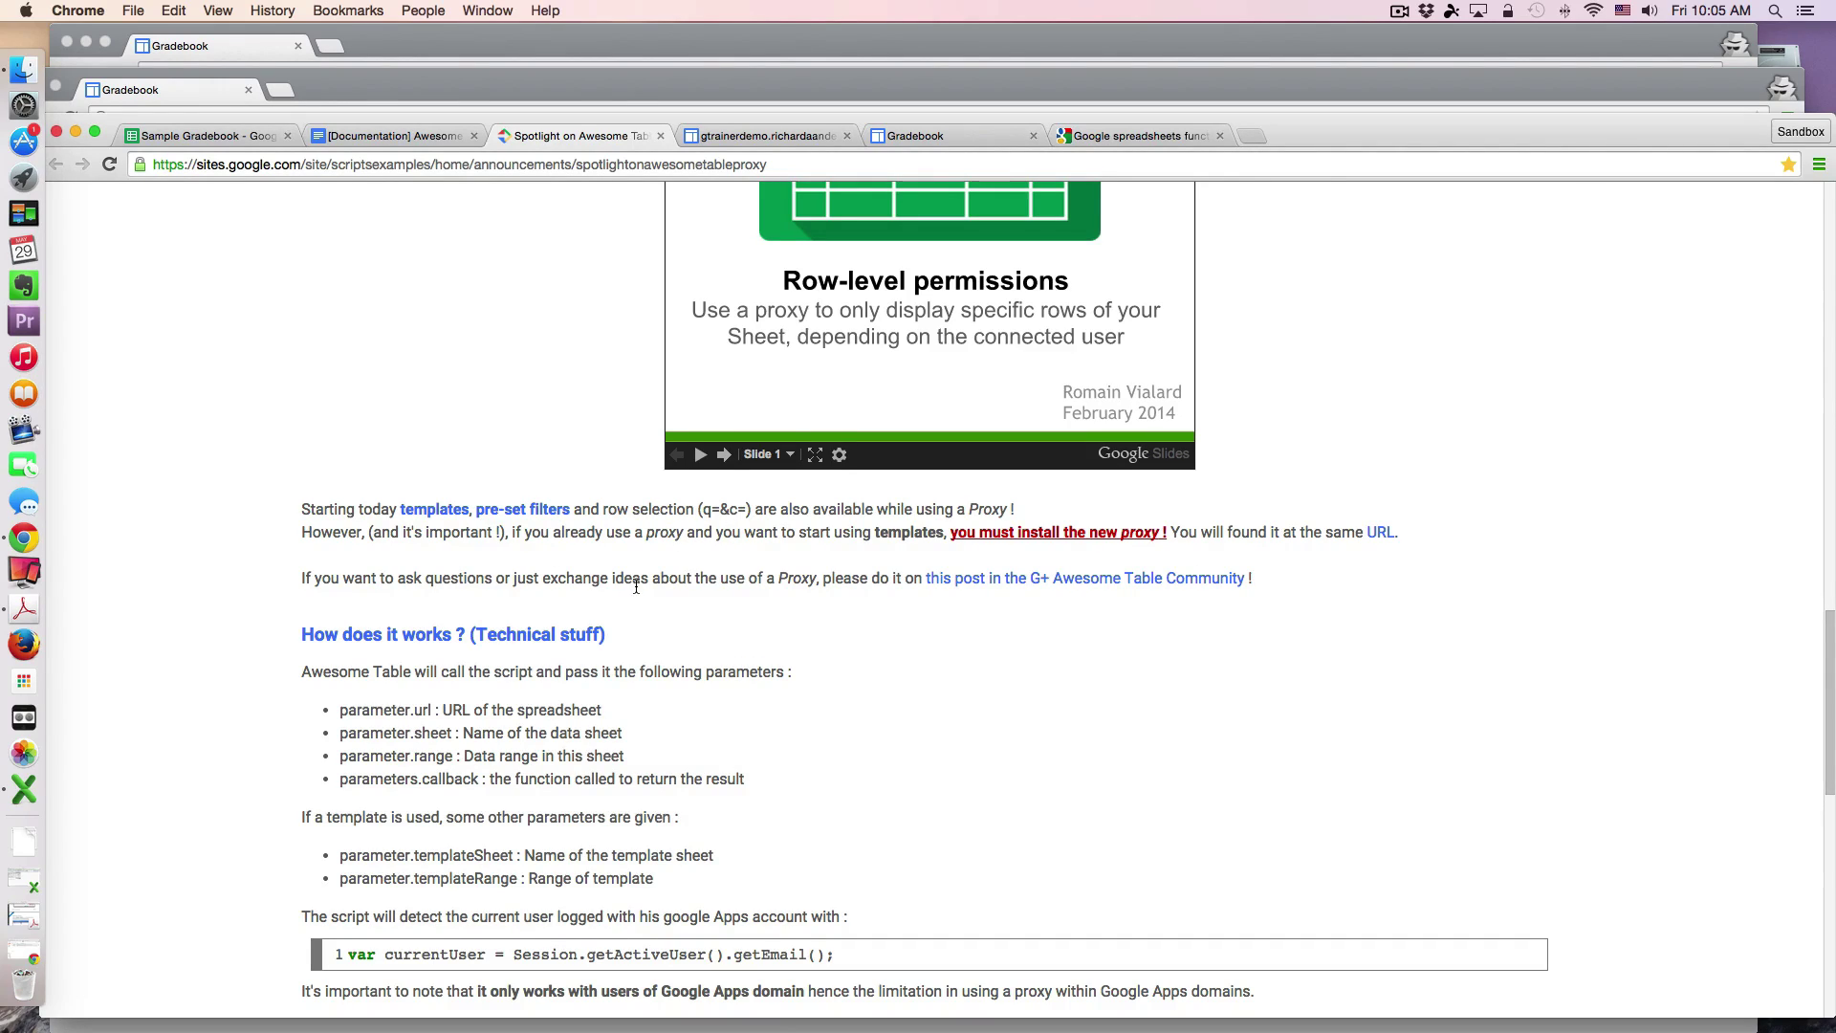
scroll(636, 585, up, 5)
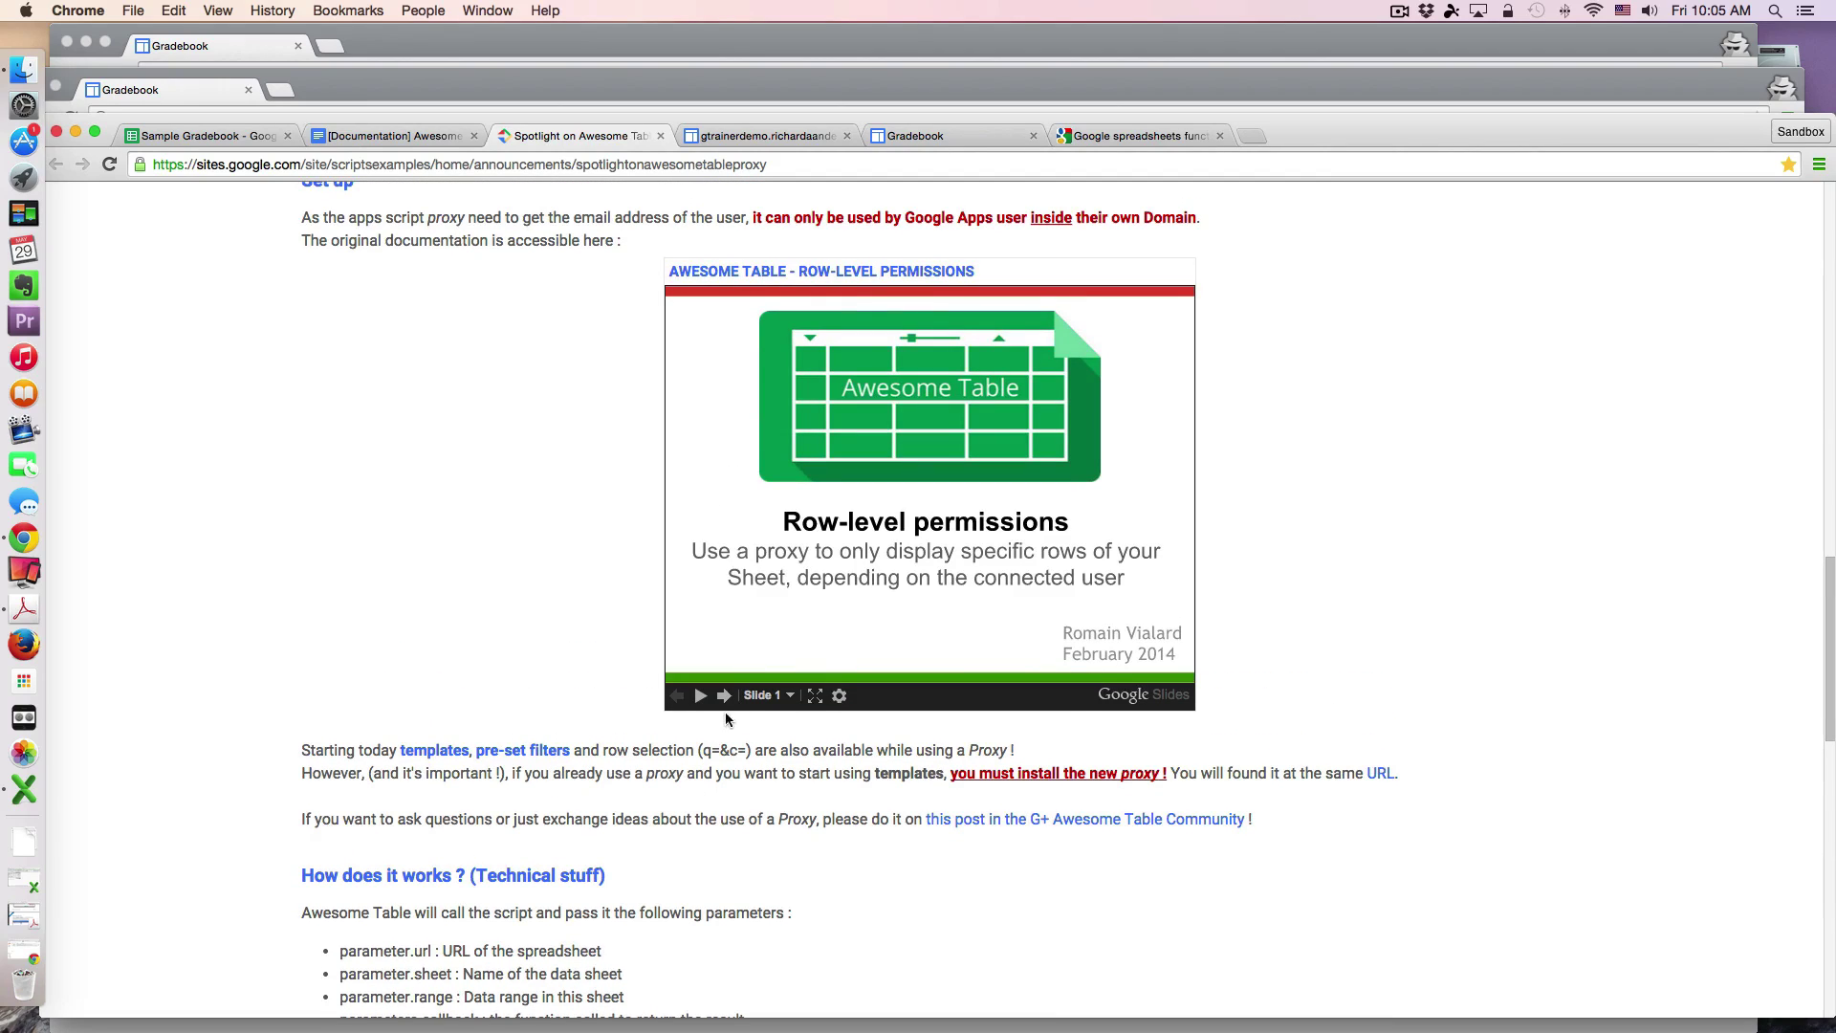
Step: Advance the Row-level permissions slideshow through Step 1 to the Step 2 slide
click(724, 696)
click(724, 695)
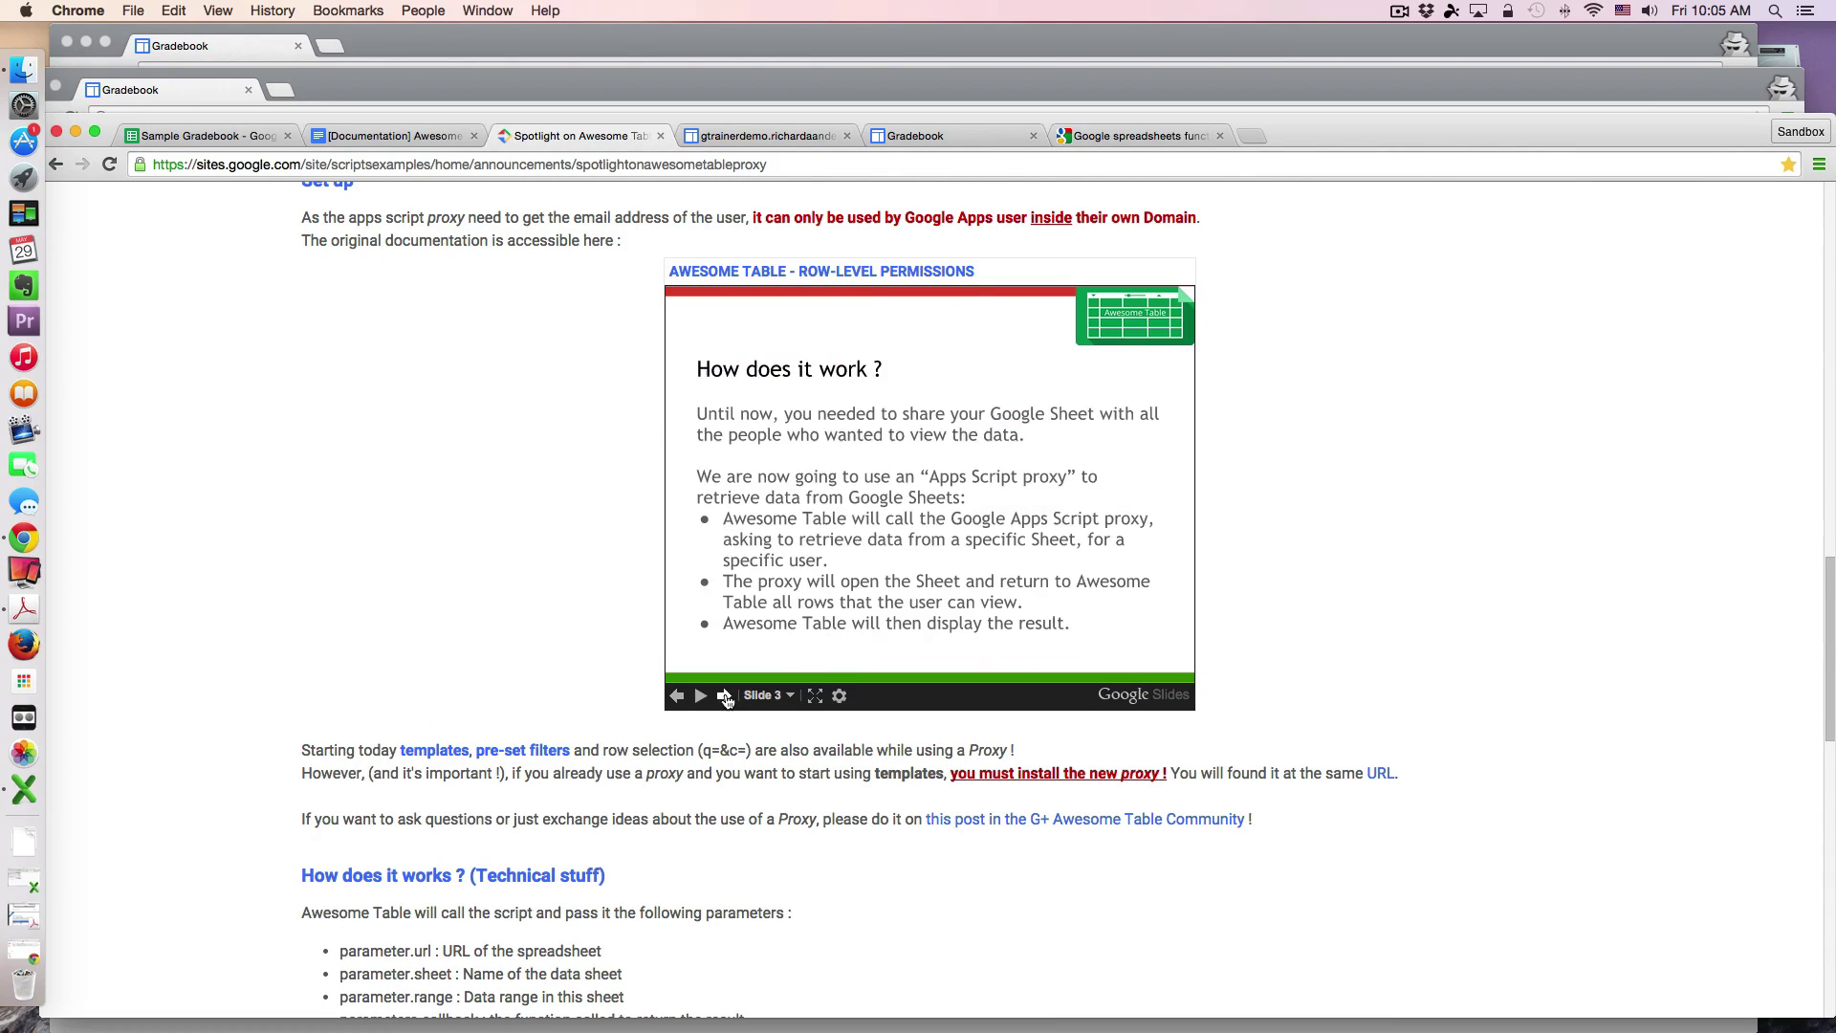
click(724, 695)
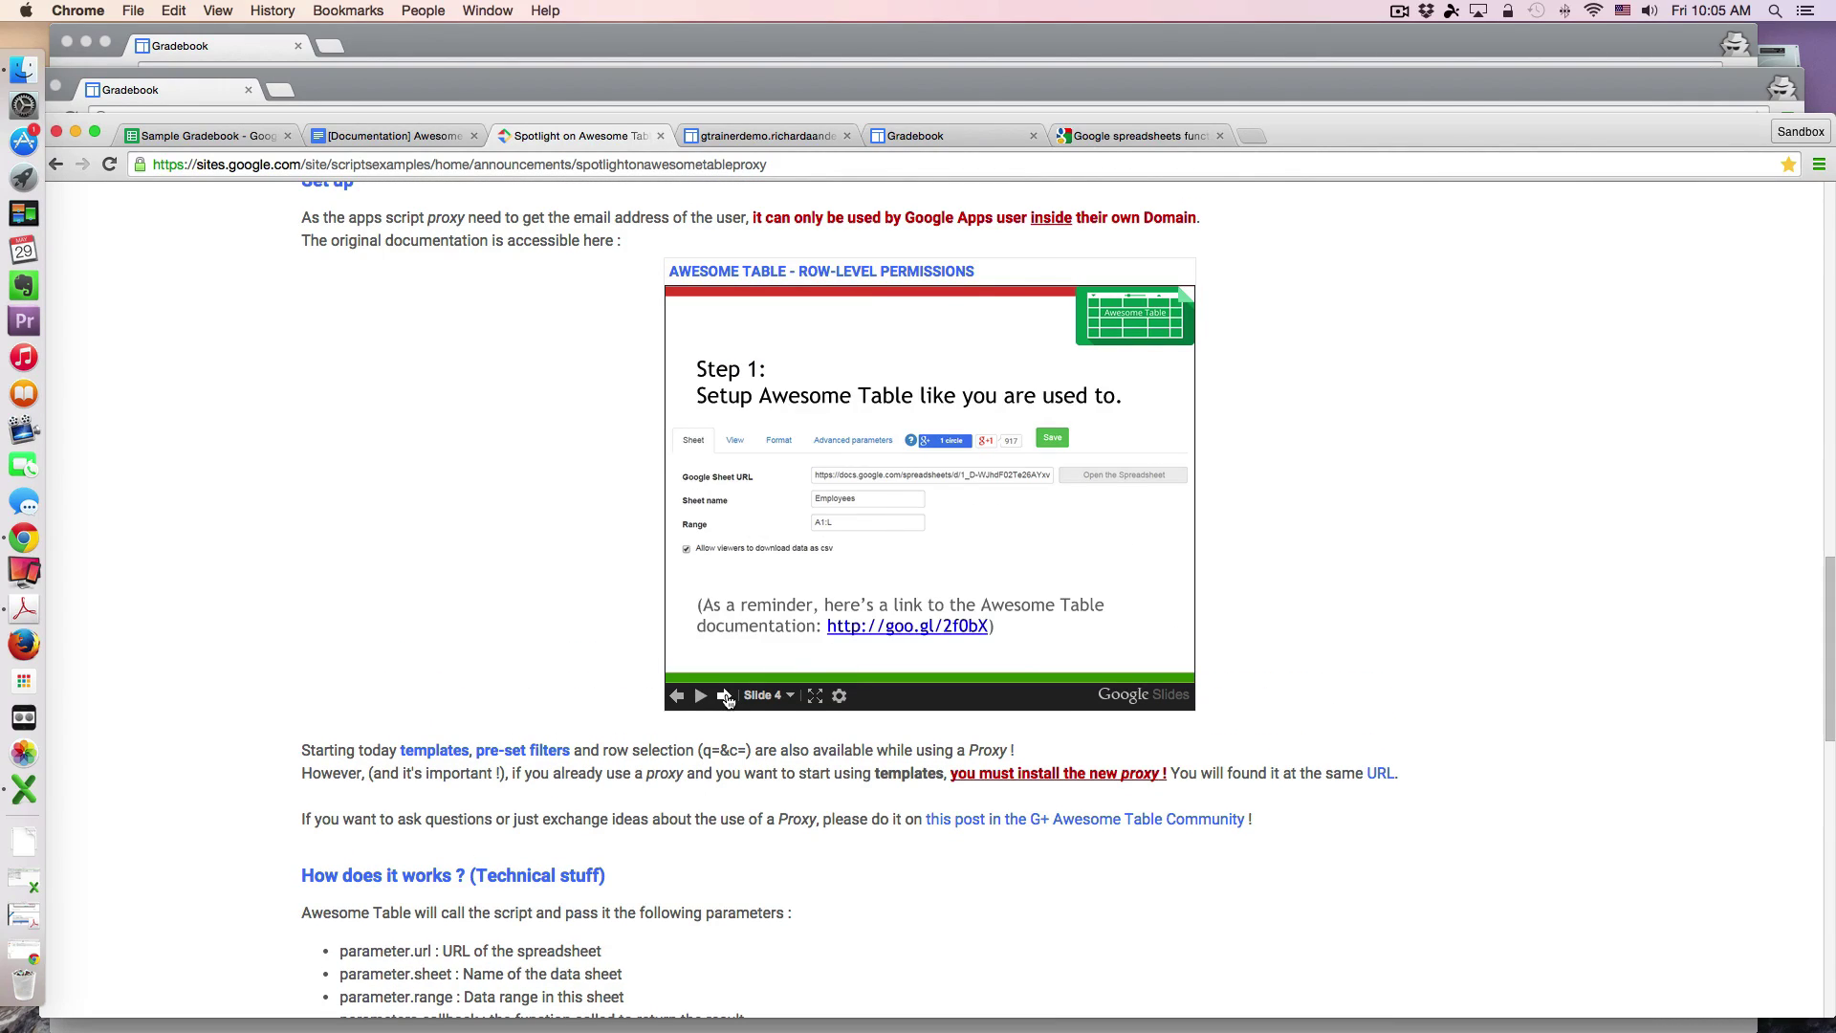
click(724, 696)
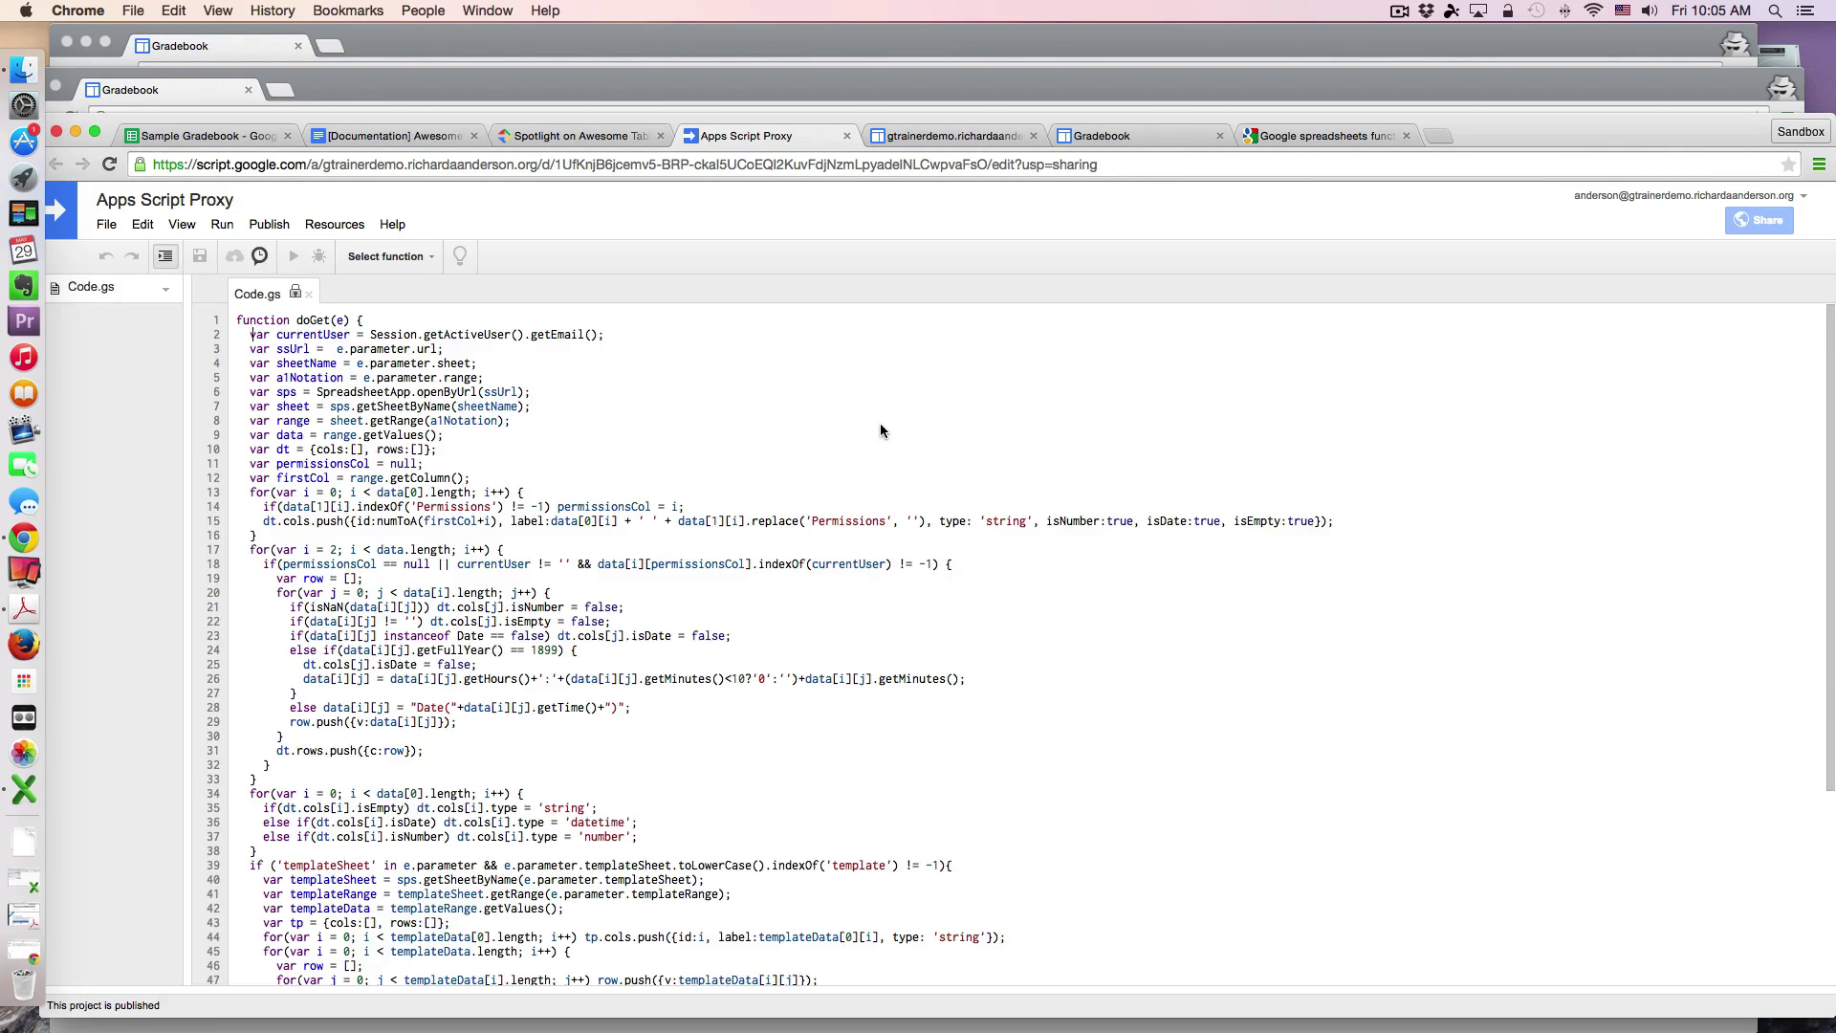
Step: Select and copy the entire proxy script code in Code.gs
scroll(909, 659, down, 5)
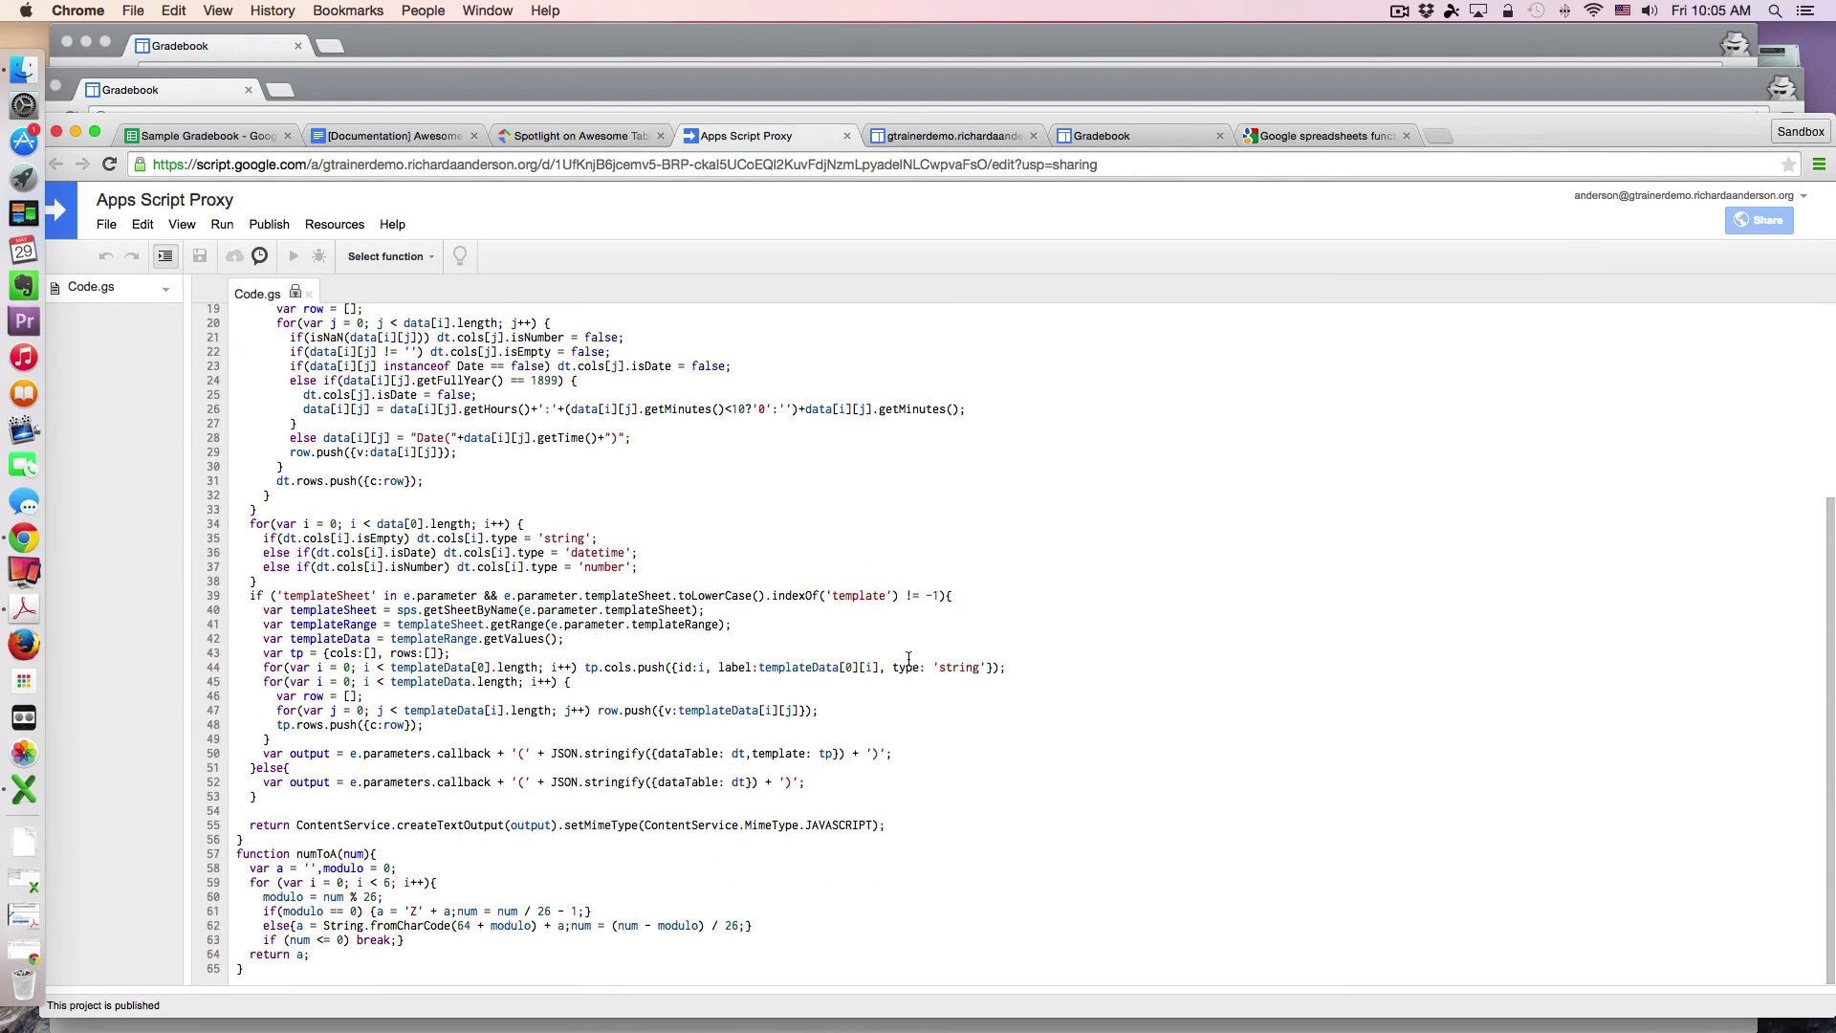
scroll(909, 659, up, 6)
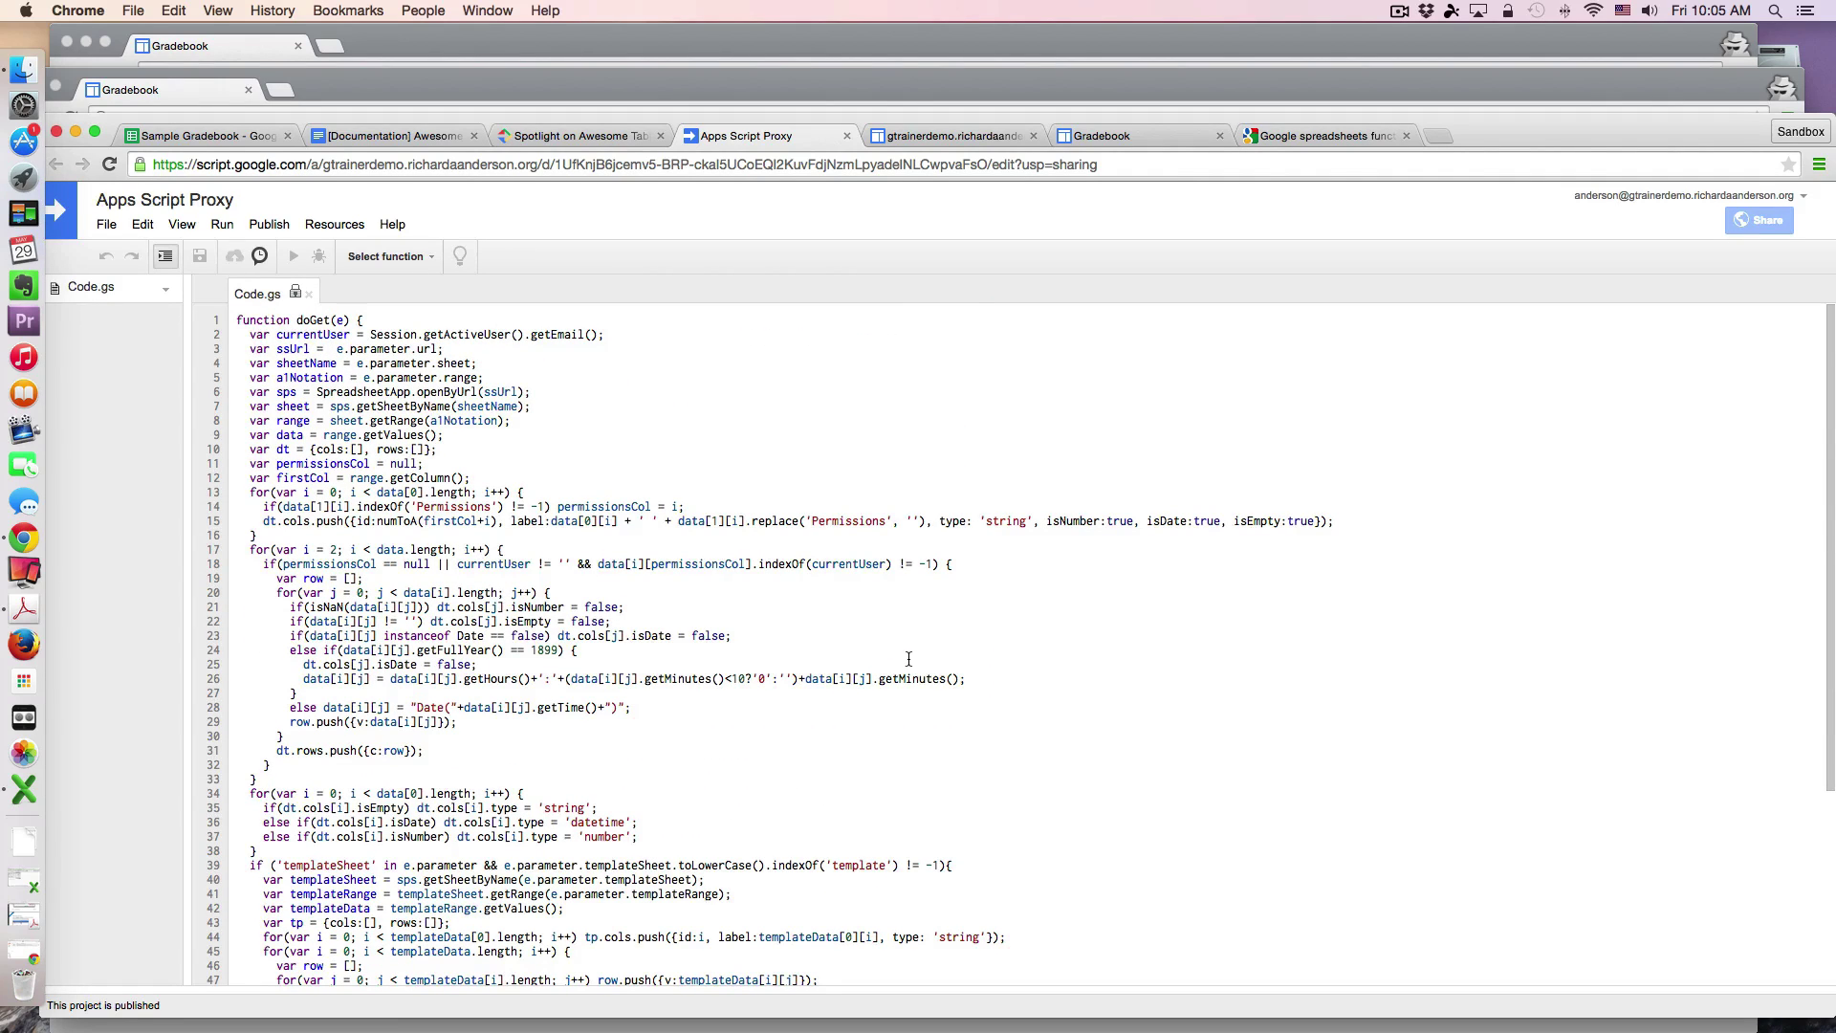
drag(236, 320, 791, 963)
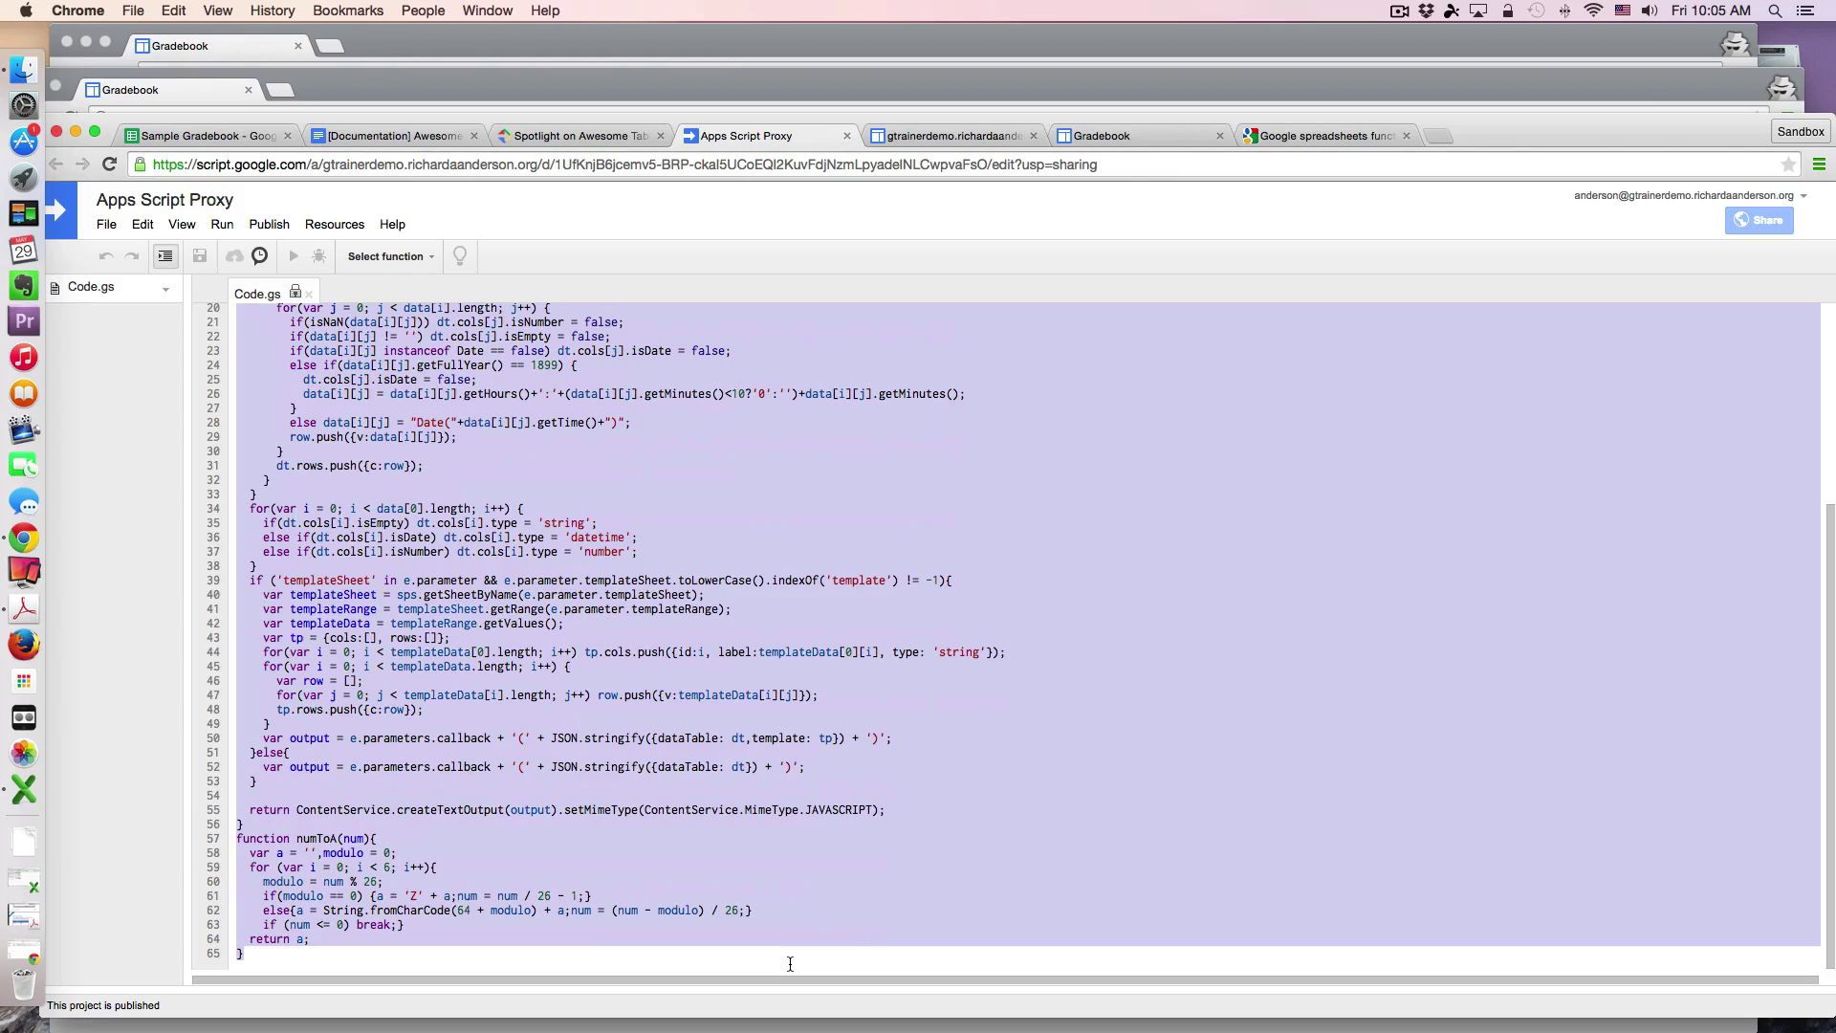
key(super+c)
Step: Go back to the Sample Gradebook's Gradebook sheet and bring up its scripting options
click(239, 135)
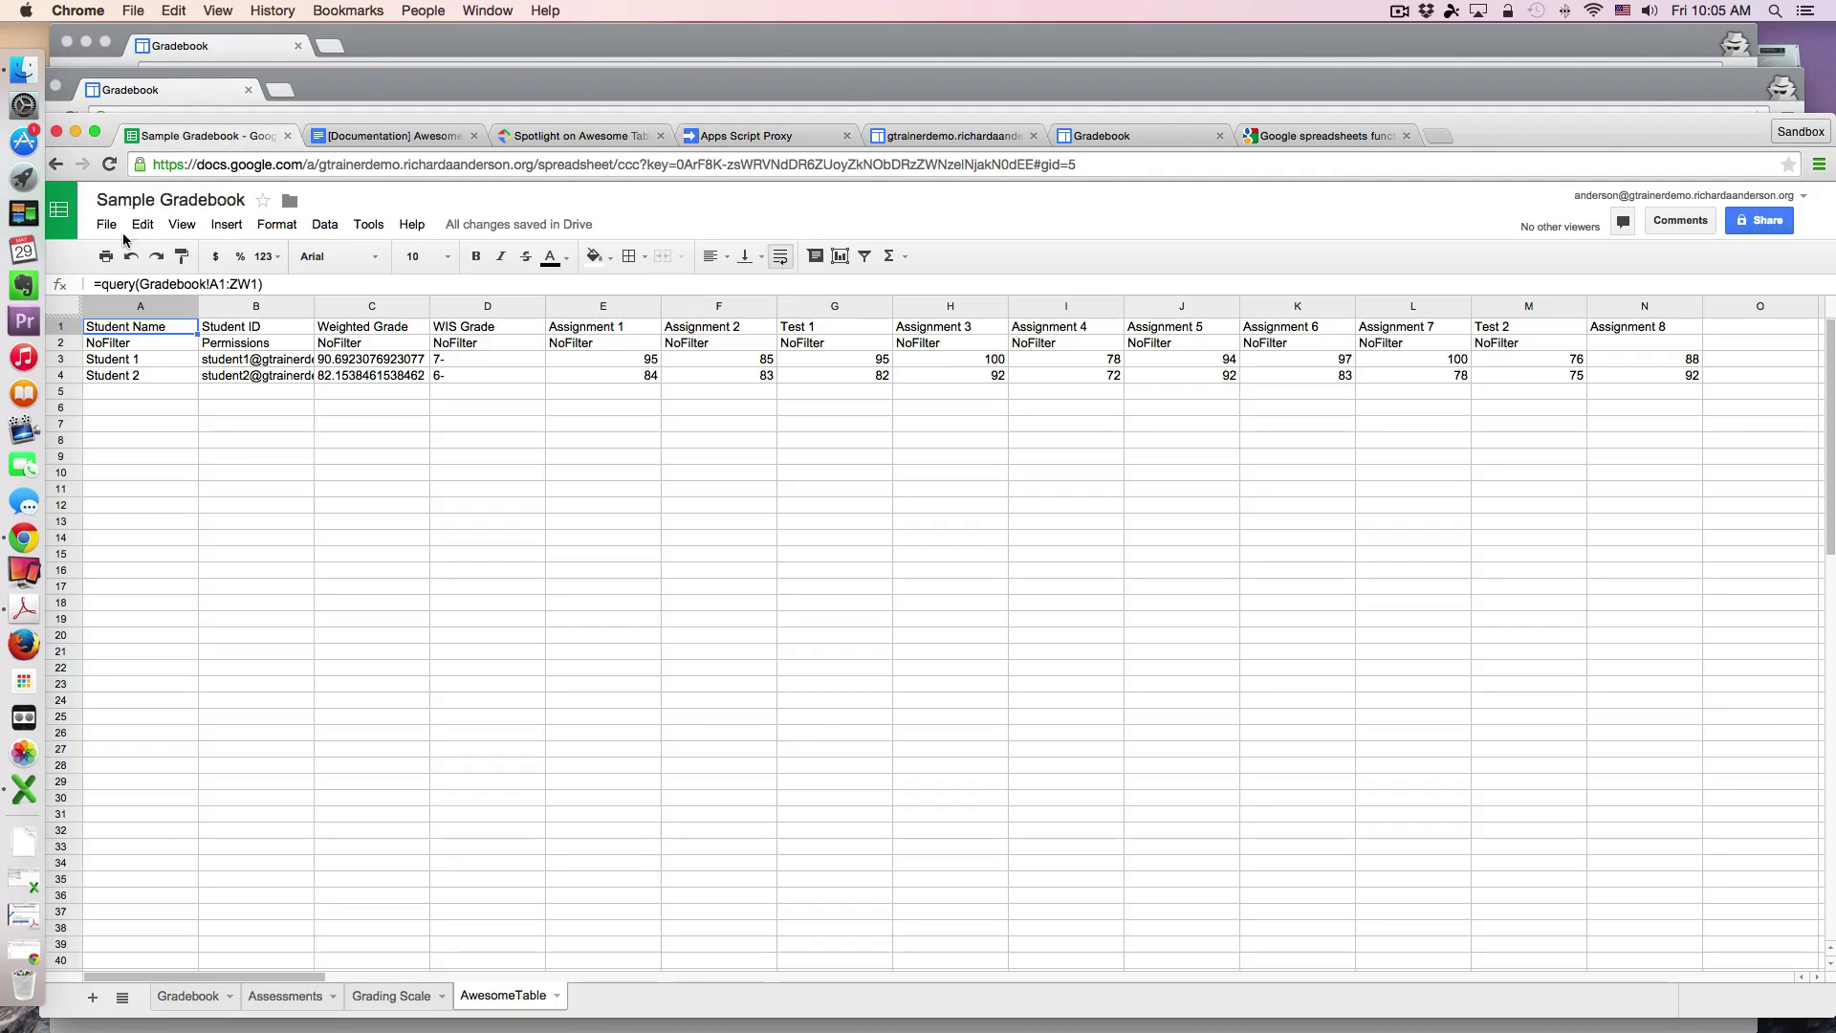
click(185, 1004)
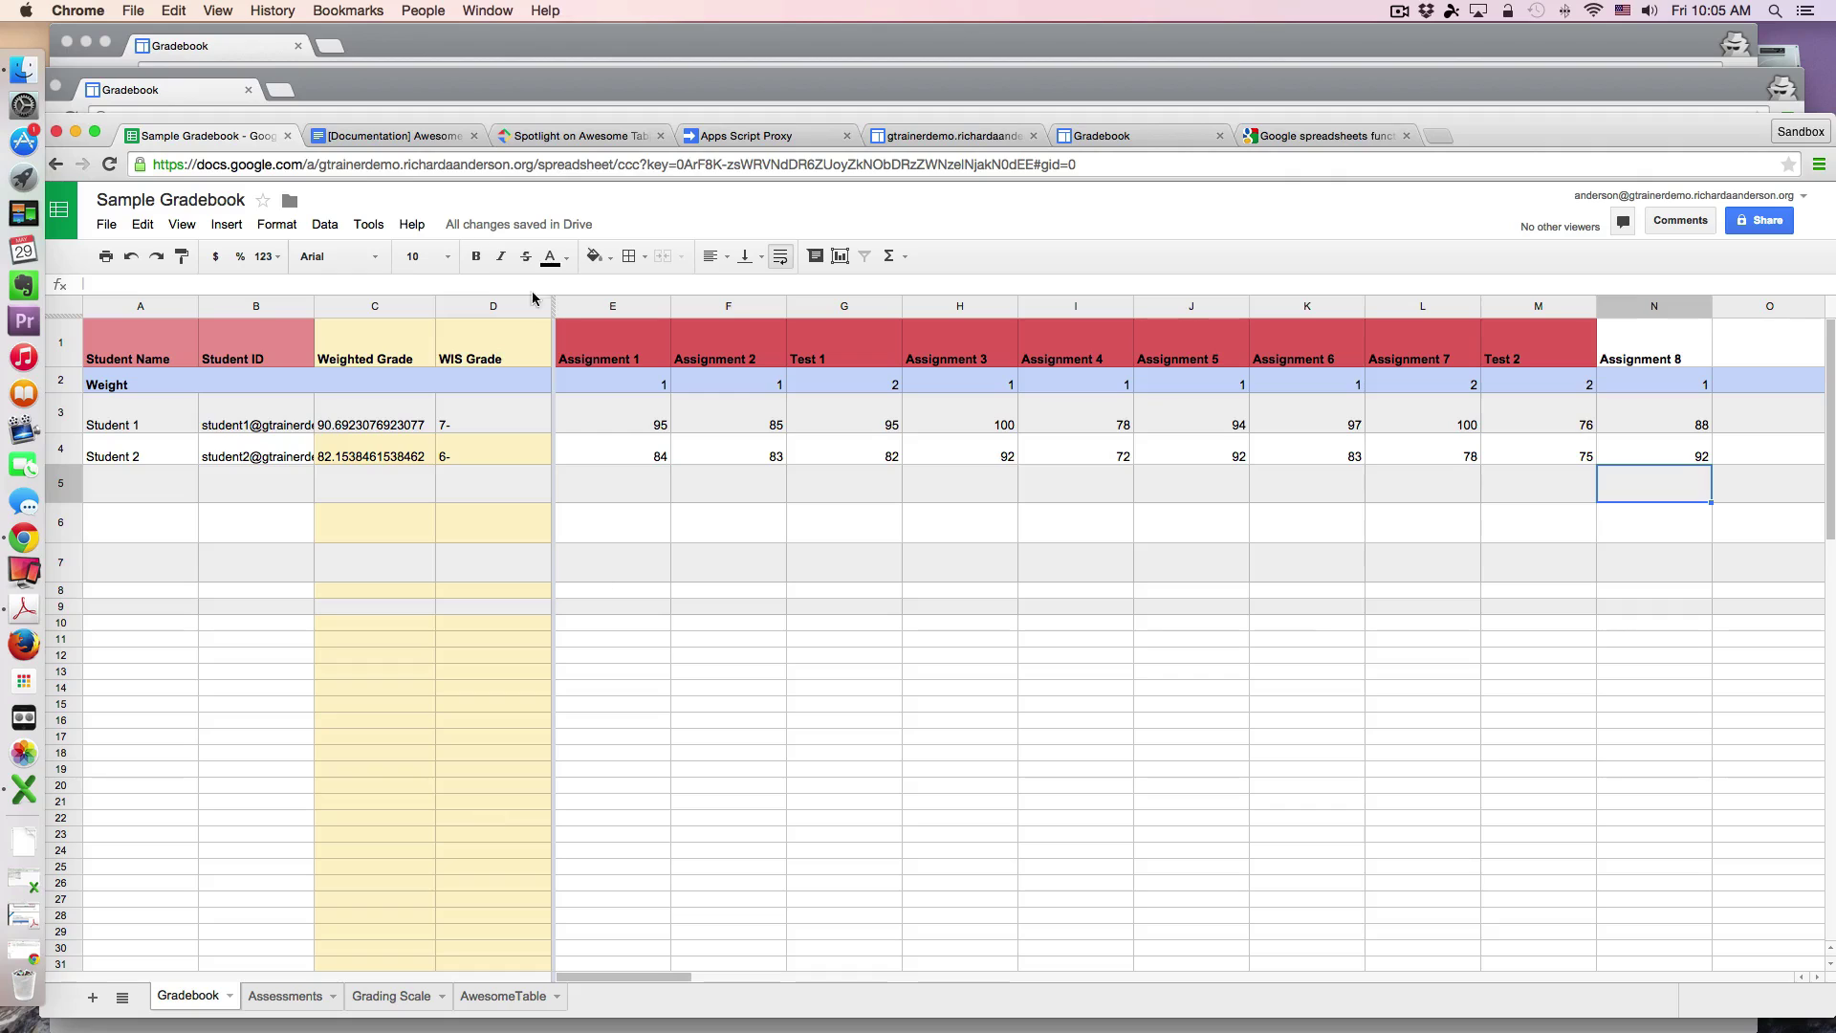
click(368, 224)
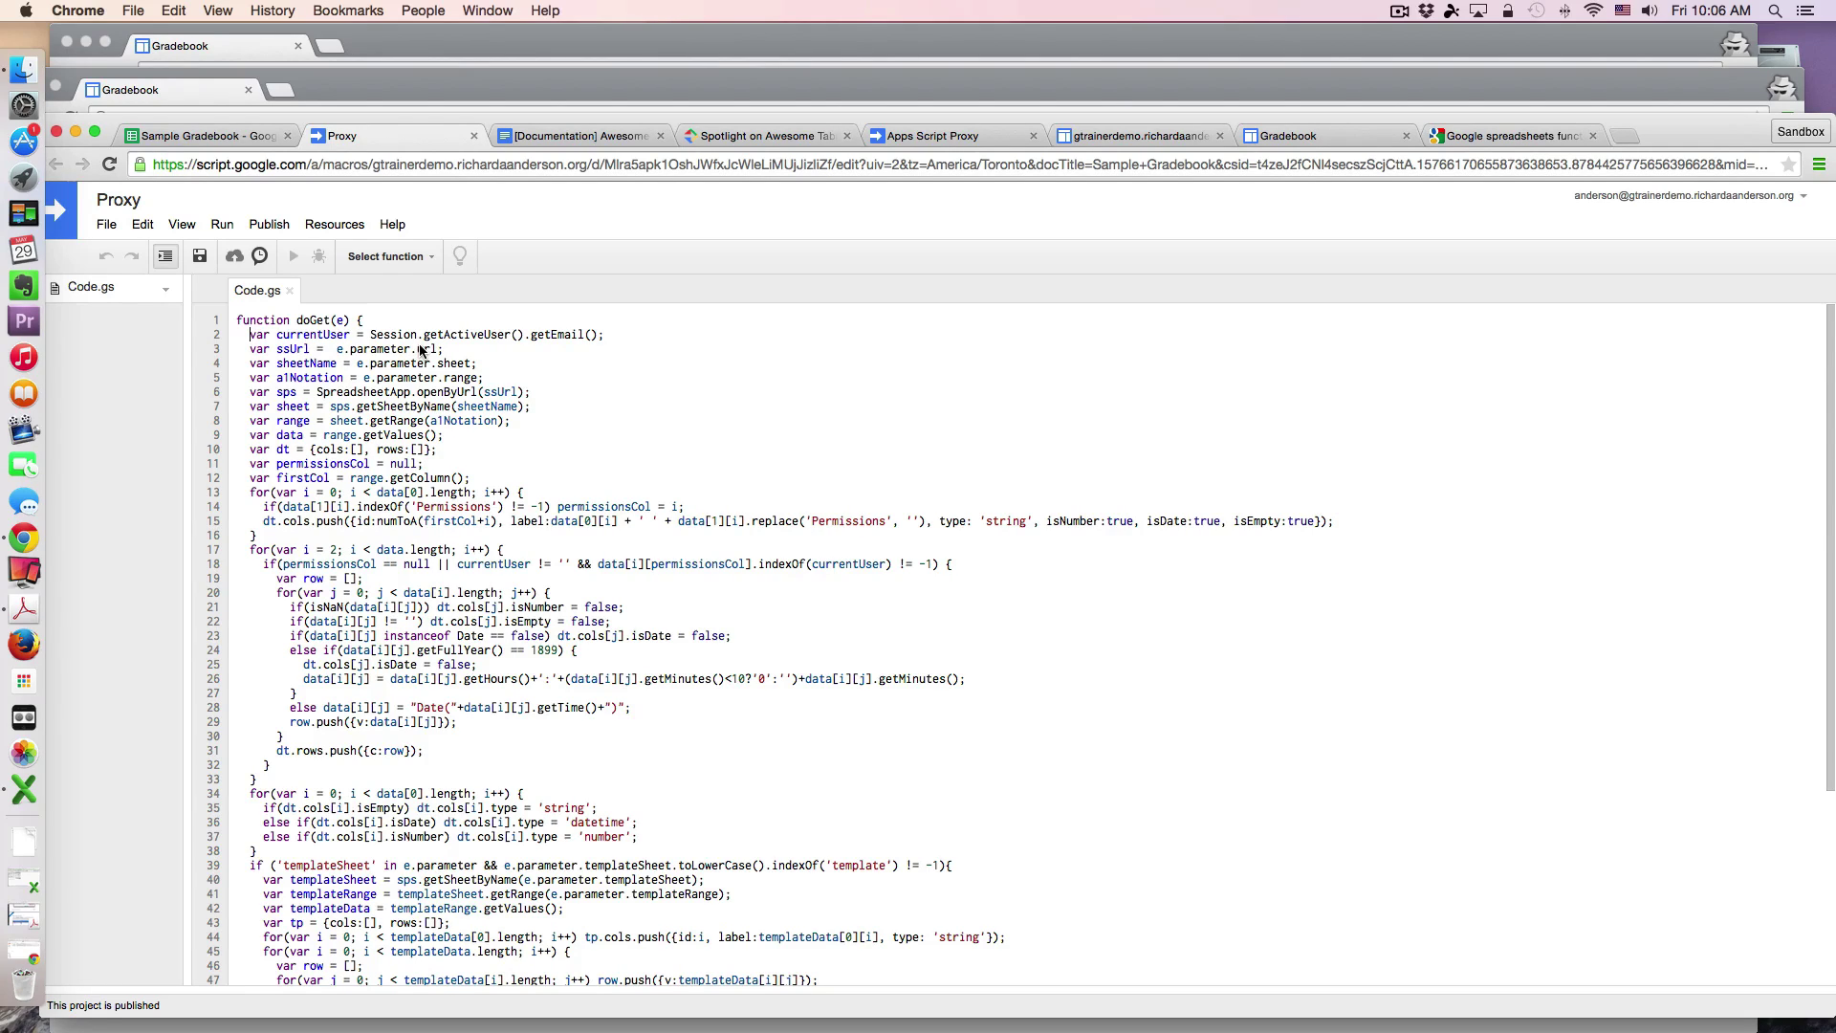
click(222, 224)
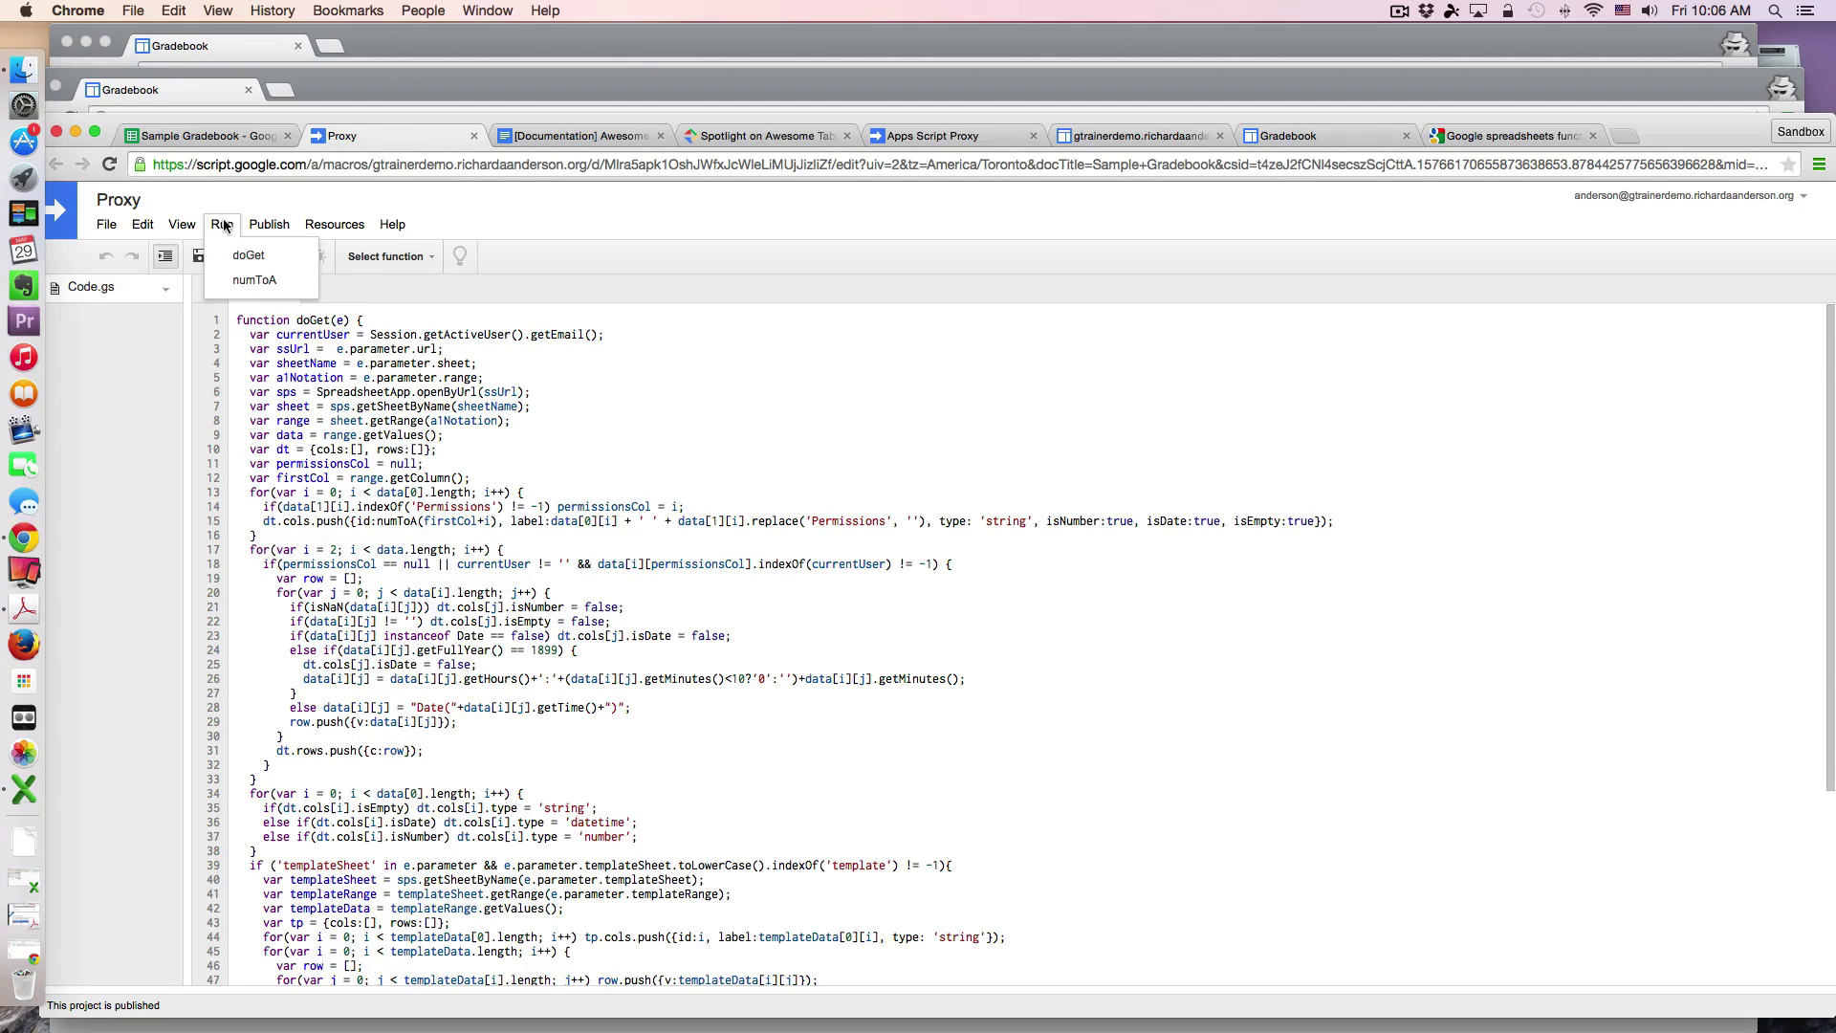
mouse_move(283, 227)
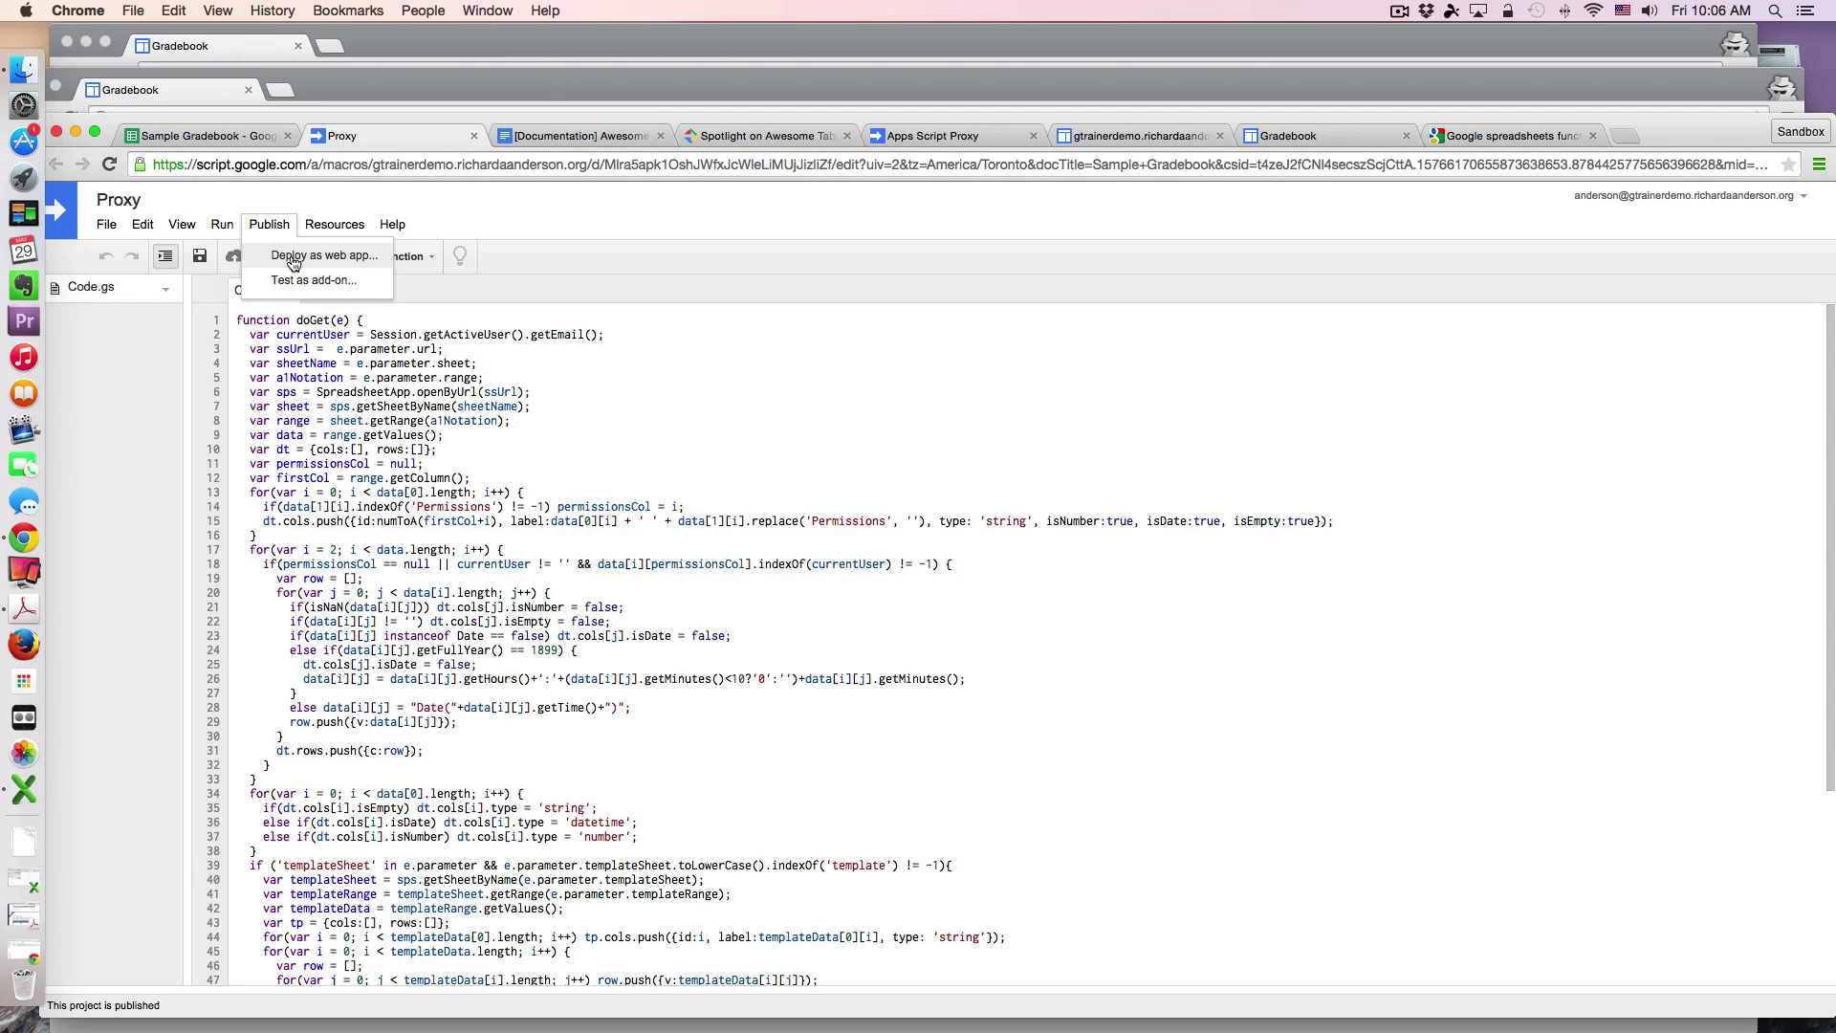
click(293, 258)
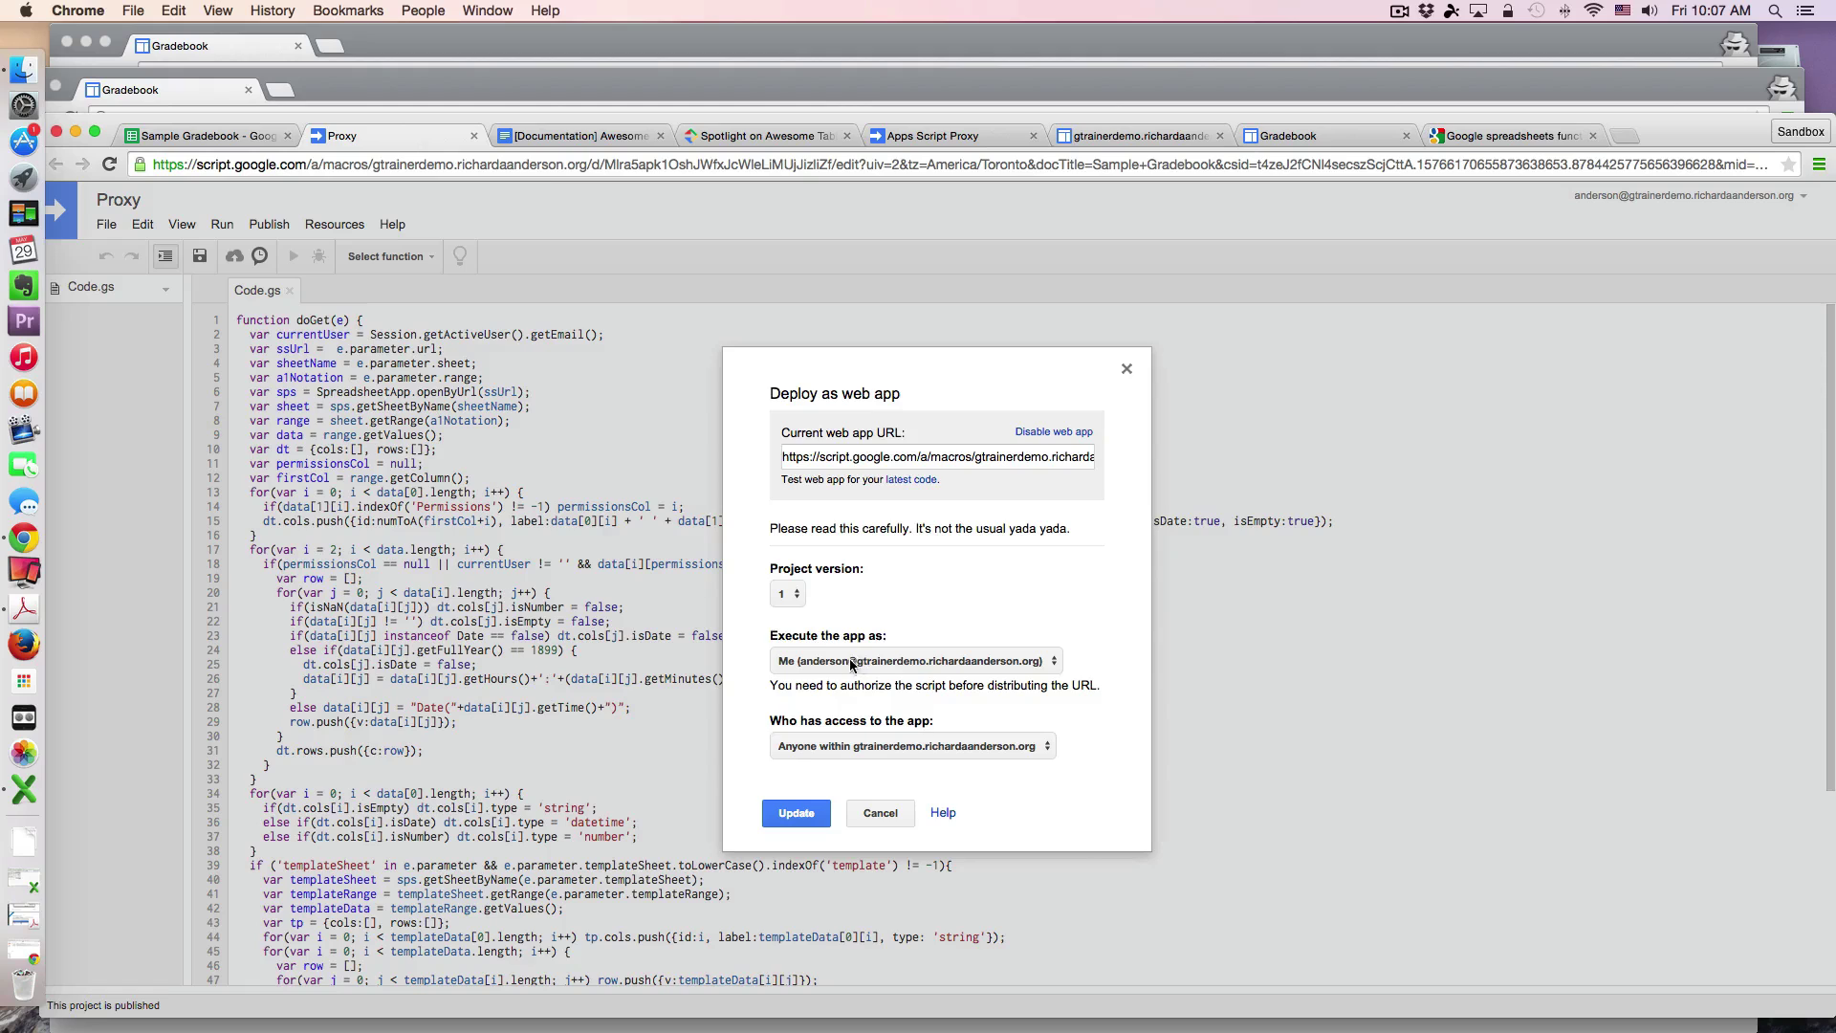
click(885, 813)
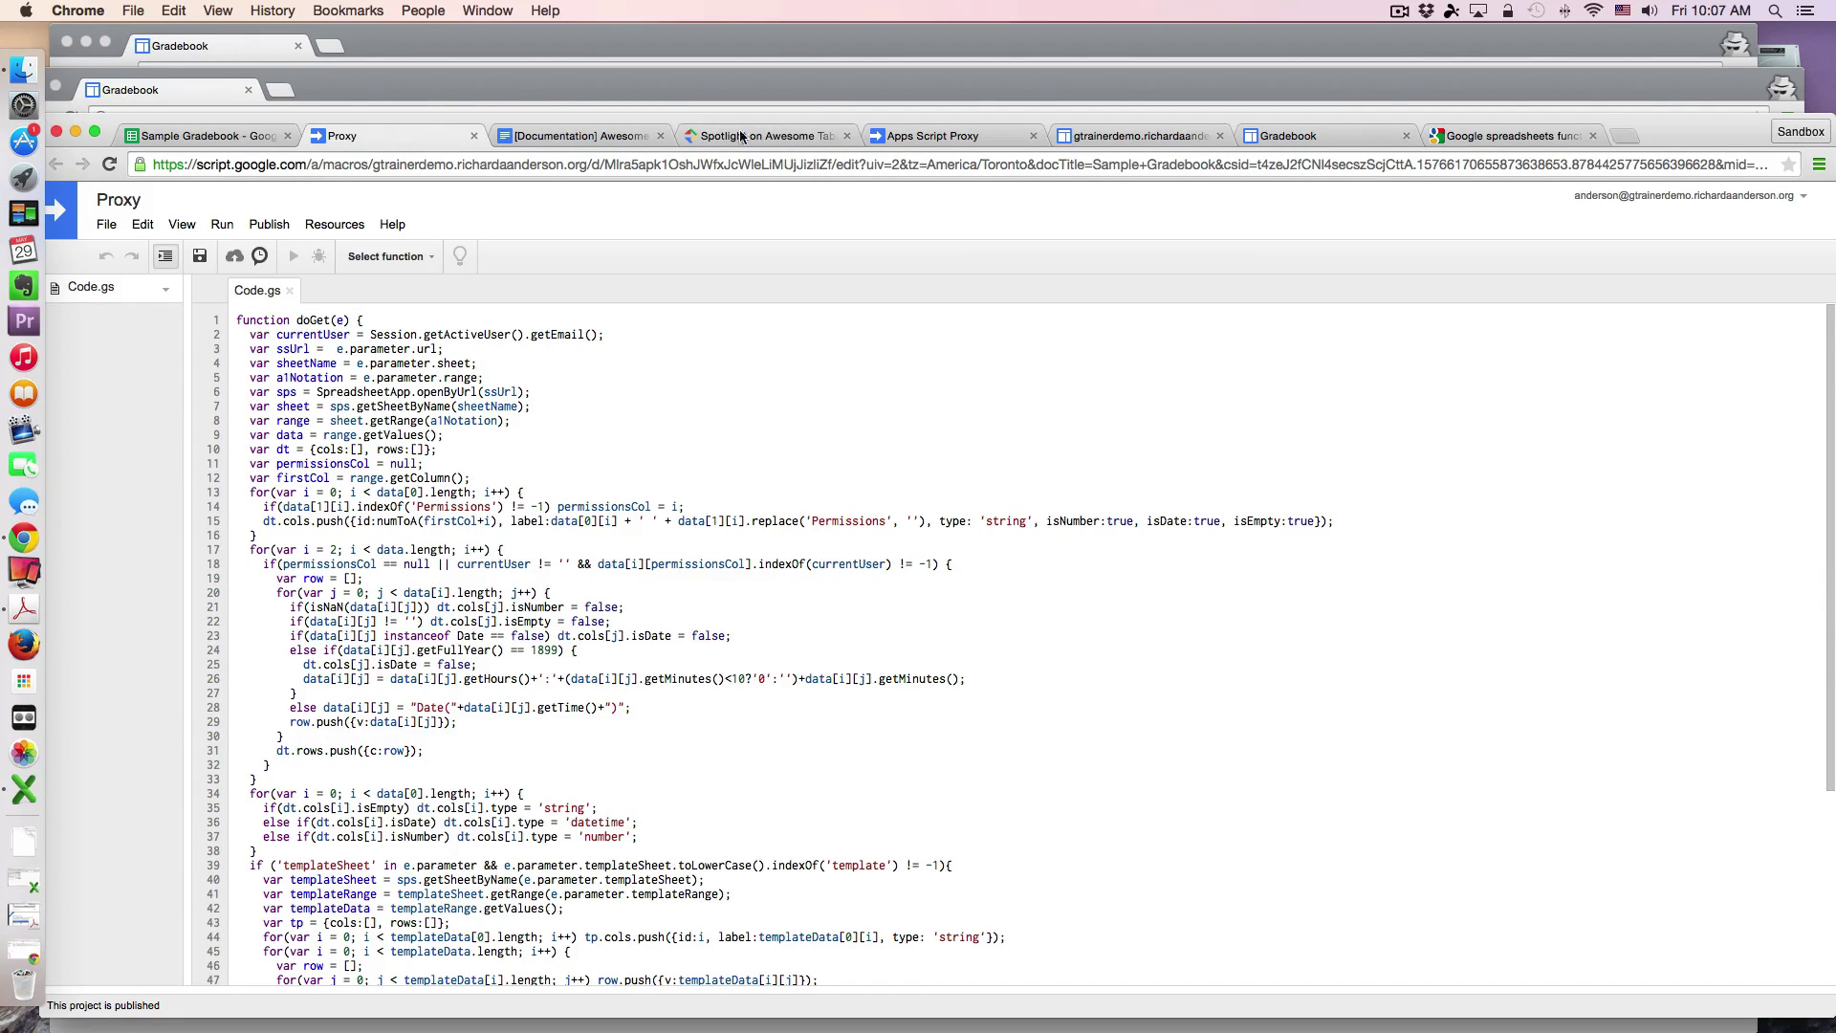
Step: Compare the Gradebook and AwesomeTable sheets, then select the AwesomeTable filter row 2
click(593, 137)
click(218, 137)
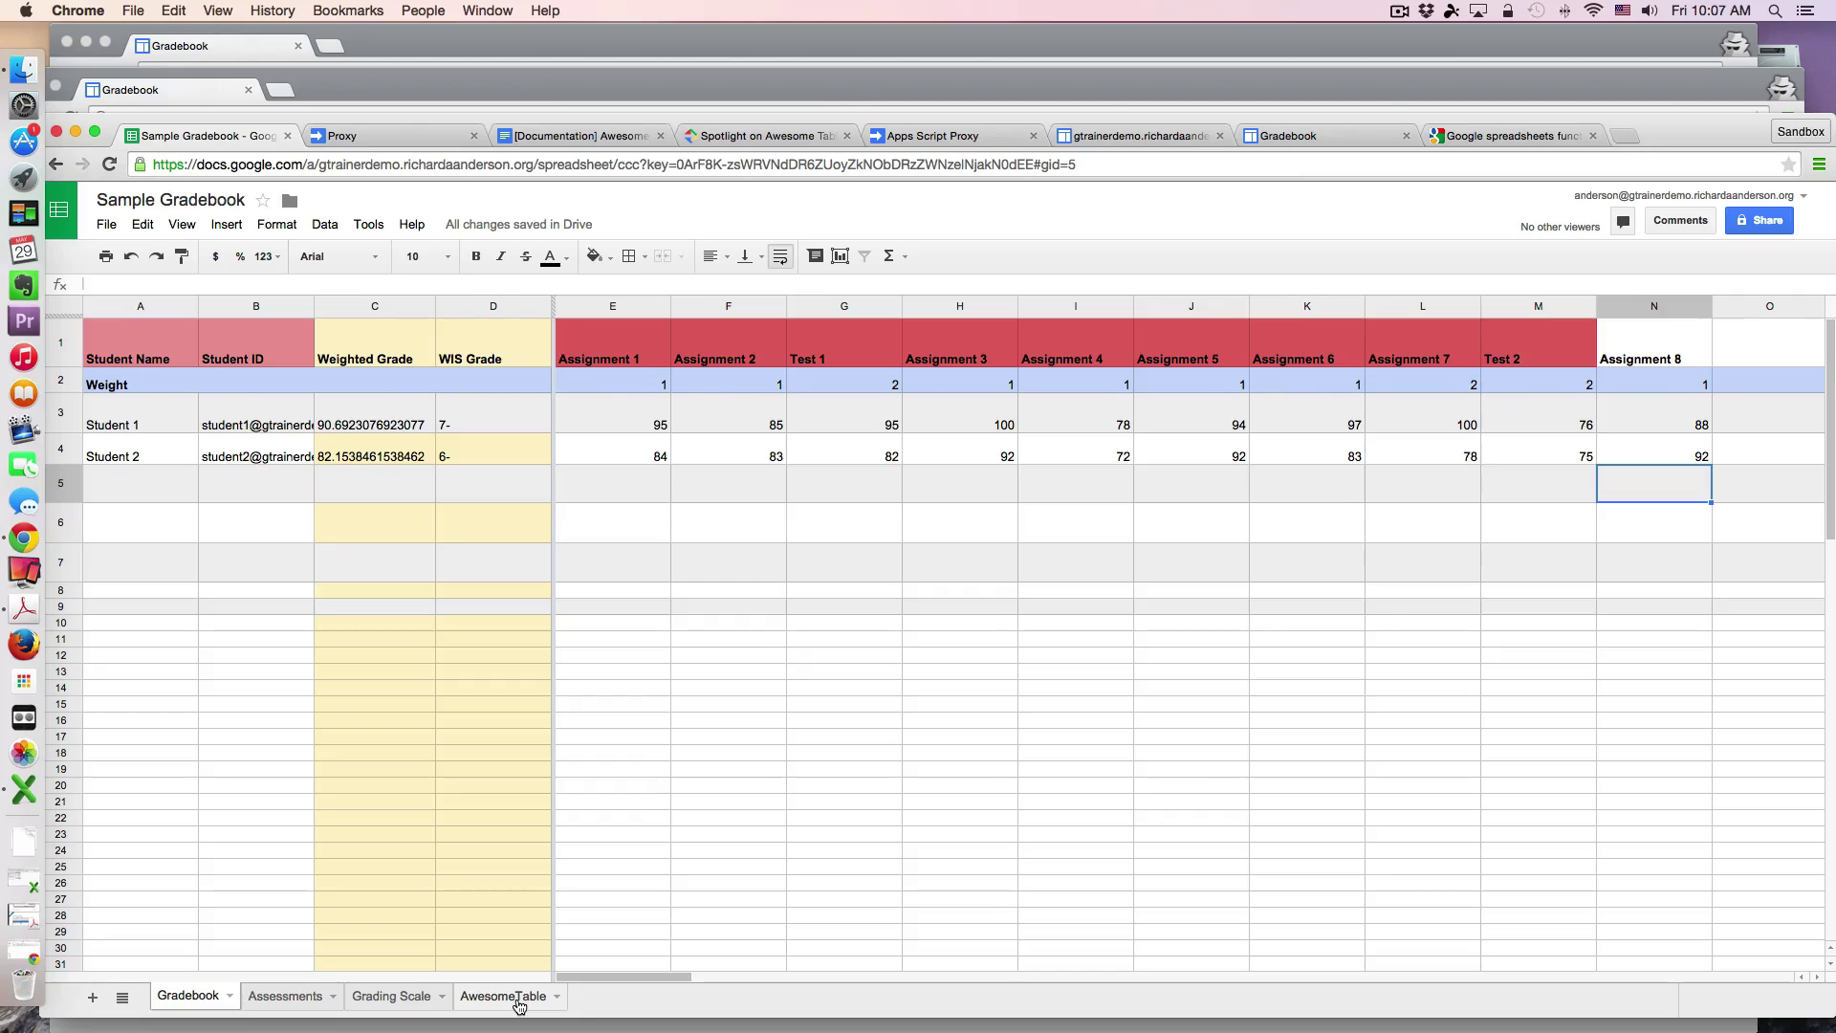
click(504, 996)
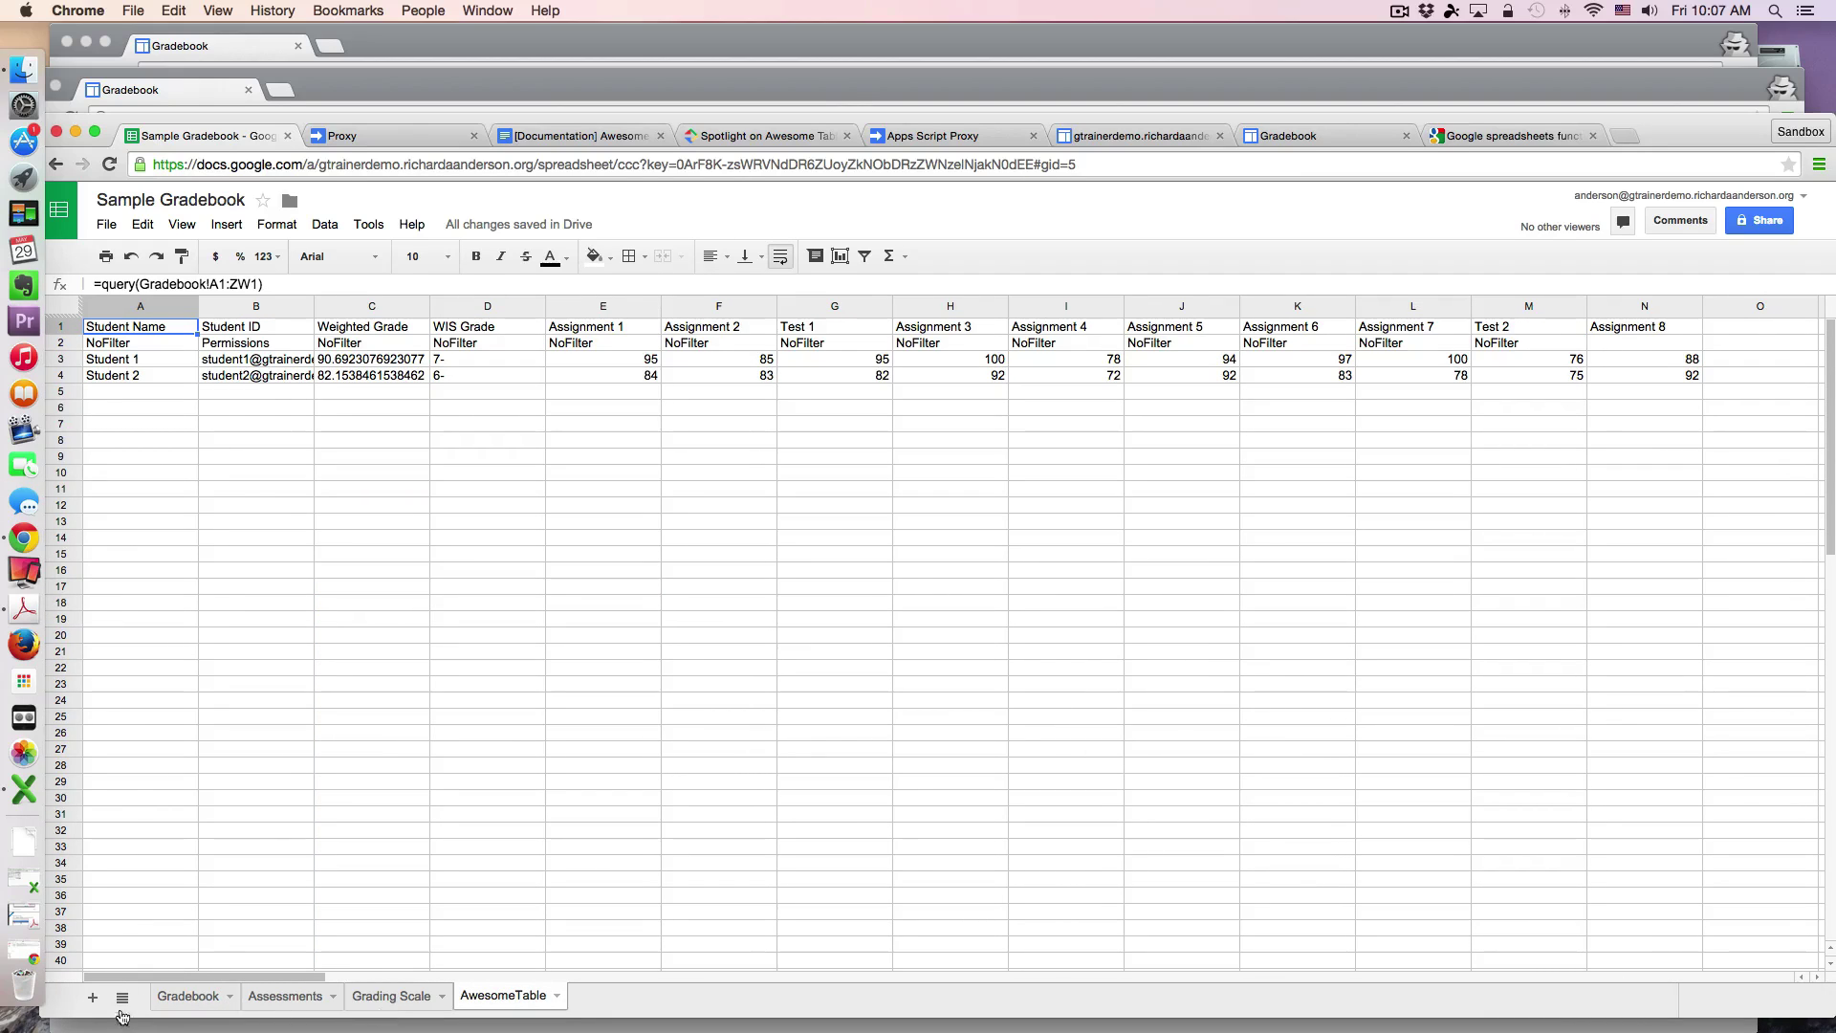
click(183, 997)
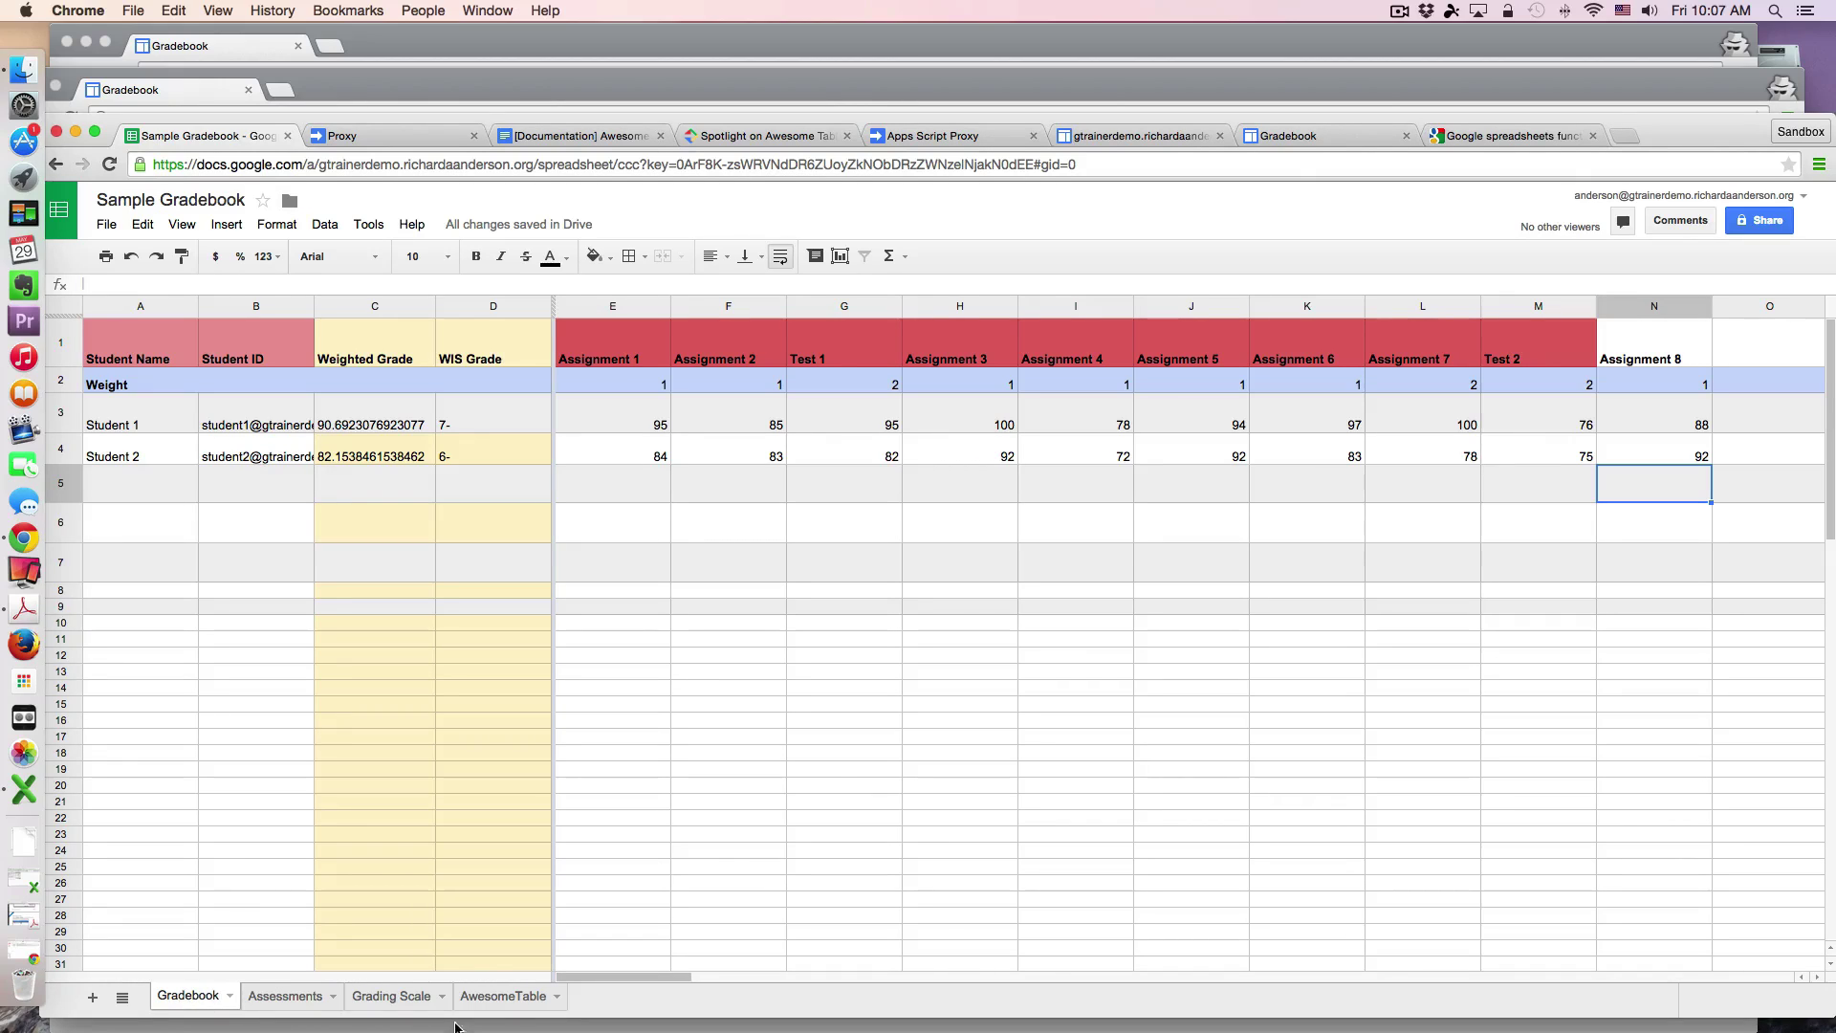
click(505, 997)
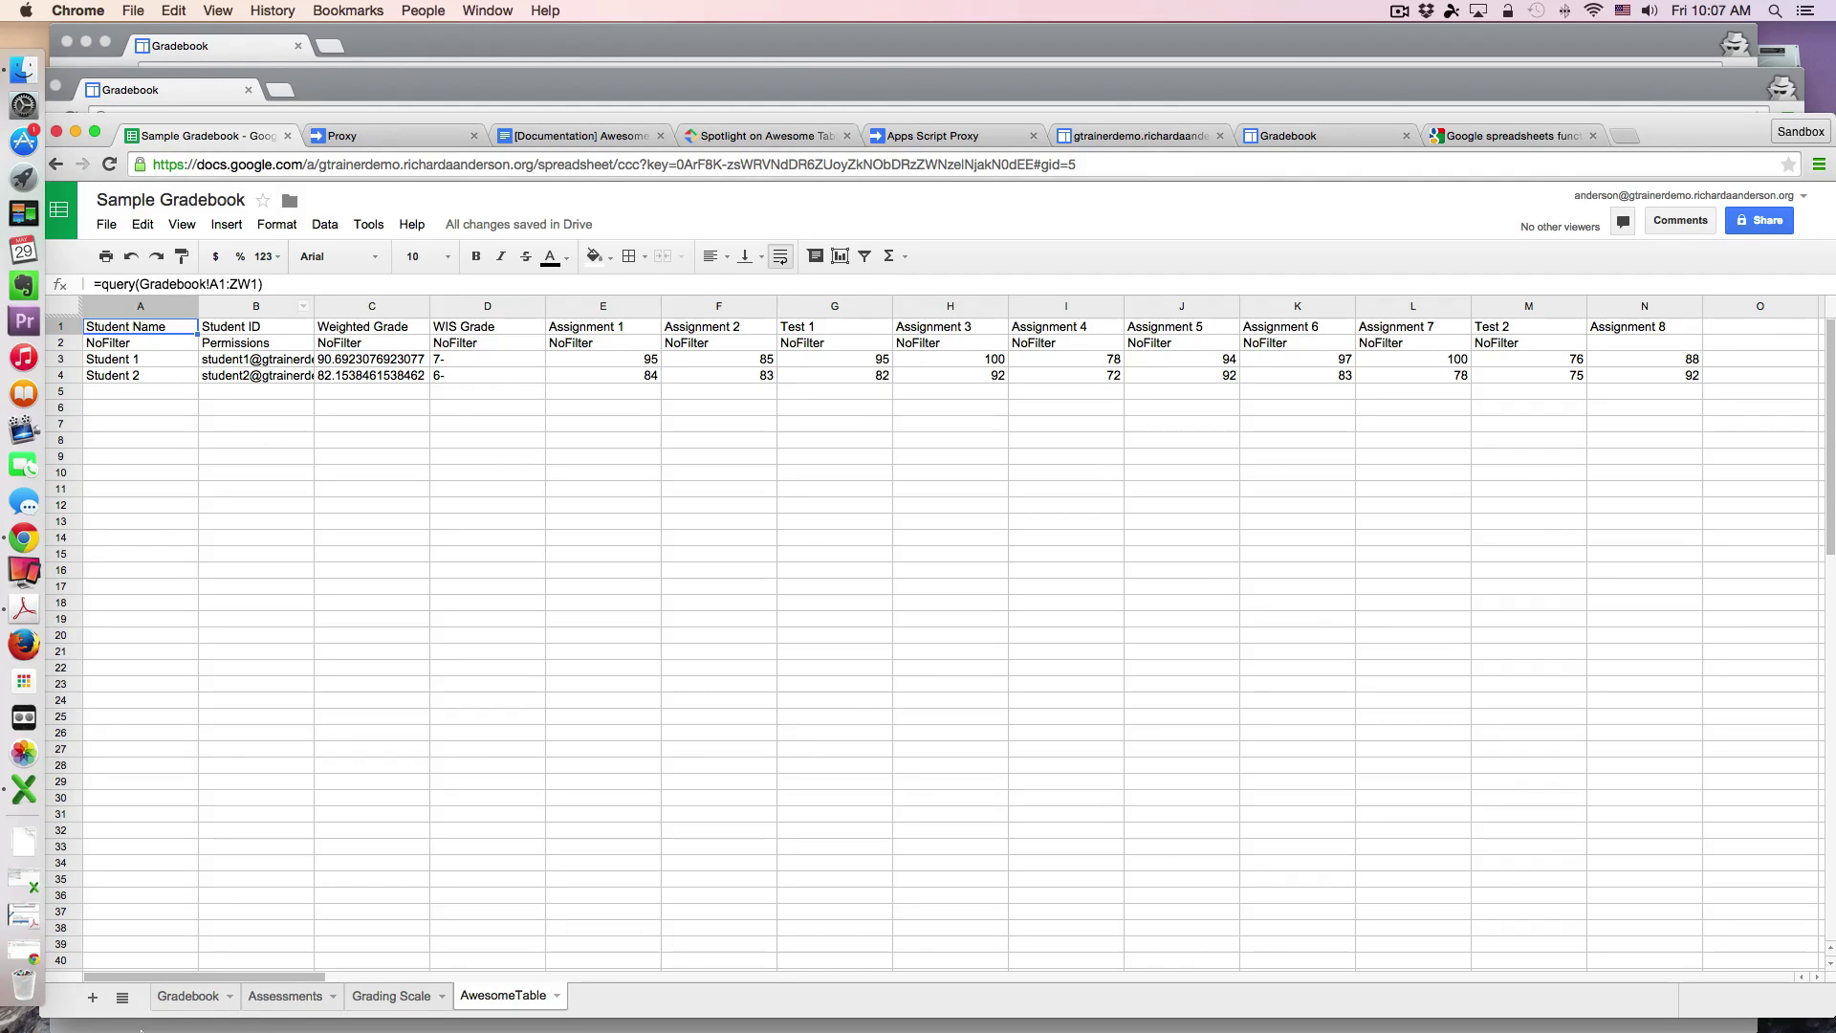
click(180, 1002)
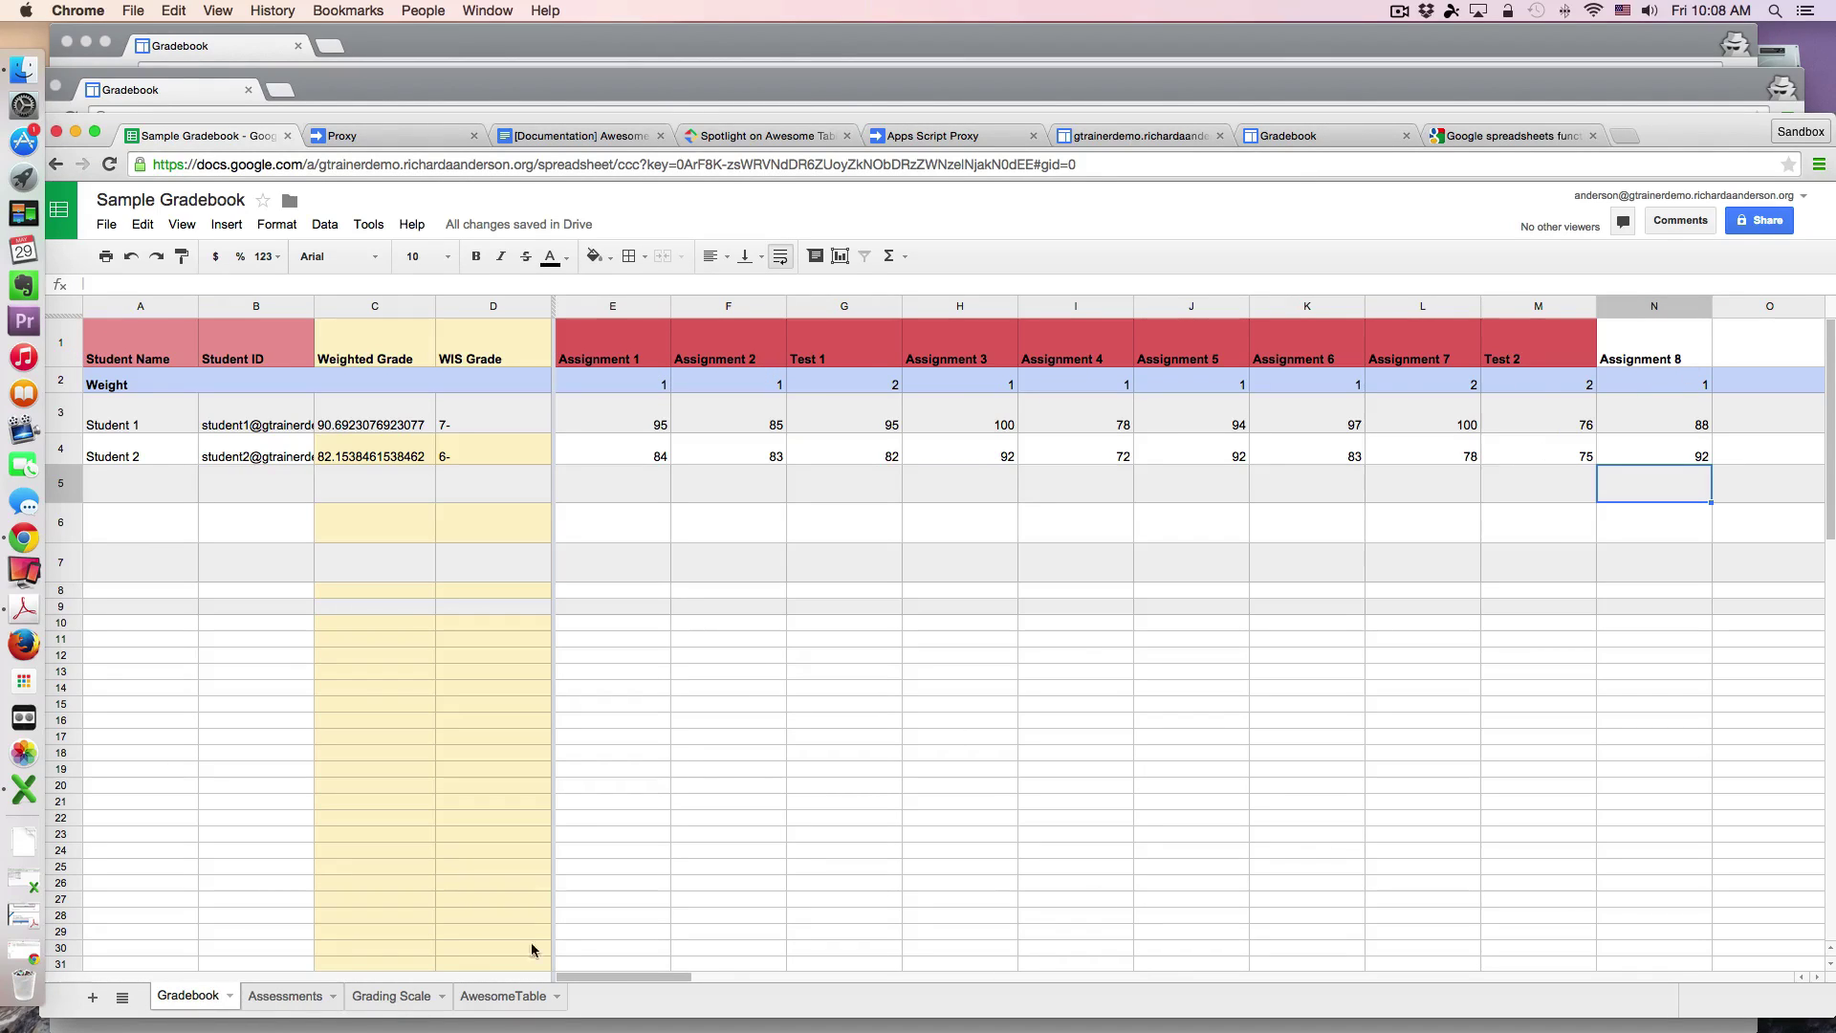
click(489, 996)
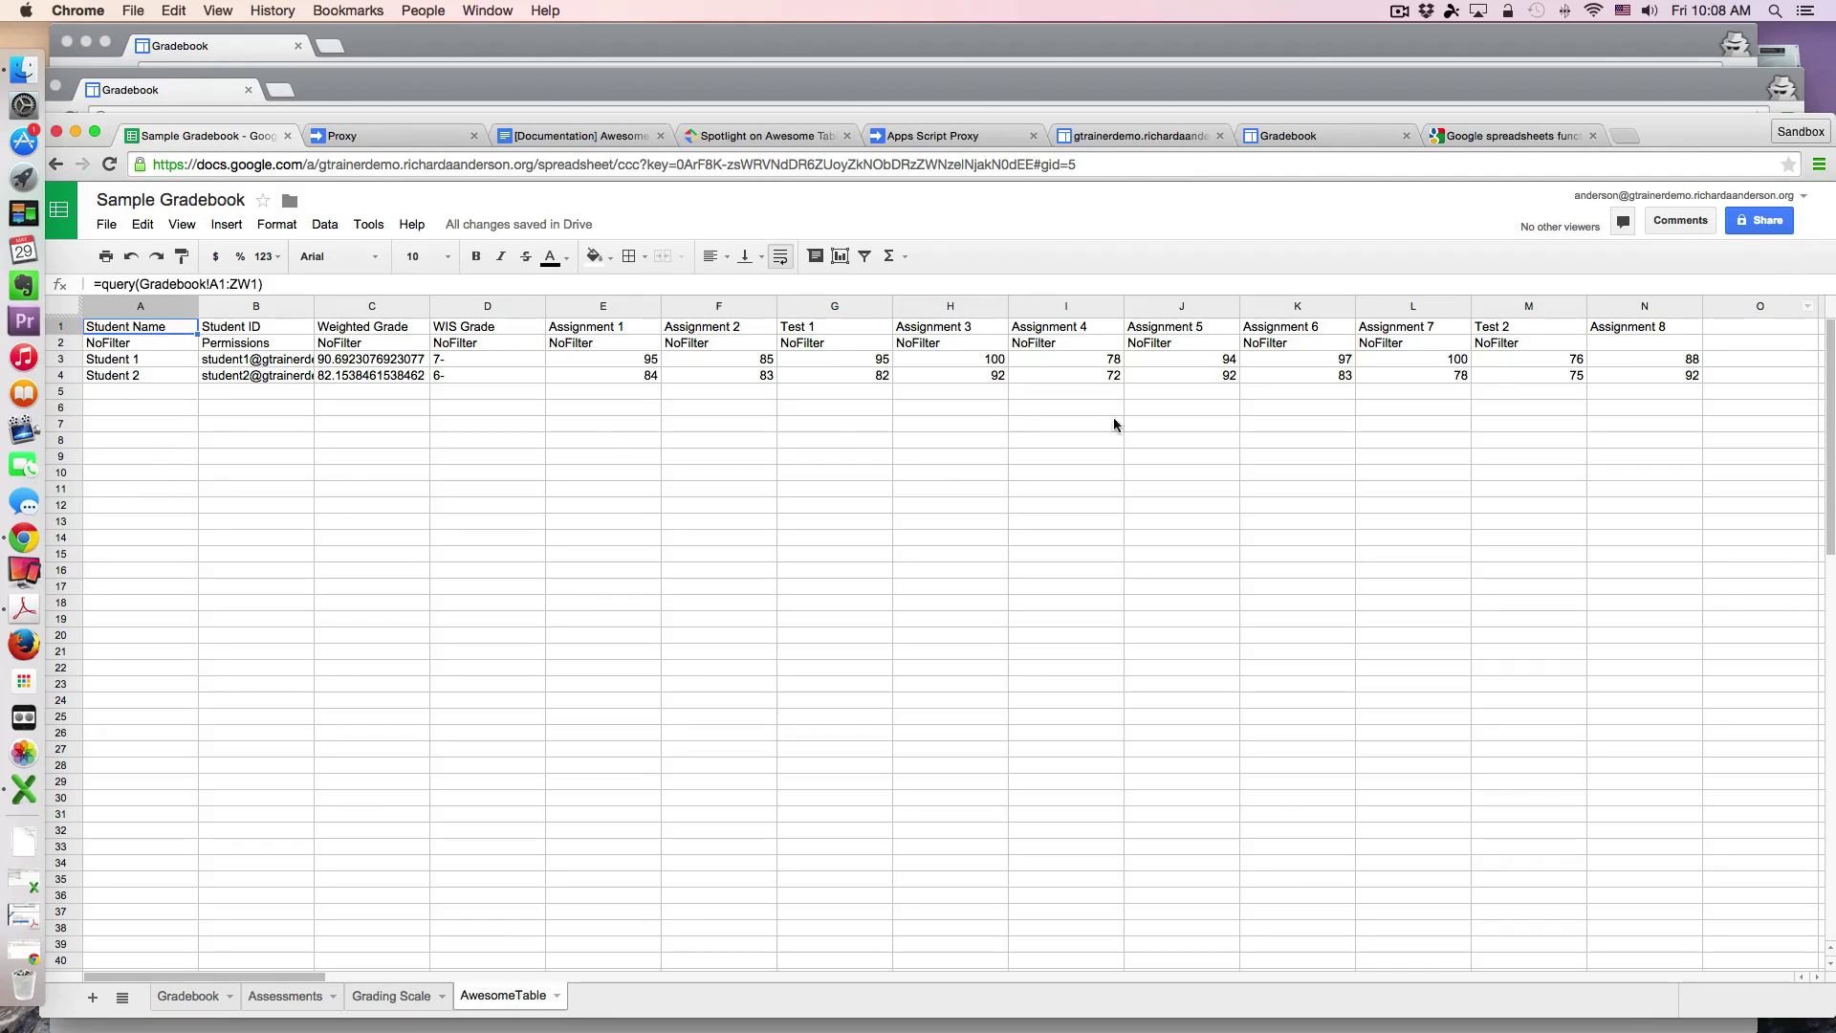
click(64, 344)
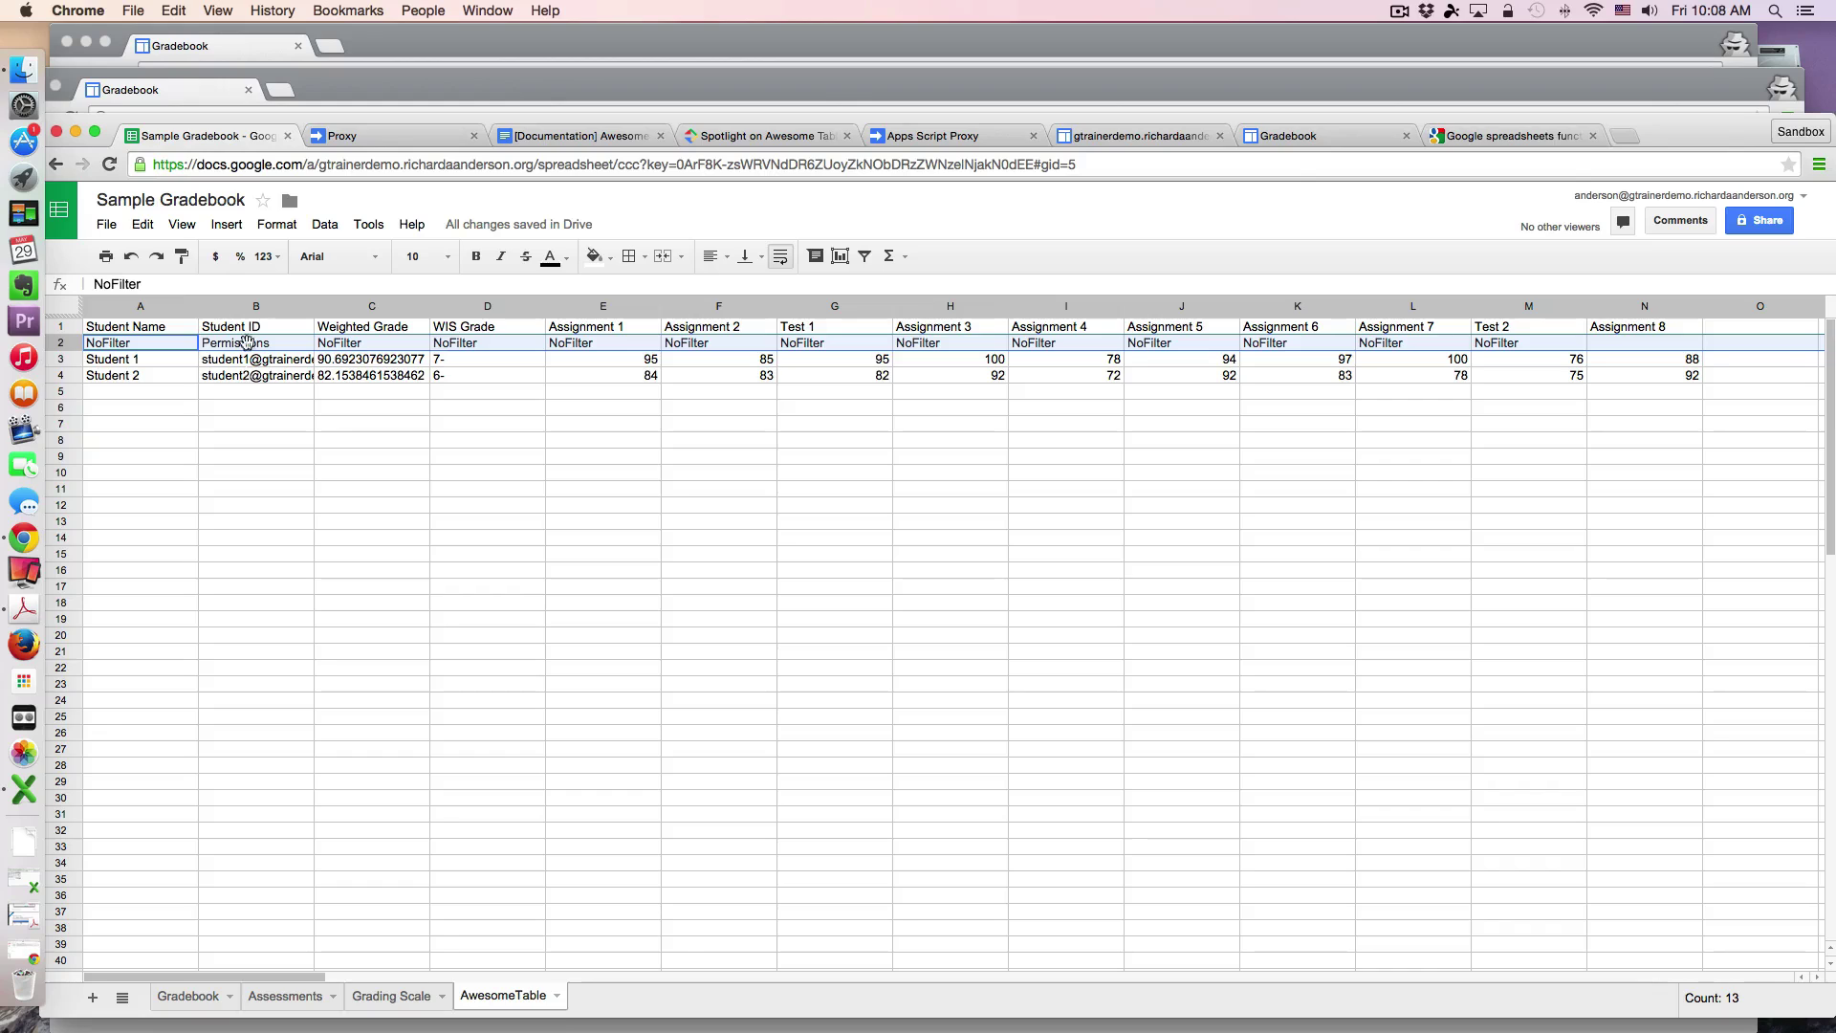
click(285, 346)
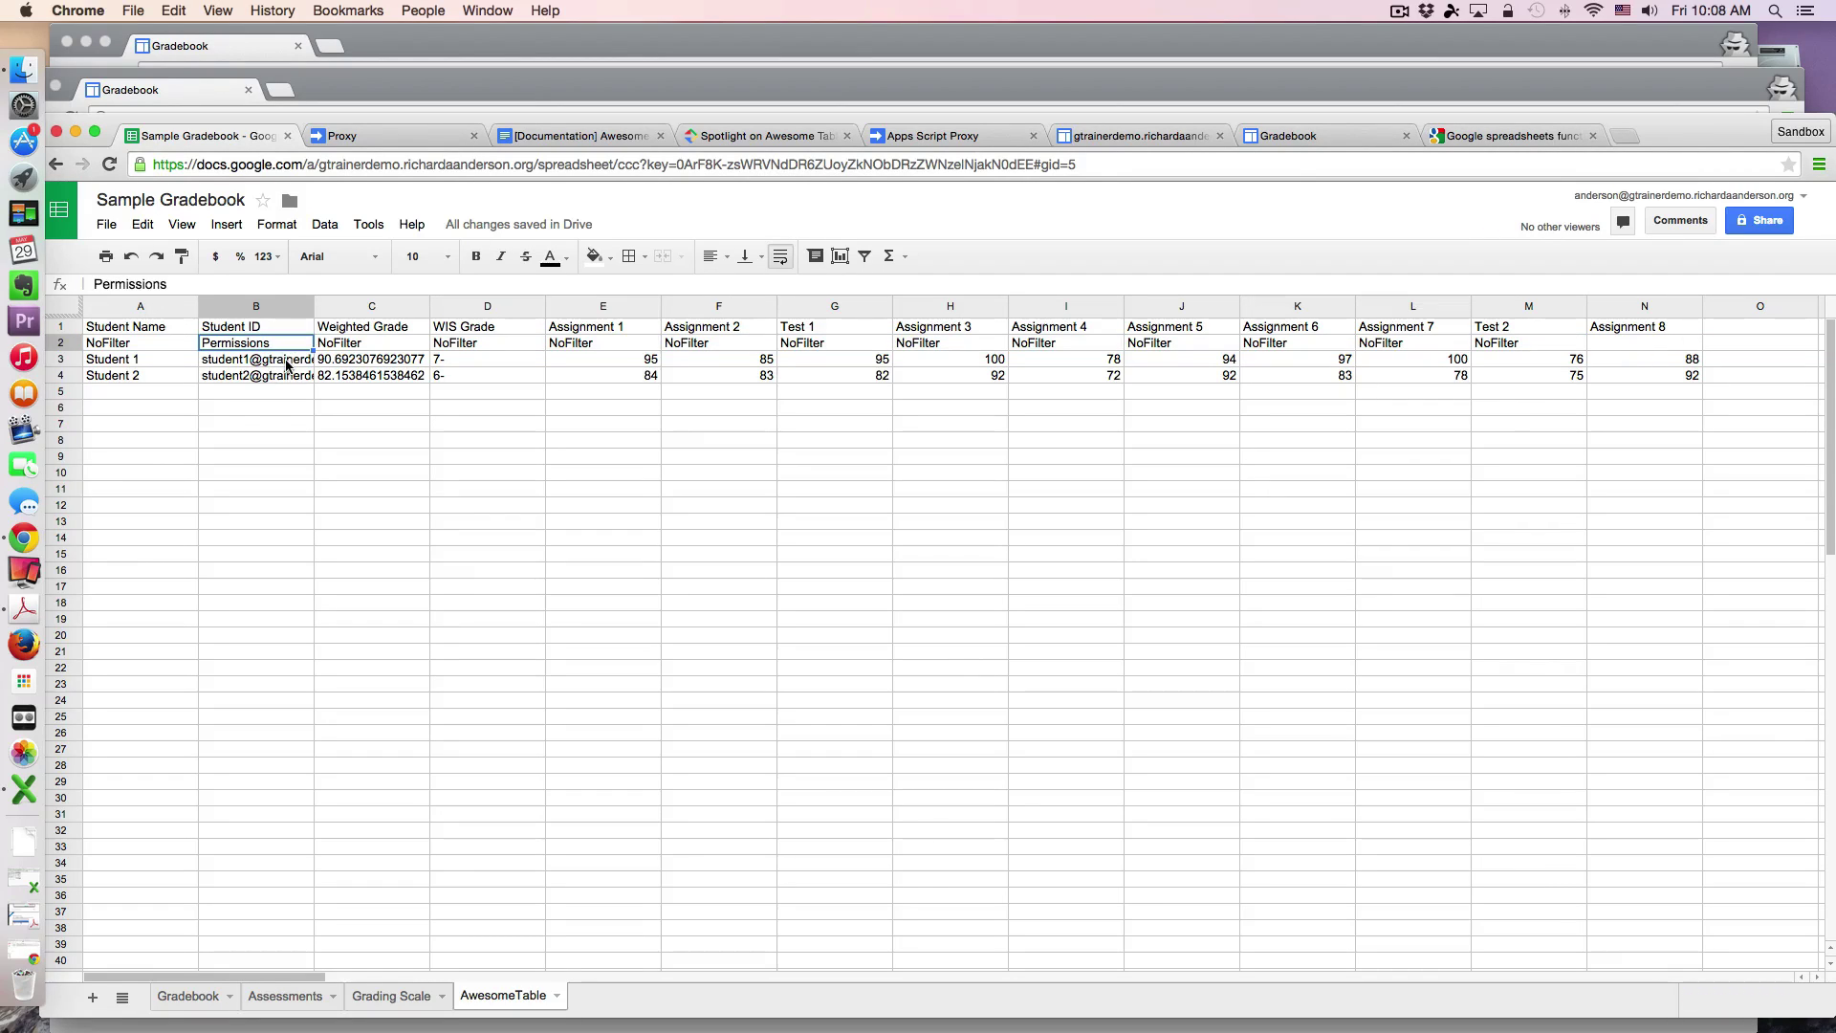
click(286, 358)
click(285, 346)
double_click(272, 346)
click(269, 362)
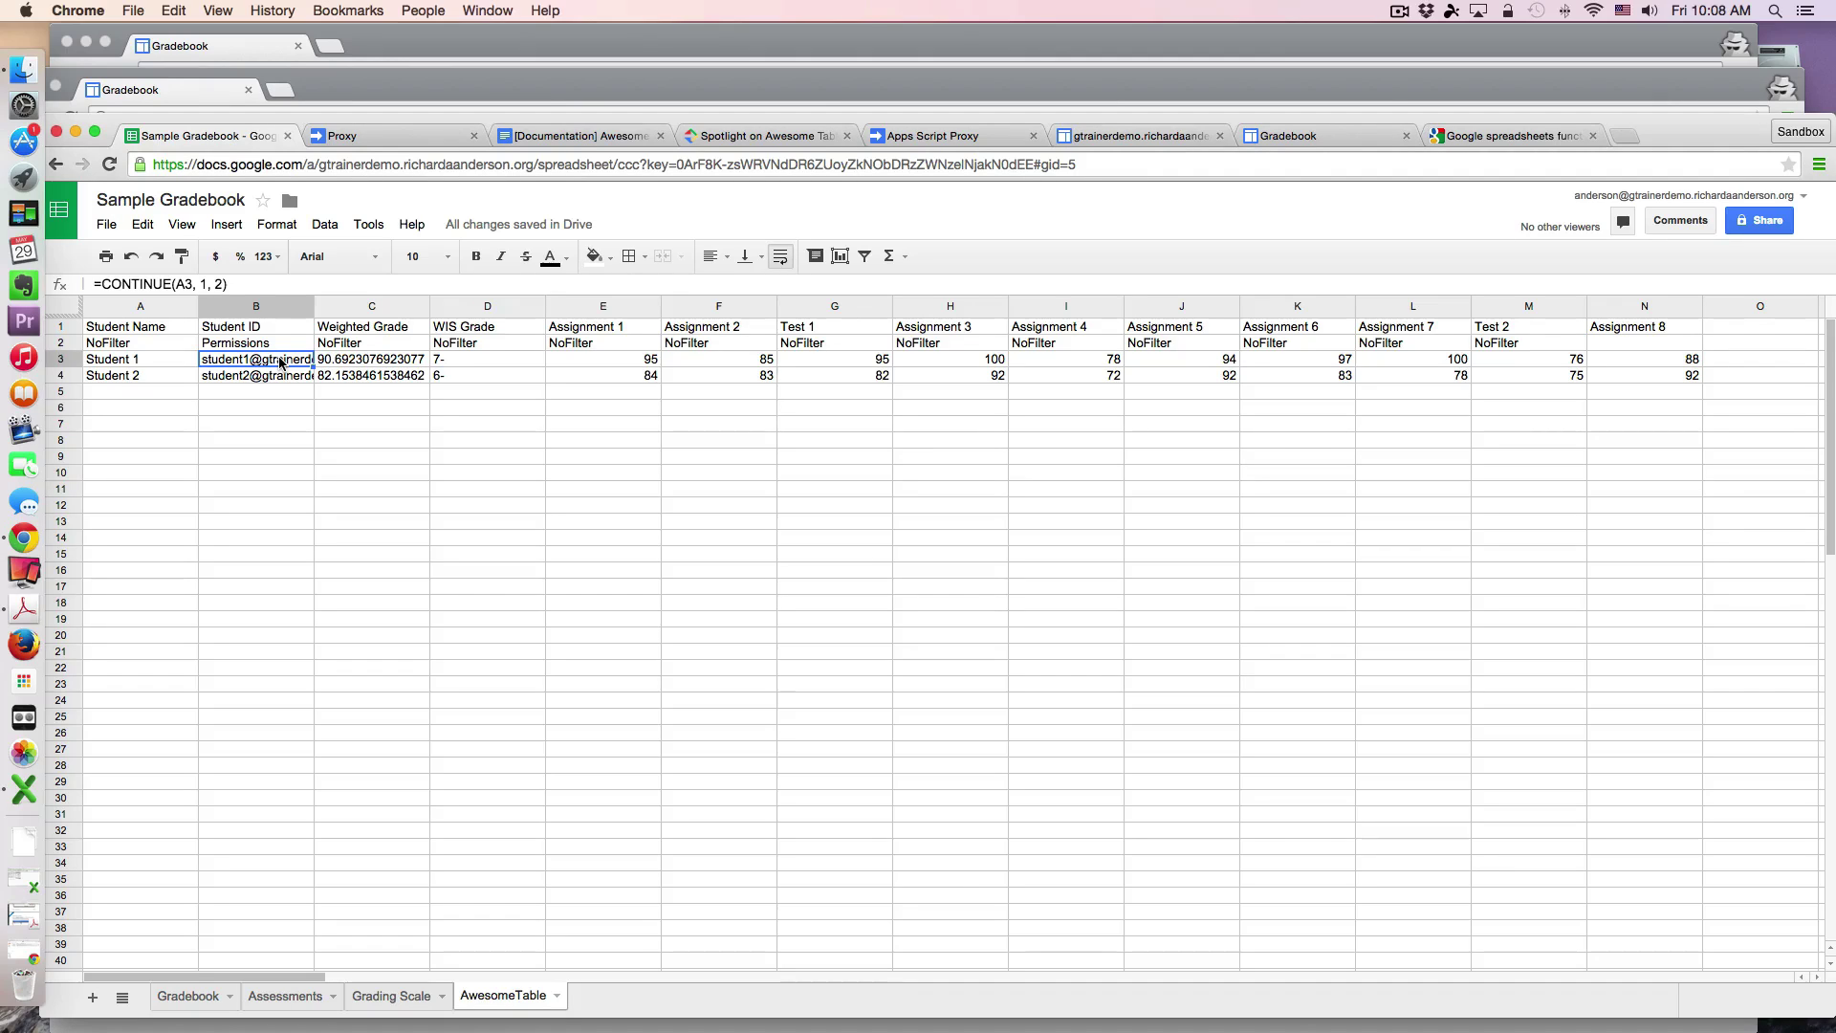
click(283, 377)
click(282, 361)
click(281, 348)
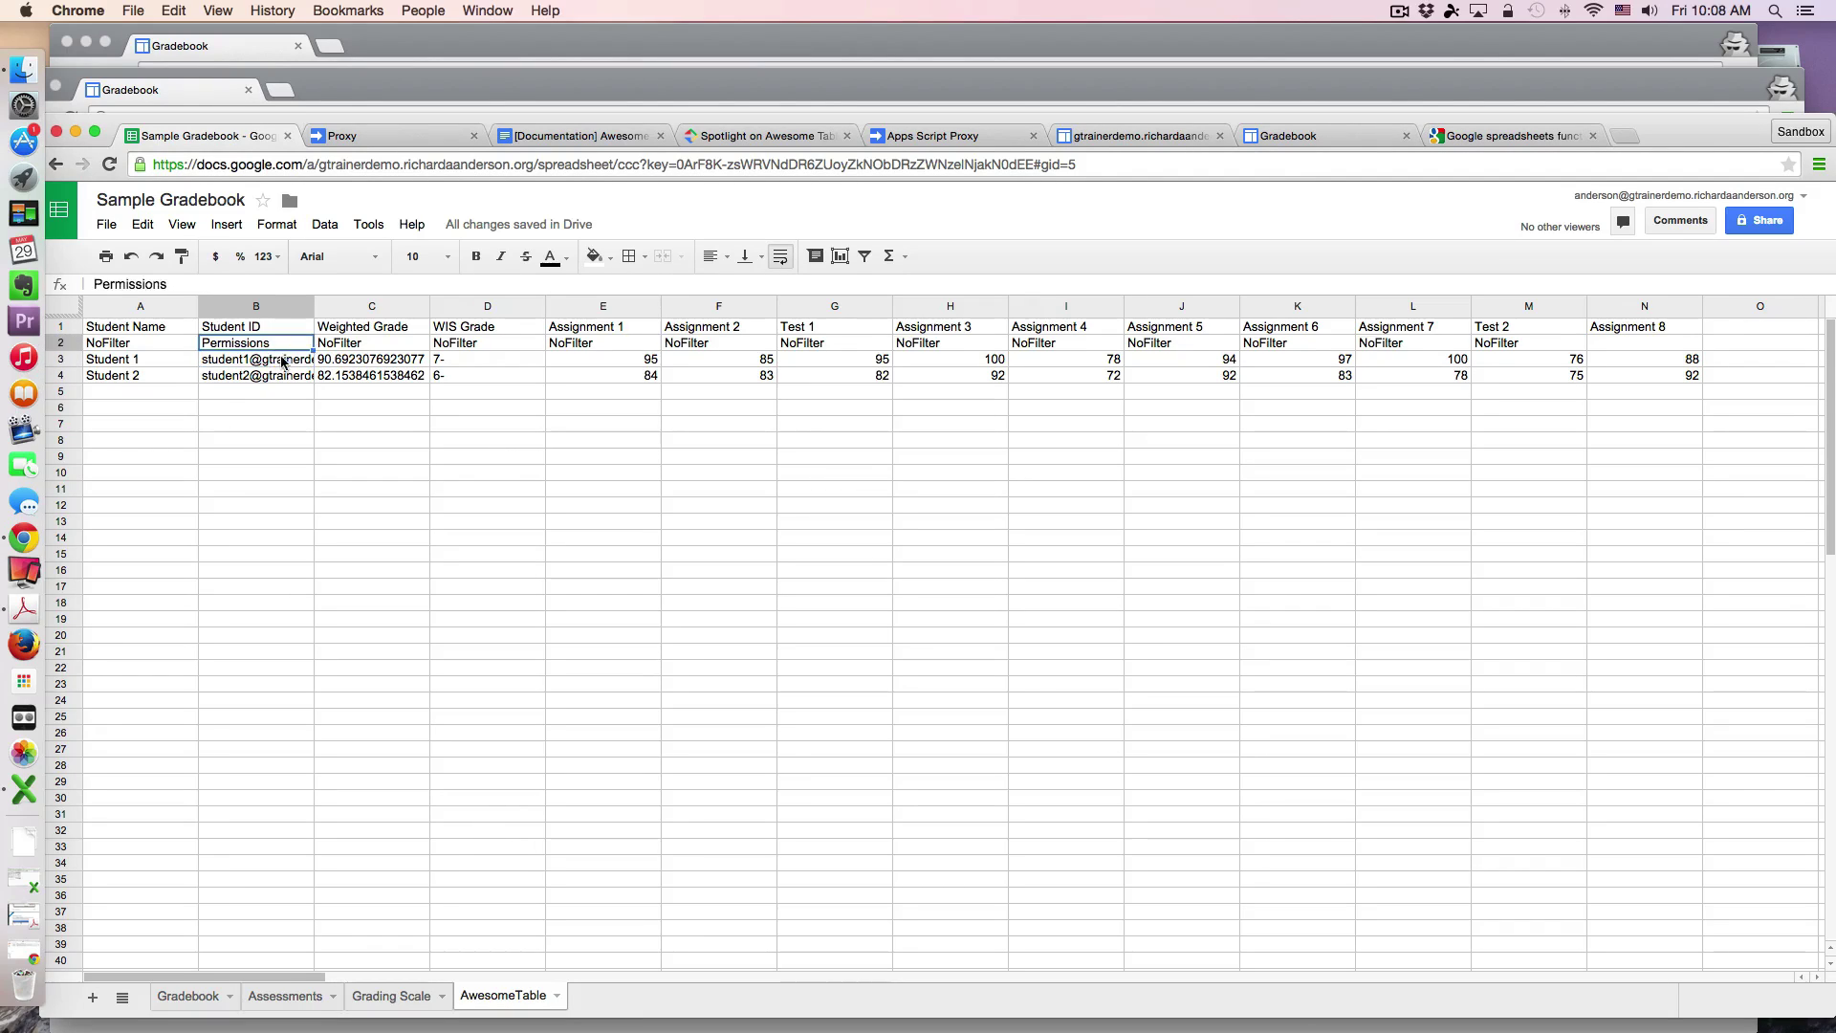
click(283, 362)
click(285, 376)
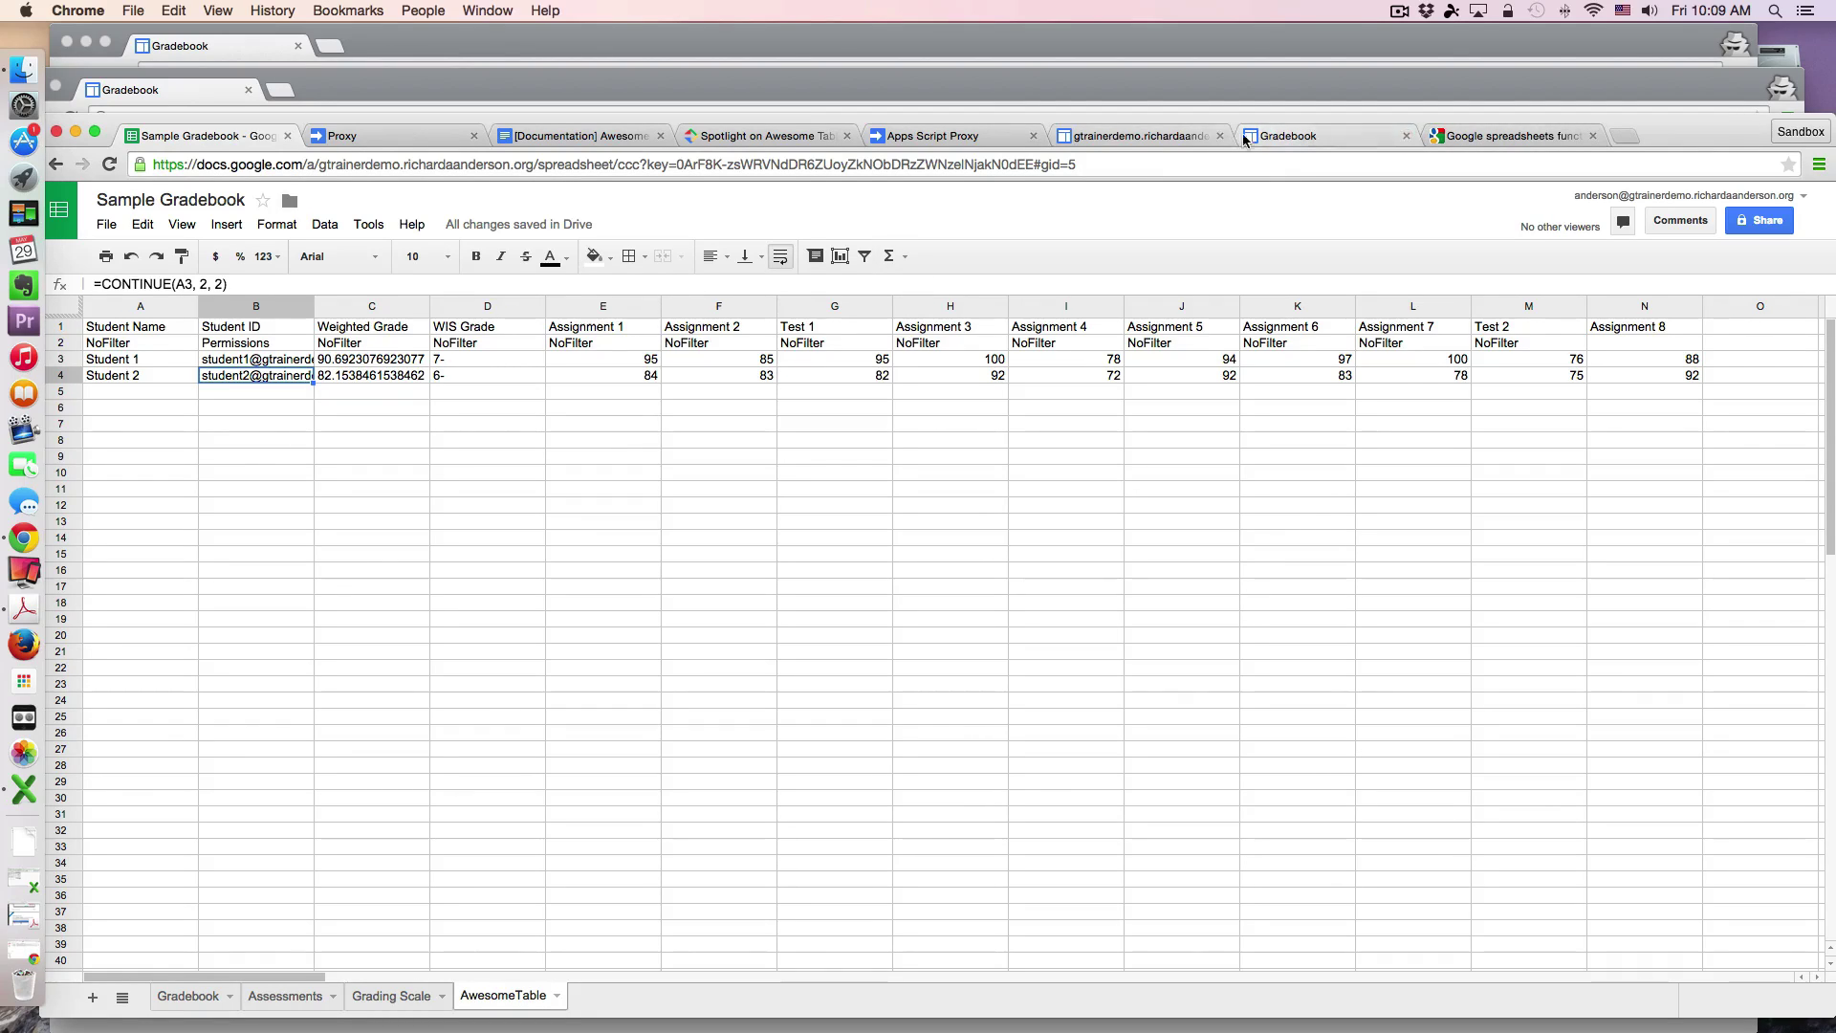
Step: Save the edited Gradebook home page, whose Awesome Table gadget shows 'No data to display.'
click(1300, 136)
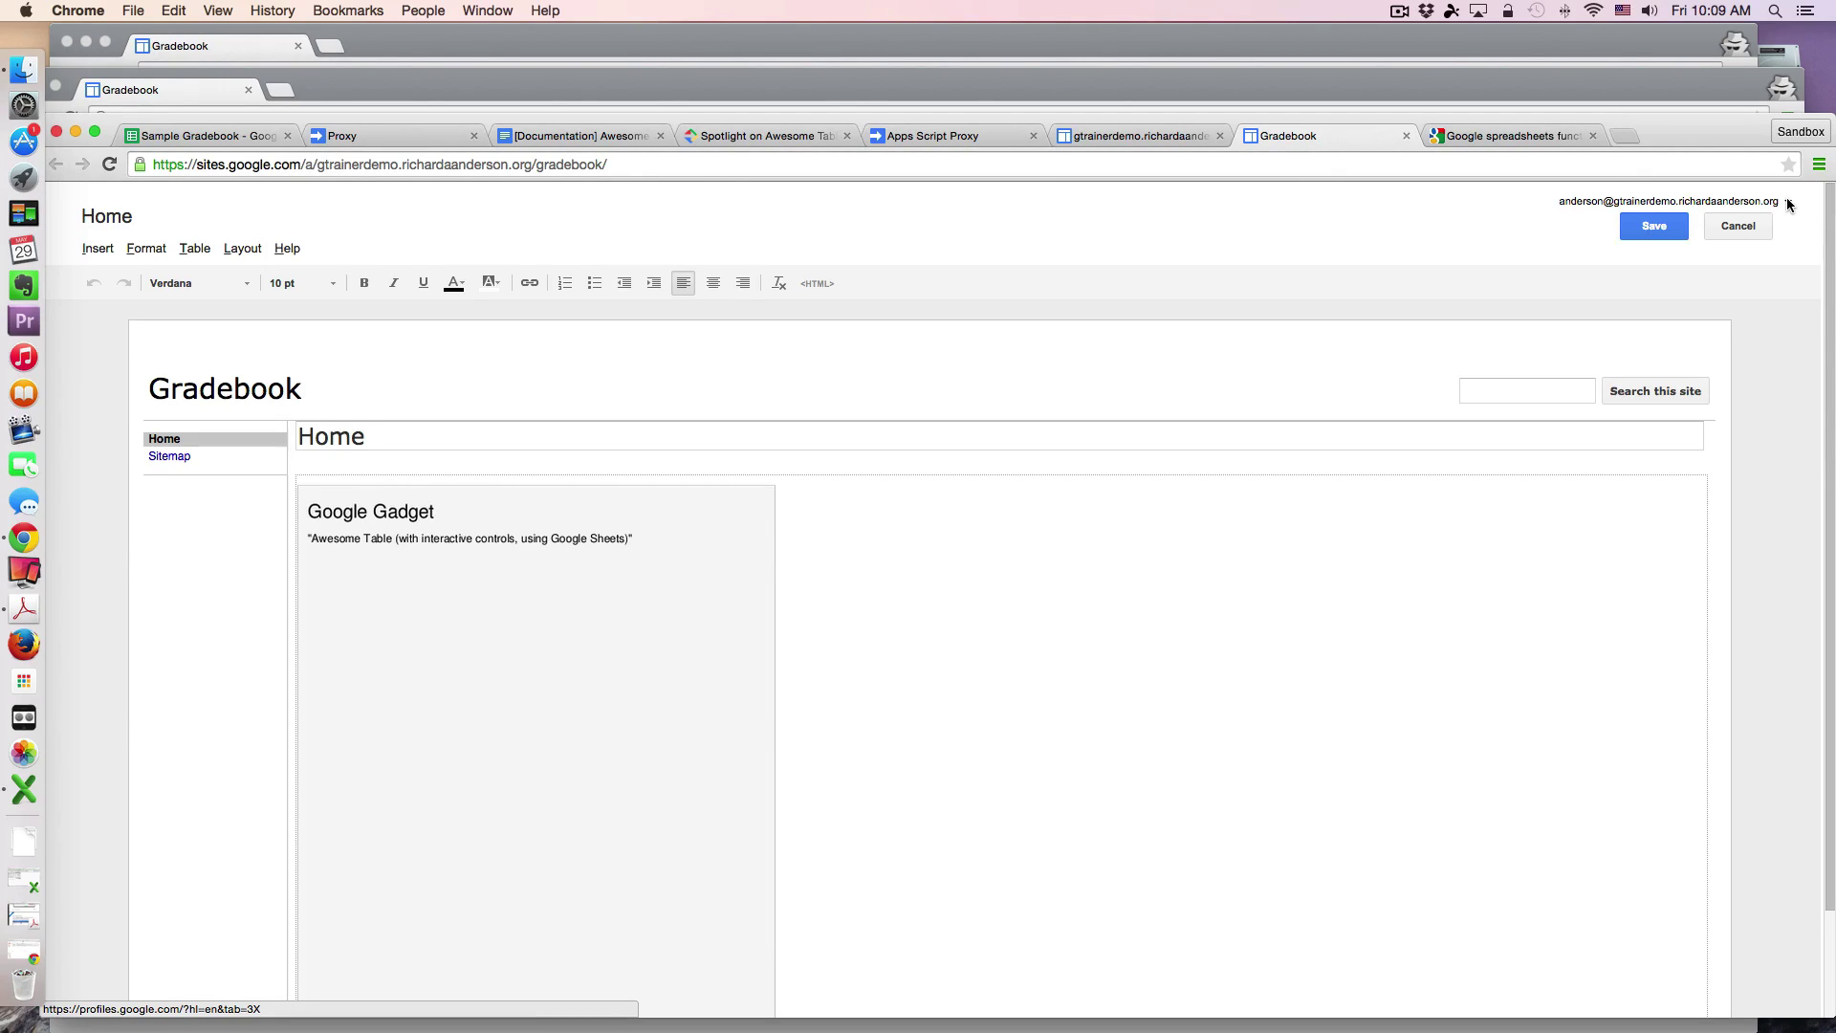
click(1649, 228)
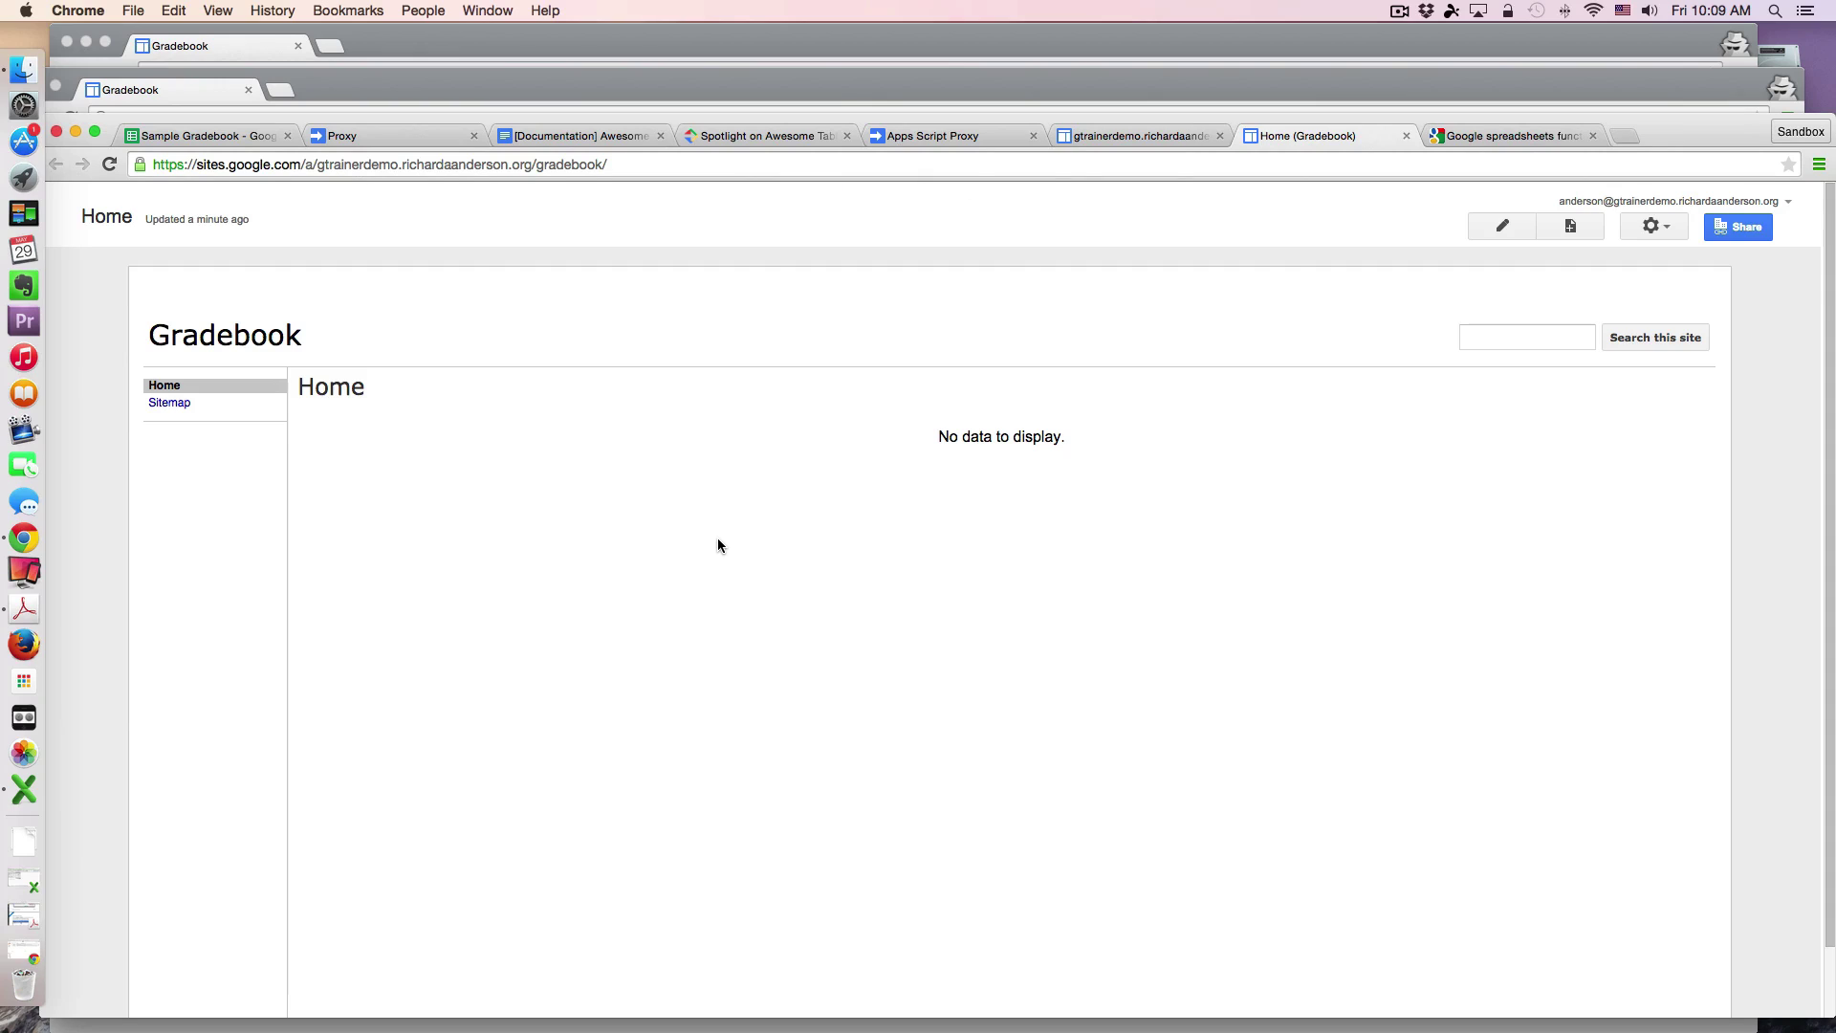
Step: View the Gradebook page in the window signed in as Student 1, showing only their row
click(1236, 84)
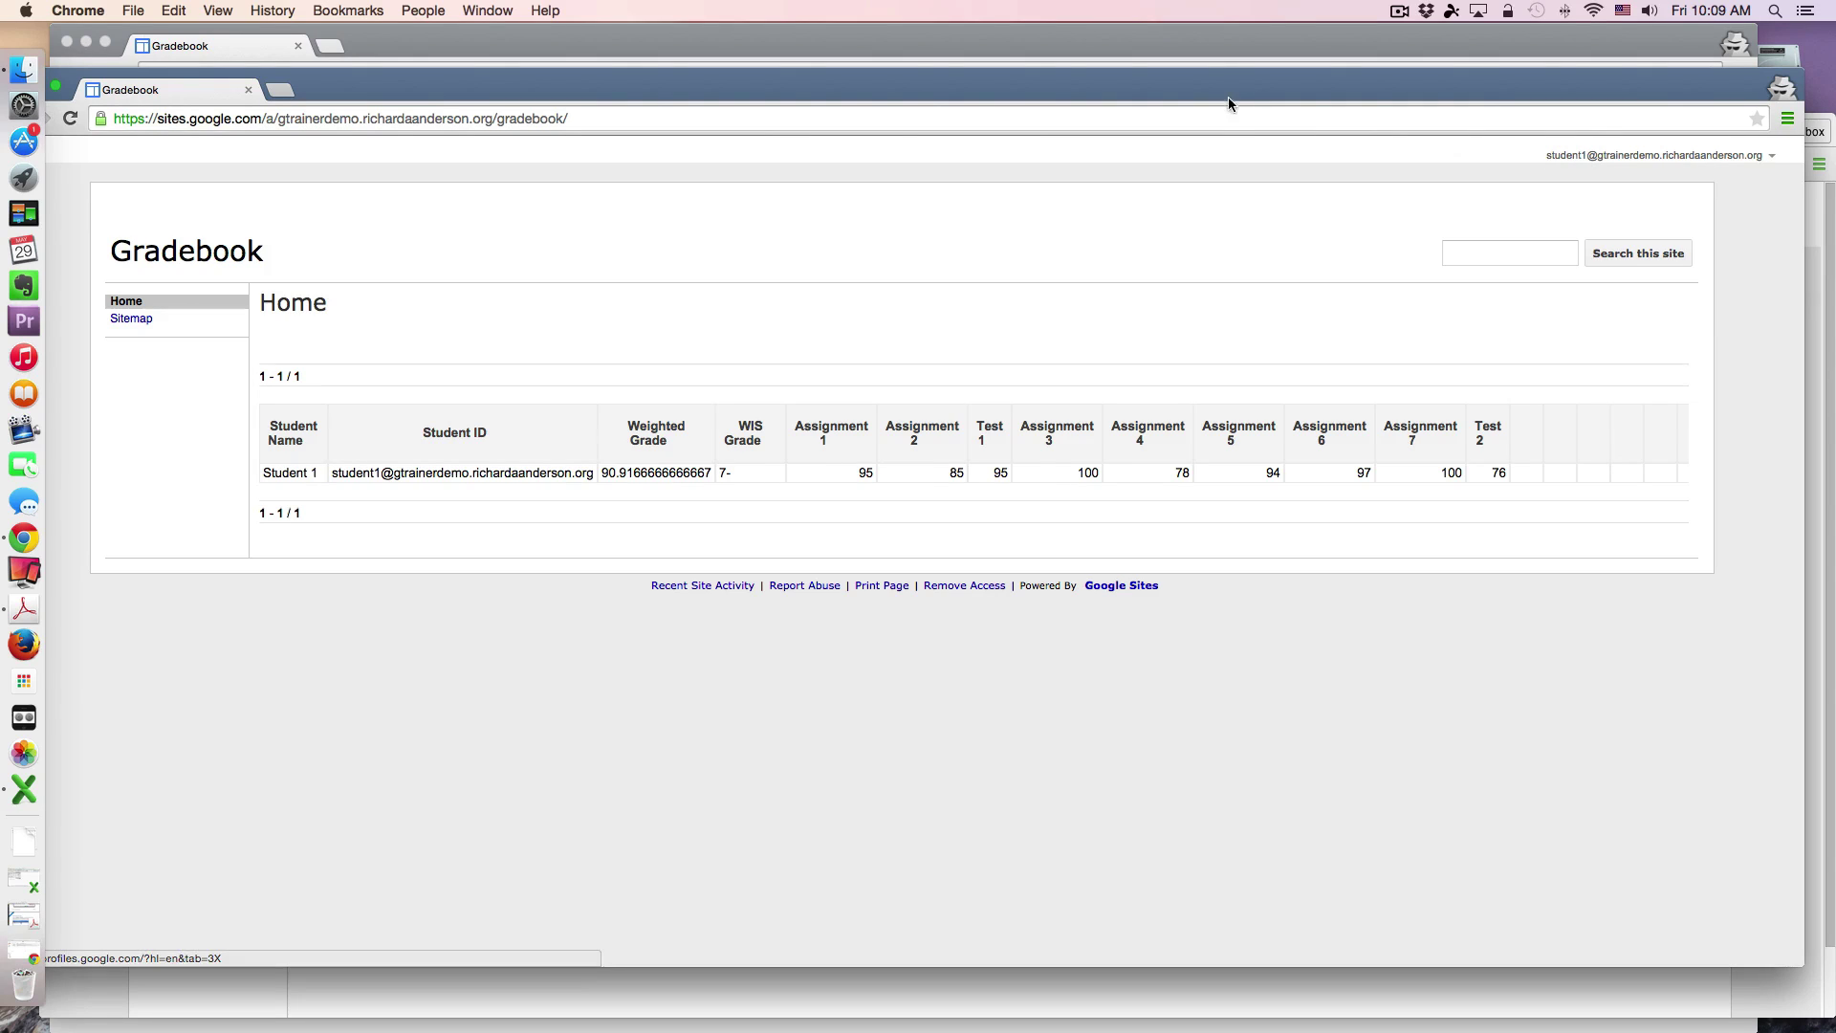
drag(1228, 96, 1220, 86)
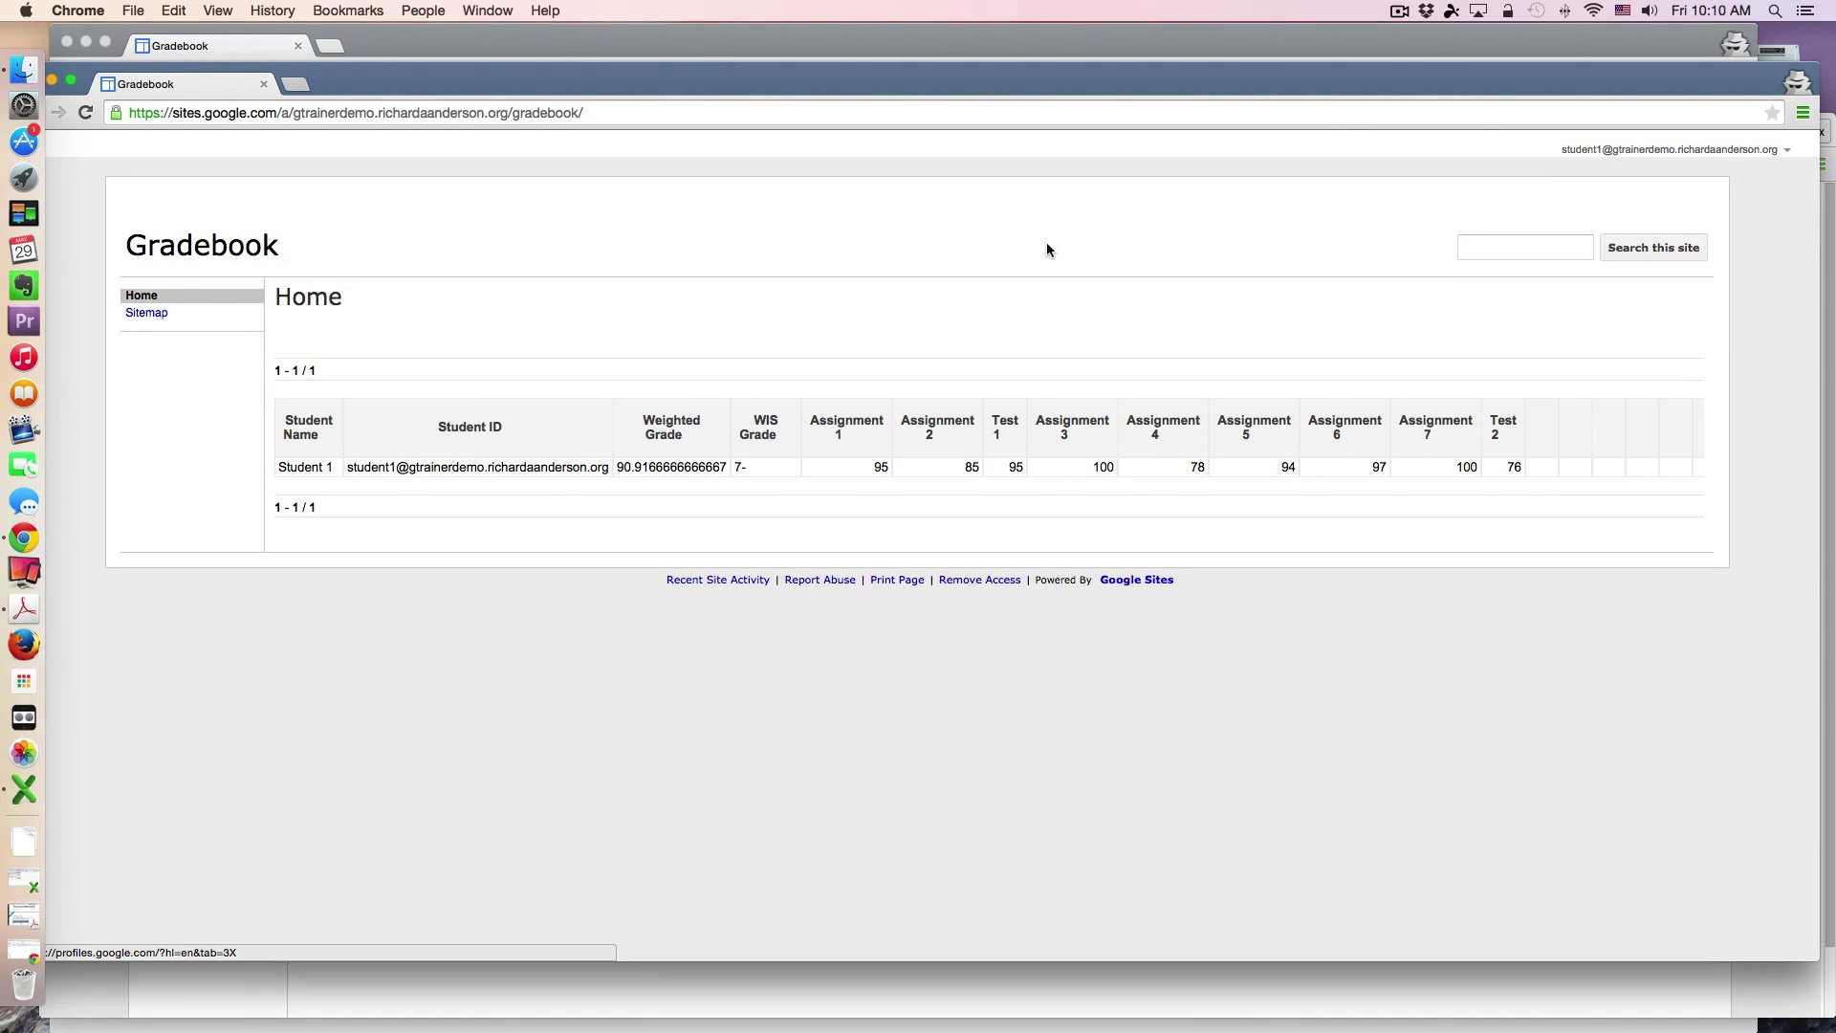
scroll(413, 458, left, 2)
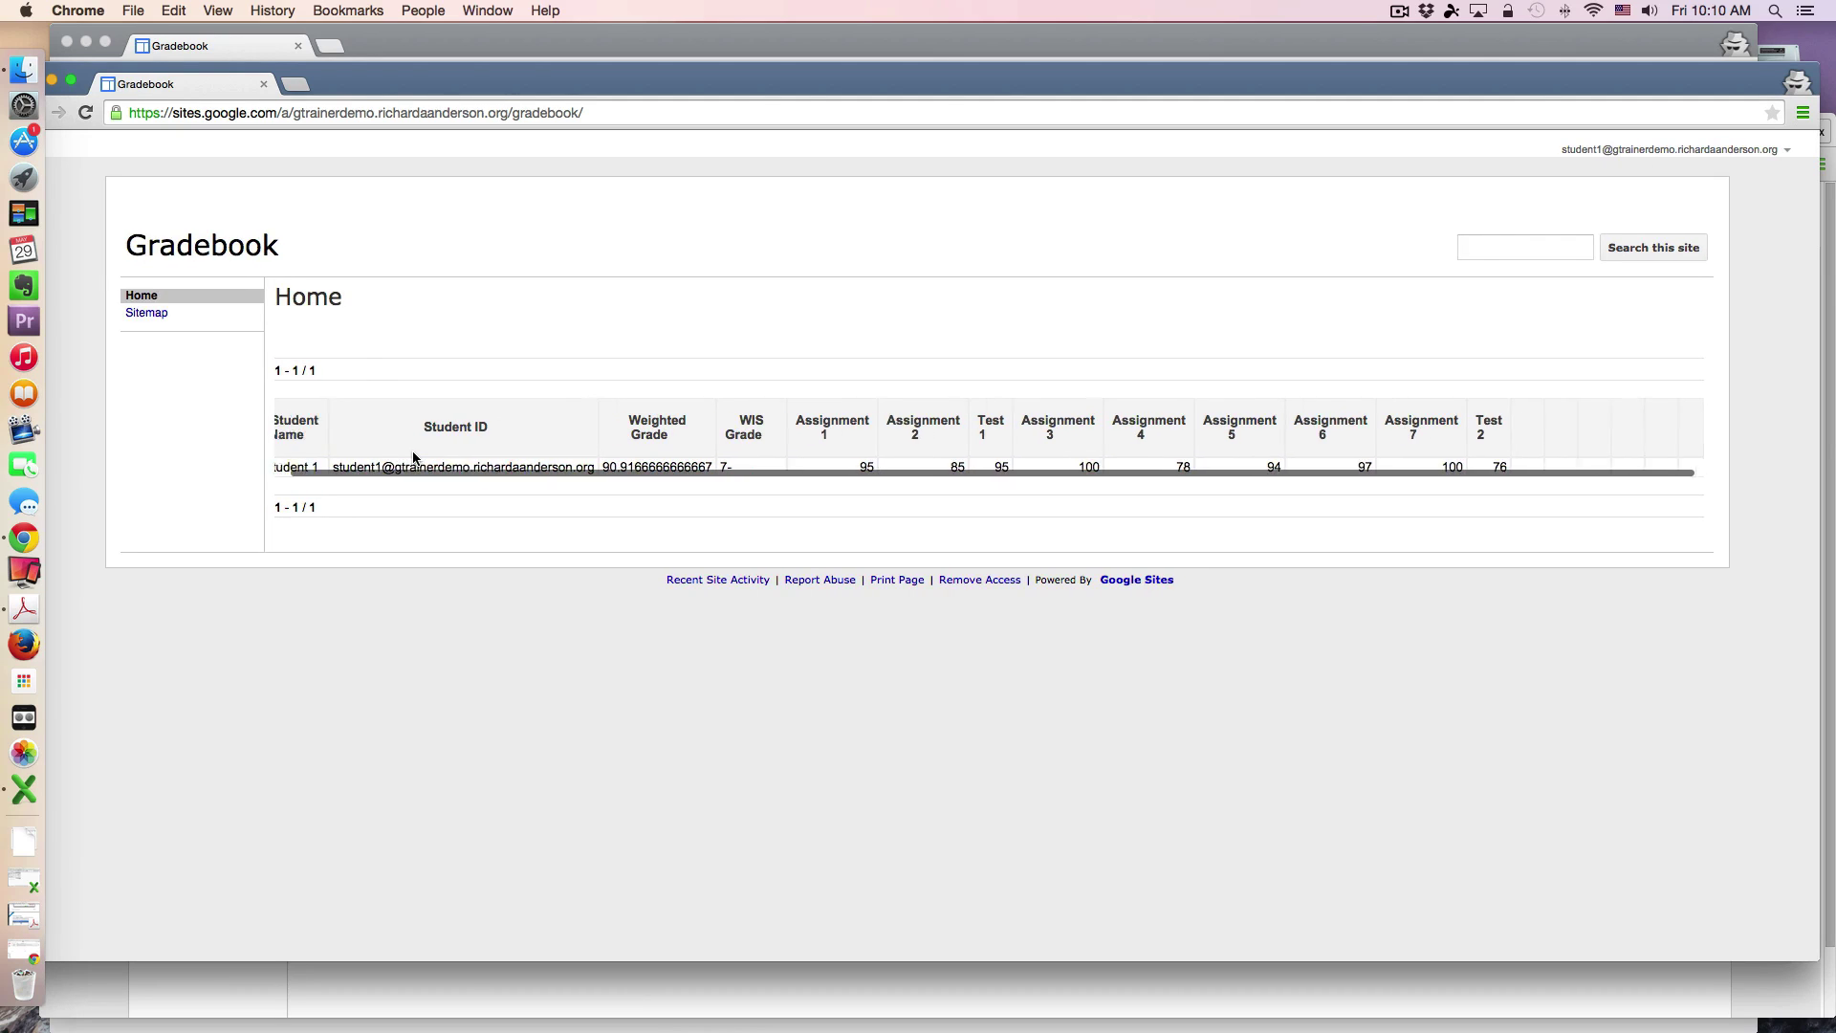
scroll(413, 458, right, 2)
scroll(413, 458, left, 2)
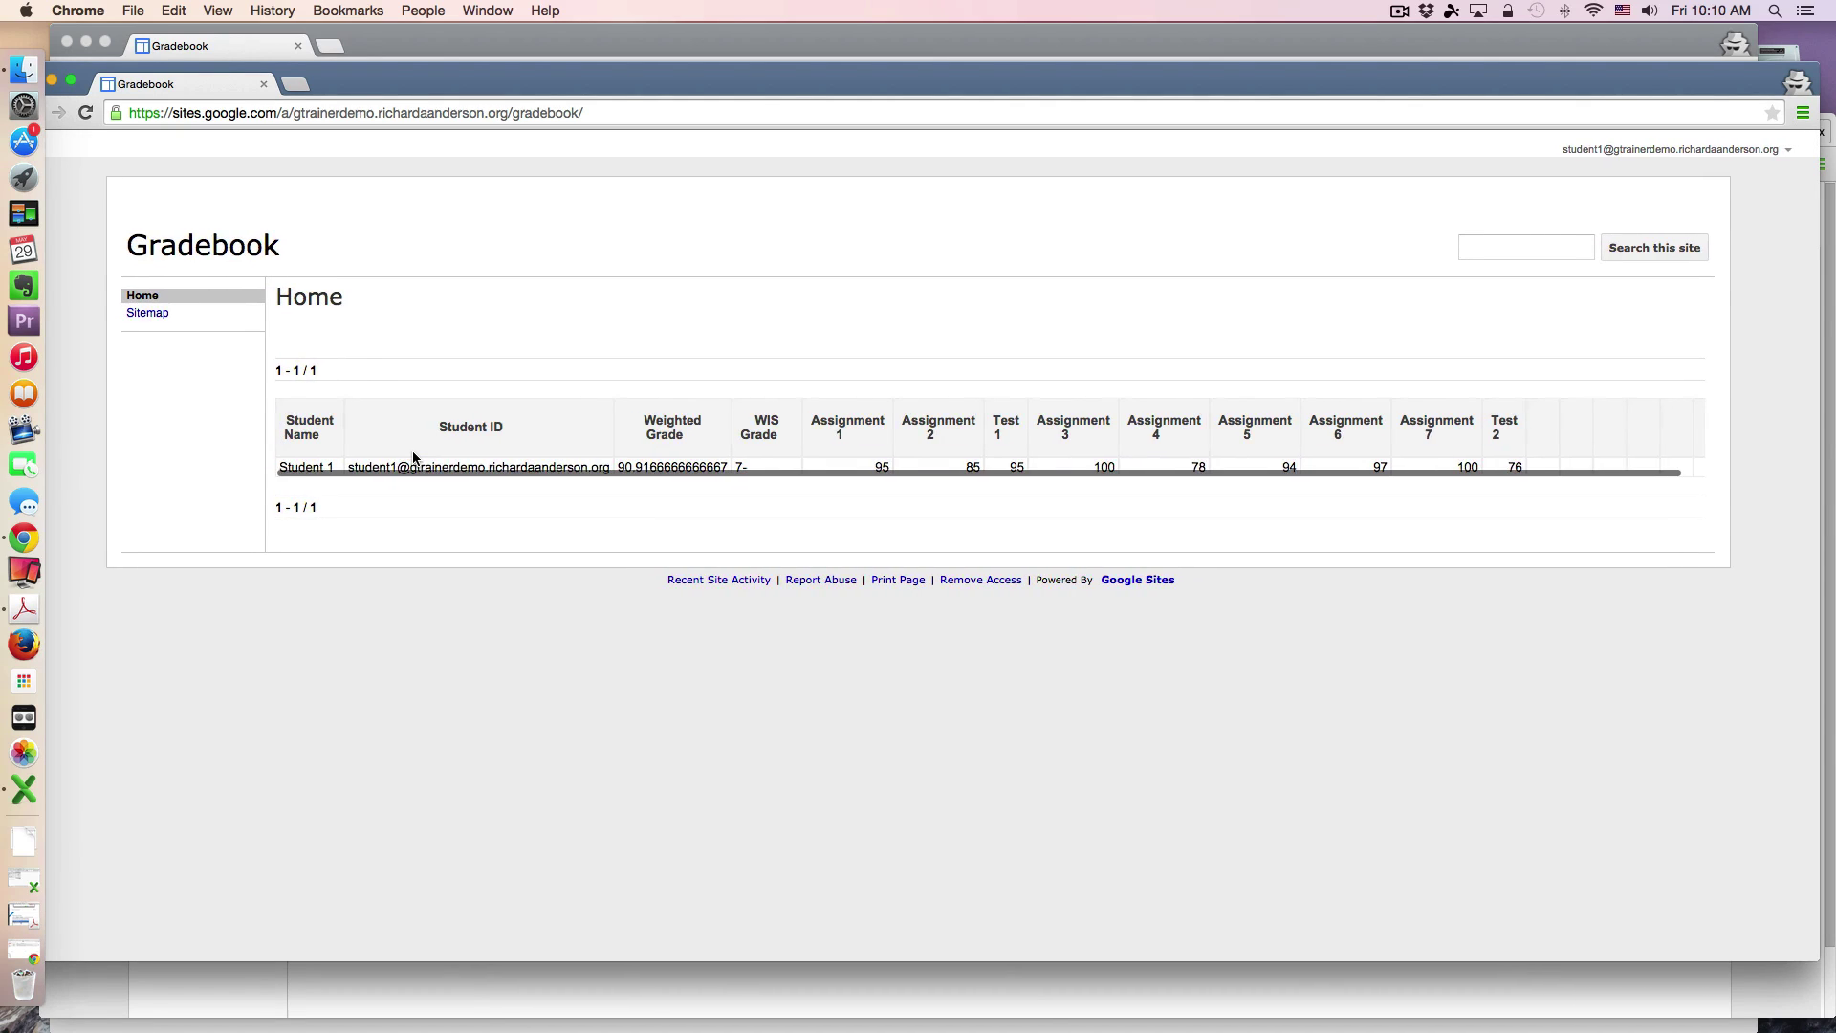
scroll(413, 458, right, 2)
scroll(414, 459, left, 2)
scroll(413, 459, right, 2)
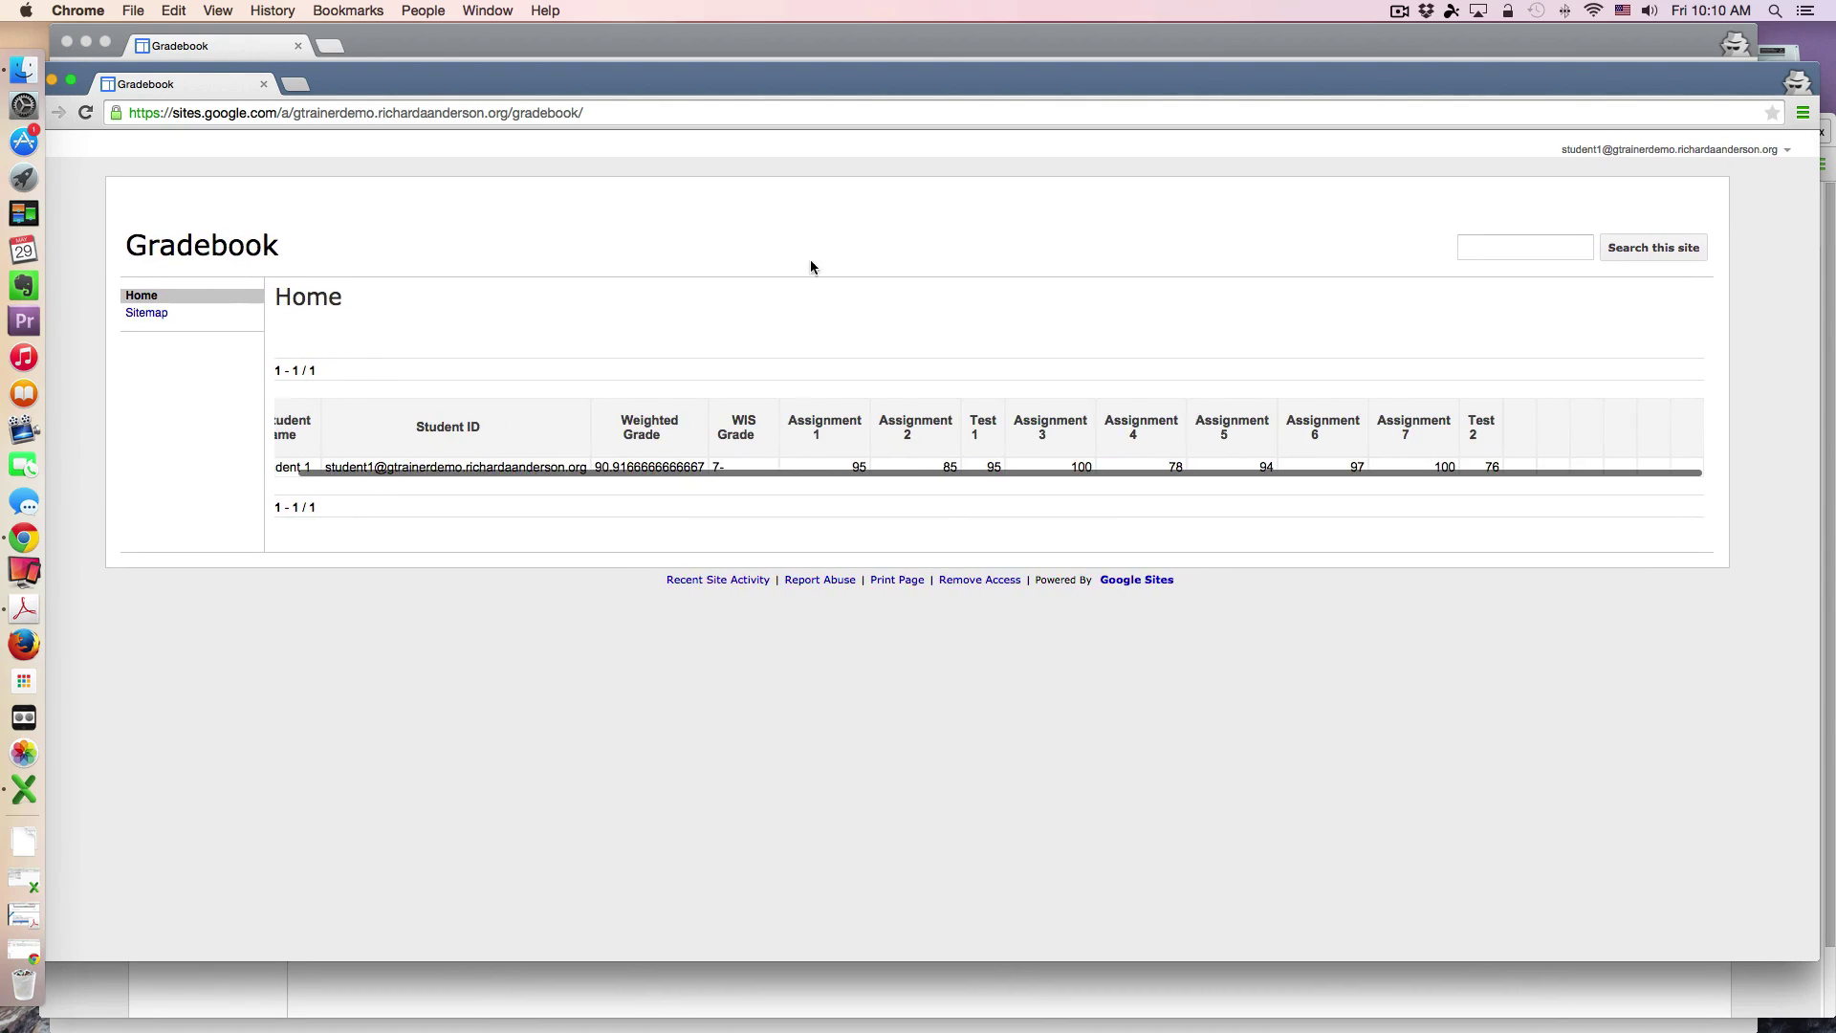
Step: Compare Student 2's window, showing only its own row at 81.33 (6-), with Student 1's
click(870, 43)
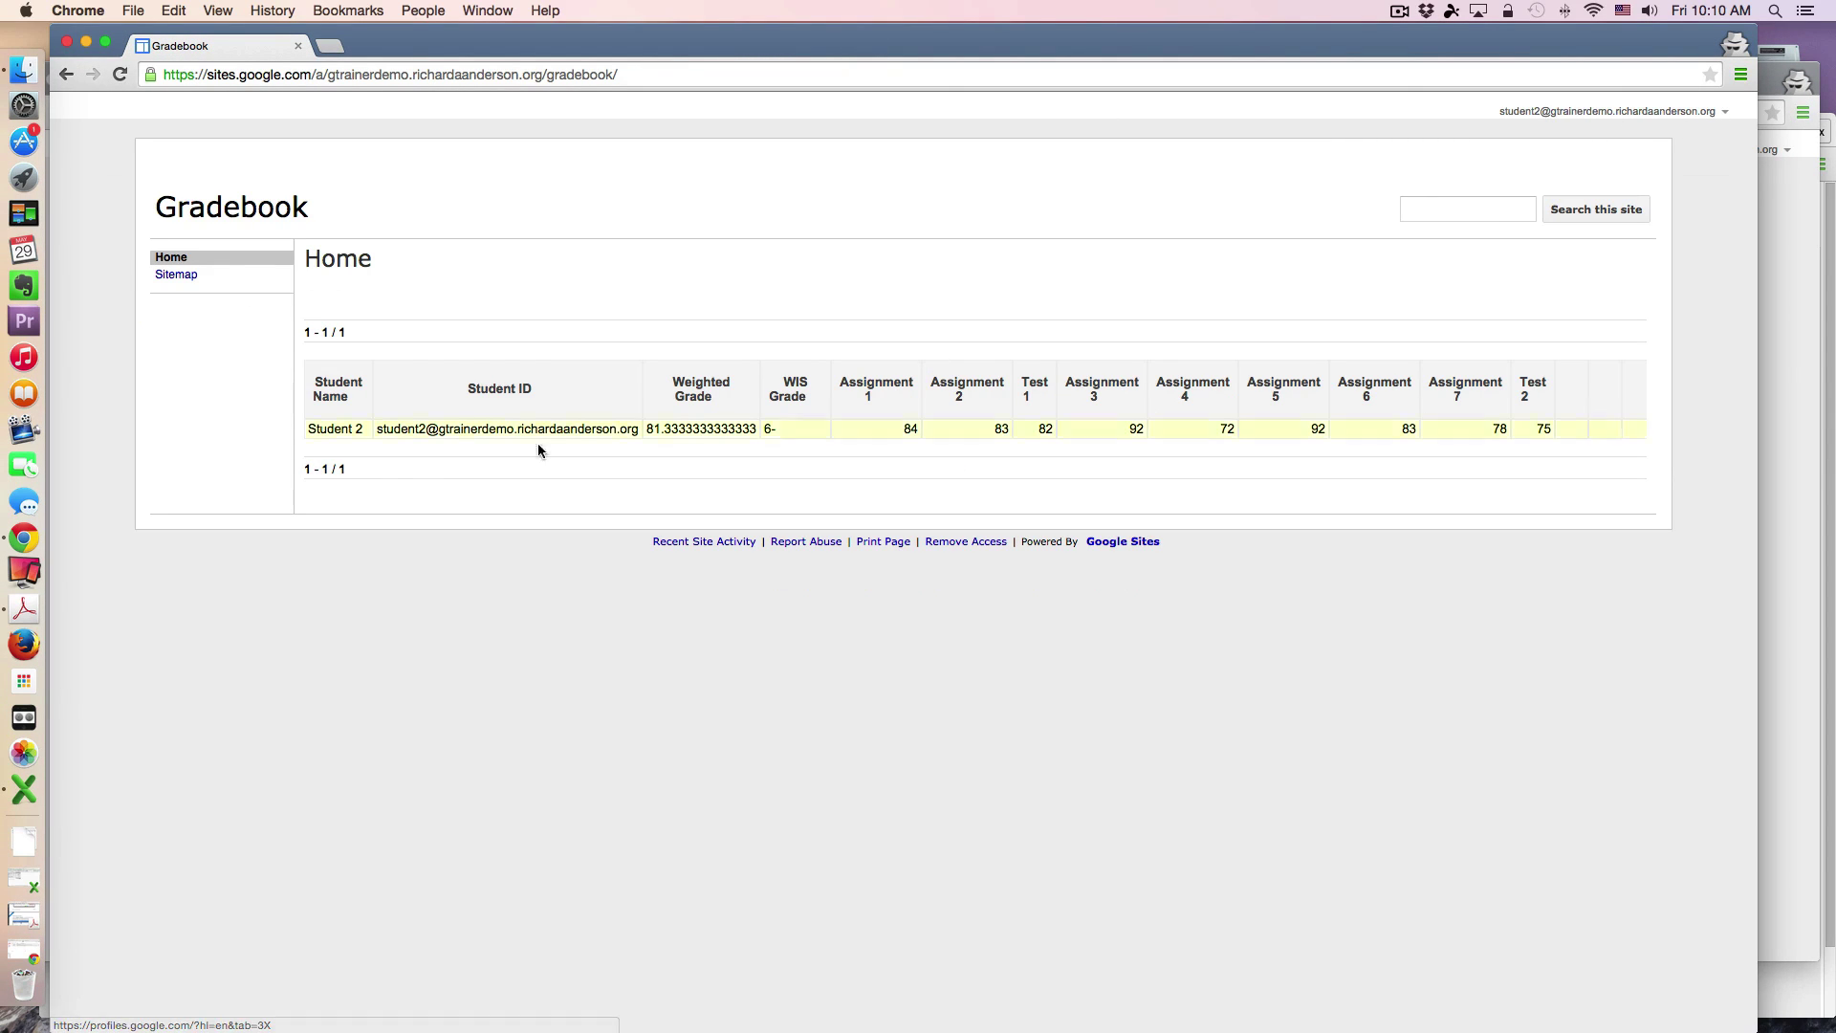
scroll(478, 429, right, 2)
scroll(473, 429, left, 2)
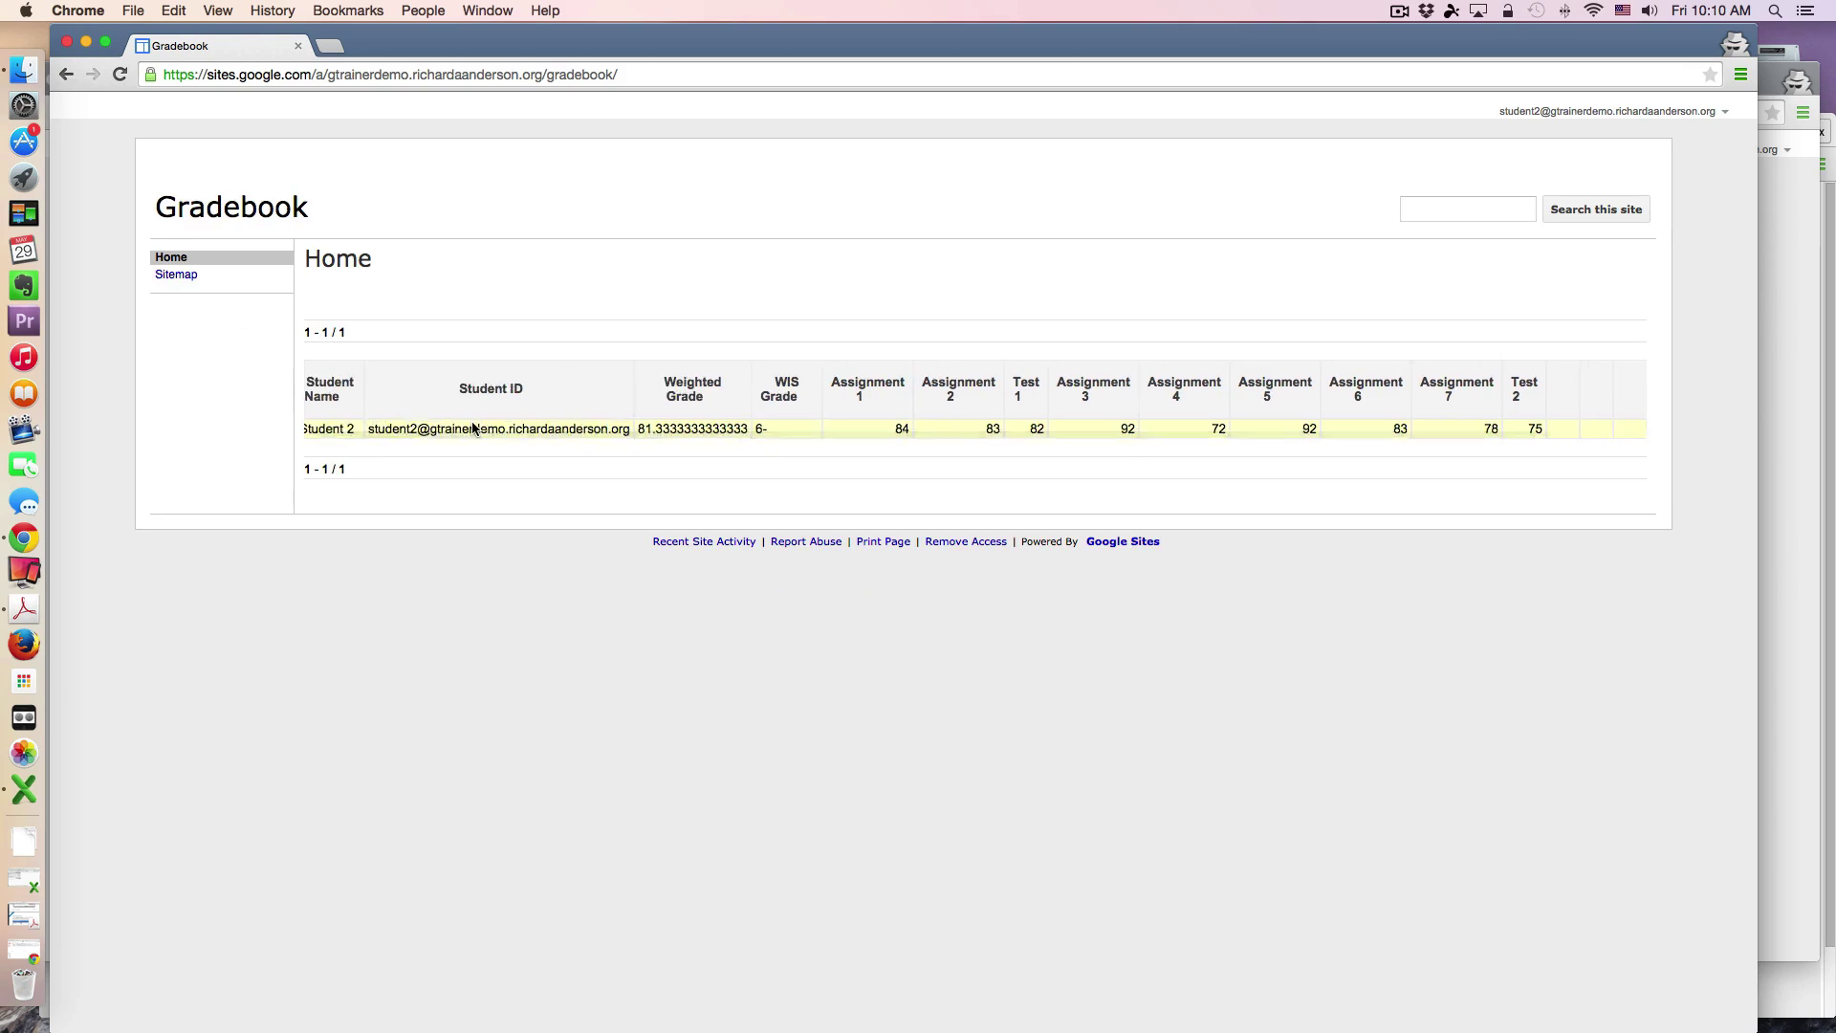
scroll(473, 429, right, 2)
scroll(472, 429, left, 2)
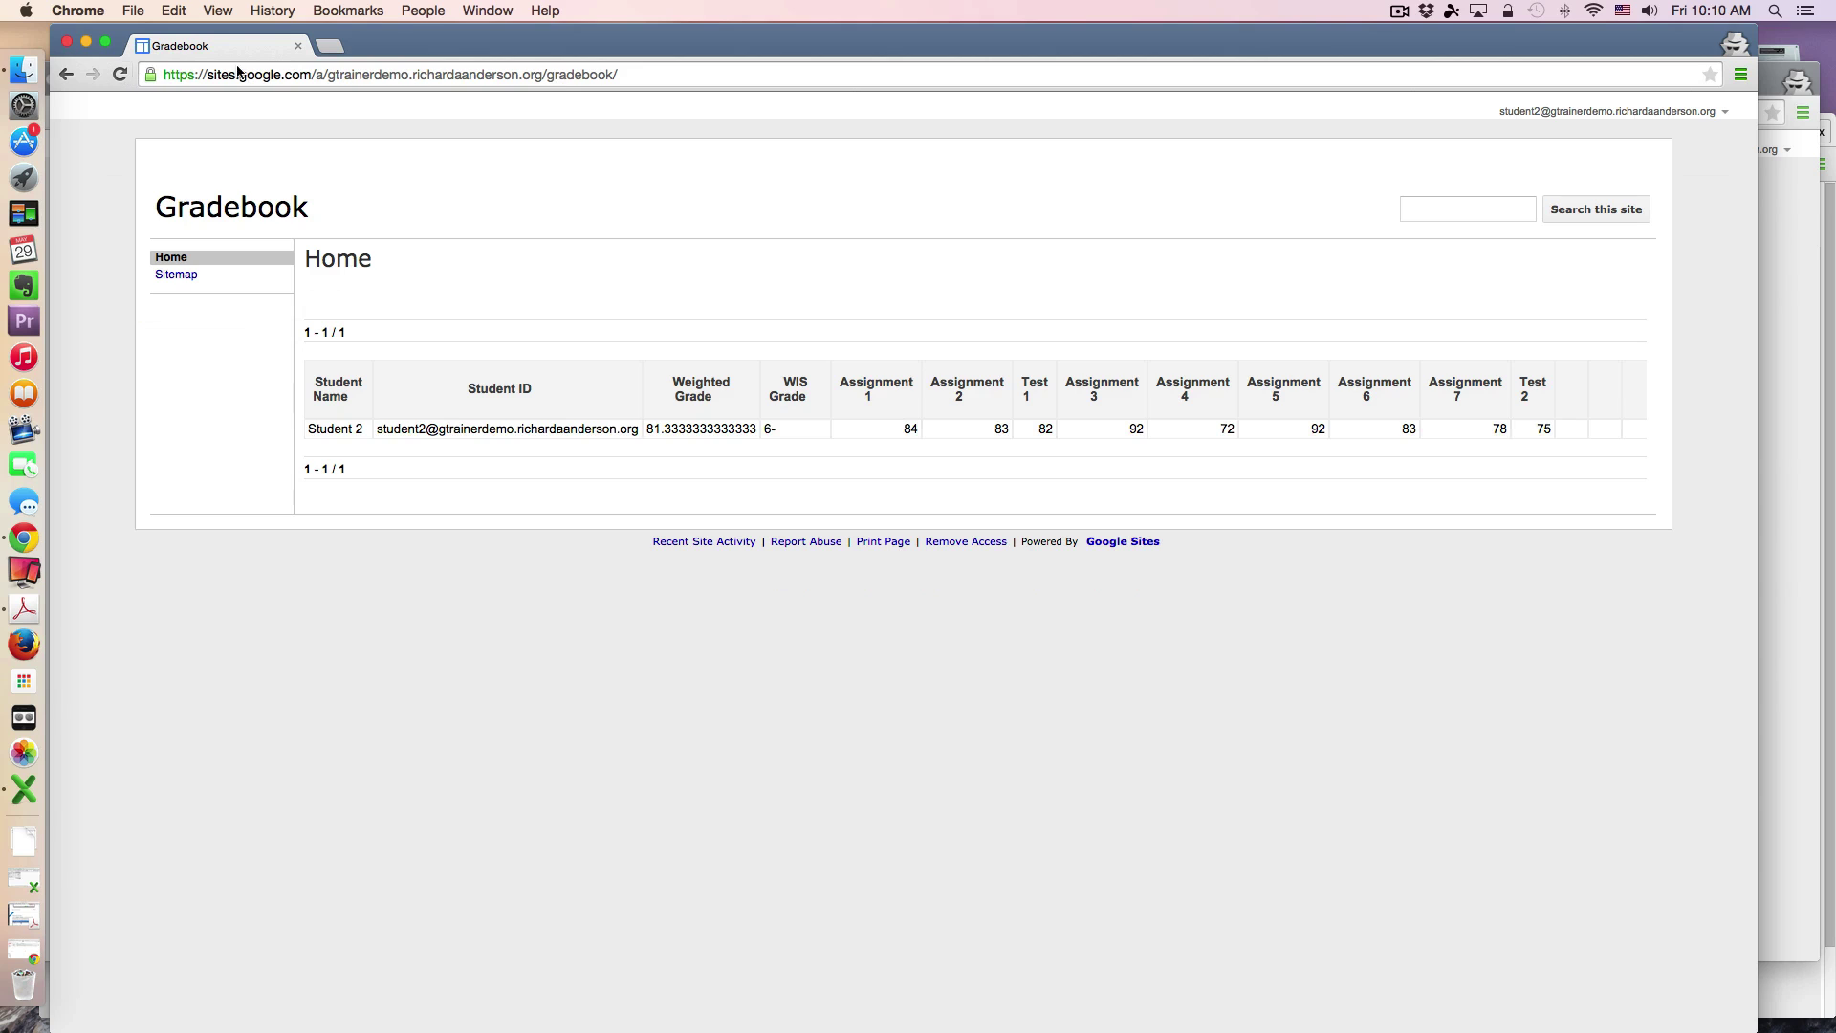
drag(635, 53, 687, 140)
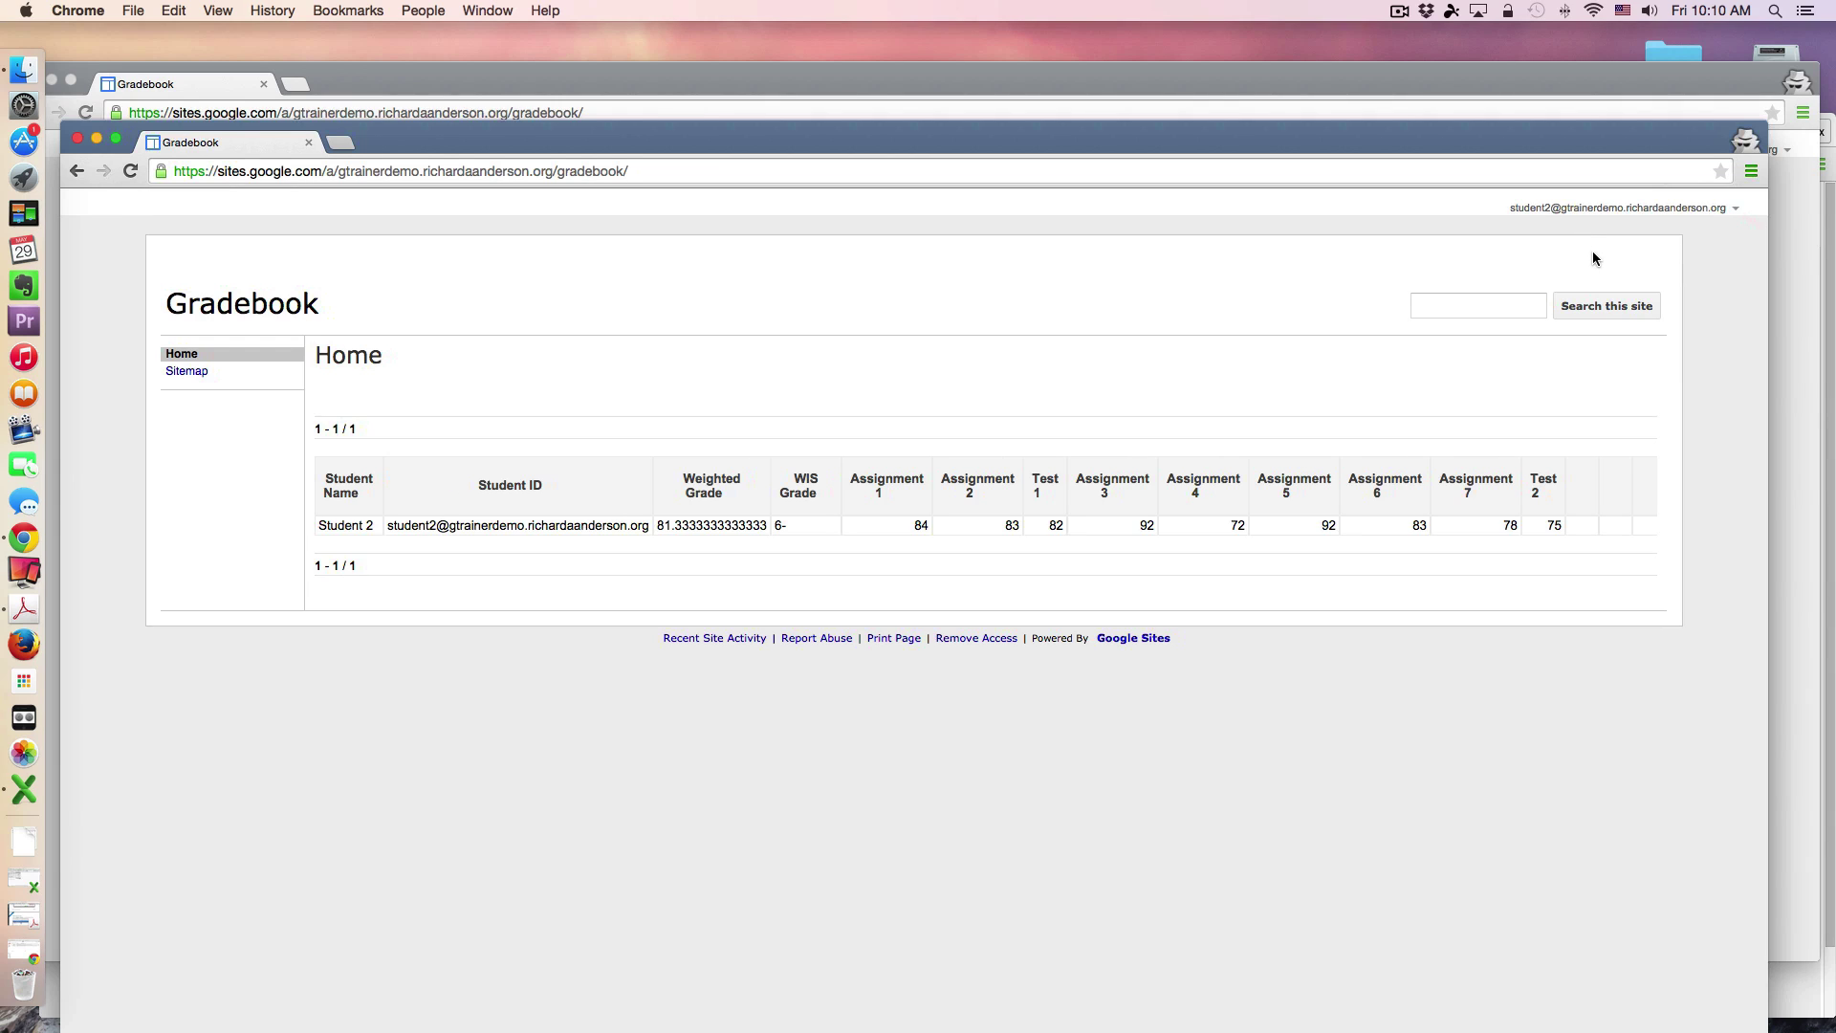
drag(1414, 69, 1381, 271)
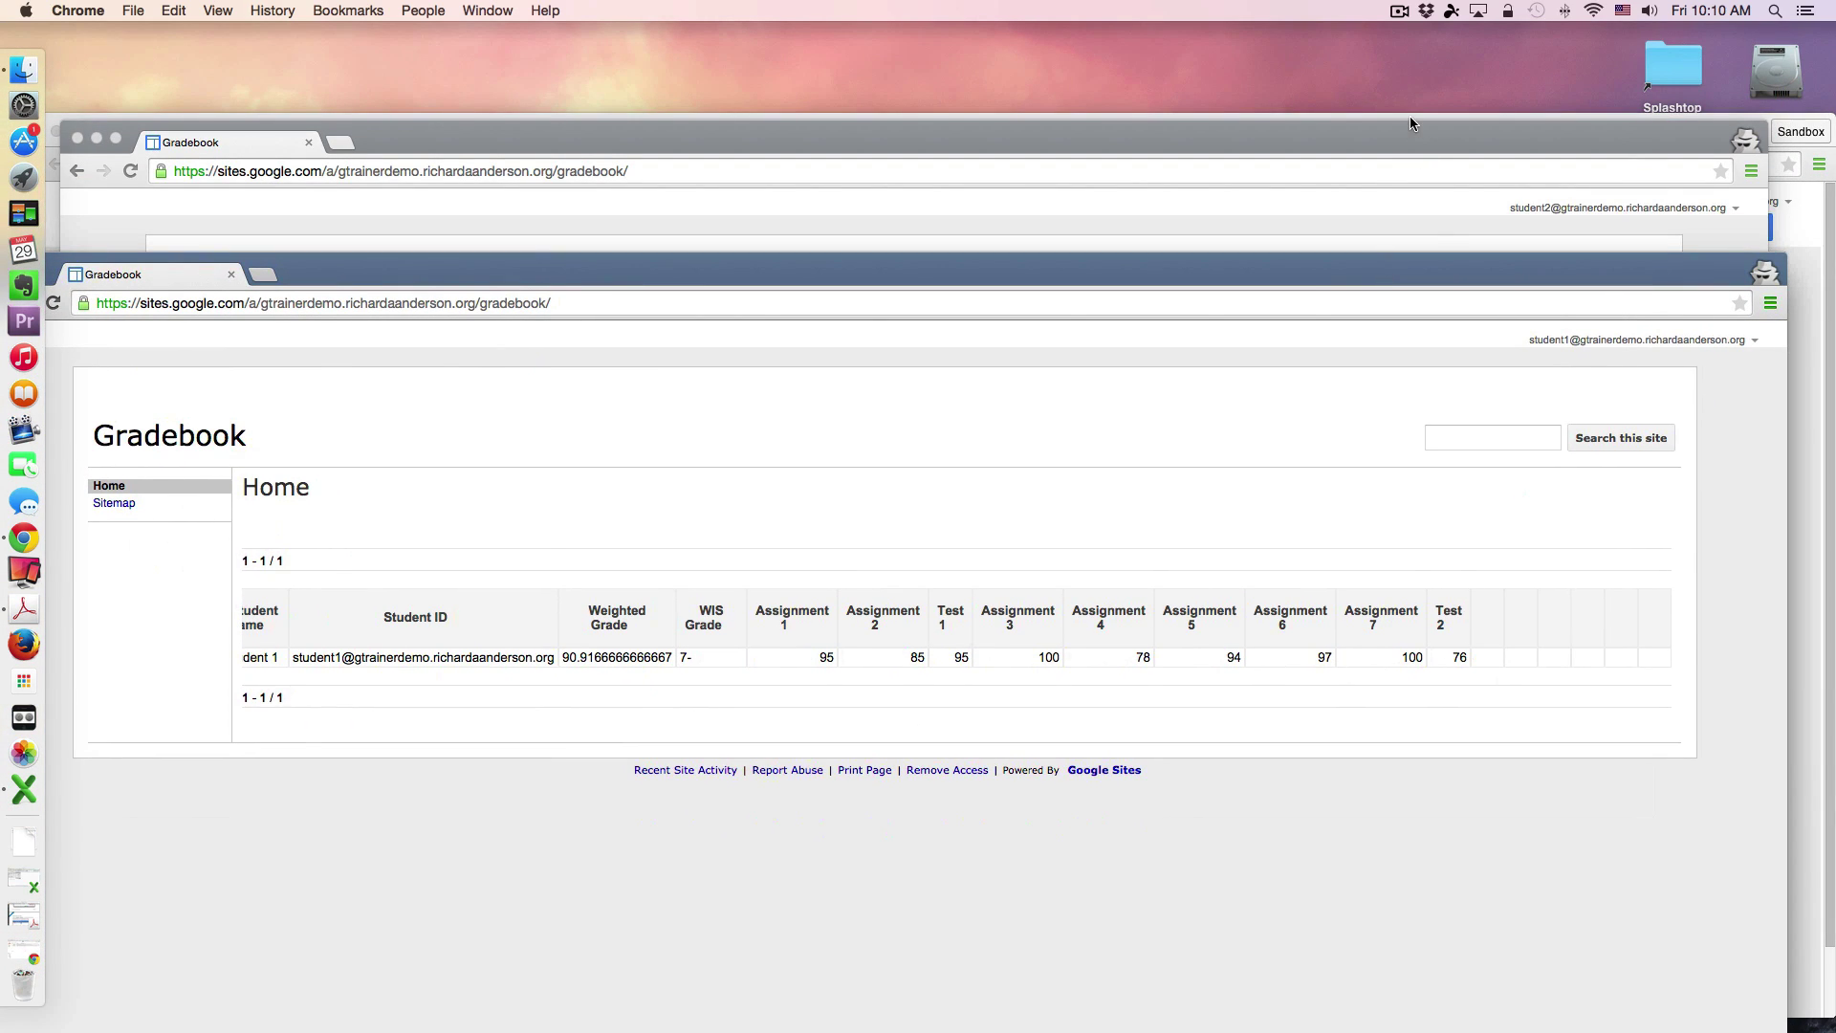
click(1409, 122)
Step: Bring the owner's Gradebook window forward, enter page editing, and open the Awesome Table gadget settings
drag(1370, 141, 1367, 193)
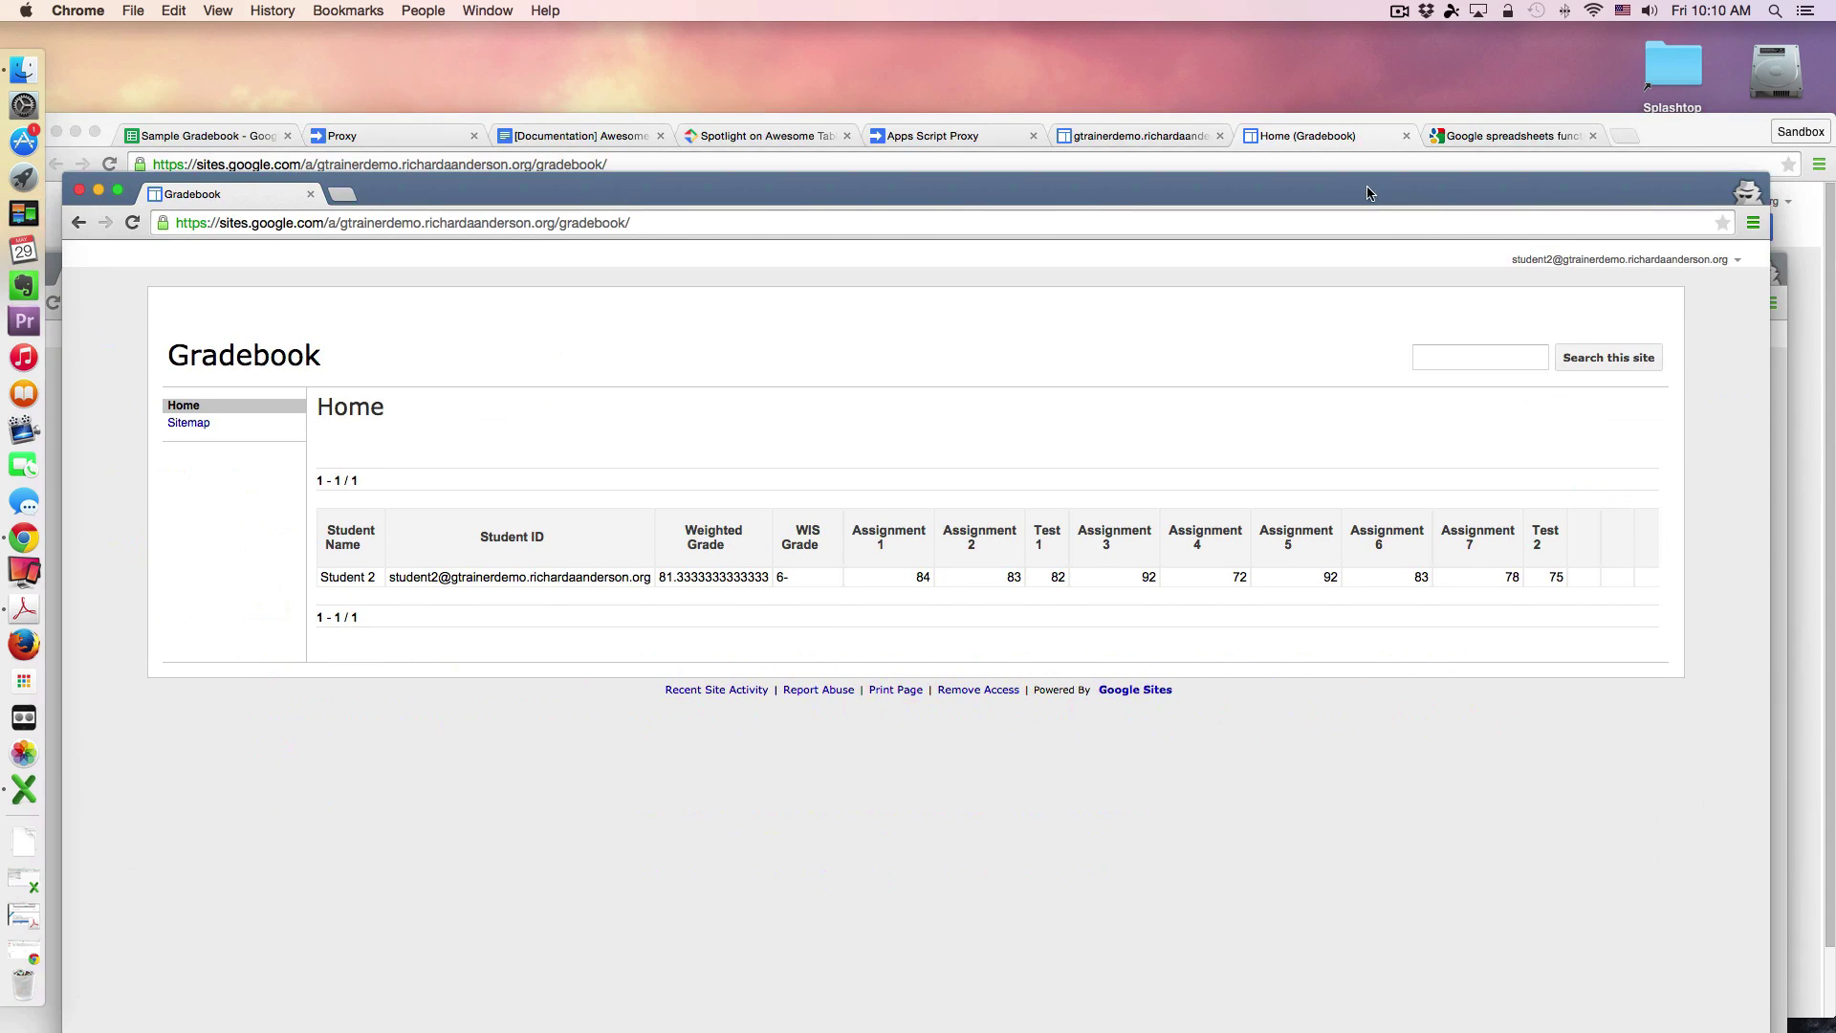
click(1690, 119)
drag(1690, 119, 1689, 61)
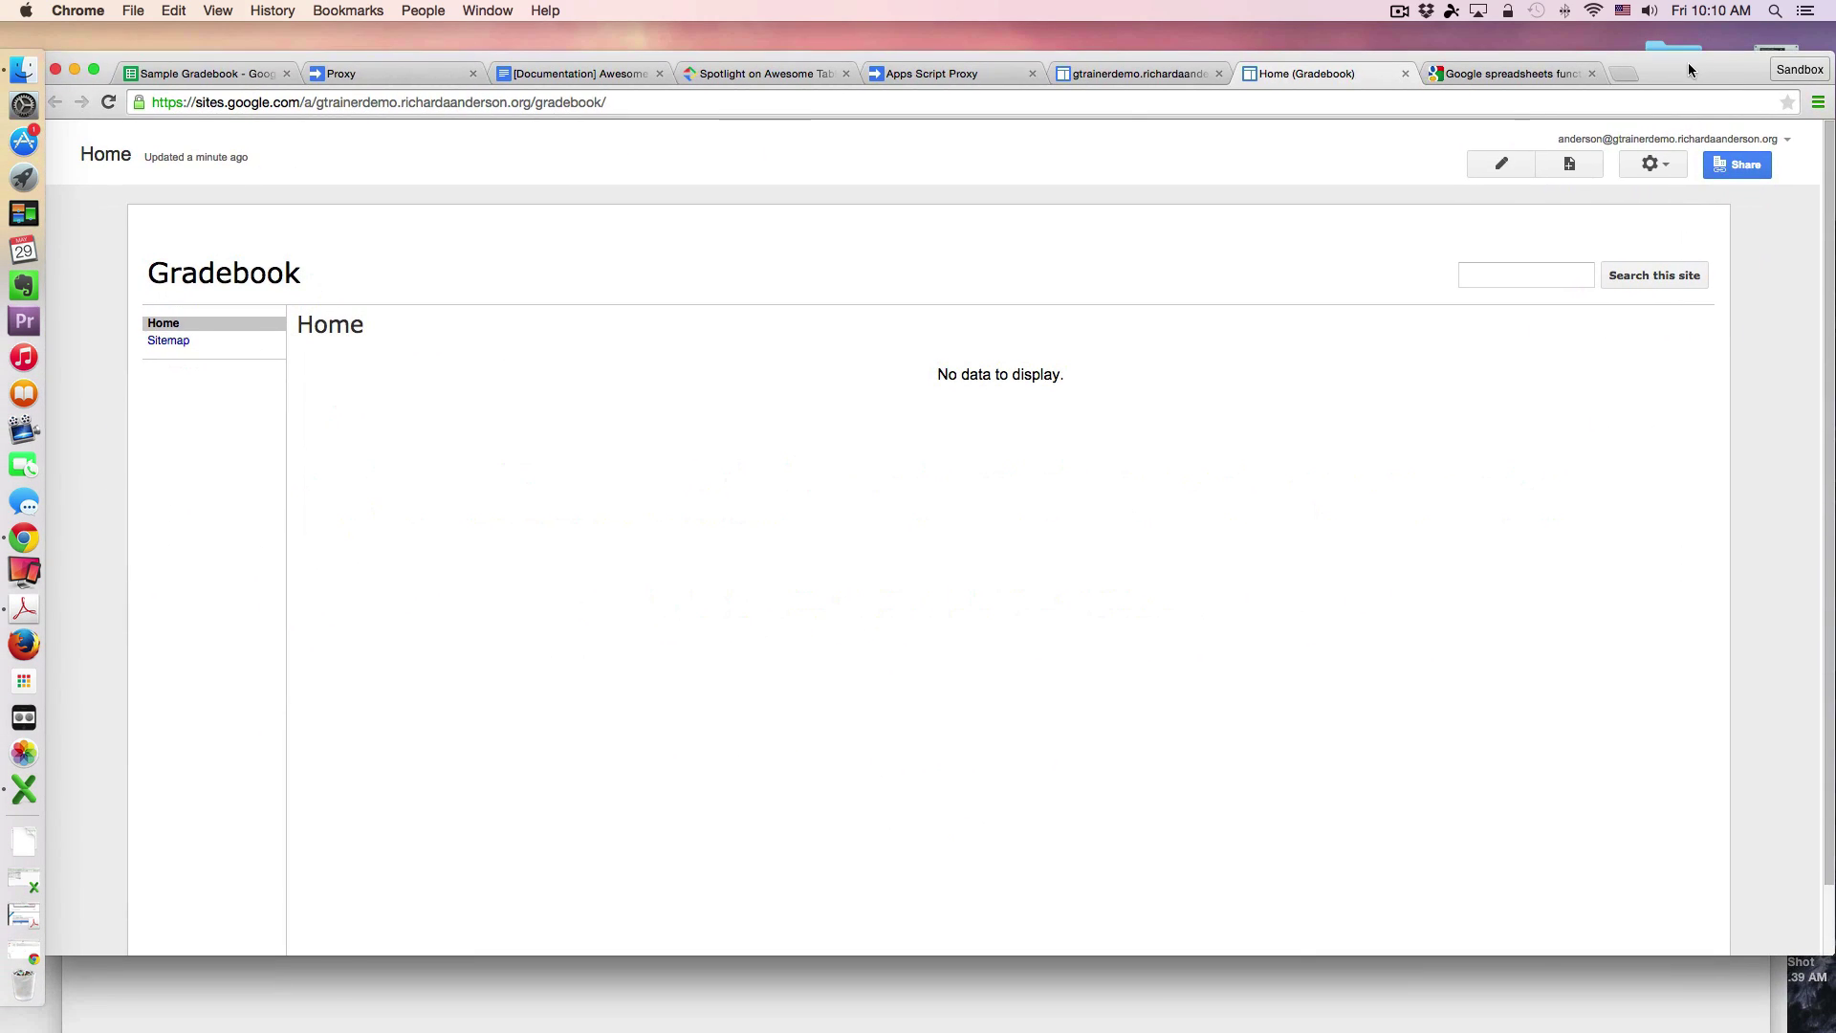
click(1501, 164)
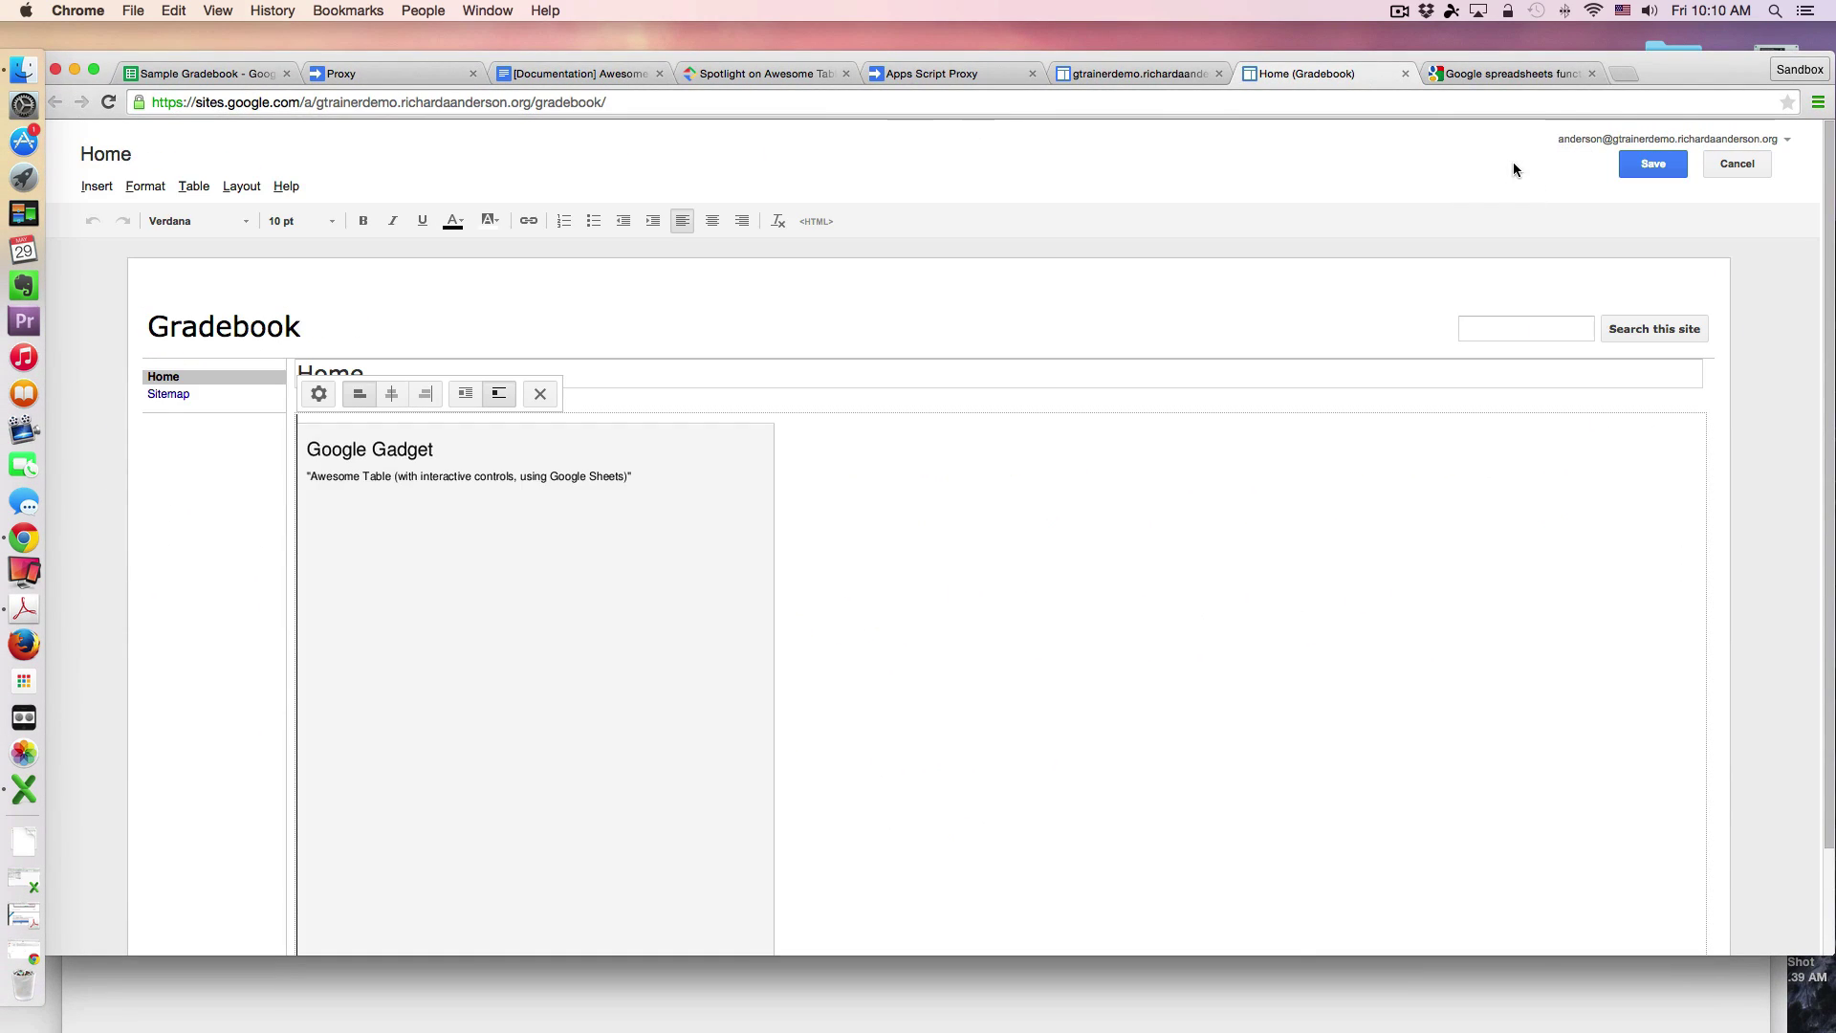
click(318, 393)
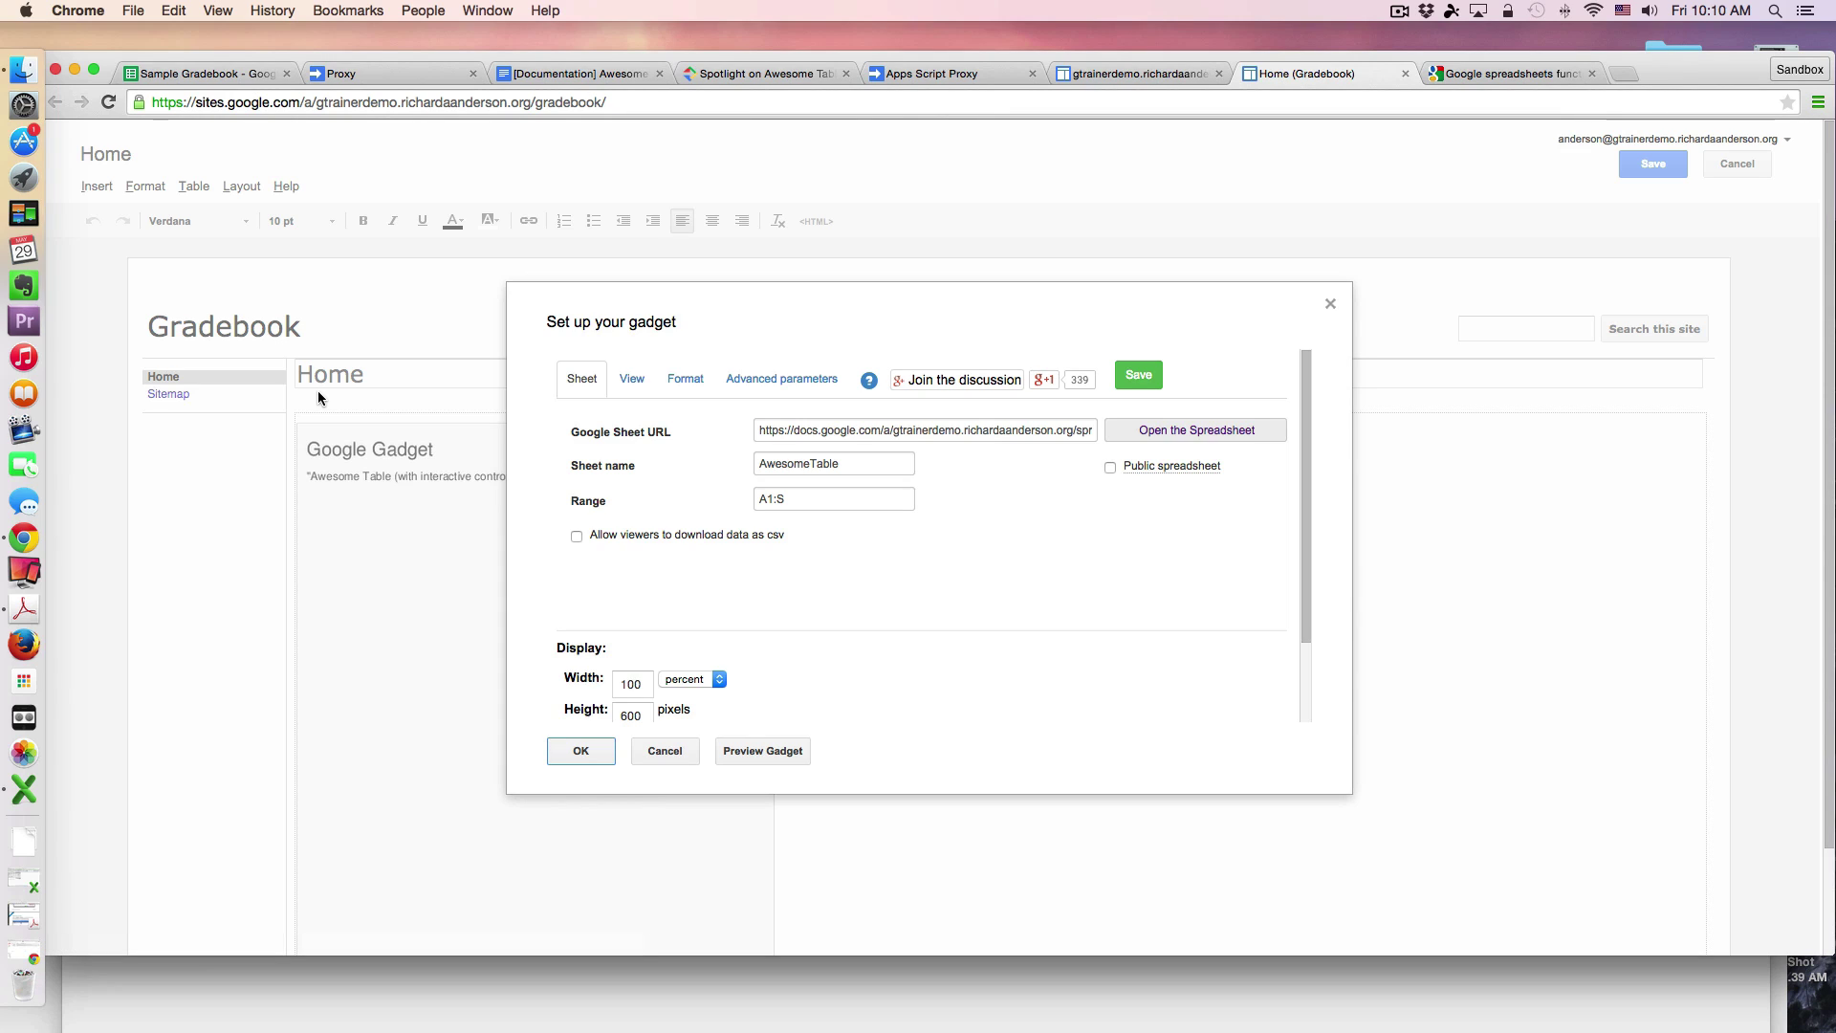
Step: Browse the More gadgets catalogue without adding anything, then reopen the Awesome Table gadget settings
click(665, 749)
click(97, 187)
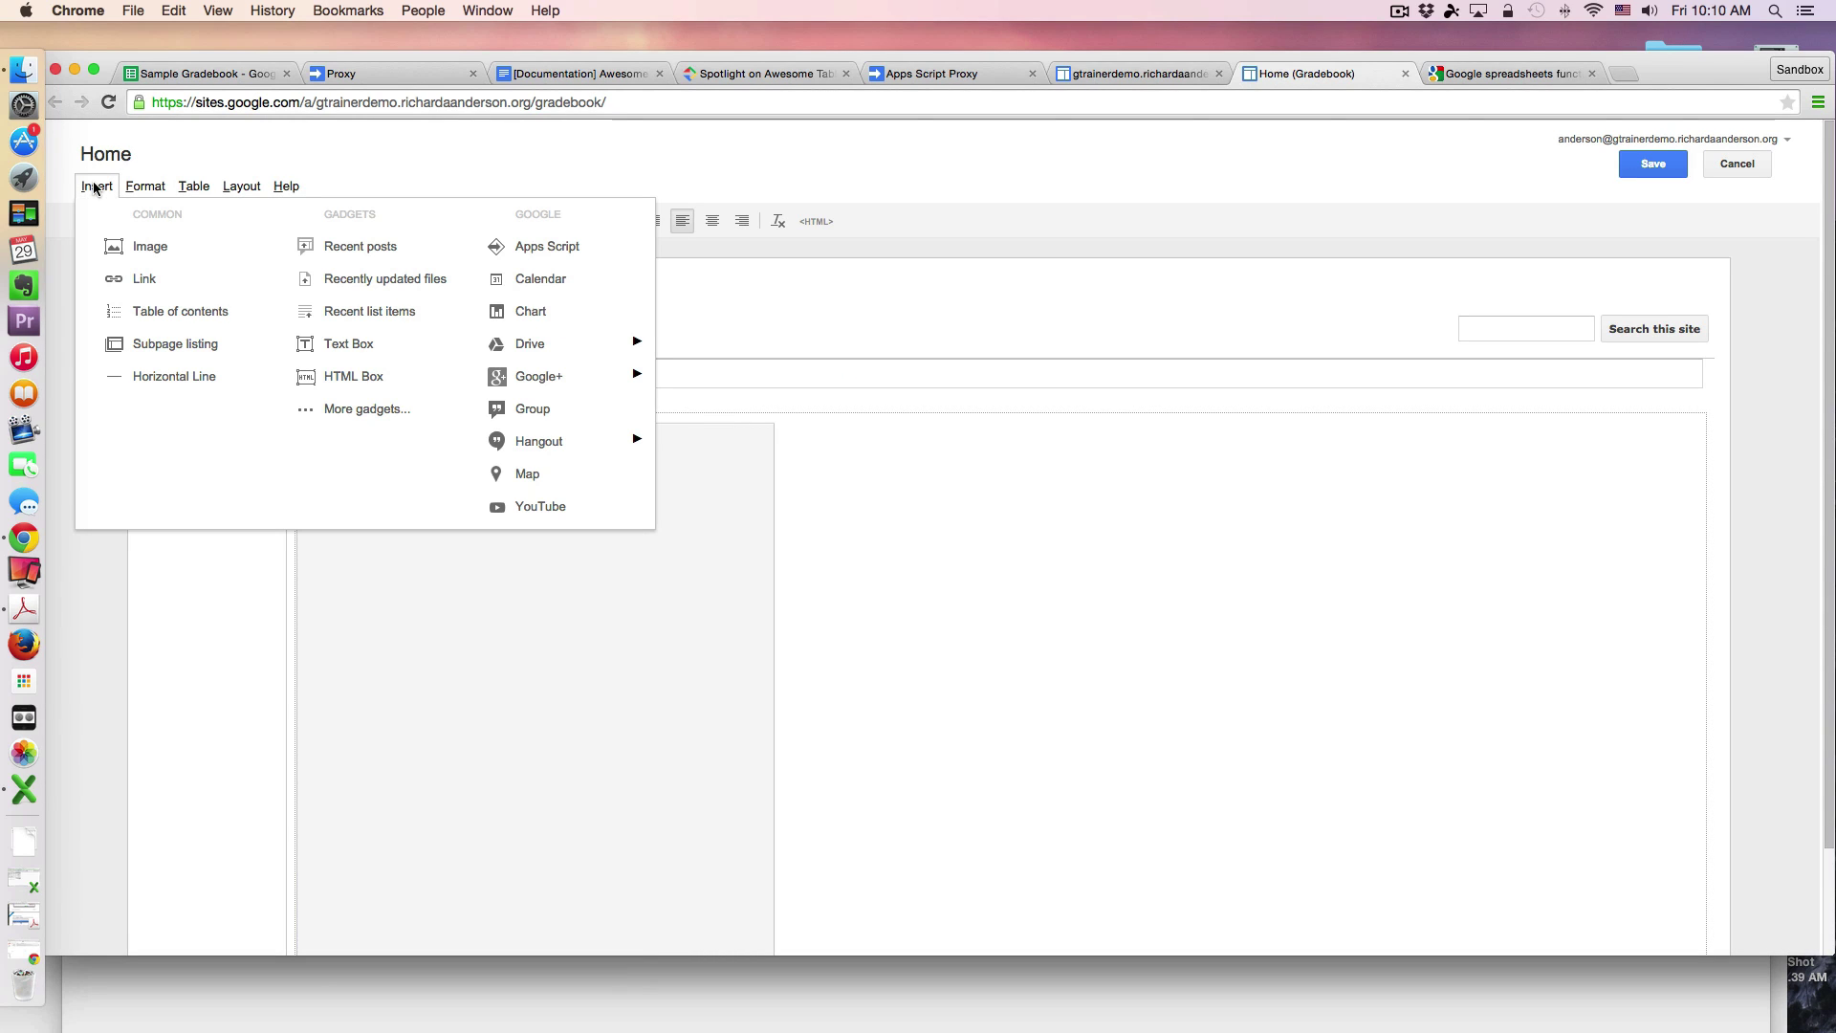
click(367, 409)
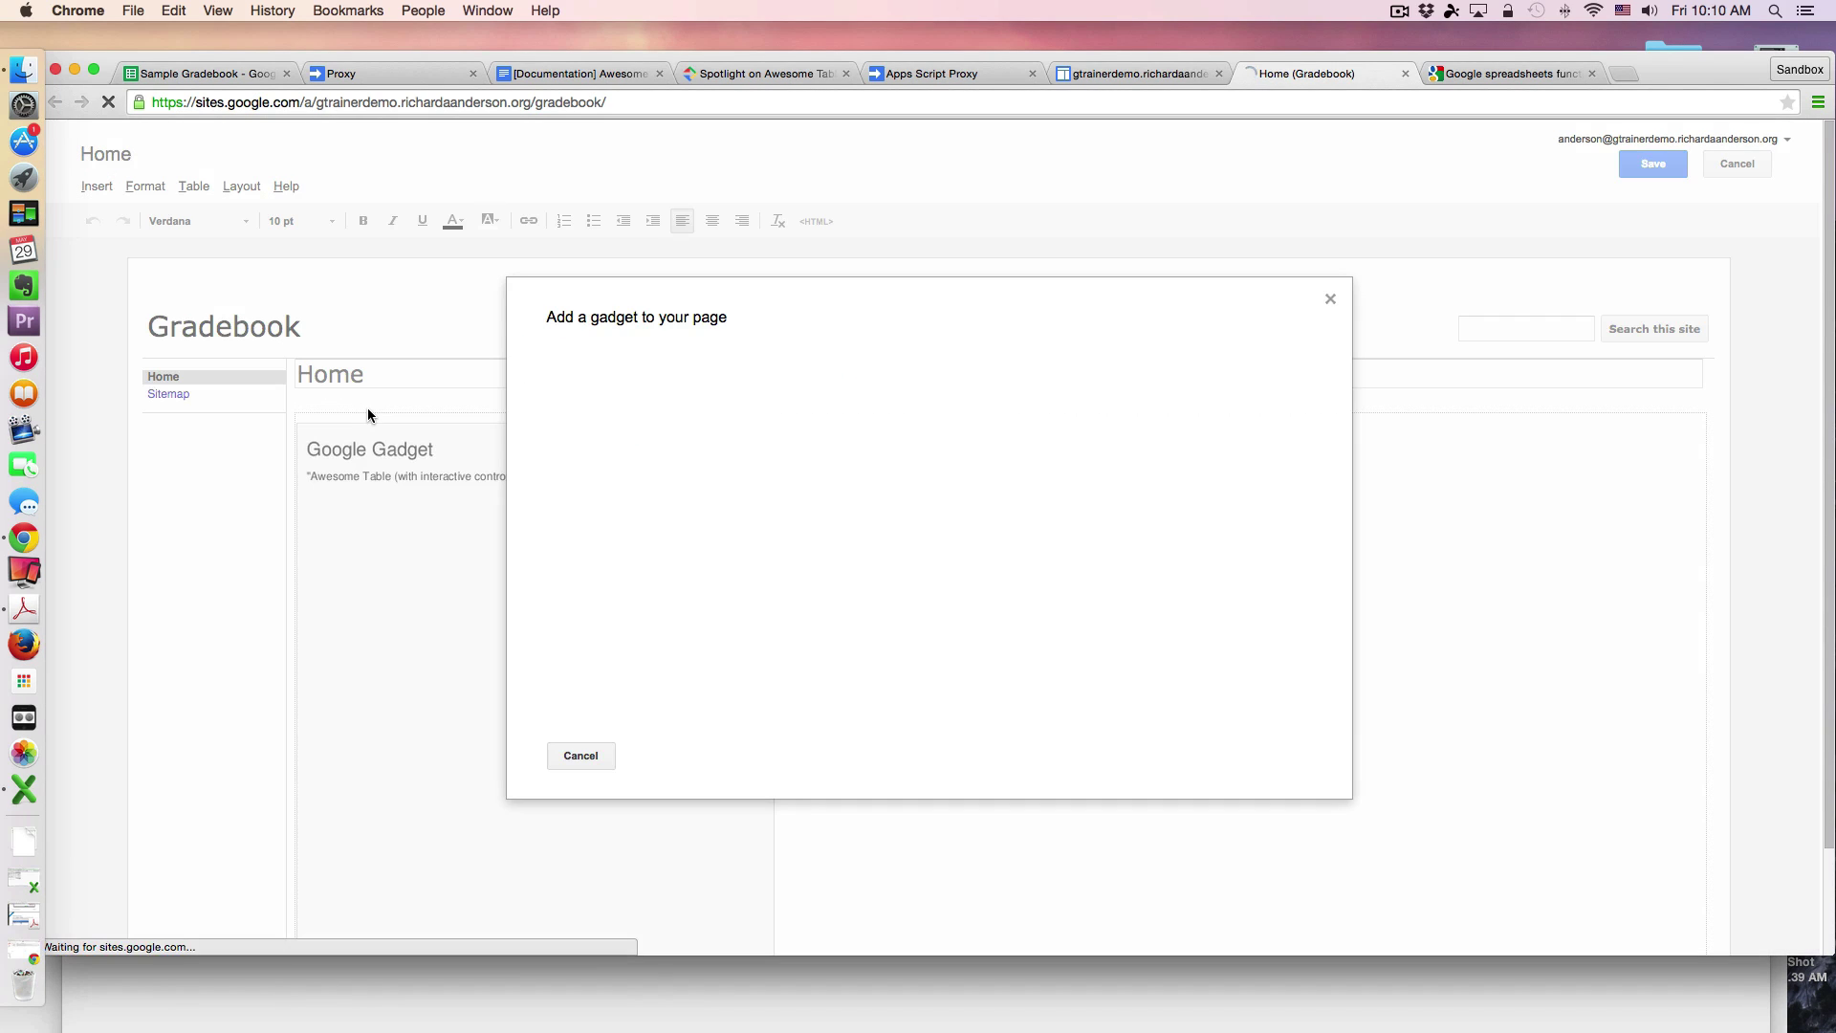
scroll(942, 576, down, 10)
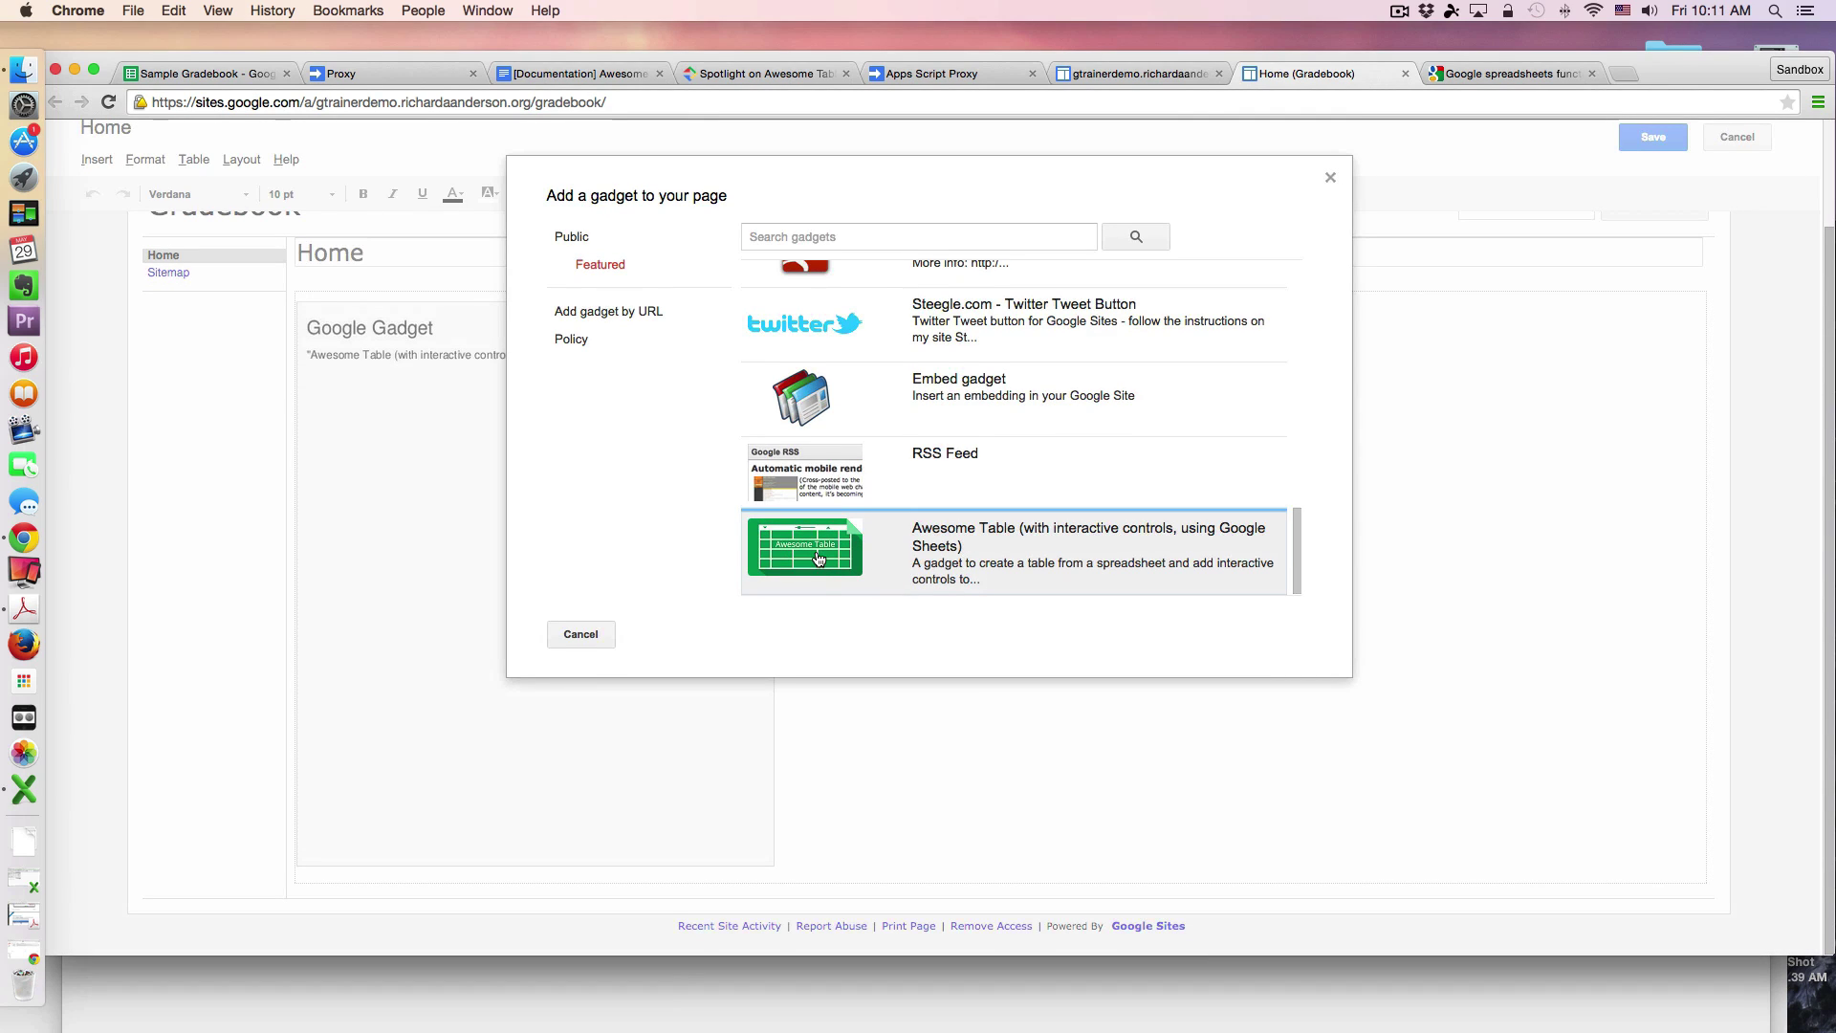
click(593, 636)
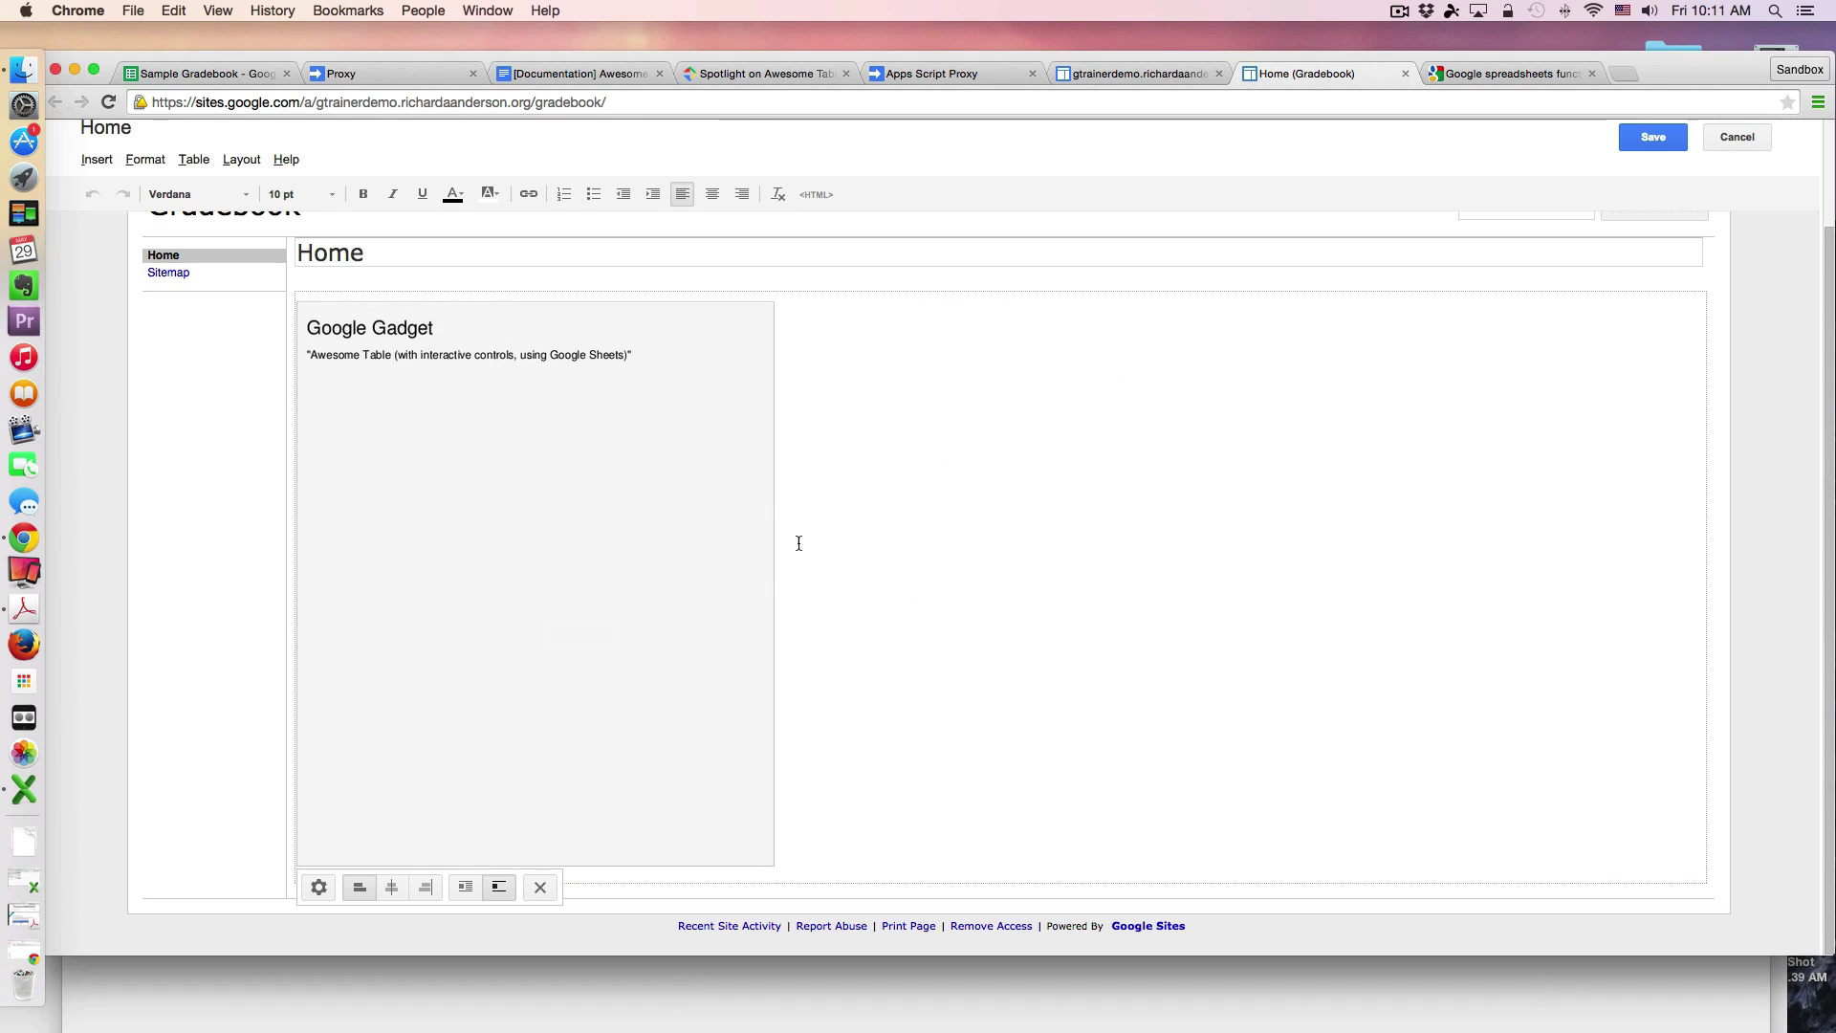
click(319, 887)
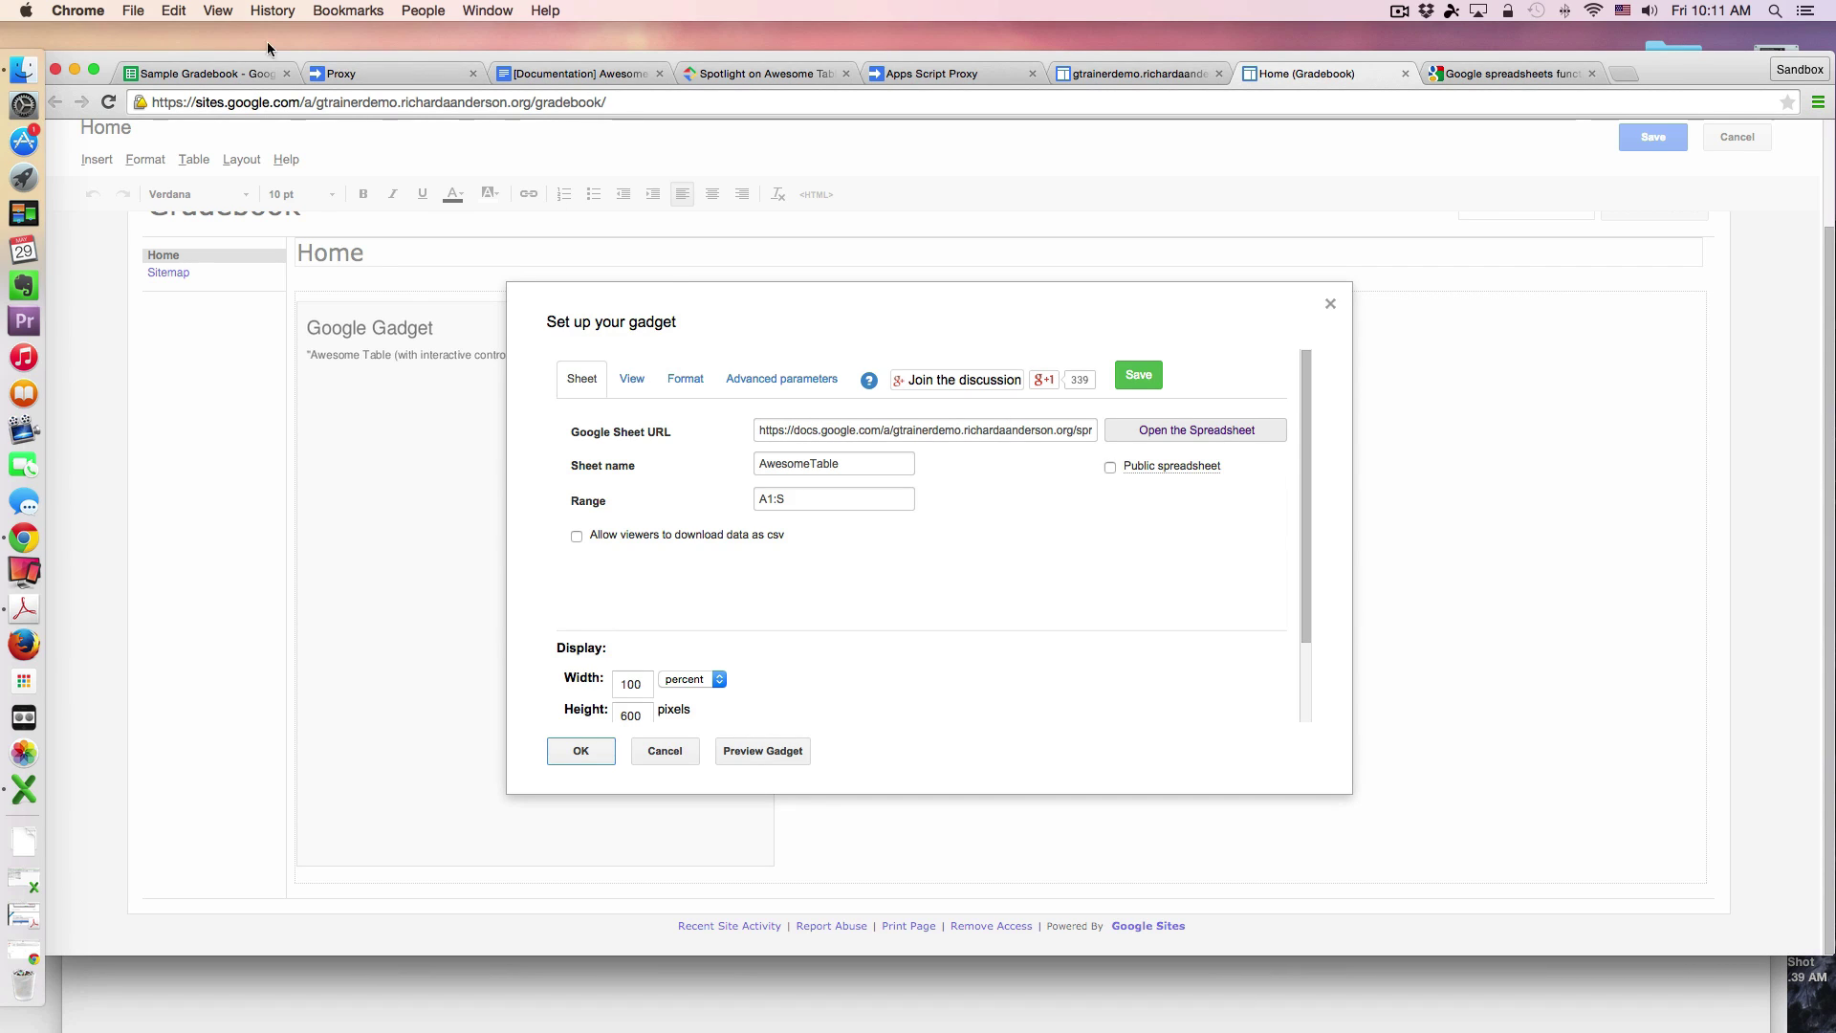
Step: Look through the Sample Gradebook's sheets, settle on AwesomeTable, and select the spreadsheet's web address
click(232, 67)
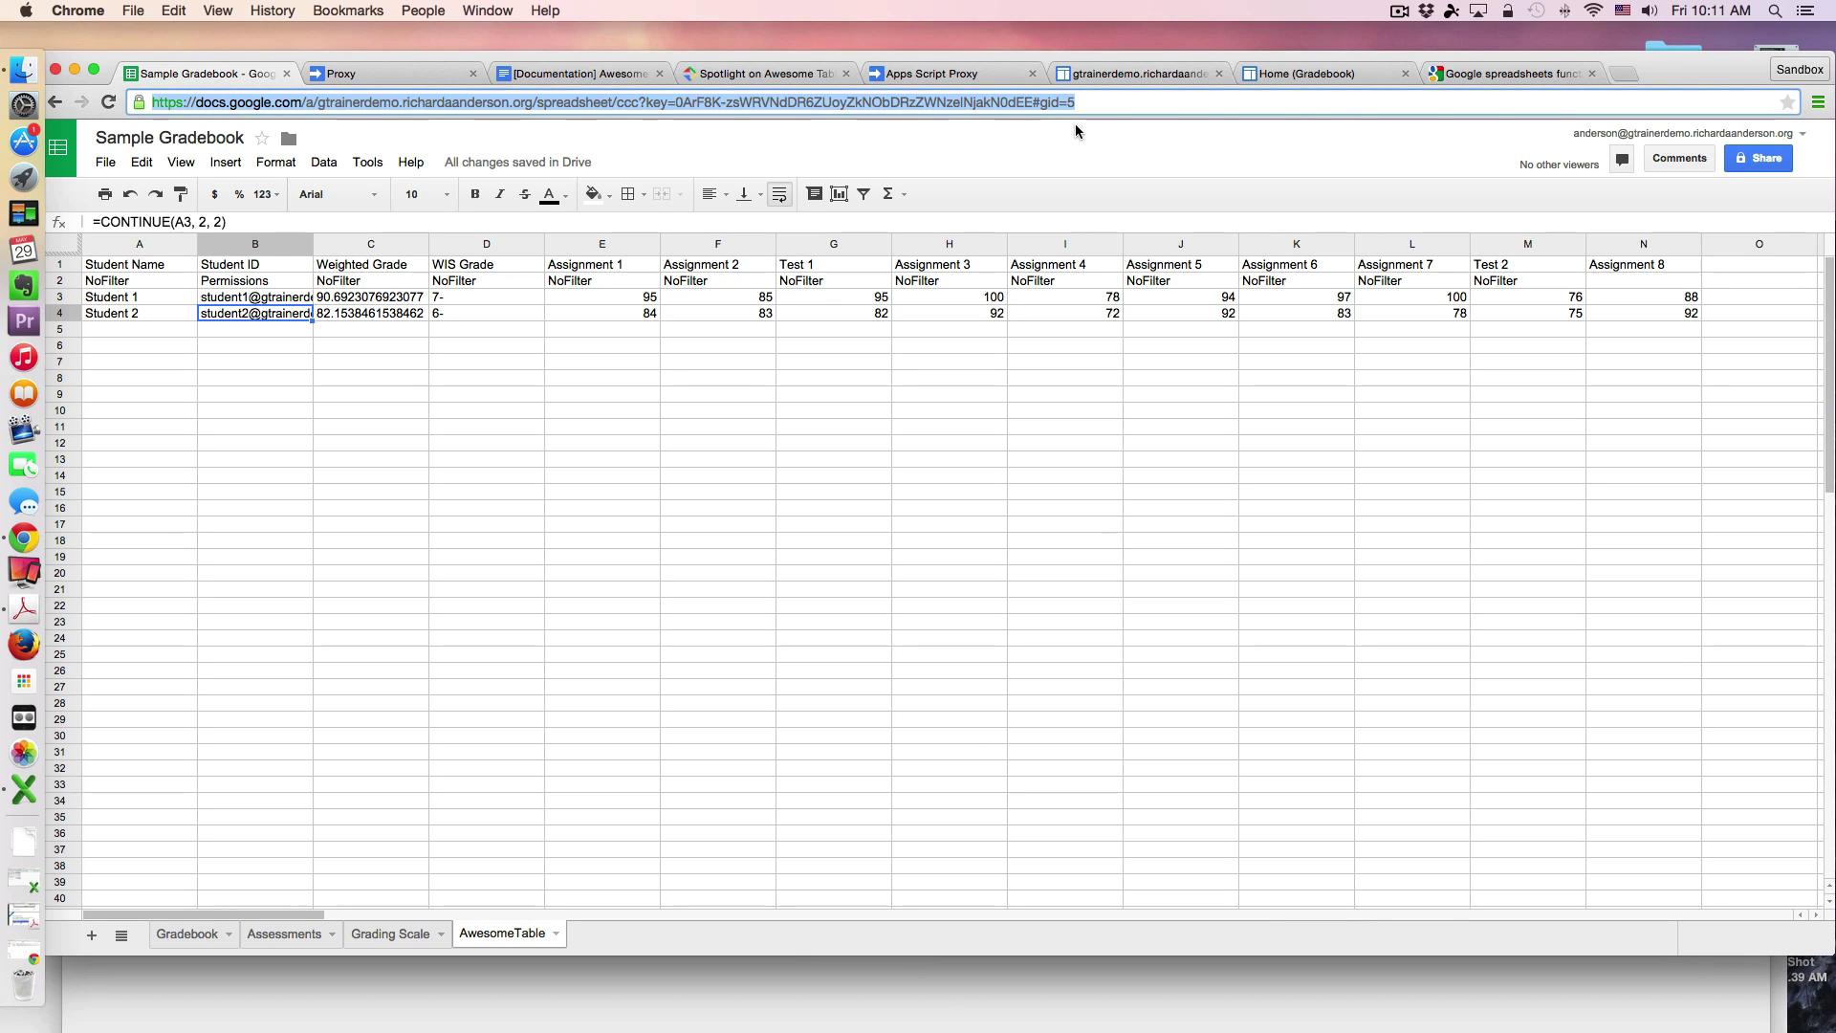
click(381, 934)
click(304, 940)
click(191, 935)
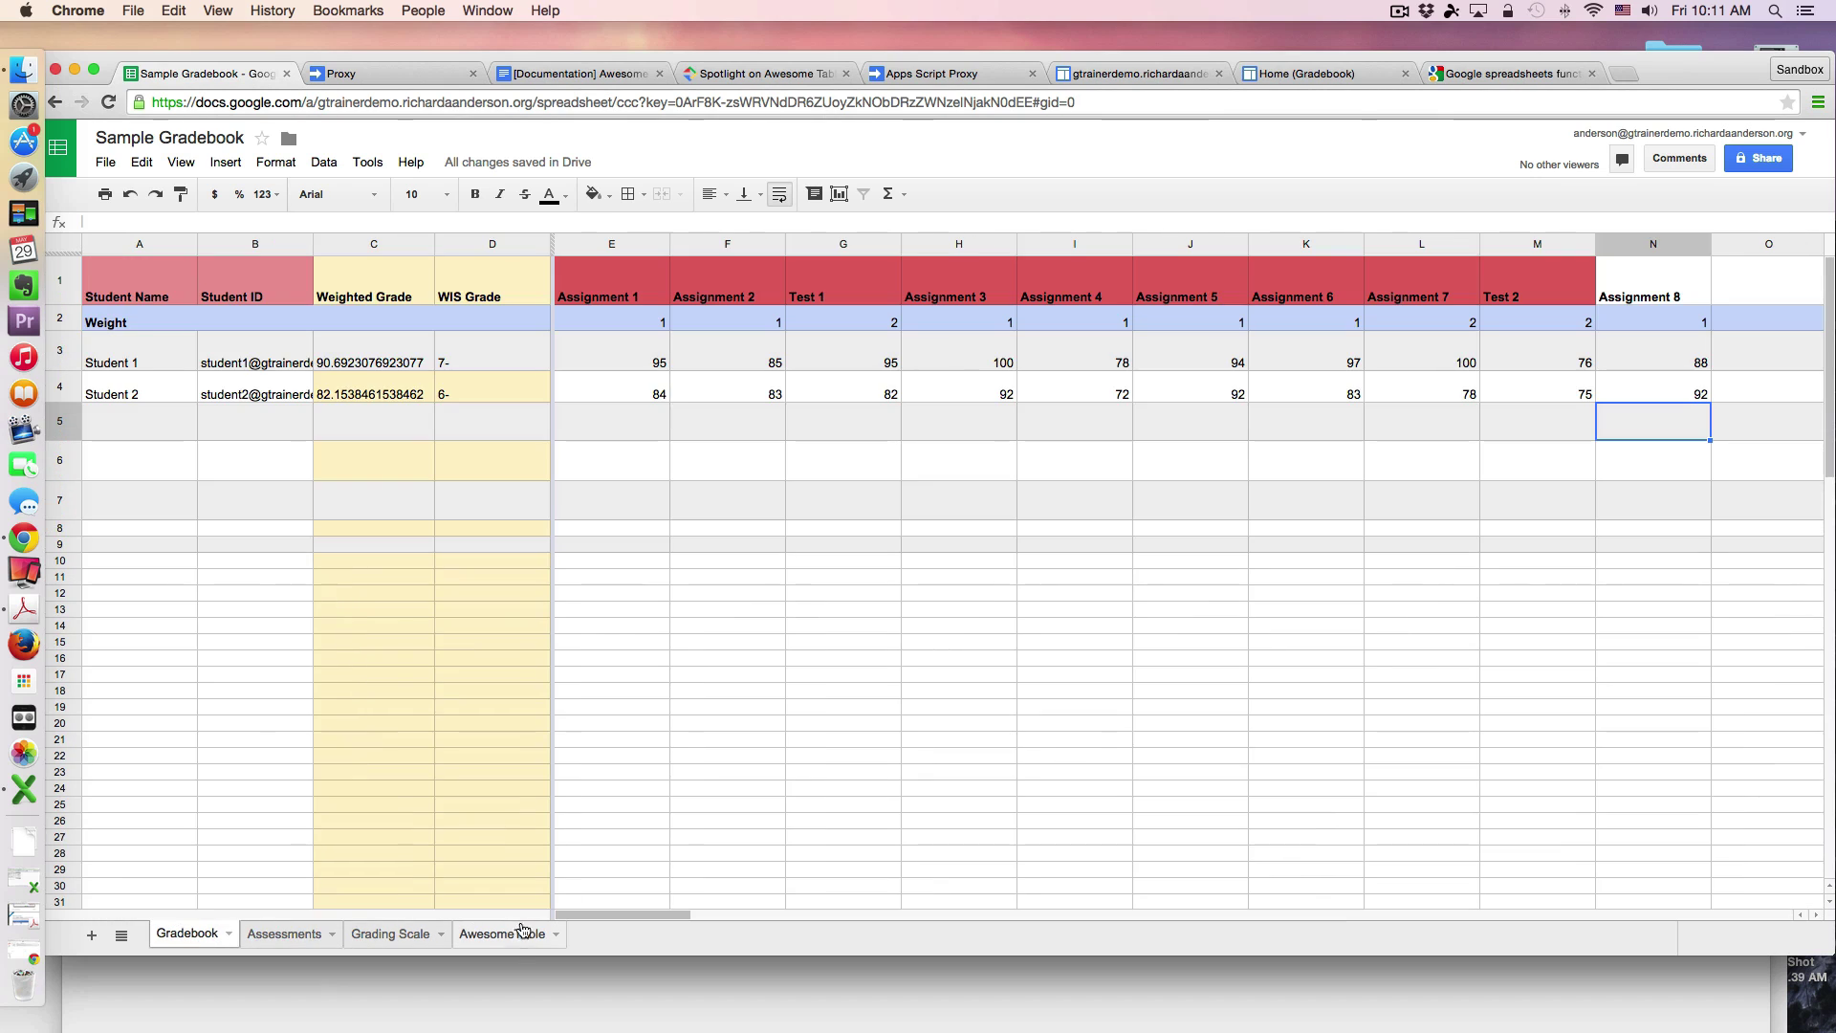
click(512, 935)
click(432, 940)
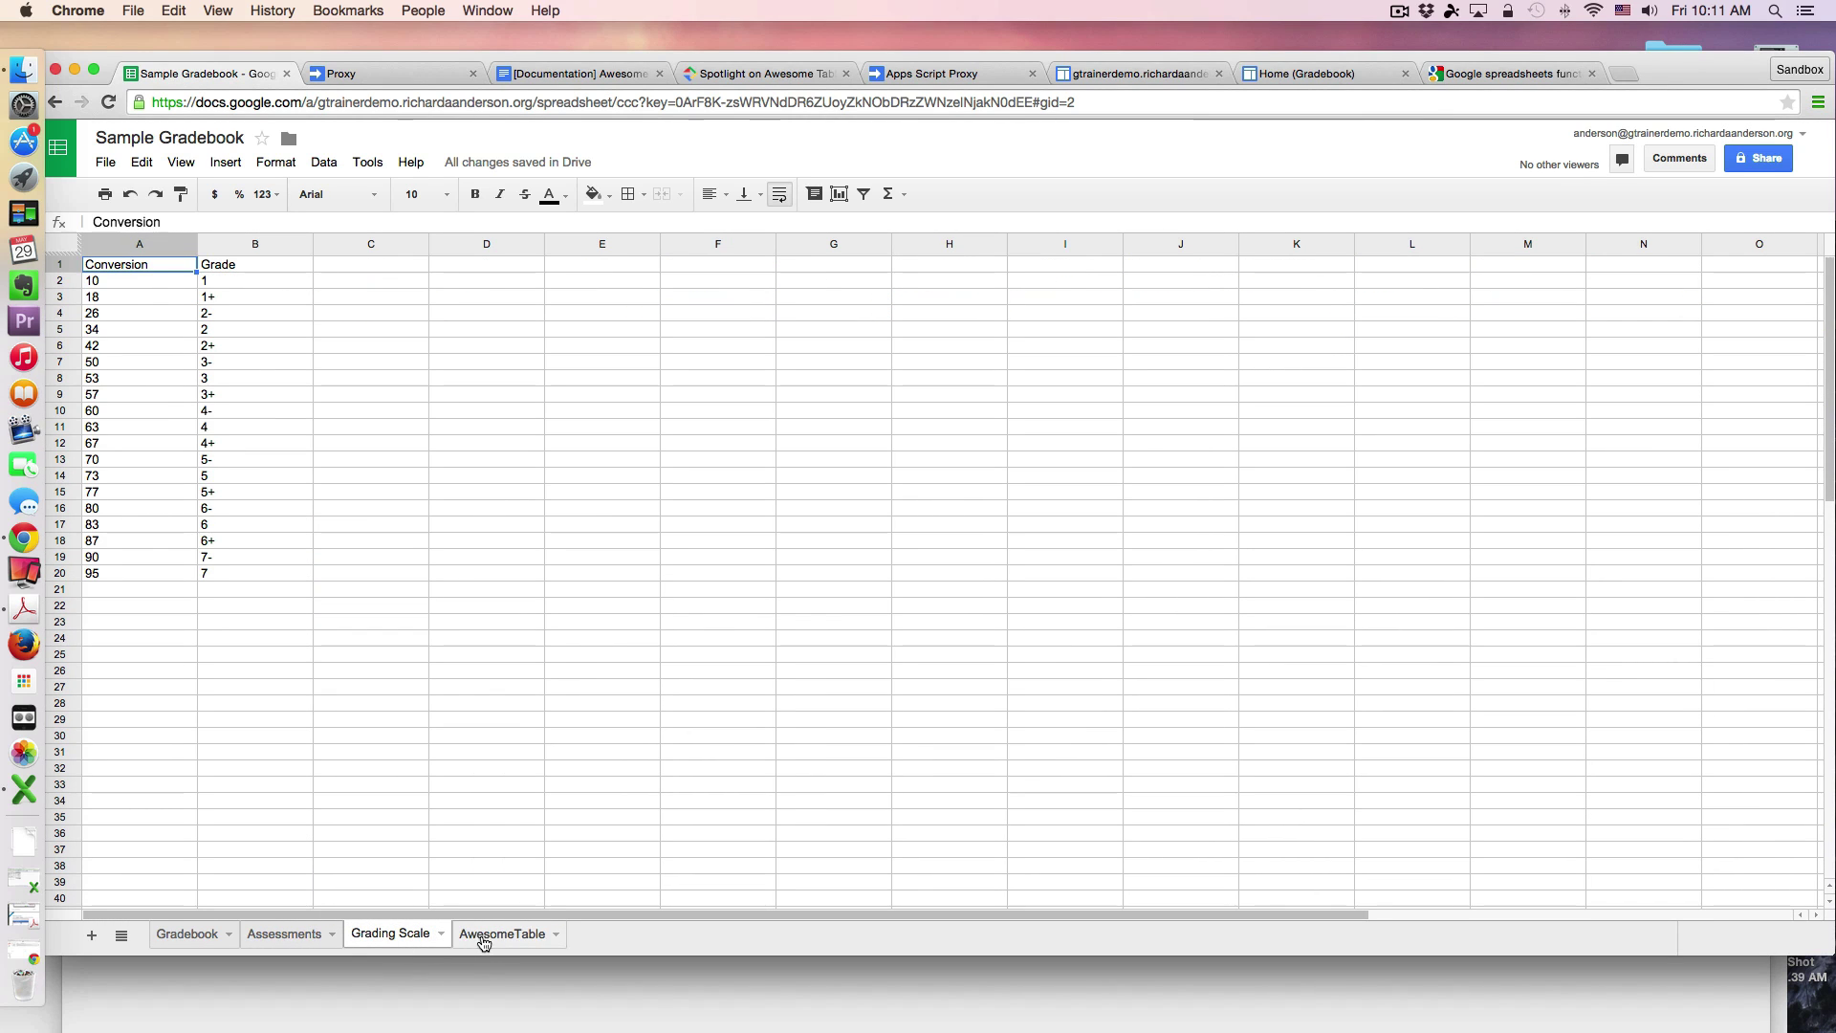
click(492, 940)
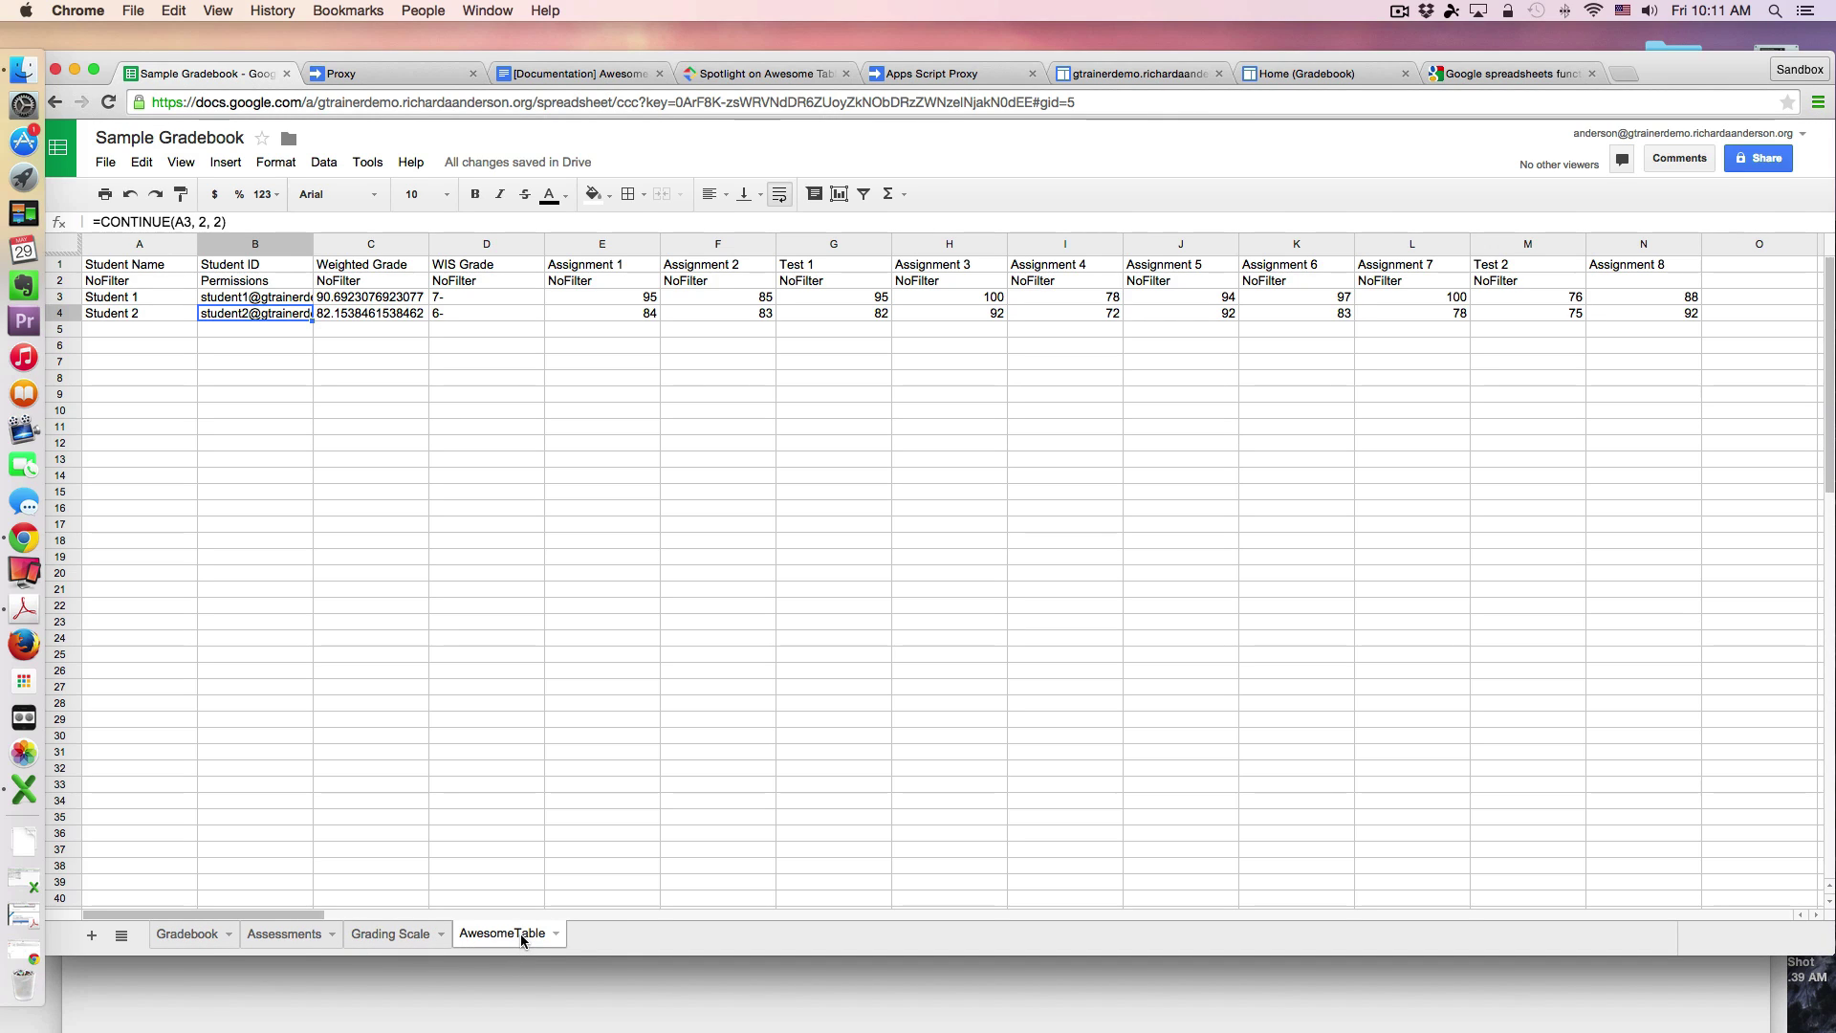
click(1121, 100)
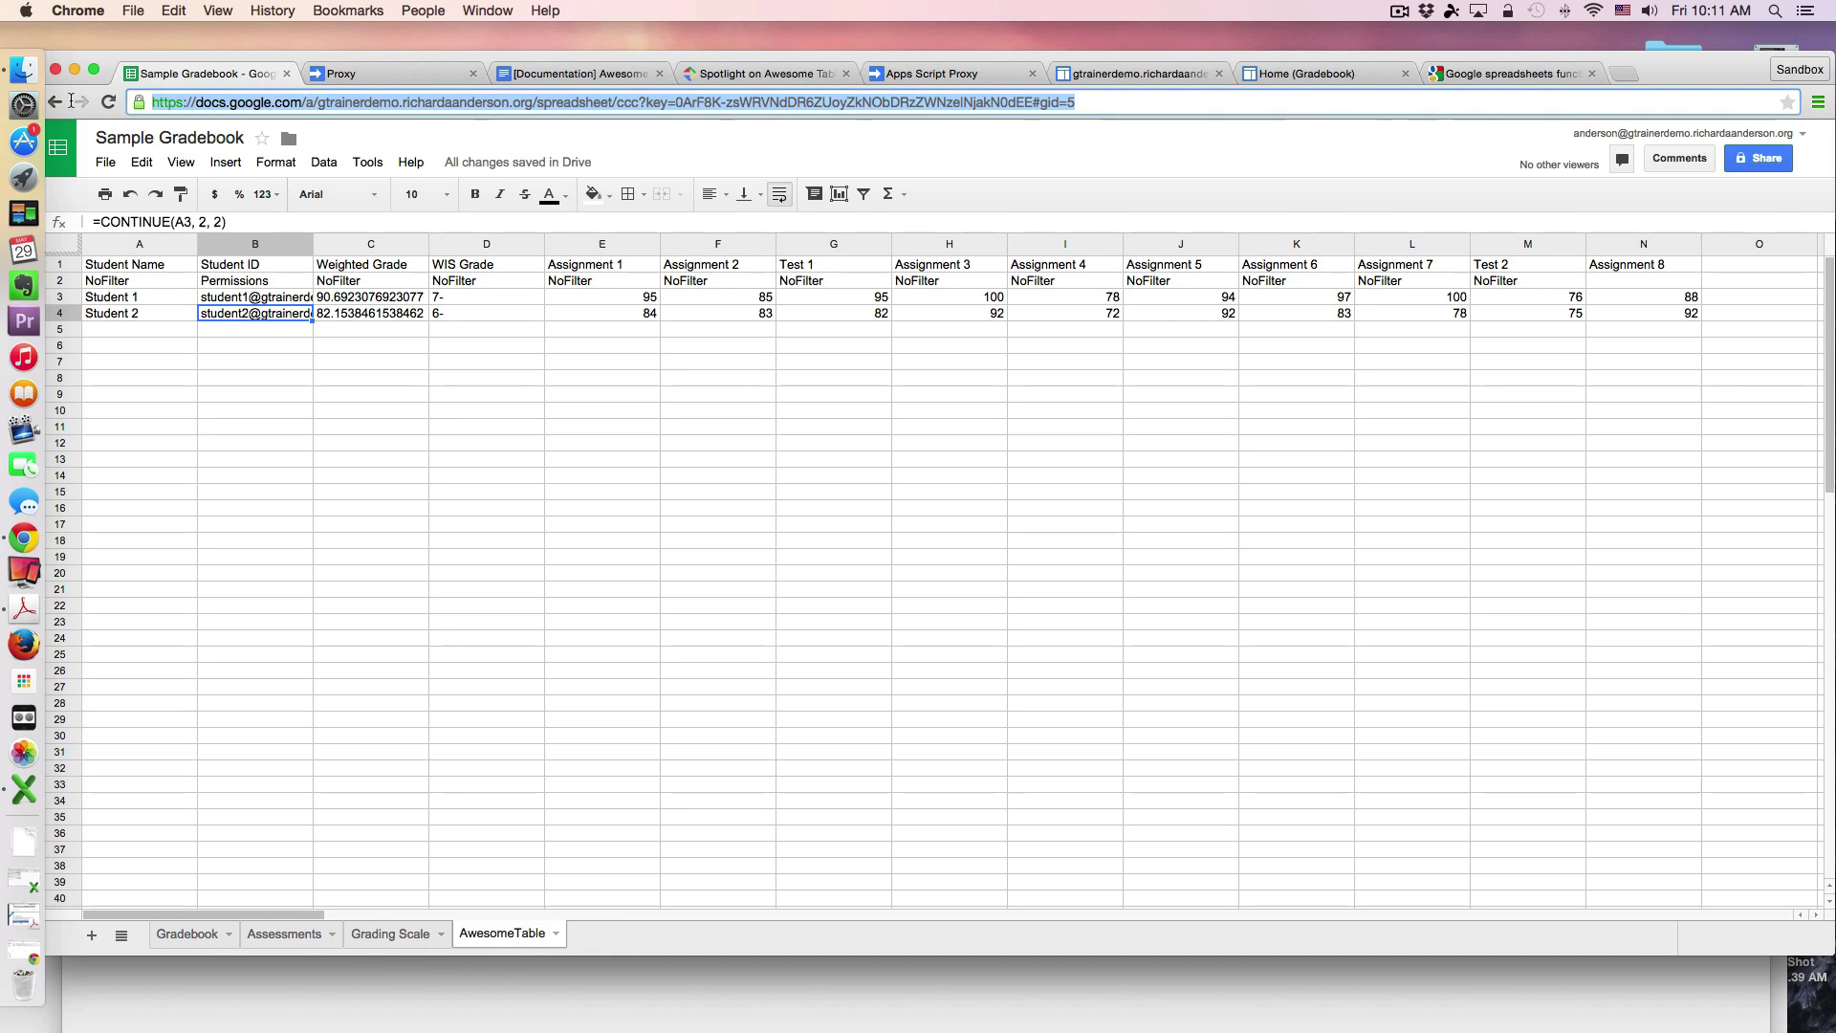
Step: Verify the gadget's Google Sheet URL, sheet name AwesomeTable and range A1:S against the spreadsheet
click(1349, 75)
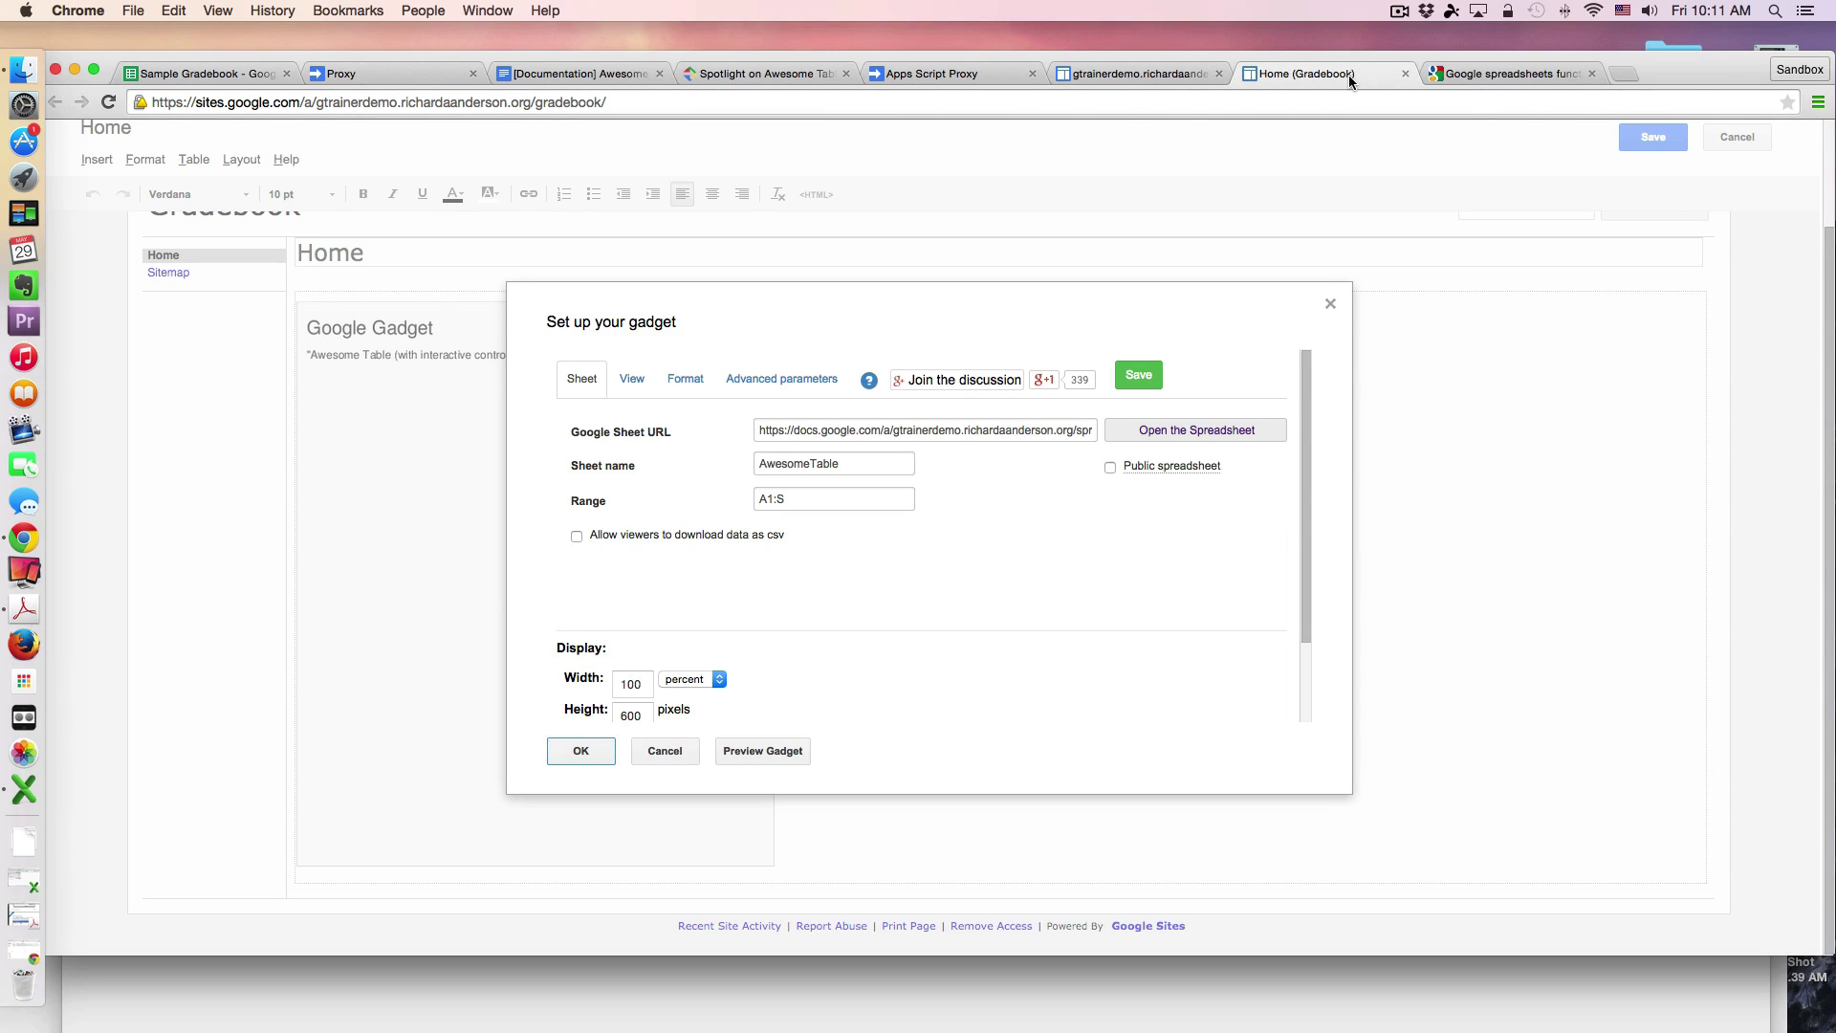
click(1027, 437)
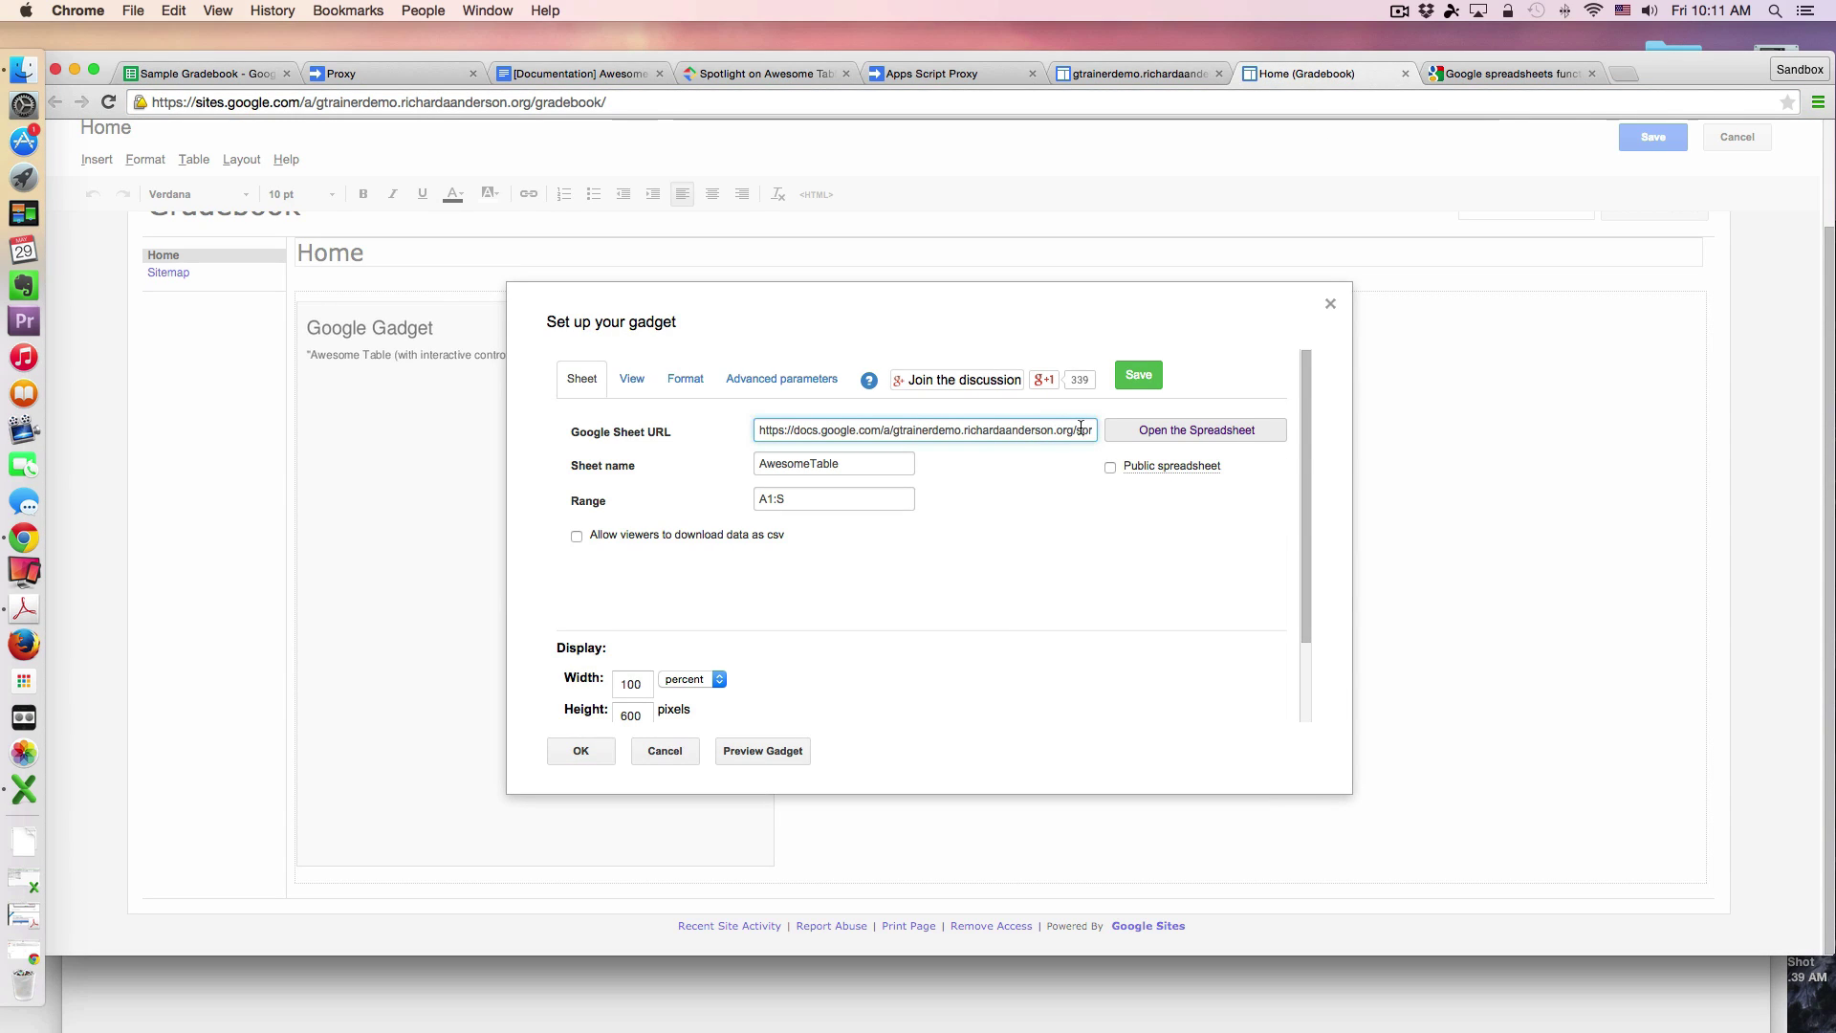
click(902, 466)
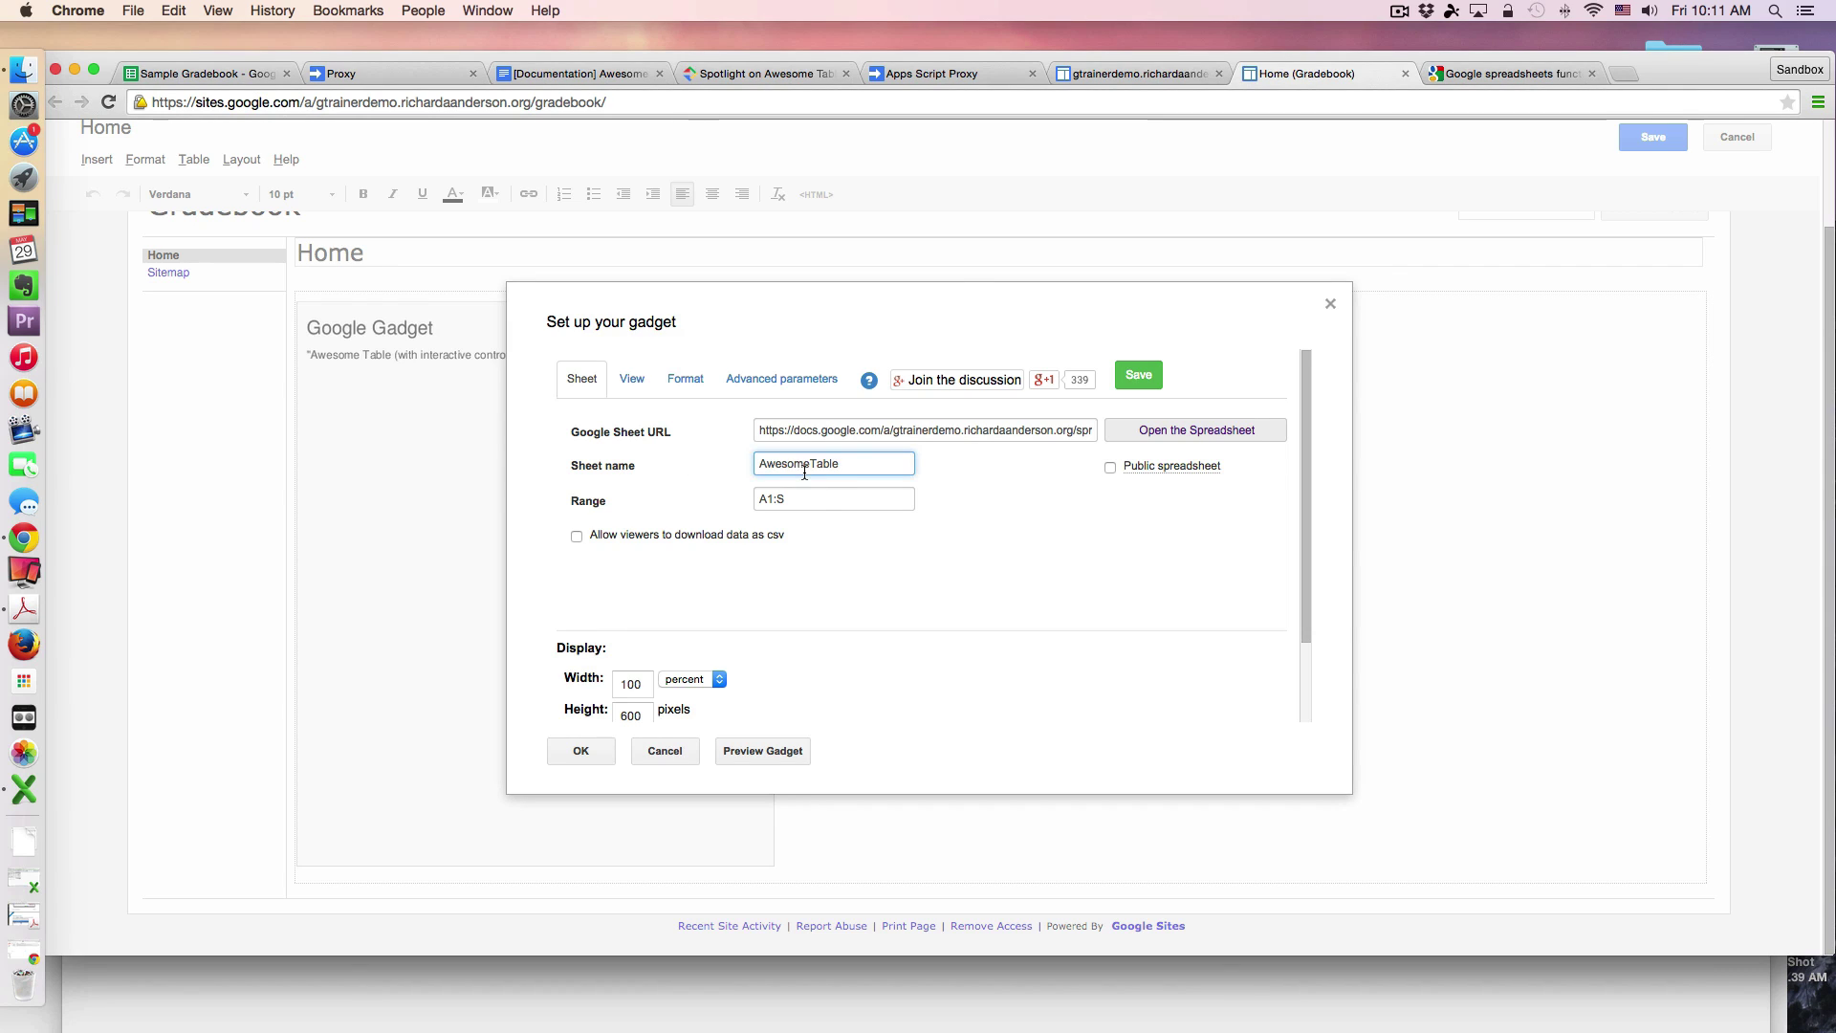
click(182, 71)
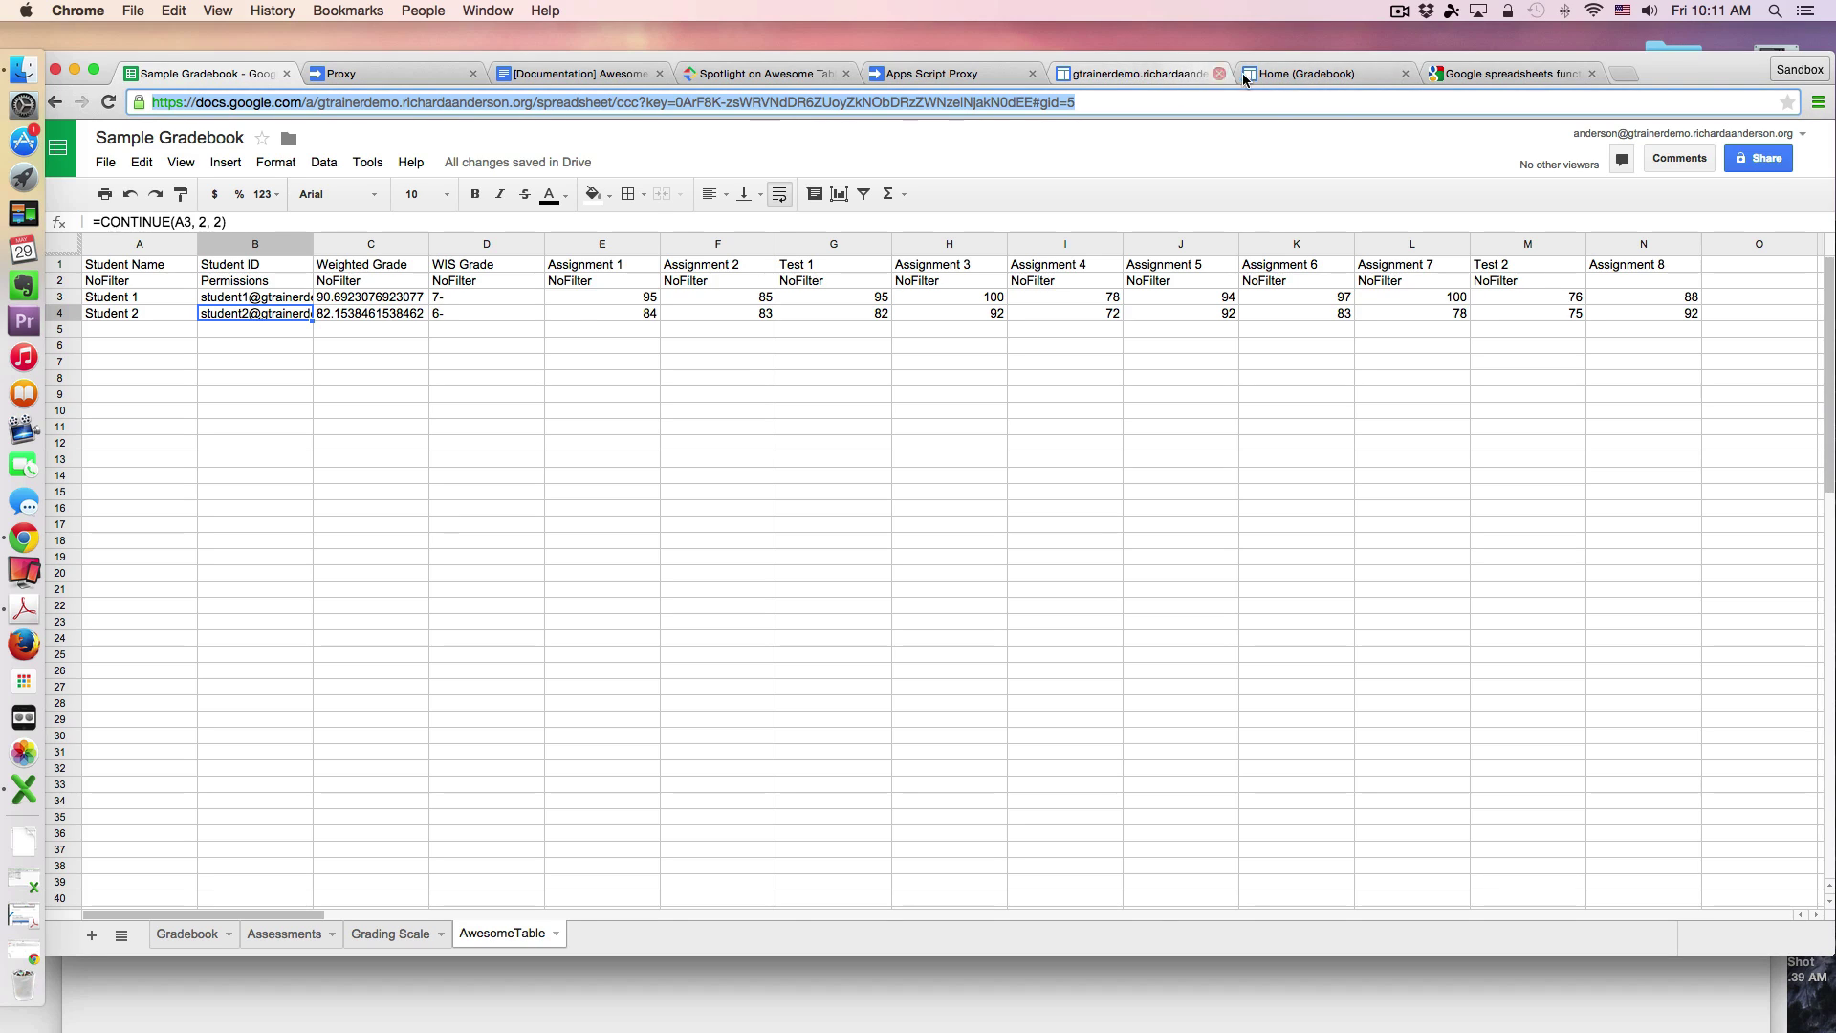
click(1301, 74)
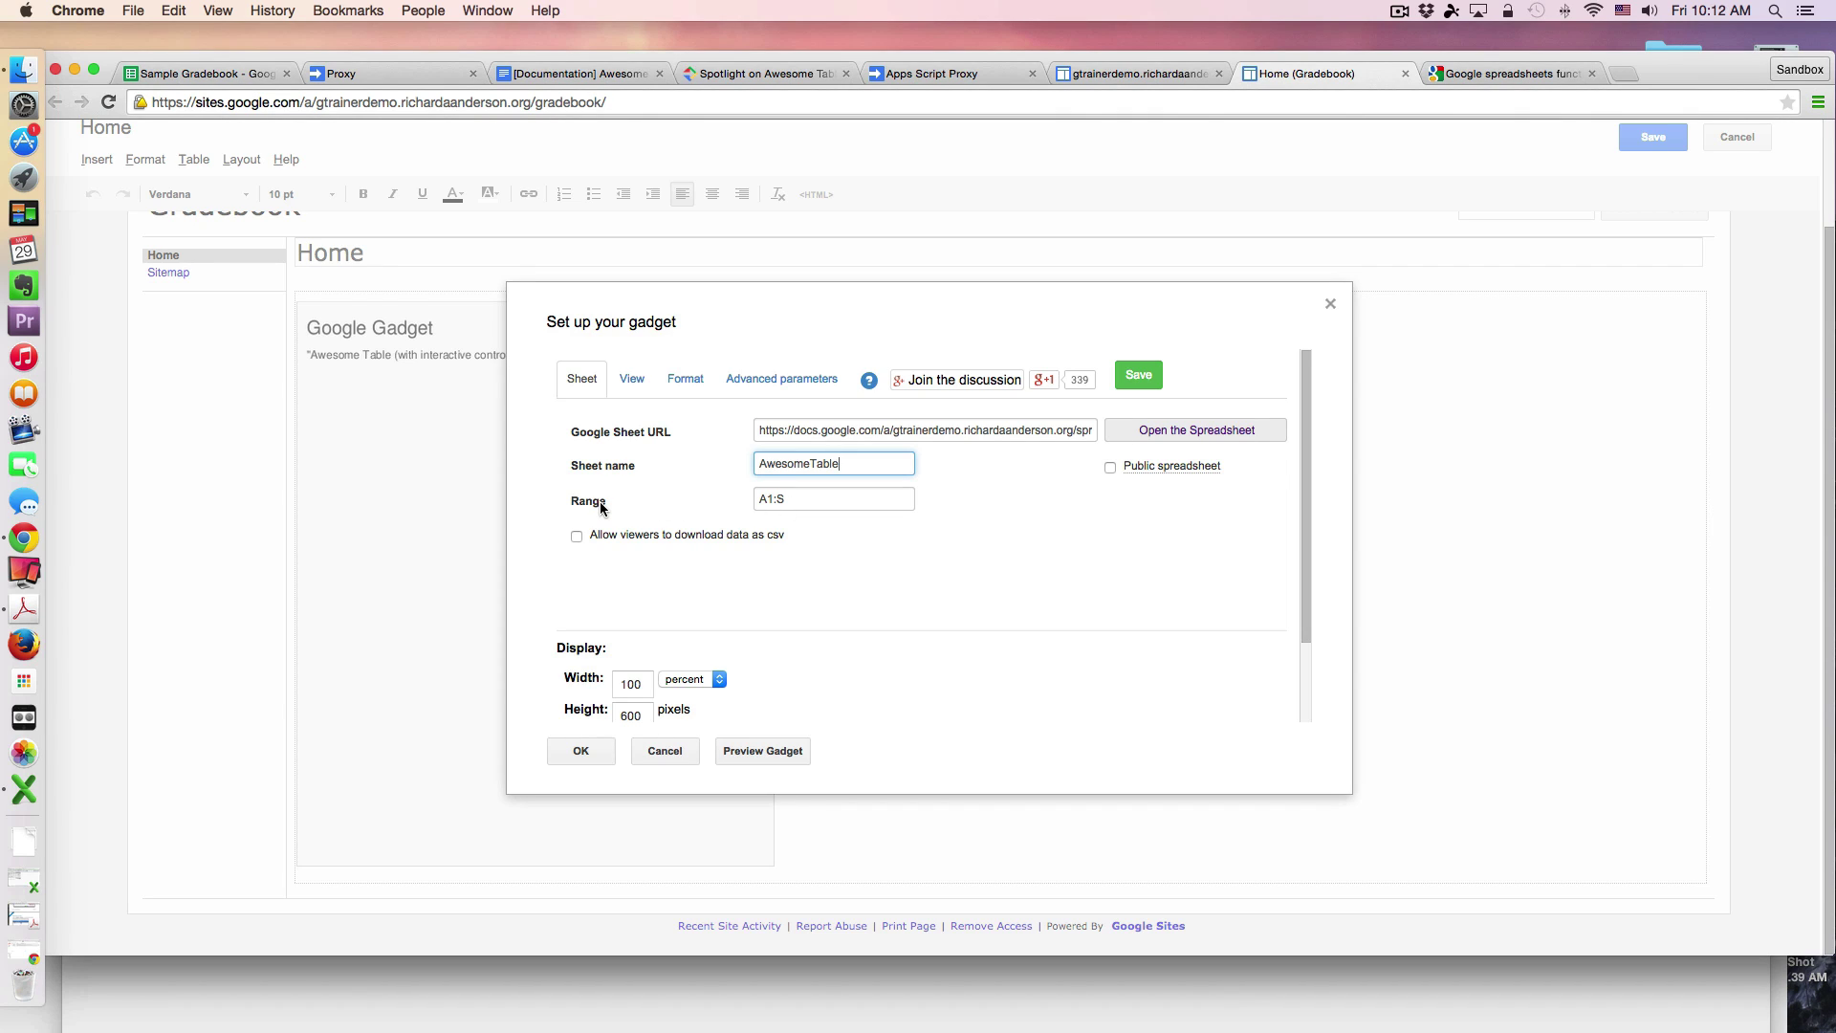
click(796, 499)
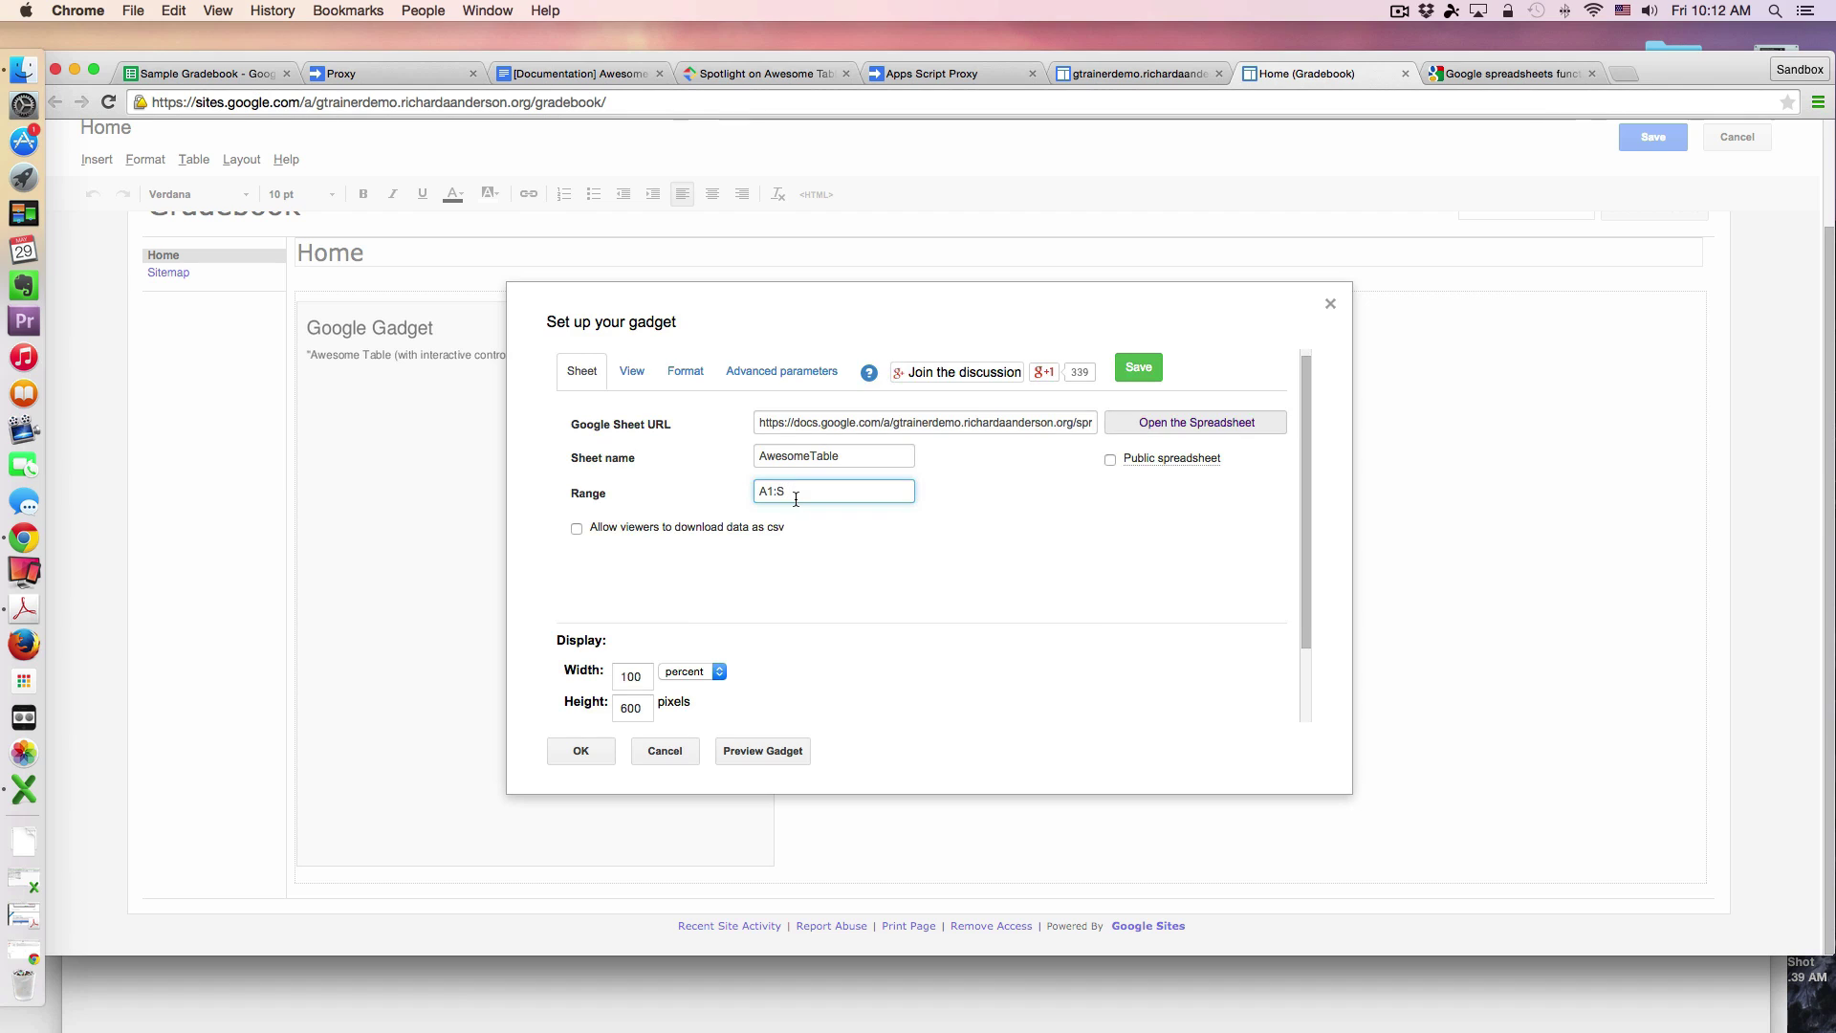
scroll(796, 499, up, 1)
scroll(794, 497, up, 1)
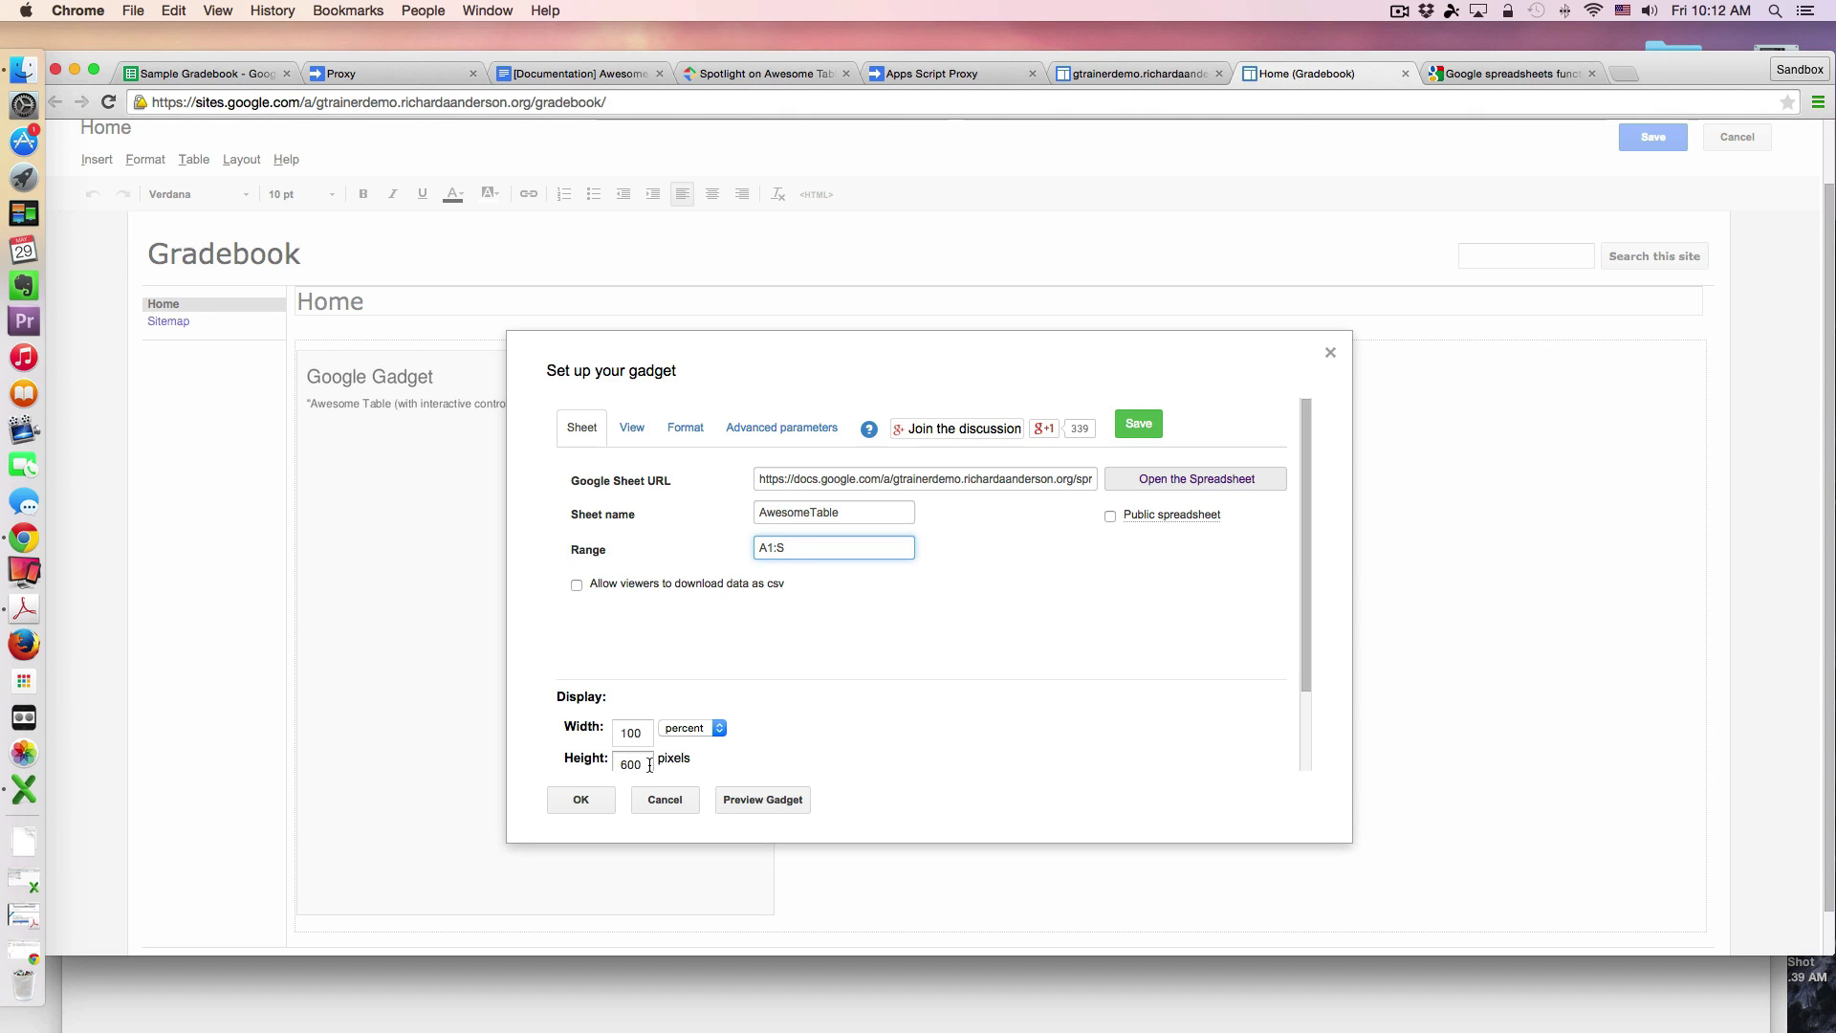
Step: Review the gadget's View display options, then its Format tab, leaving the insideFilter caption unchanged
click(638, 429)
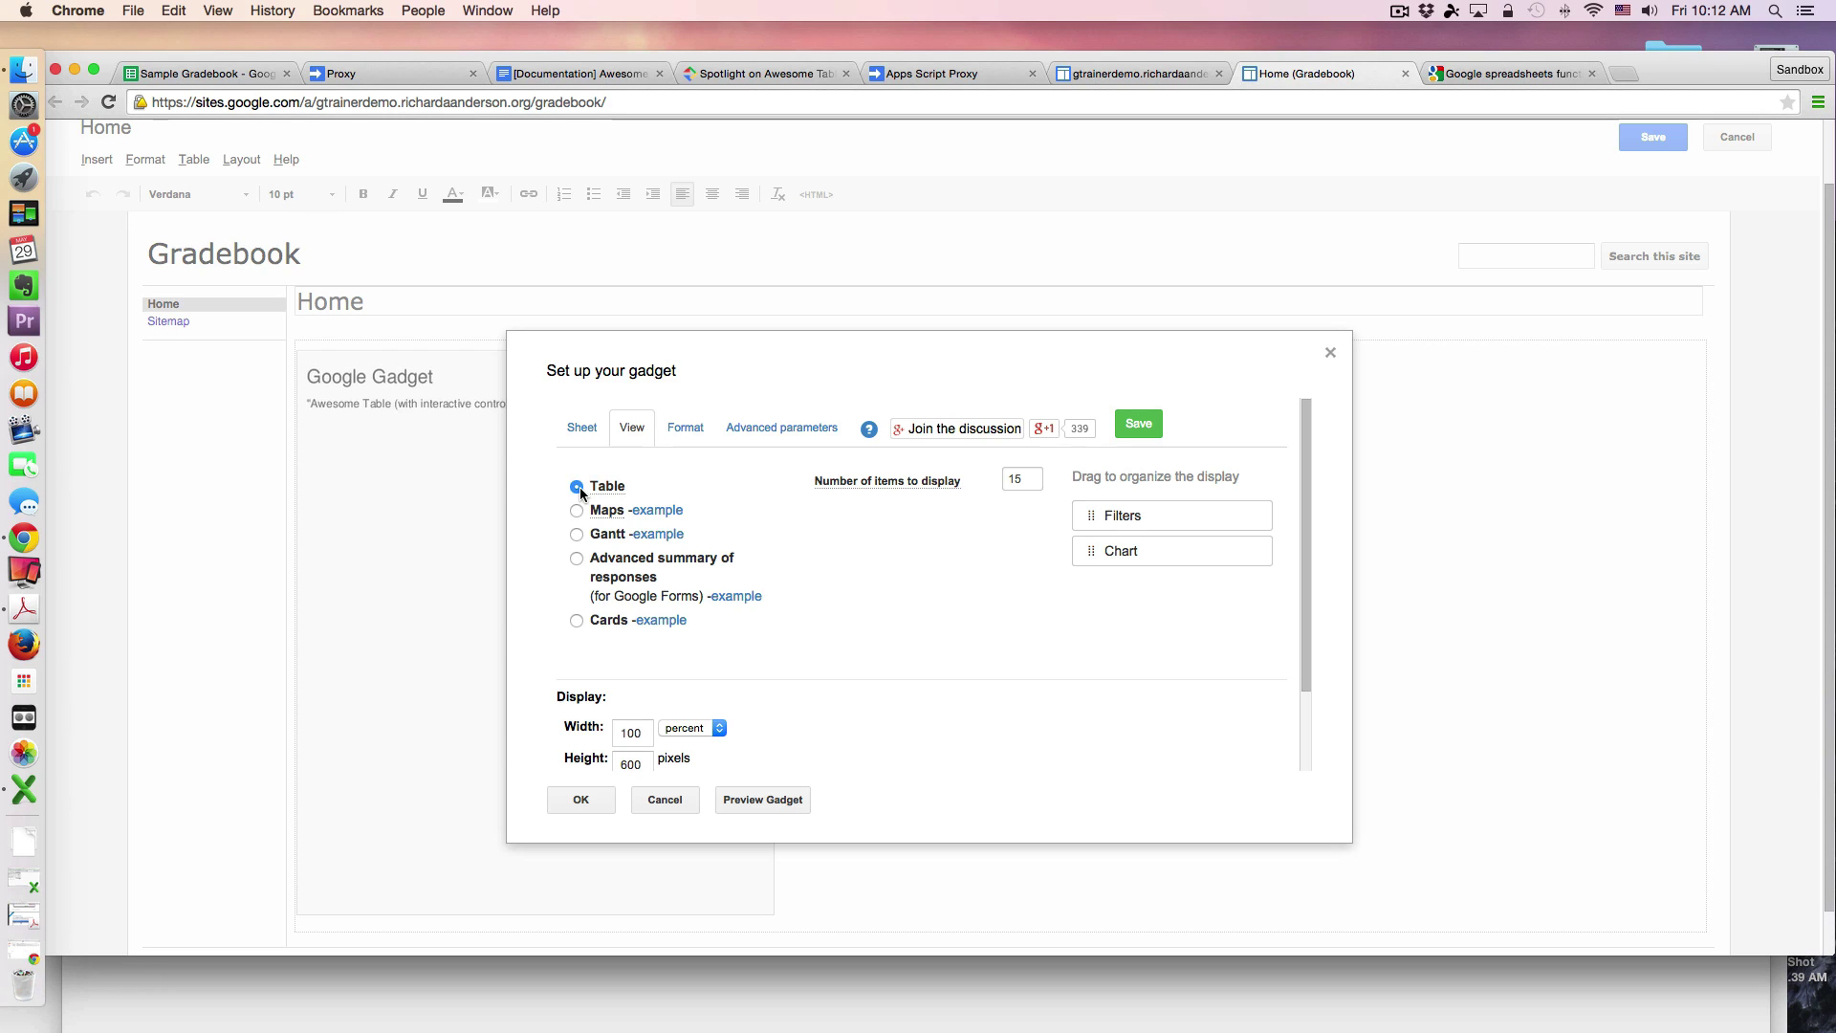
mouse_move(901, 486)
click(685, 429)
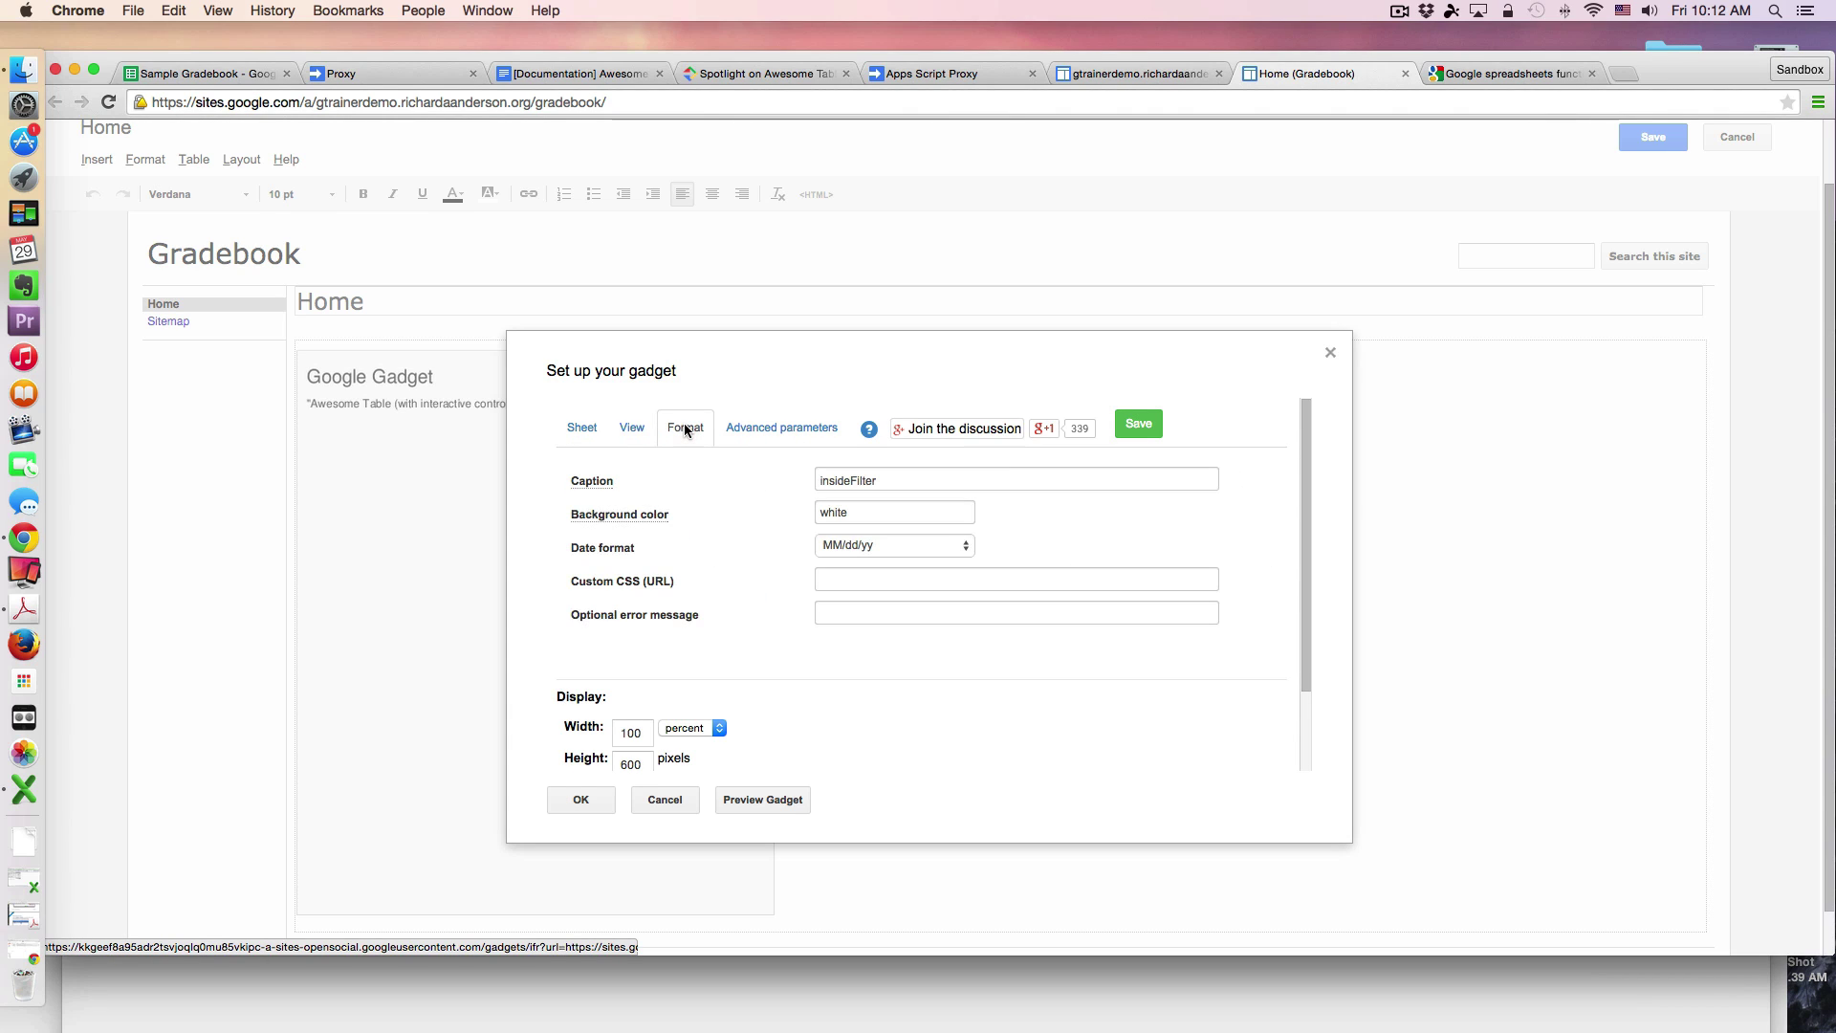
click(942, 479)
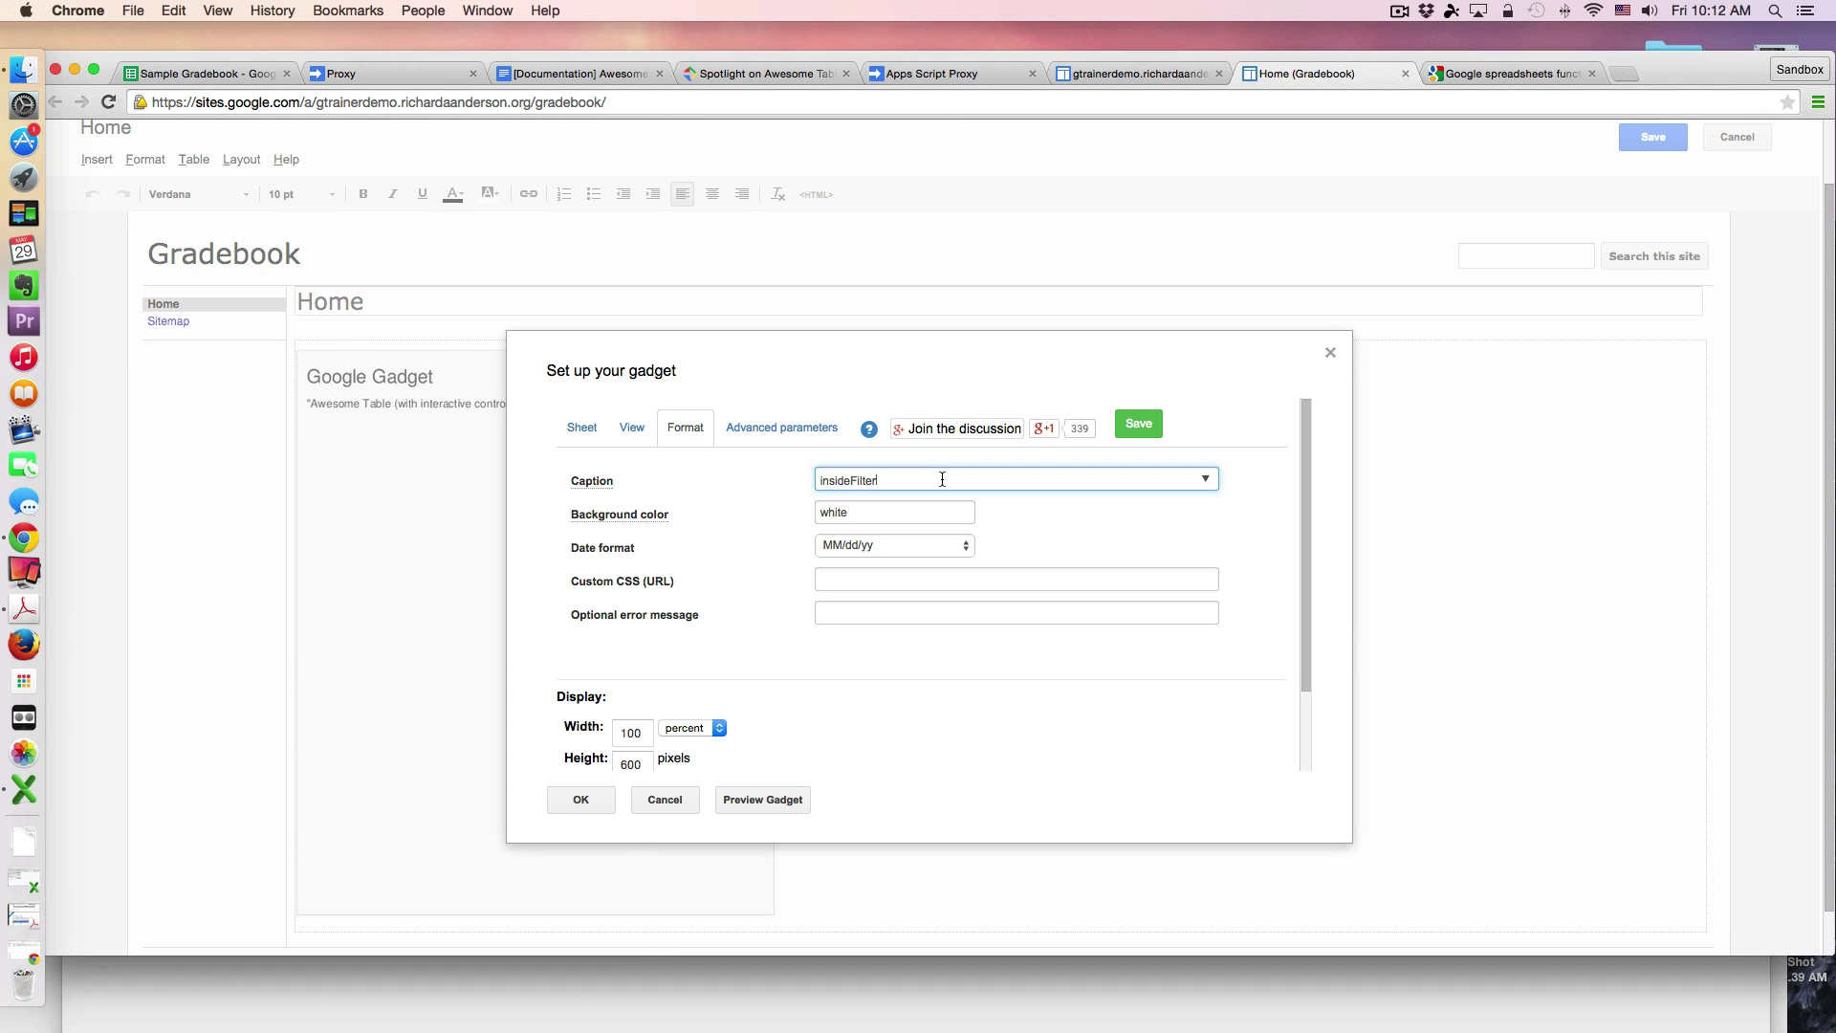
click(1096, 520)
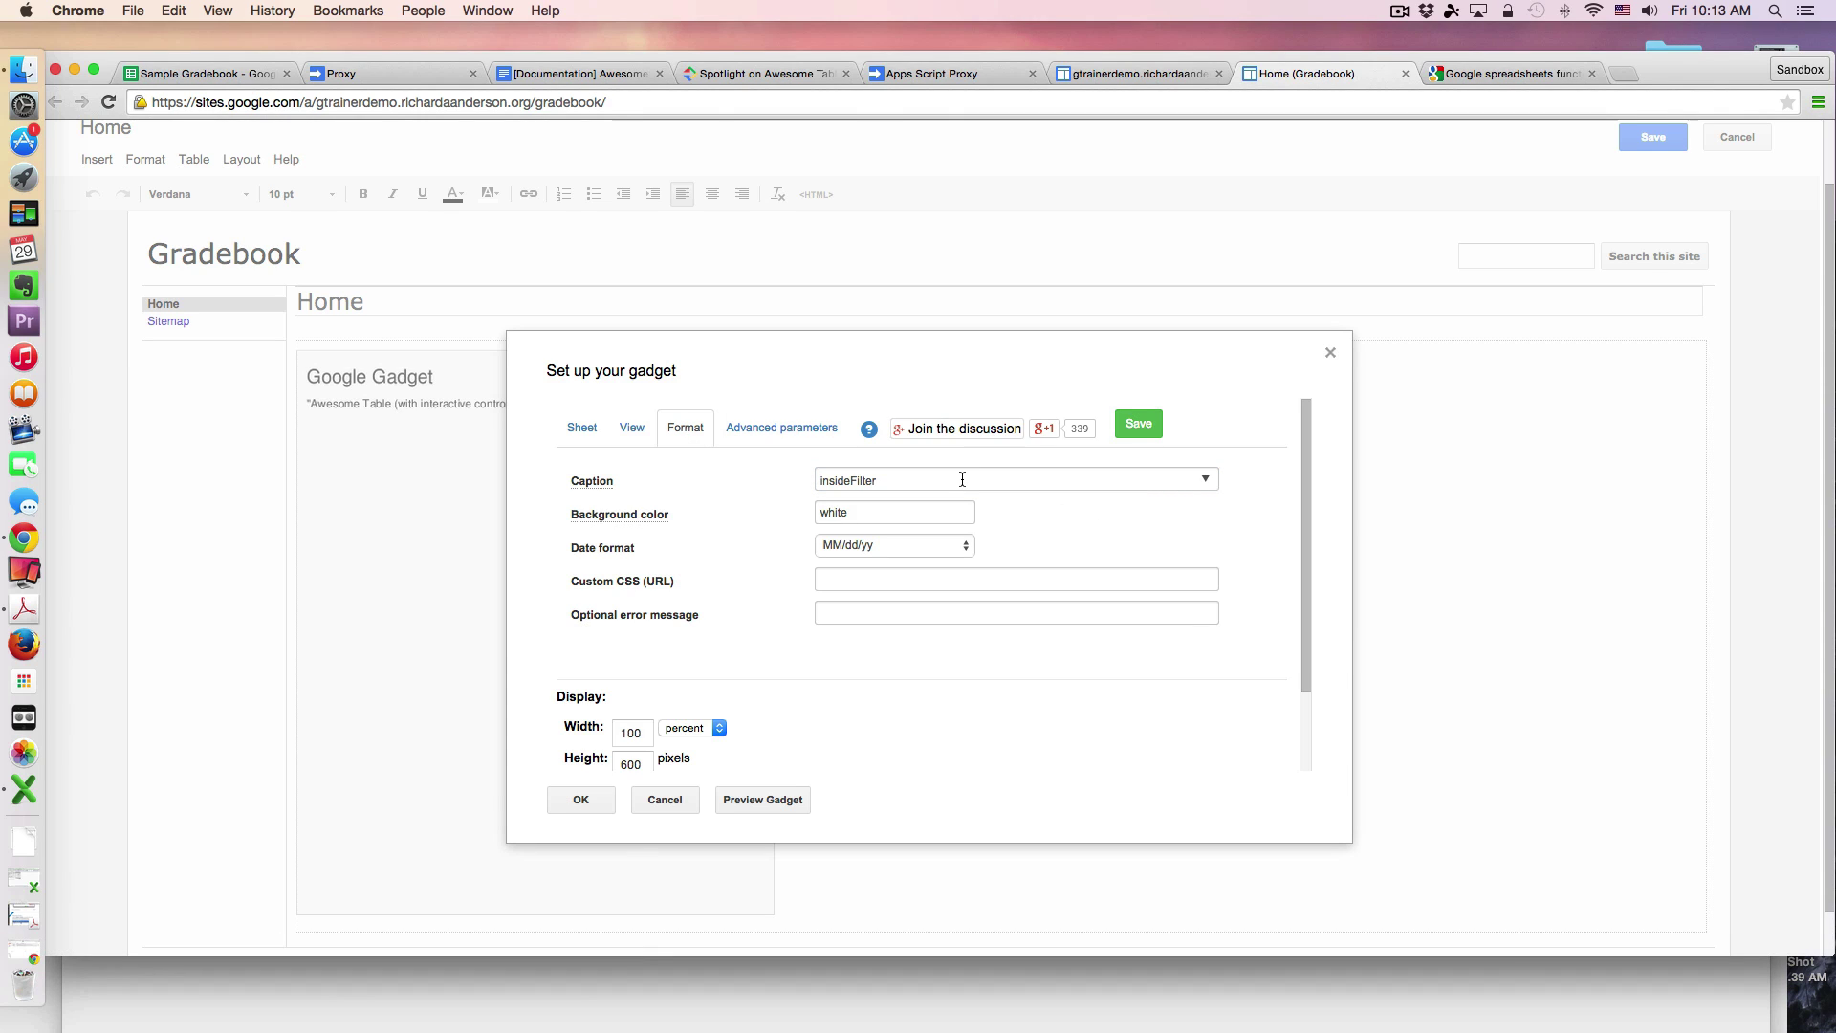
click(962, 479)
click(1060, 520)
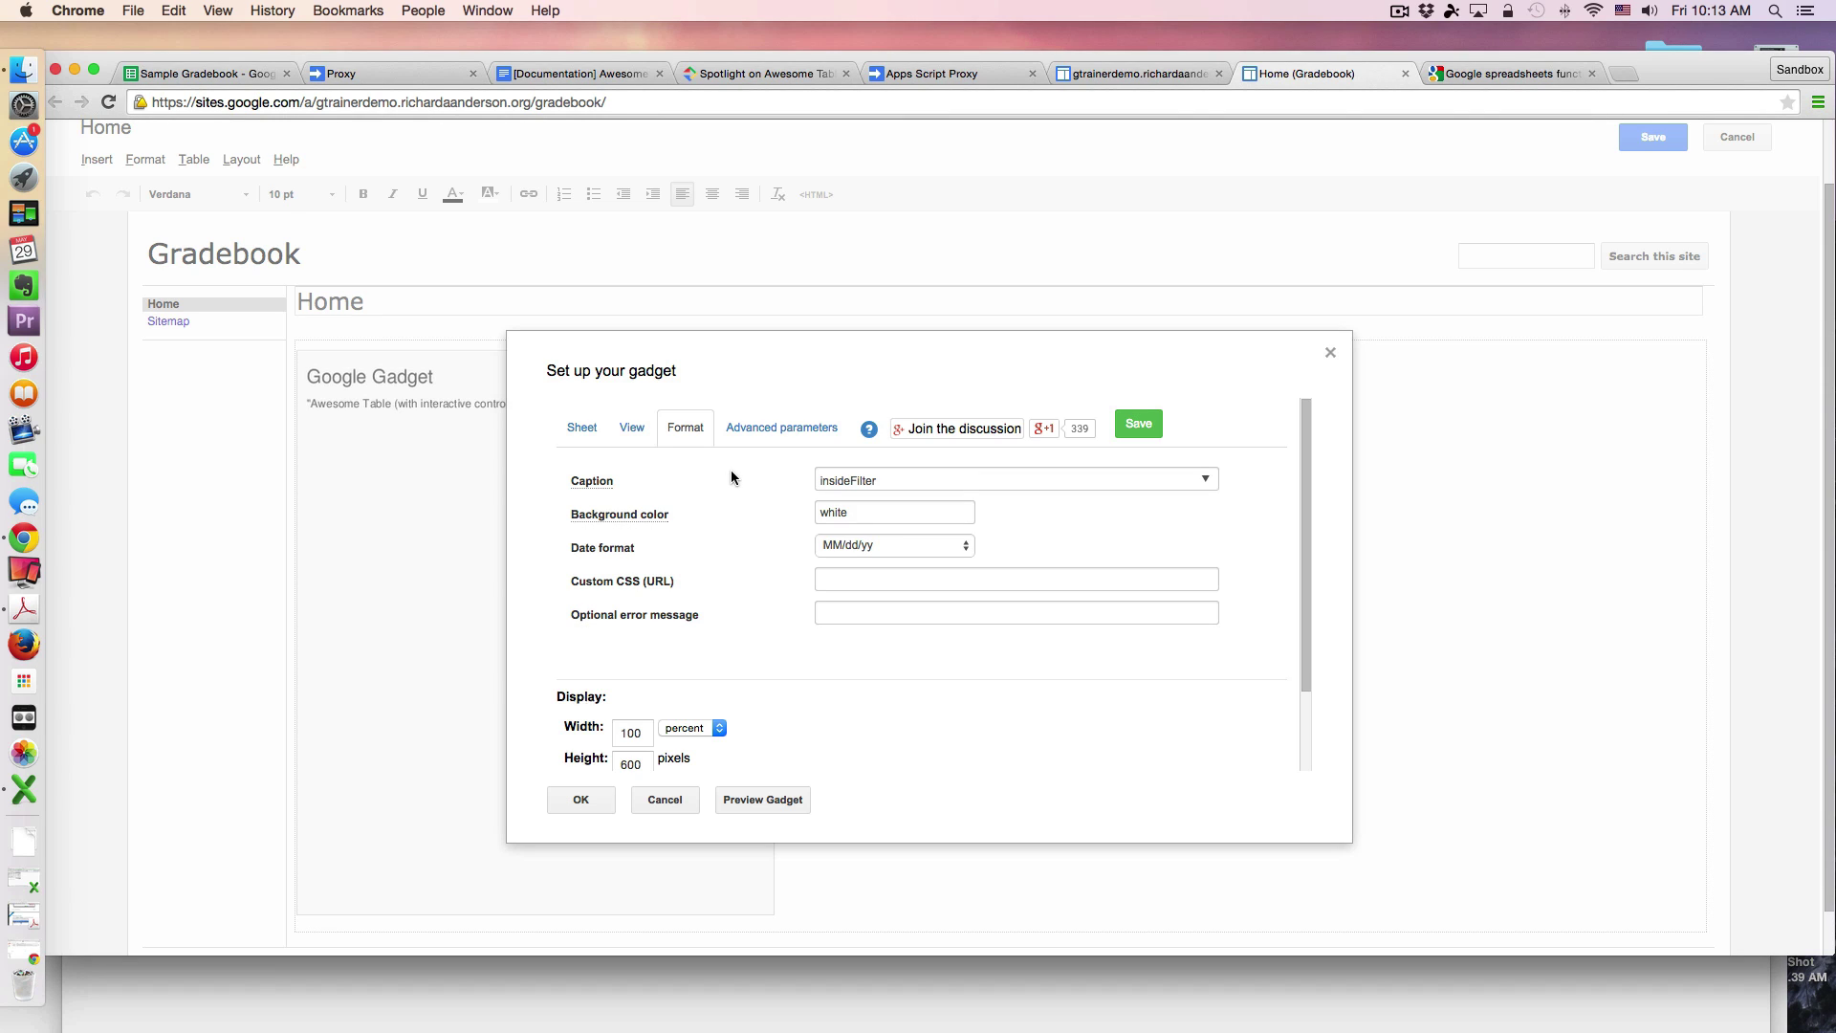
Step: Review the Apps Script proxy's publishing options and the Awesome Table proxy instructions page
click(935, 74)
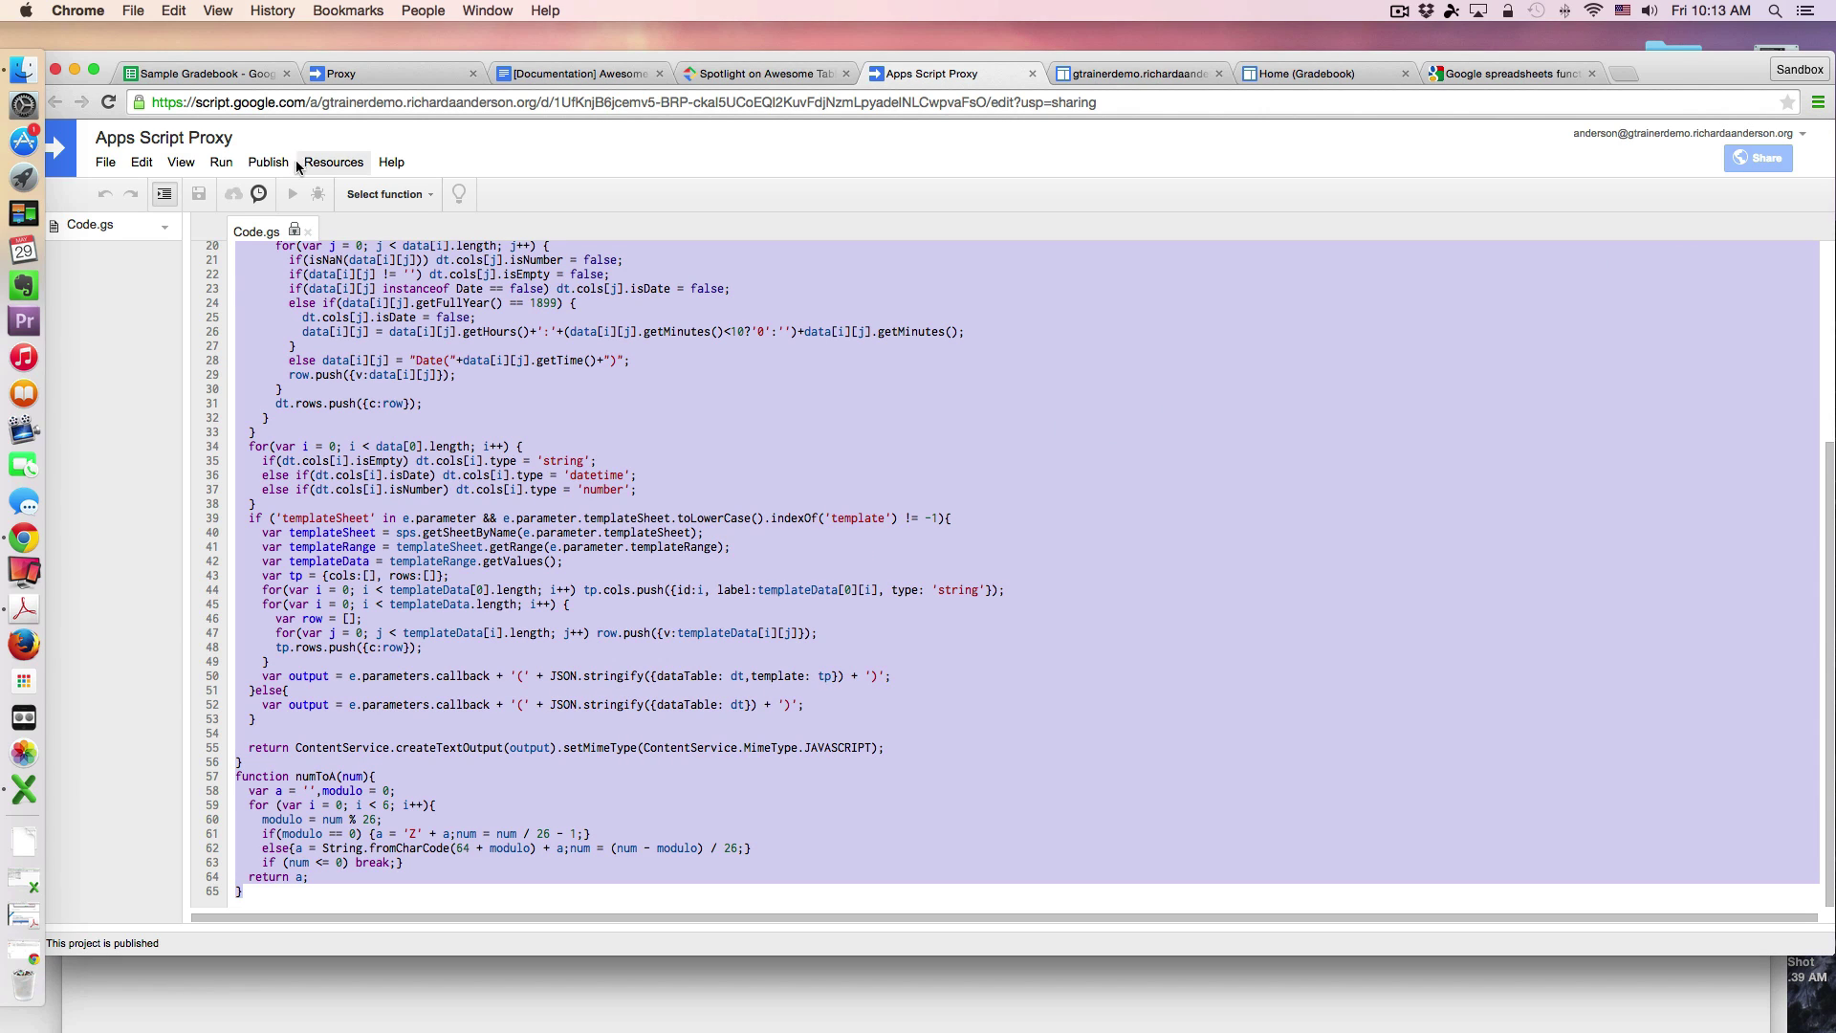
click(268, 163)
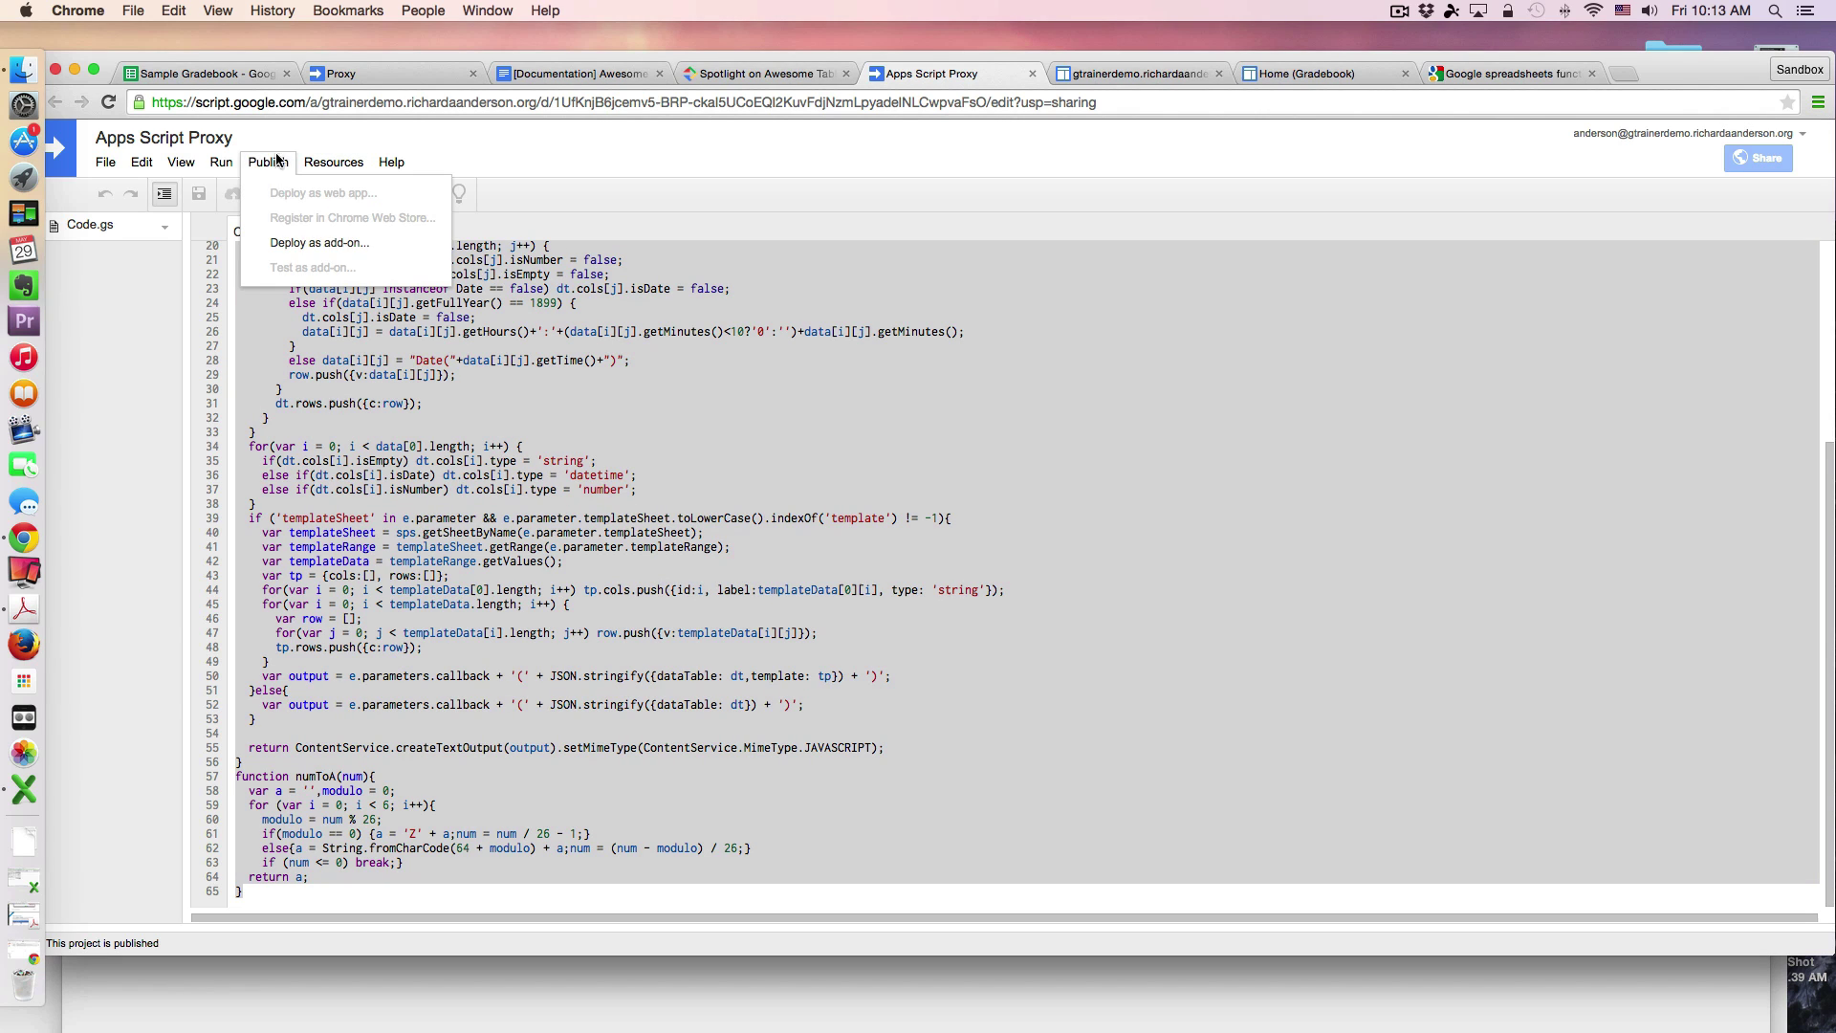
click(896, 135)
click(797, 76)
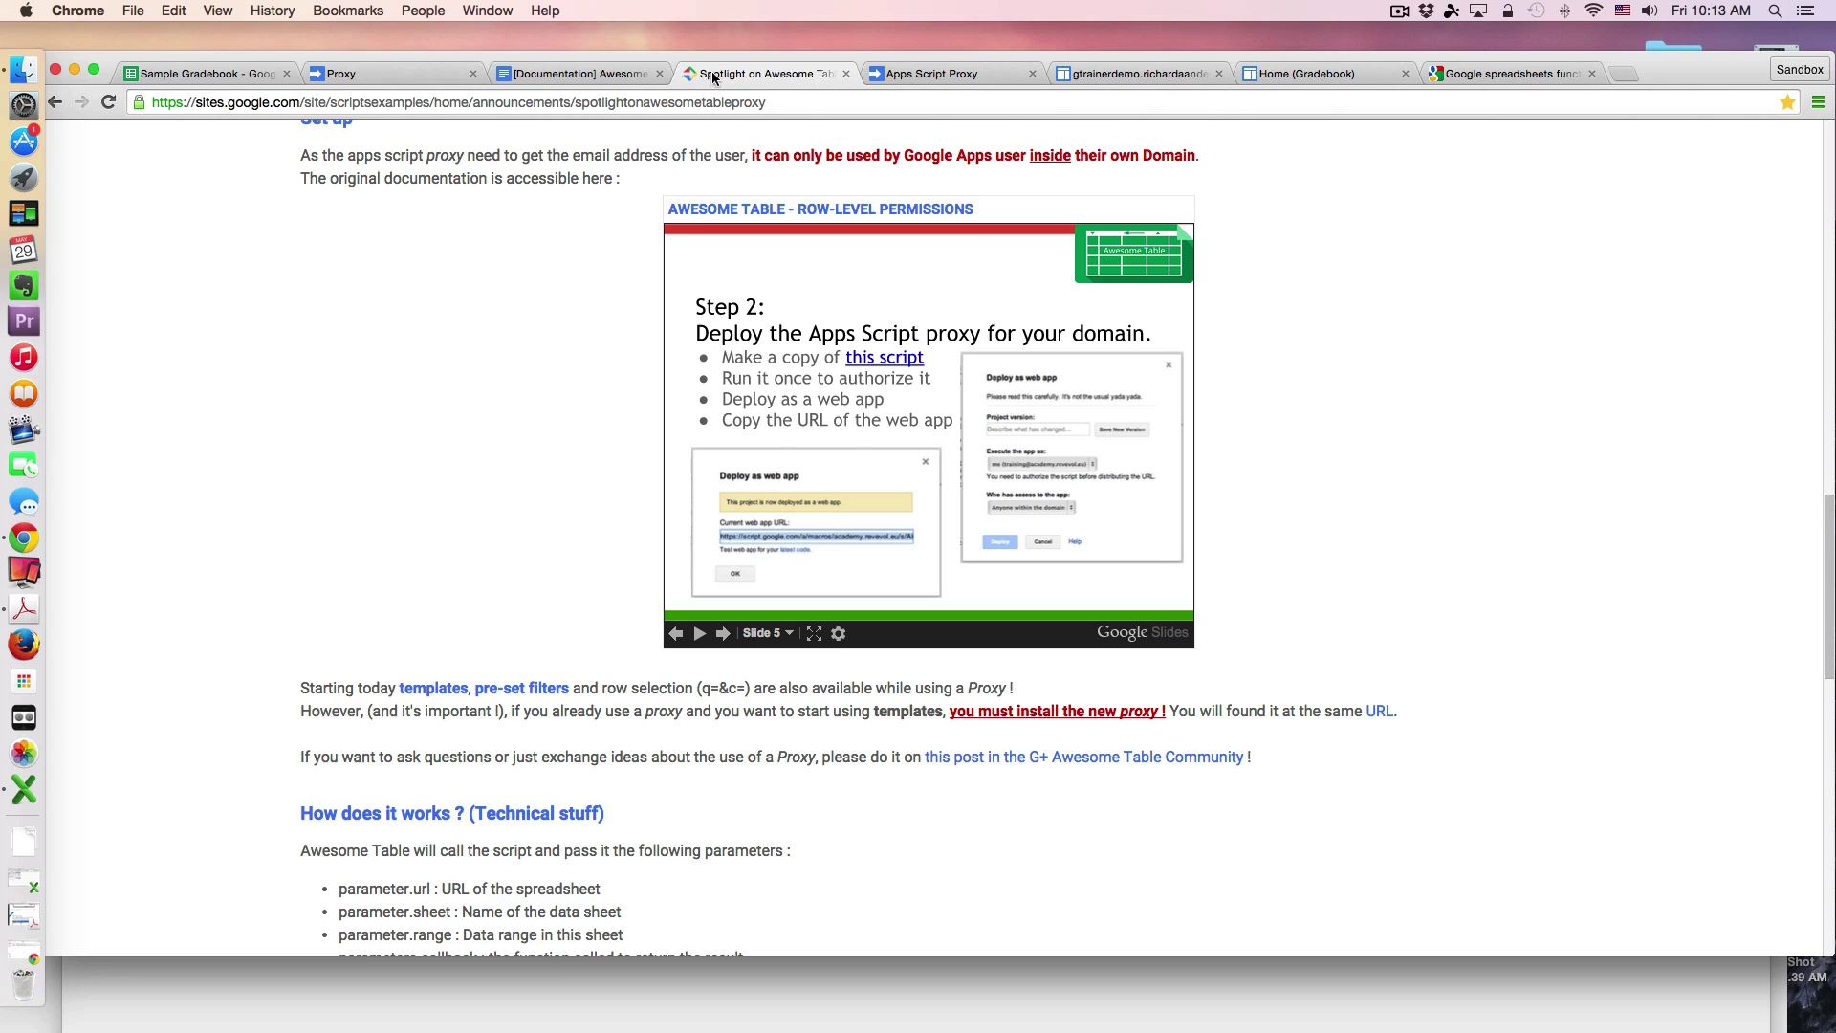
Step: Check the proxy URL under the gadget's Advanced parameters and save the gadget settings
click(1315, 74)
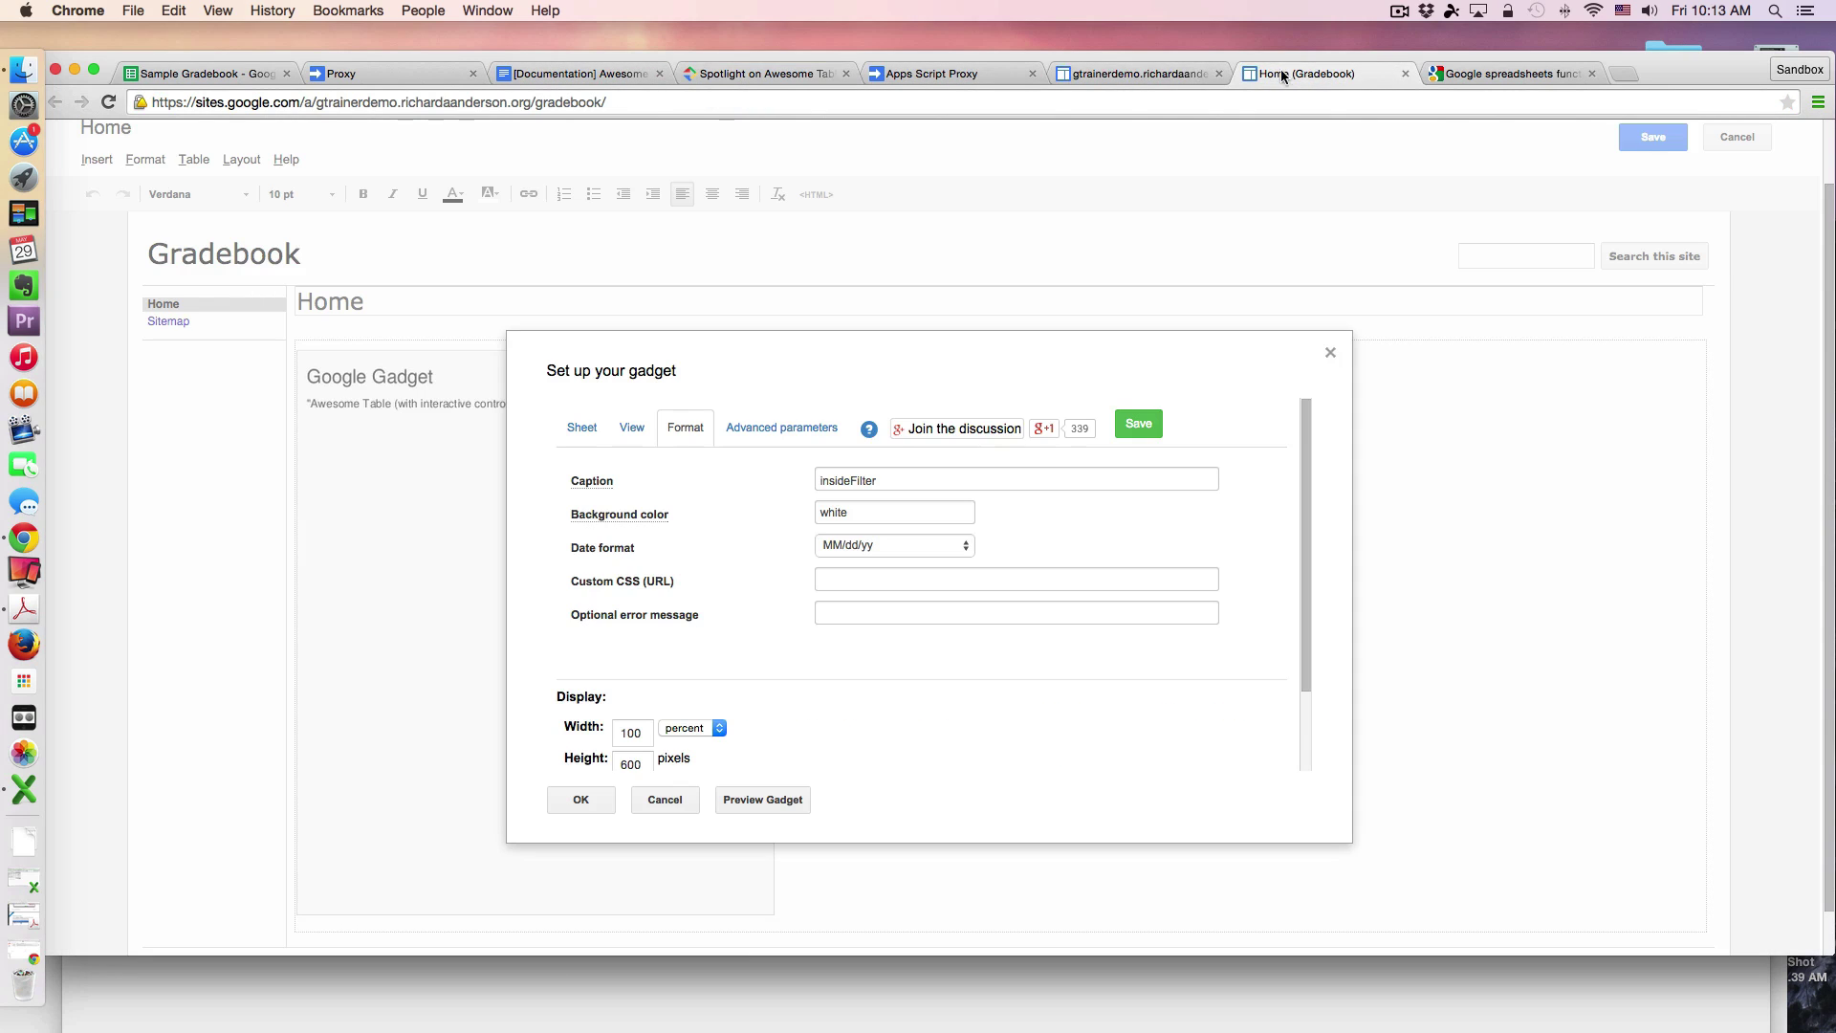
click(800, 438)
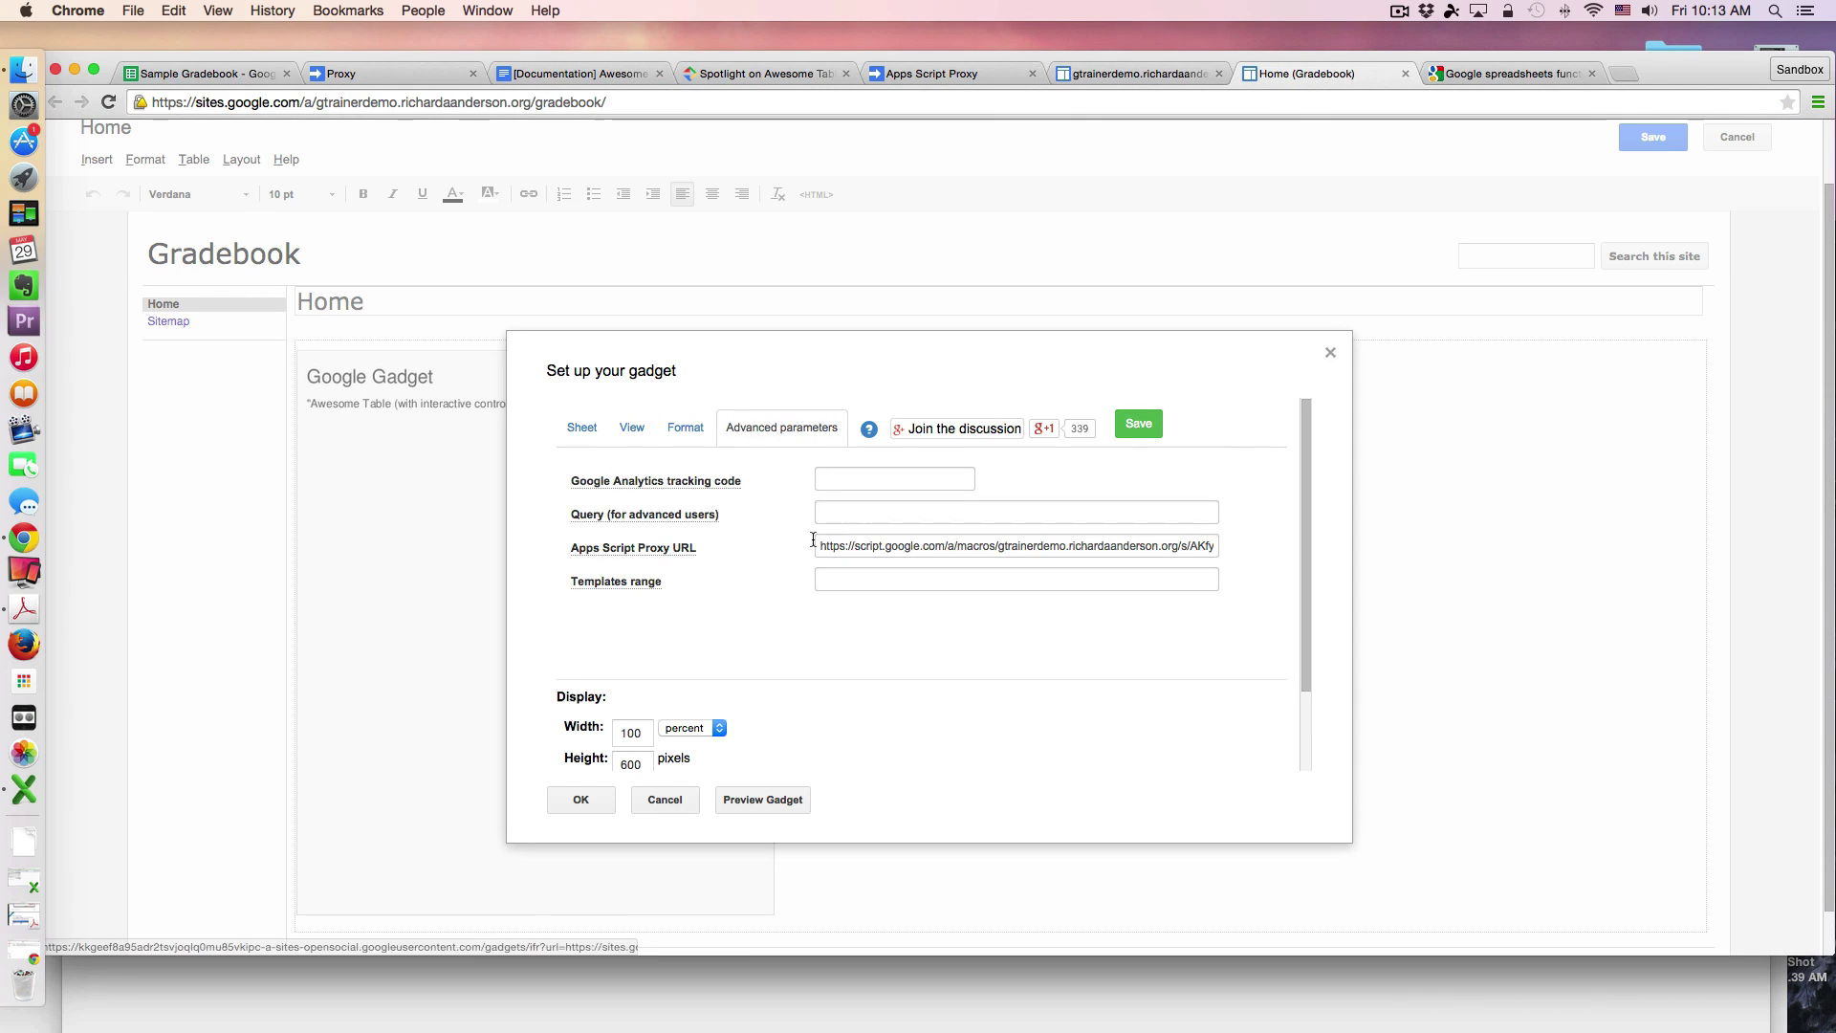
mouse_move(626, 560)
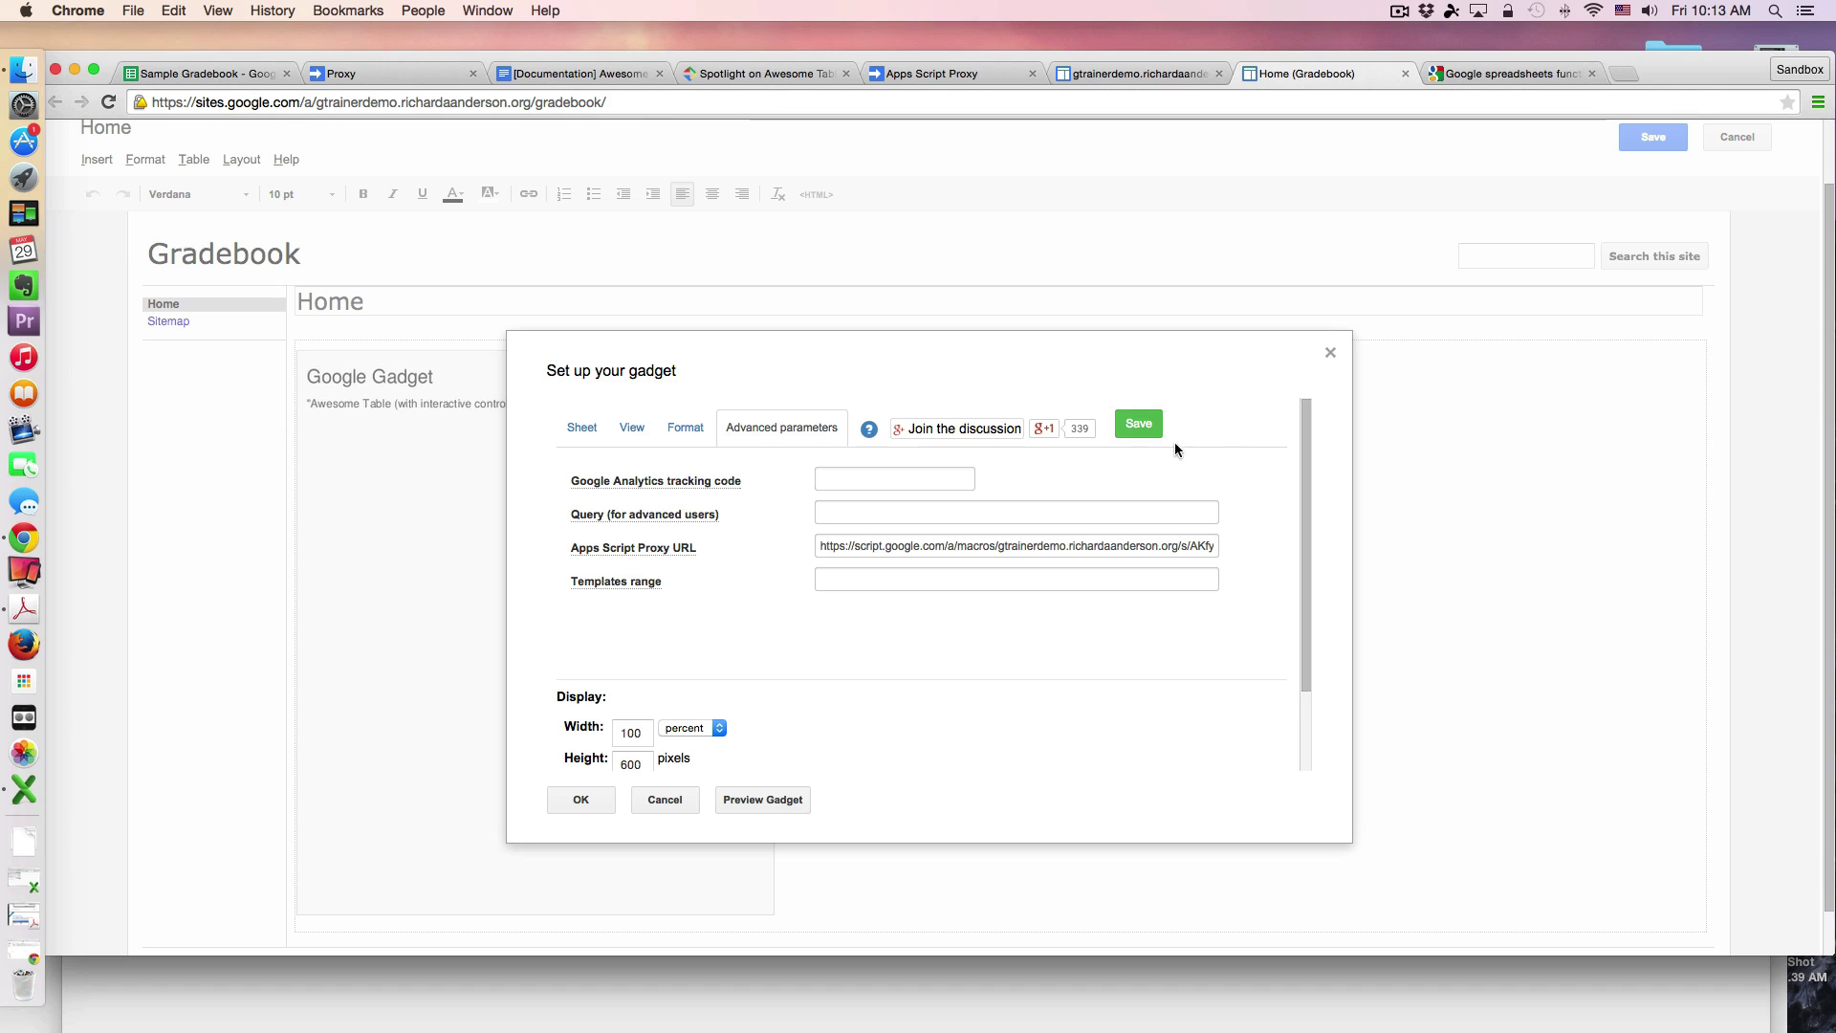
click(1143, 425)
Step: Close the gadget dialog and save the Gradebook Home page
click(1330, 353)
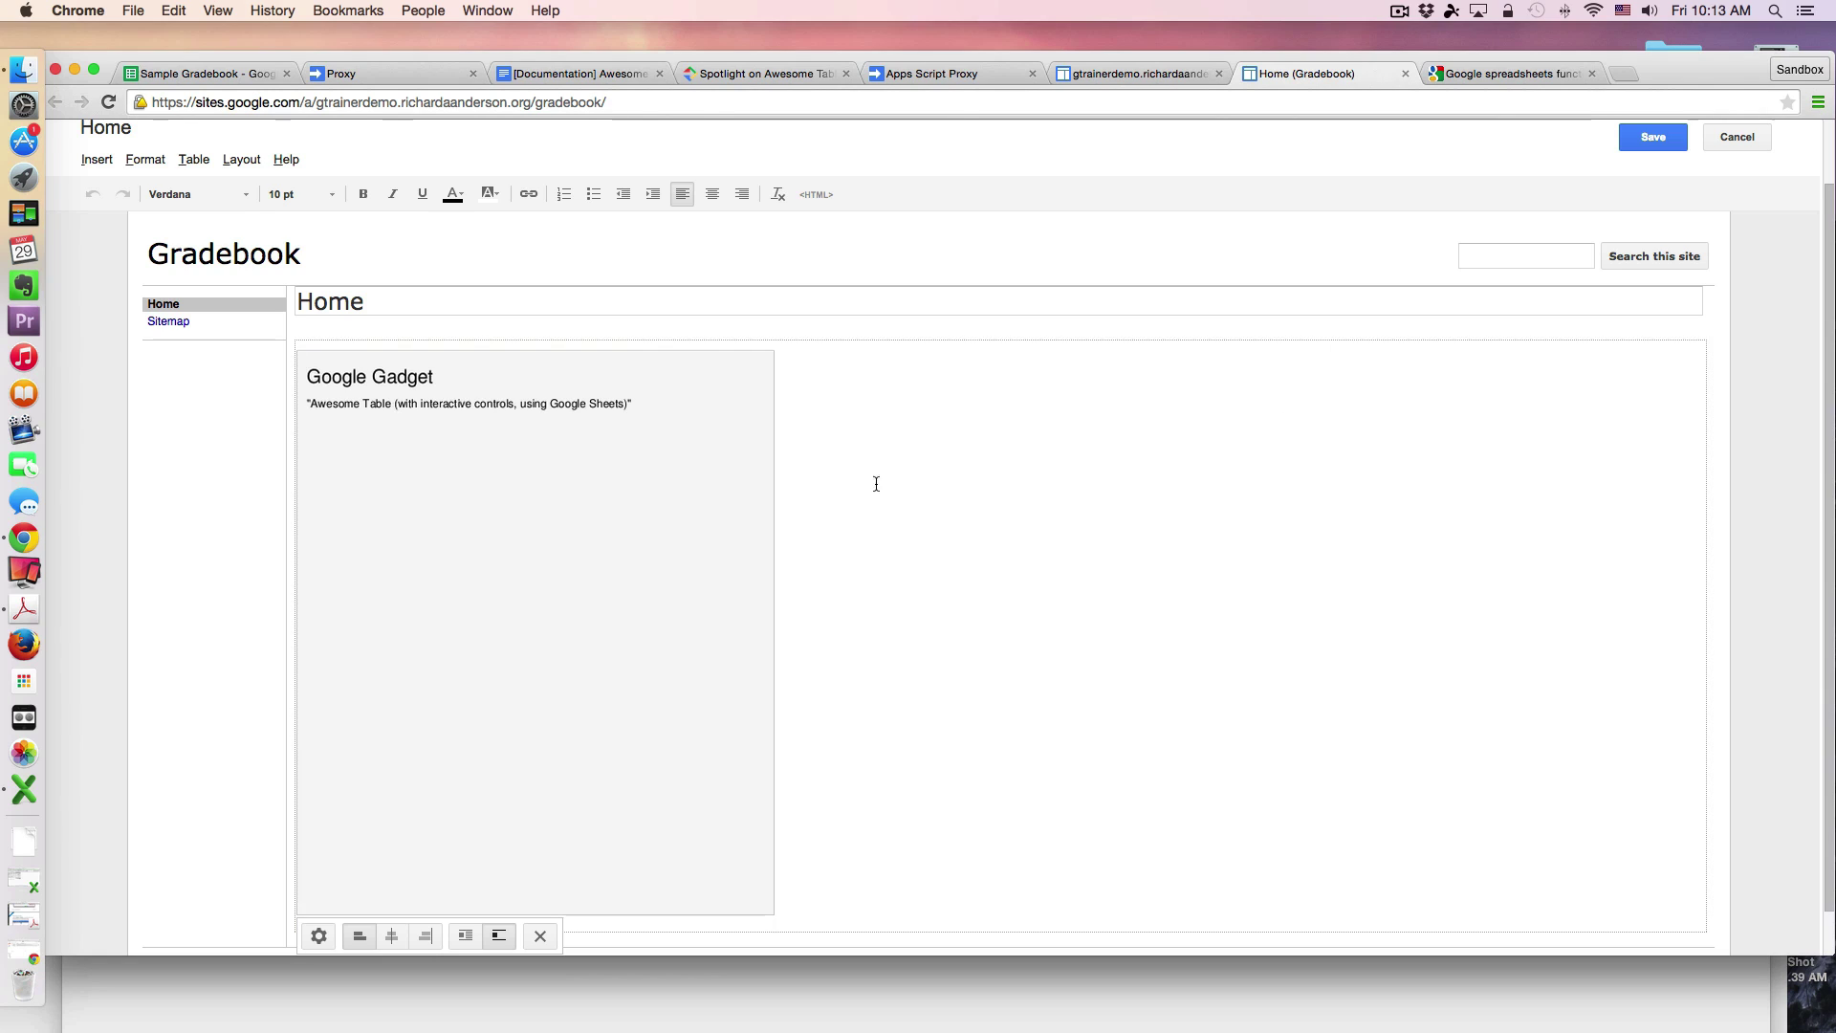
click(1654, 137)
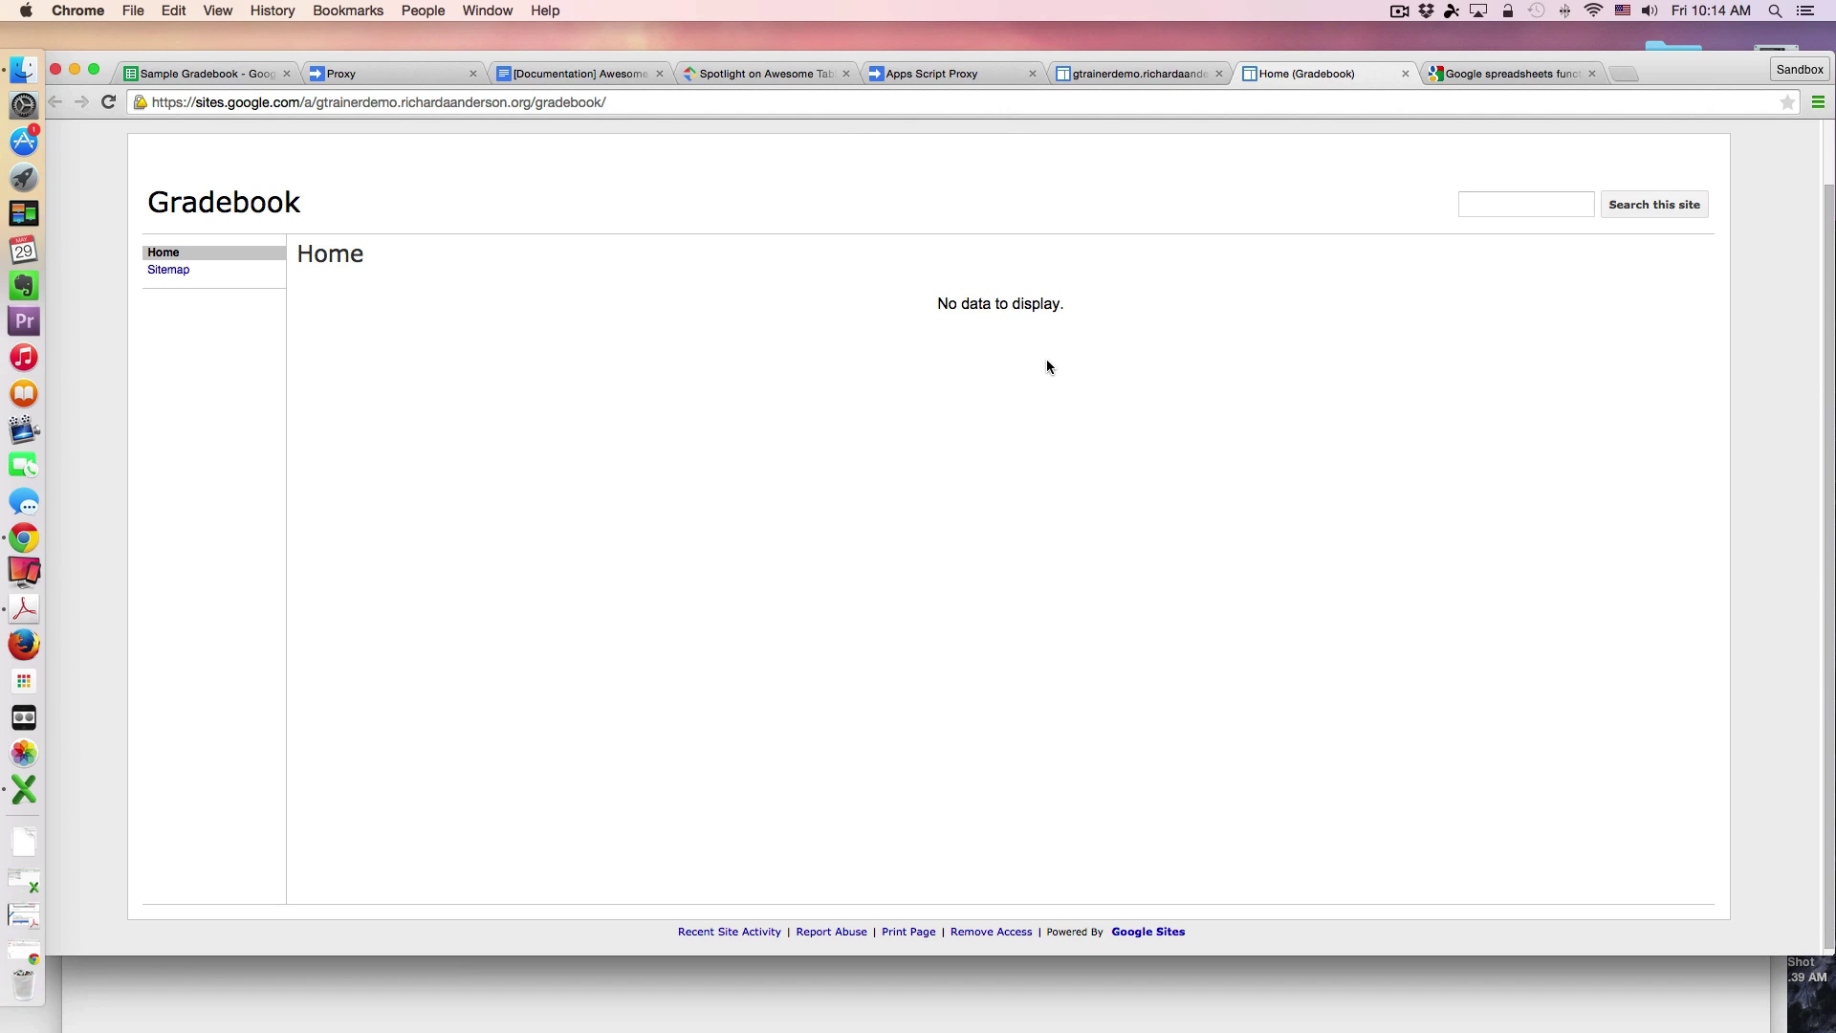
Step: Show the Sample Gradebook's Gradebook sheet with Assignment 8 scores 88 and 92
click(197, 74)
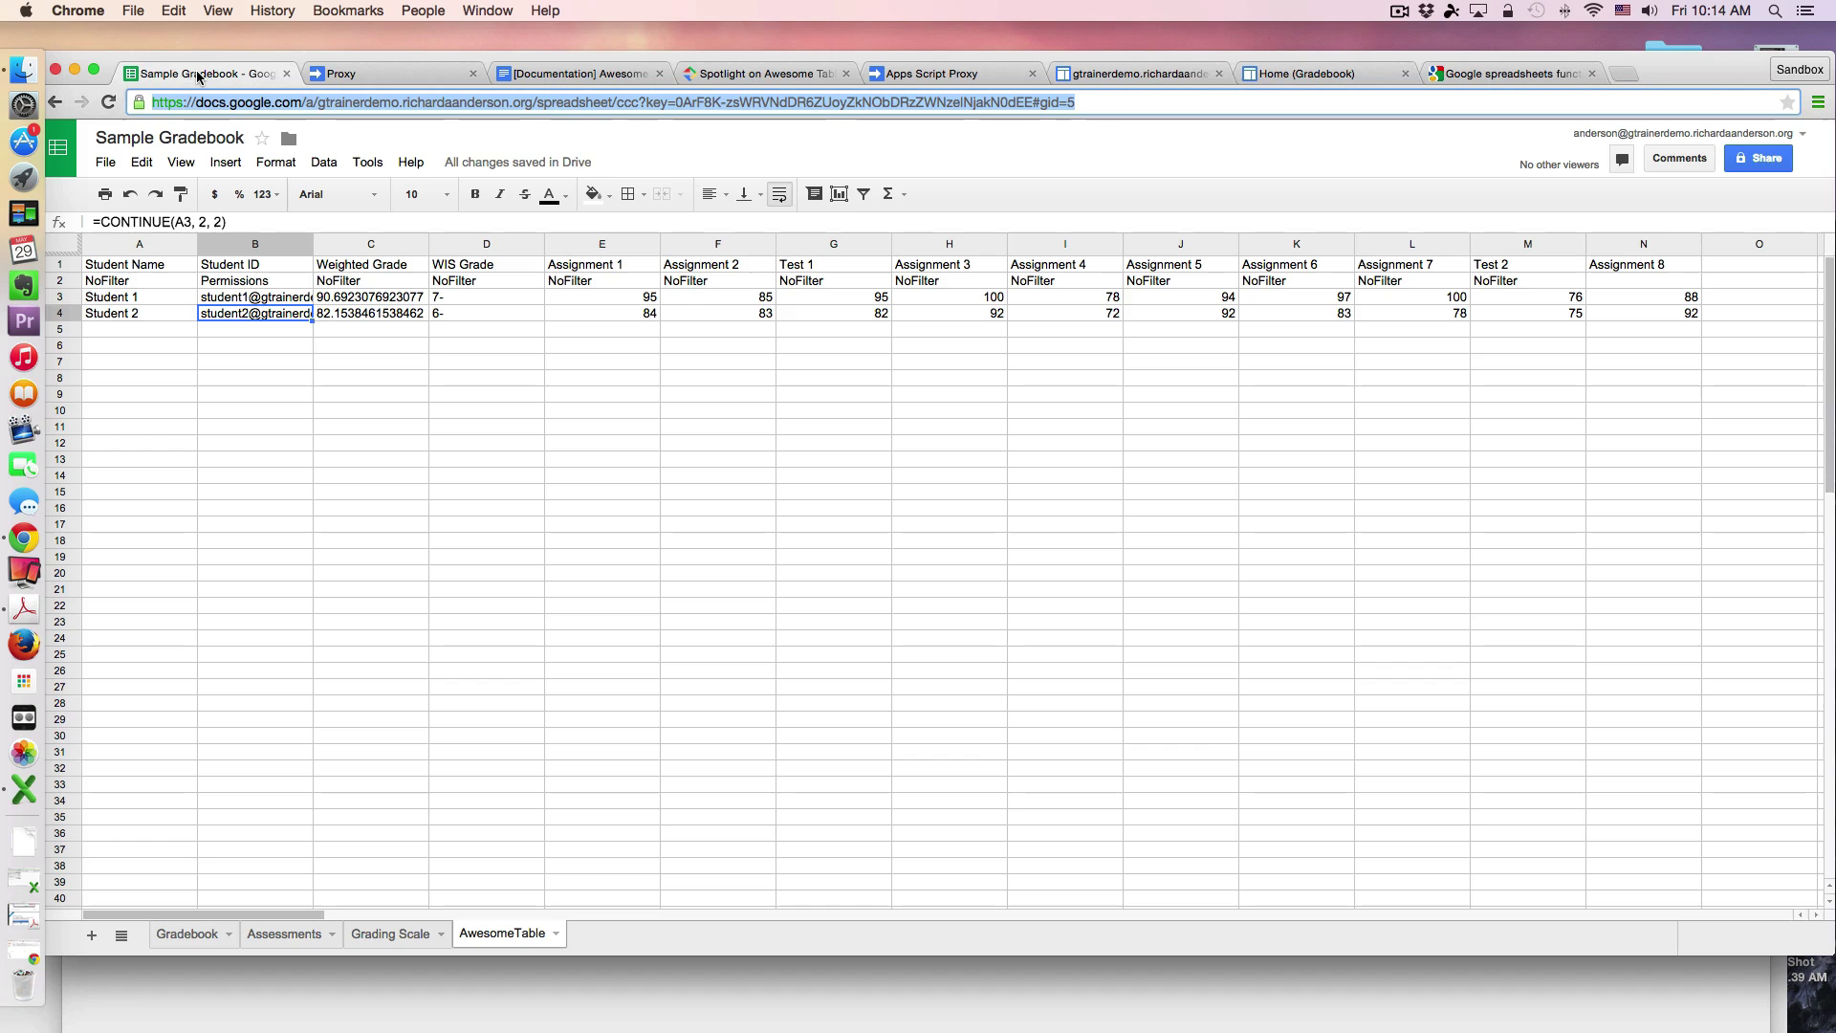
click(182, 935)
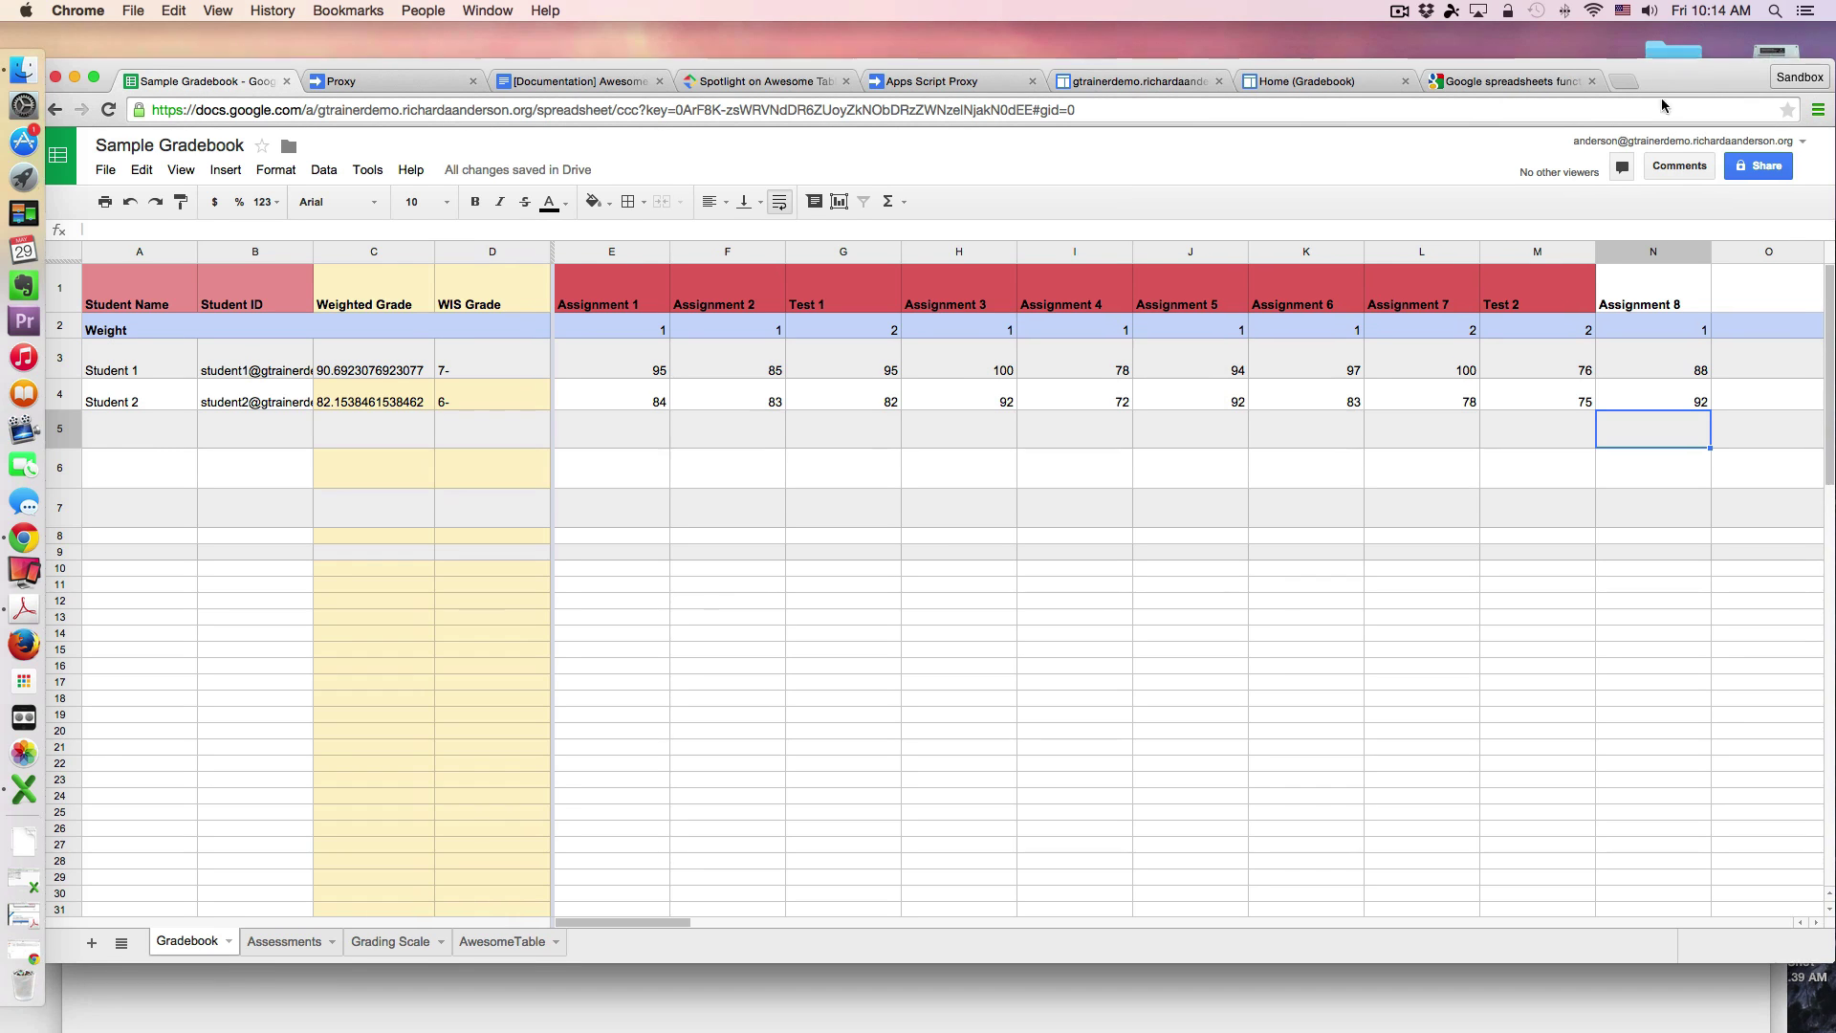
Step: Arrange the student 1 and student 2 Gradebook windows for comparison, then bring the spreadsheet back forward
drag(1664, 76, 1599, 364)
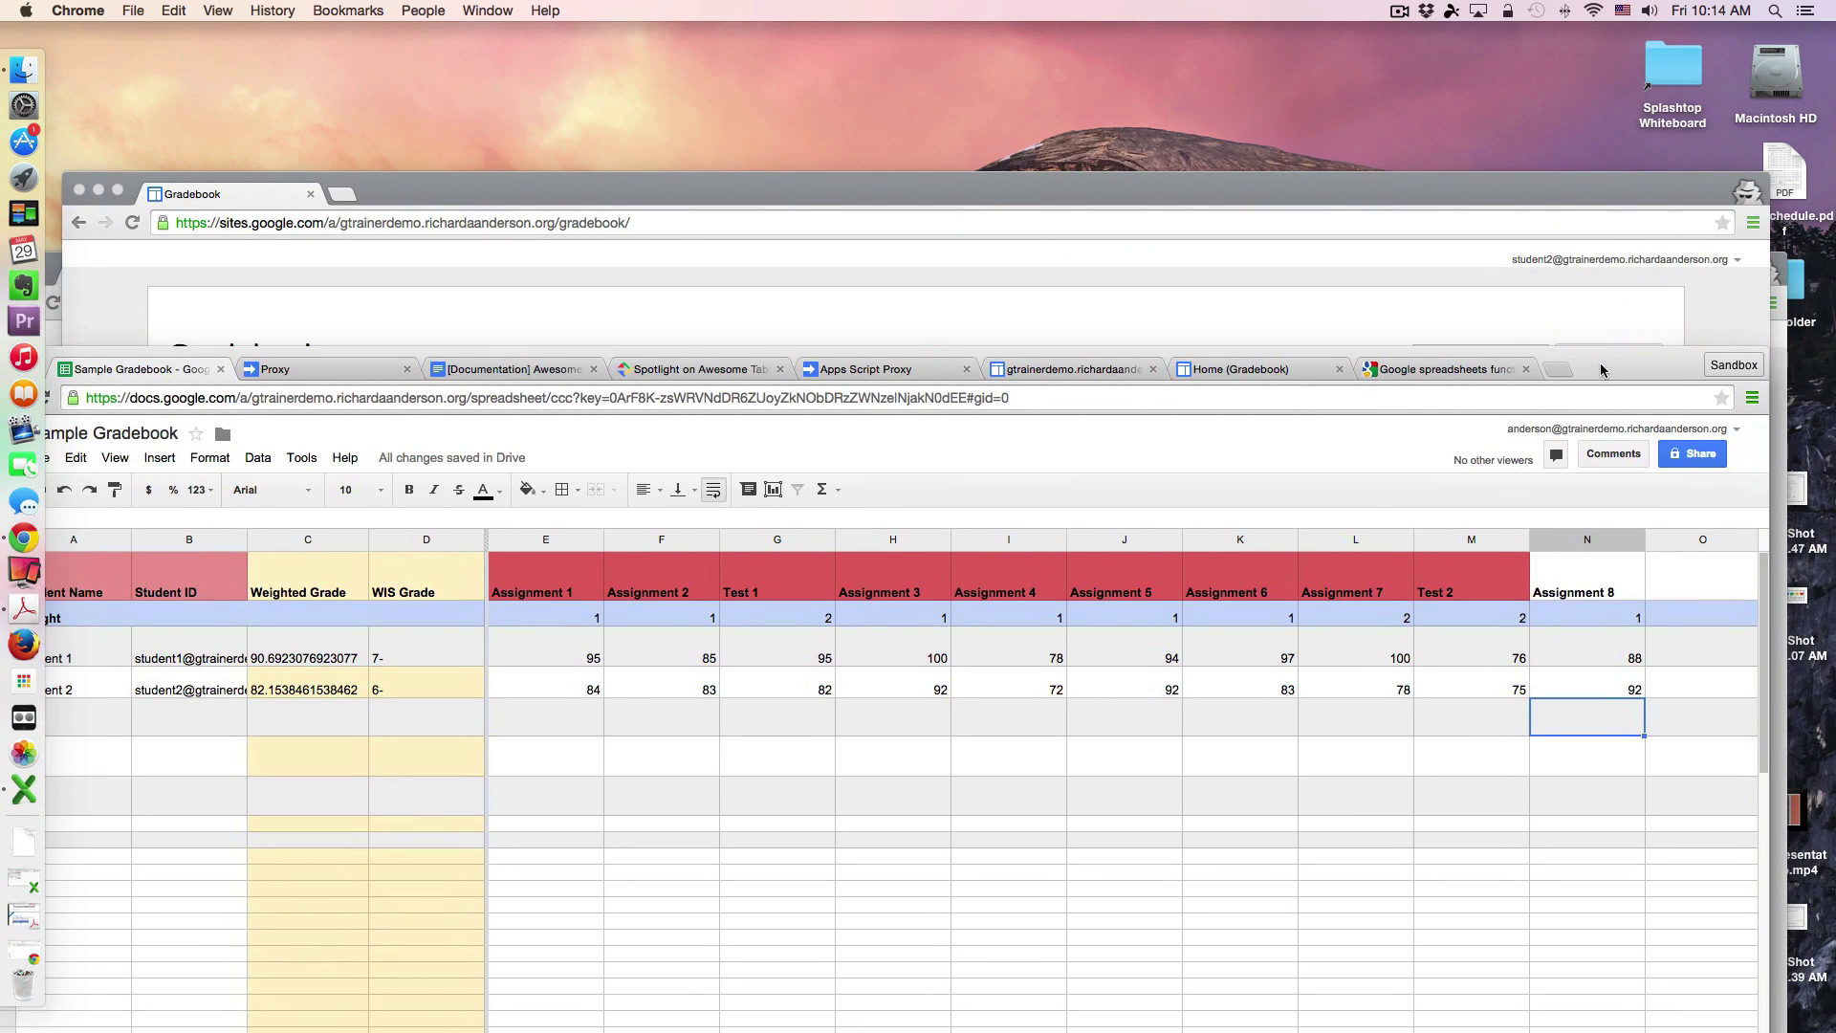
drag(1540, 193, 1451, 56)
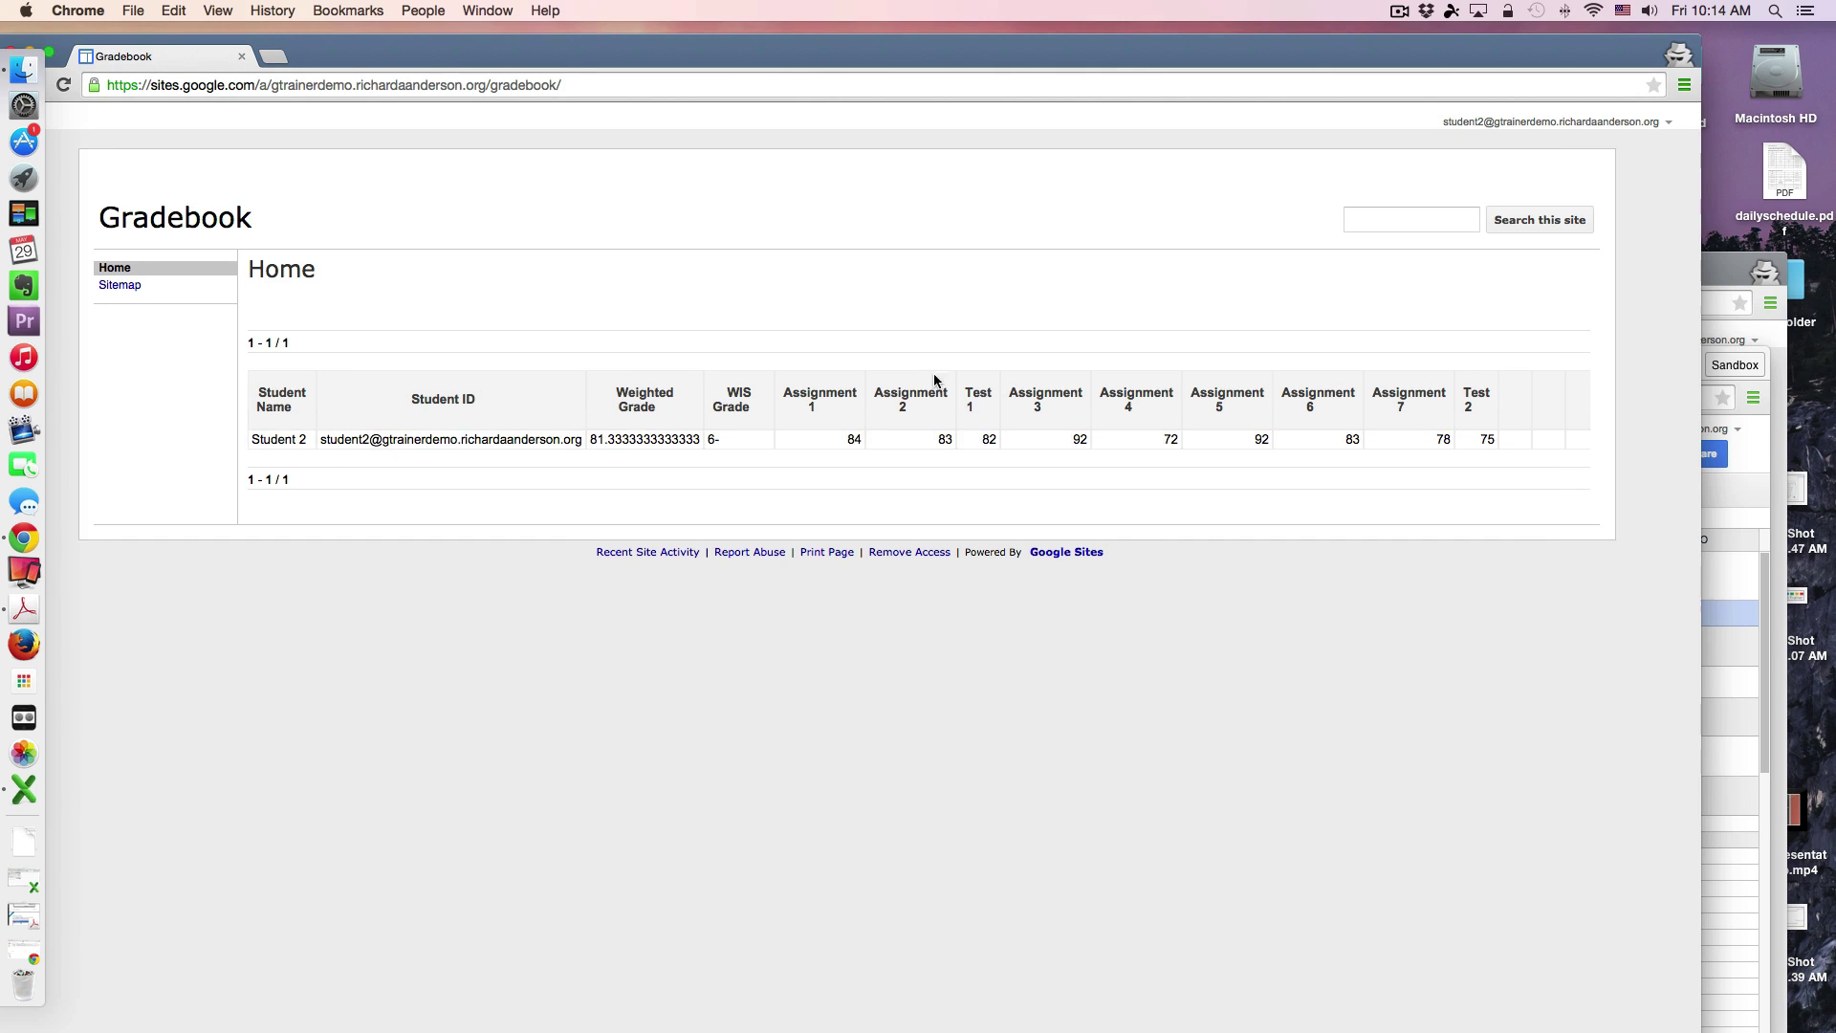
click(1710, 263)
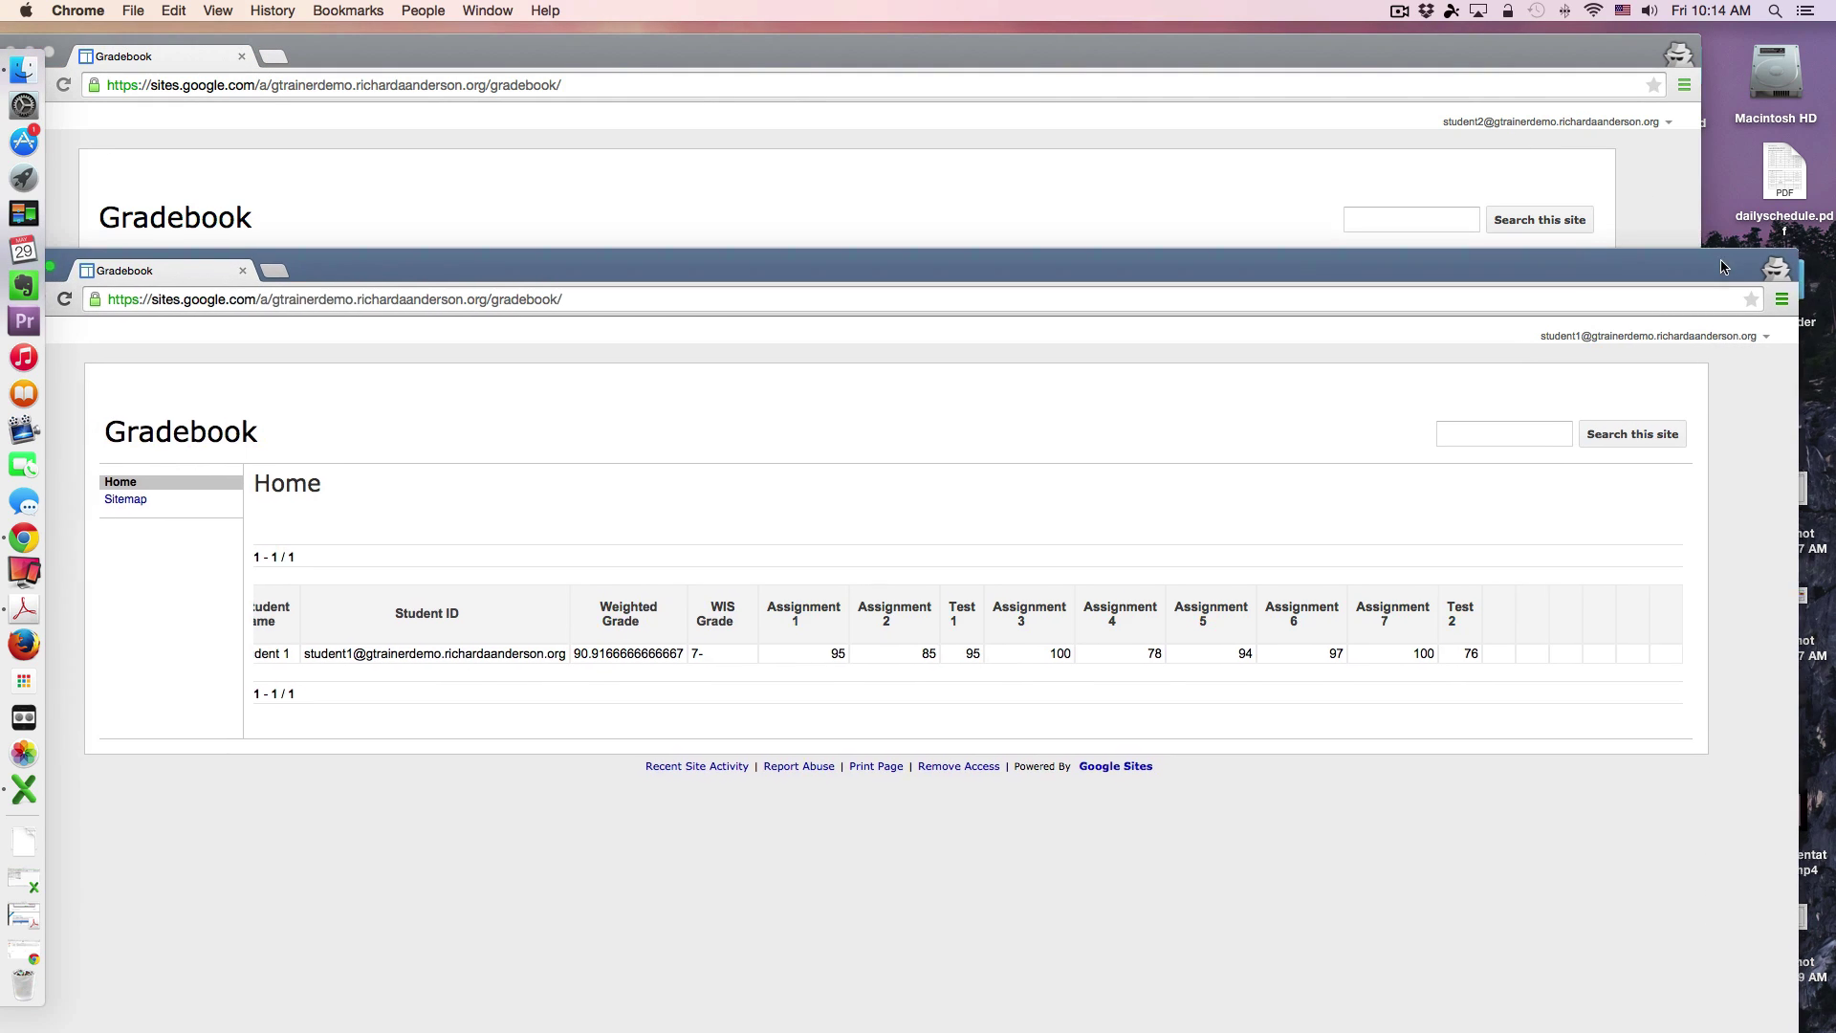
drag(1733, 268, 1776, 230)
drag(1357, 55, 1417, 116)
drag(1721, 229, 1433, 207)
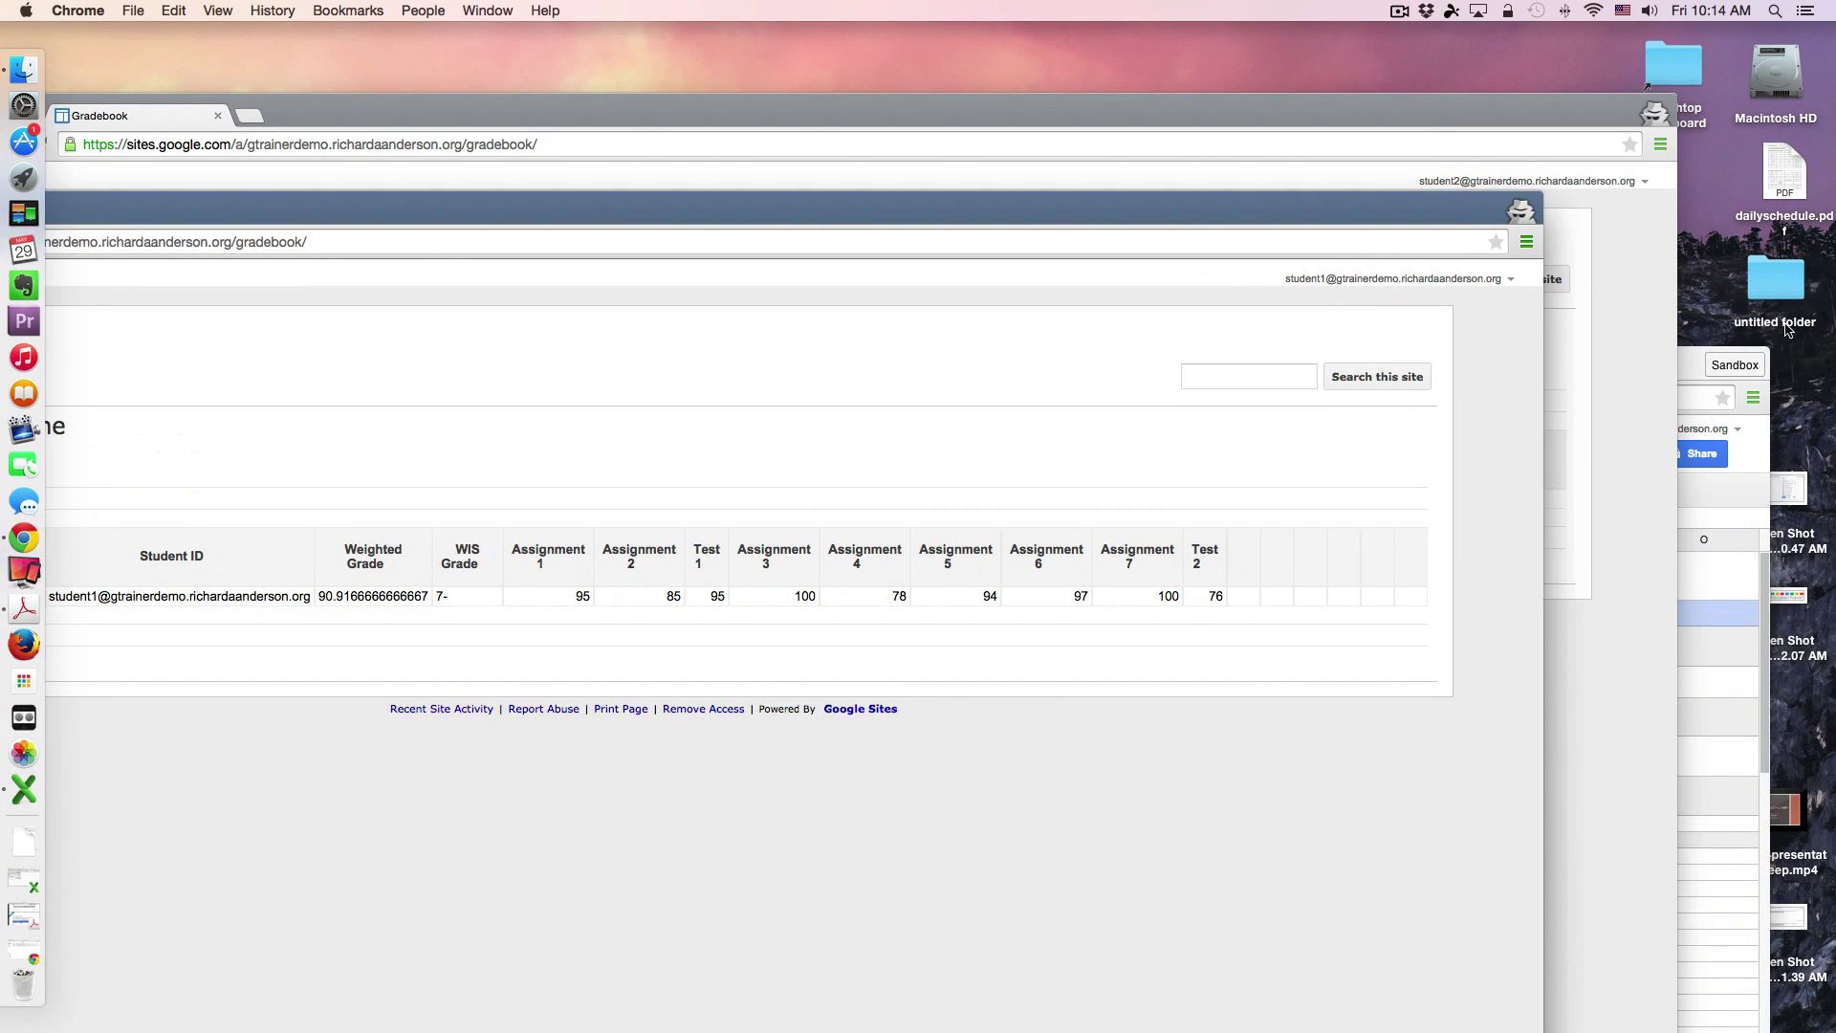
click(1691, 352)
drag(1691, 352, 1701, 198)
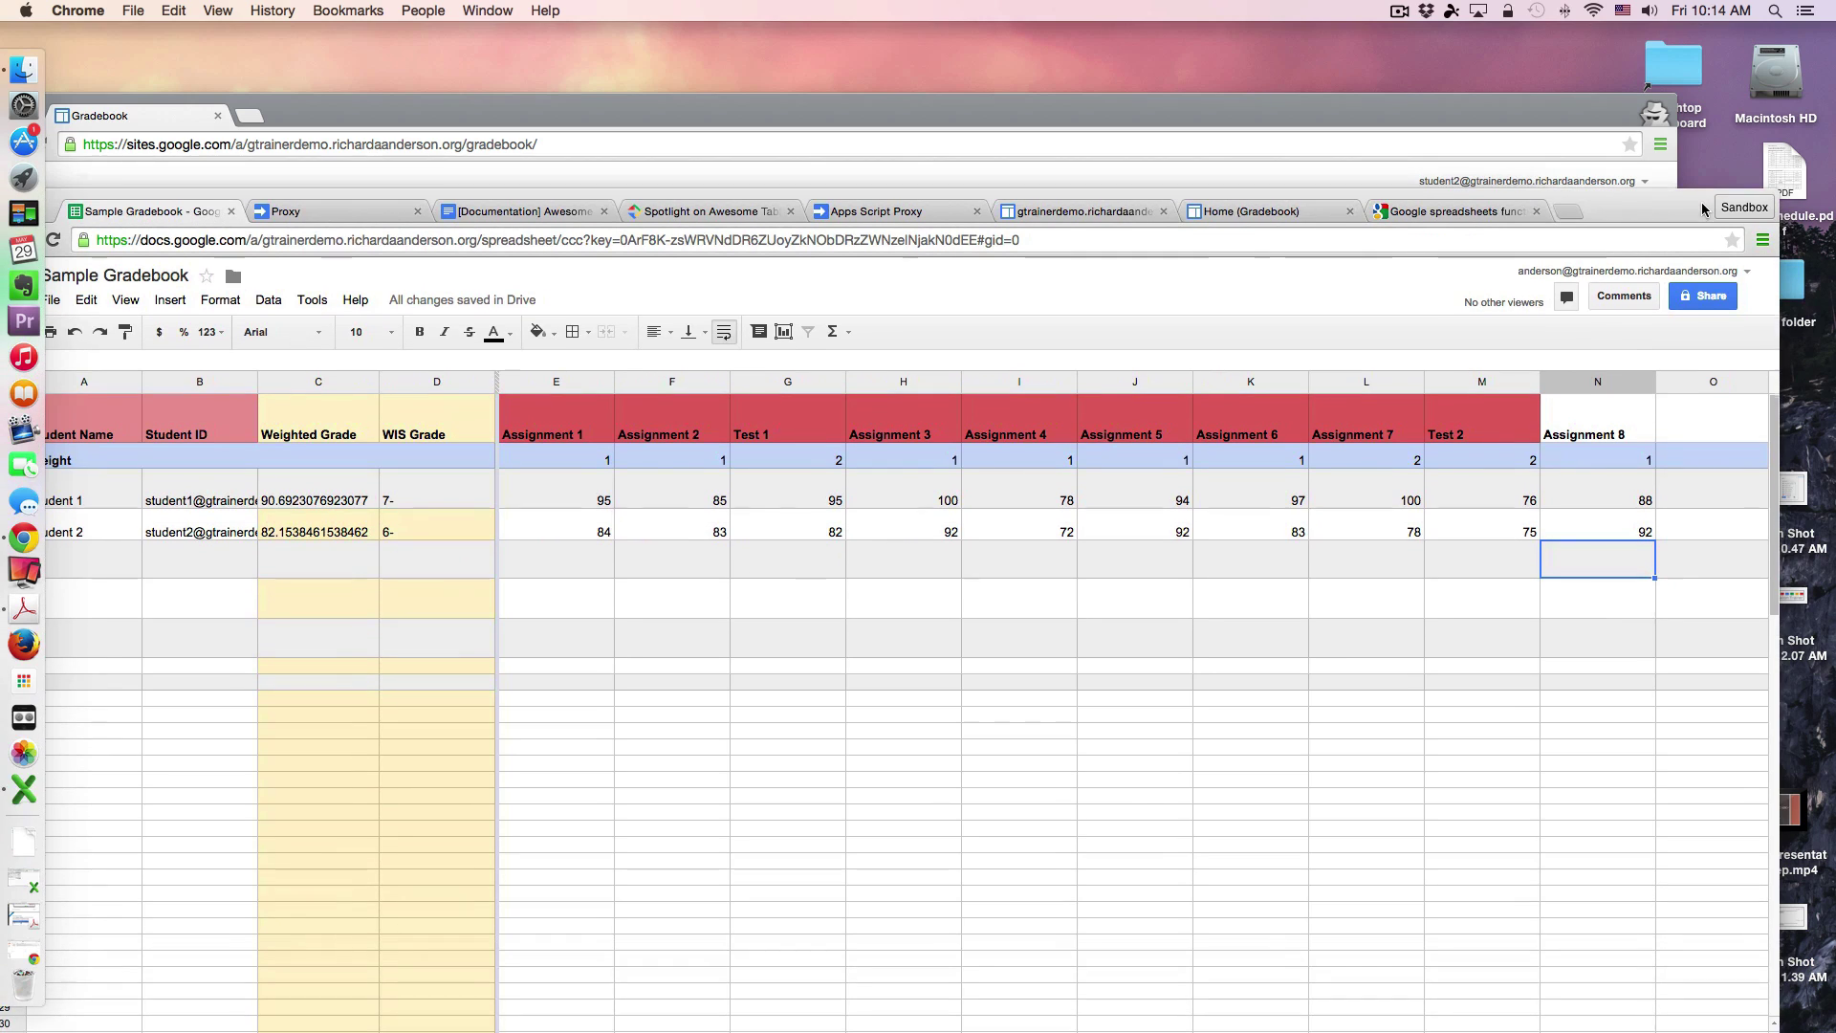
Step: Change Student 1's Test 1 score in G3 to 45 and Test 2 in M3 from 76 to 70
click(809, 498)
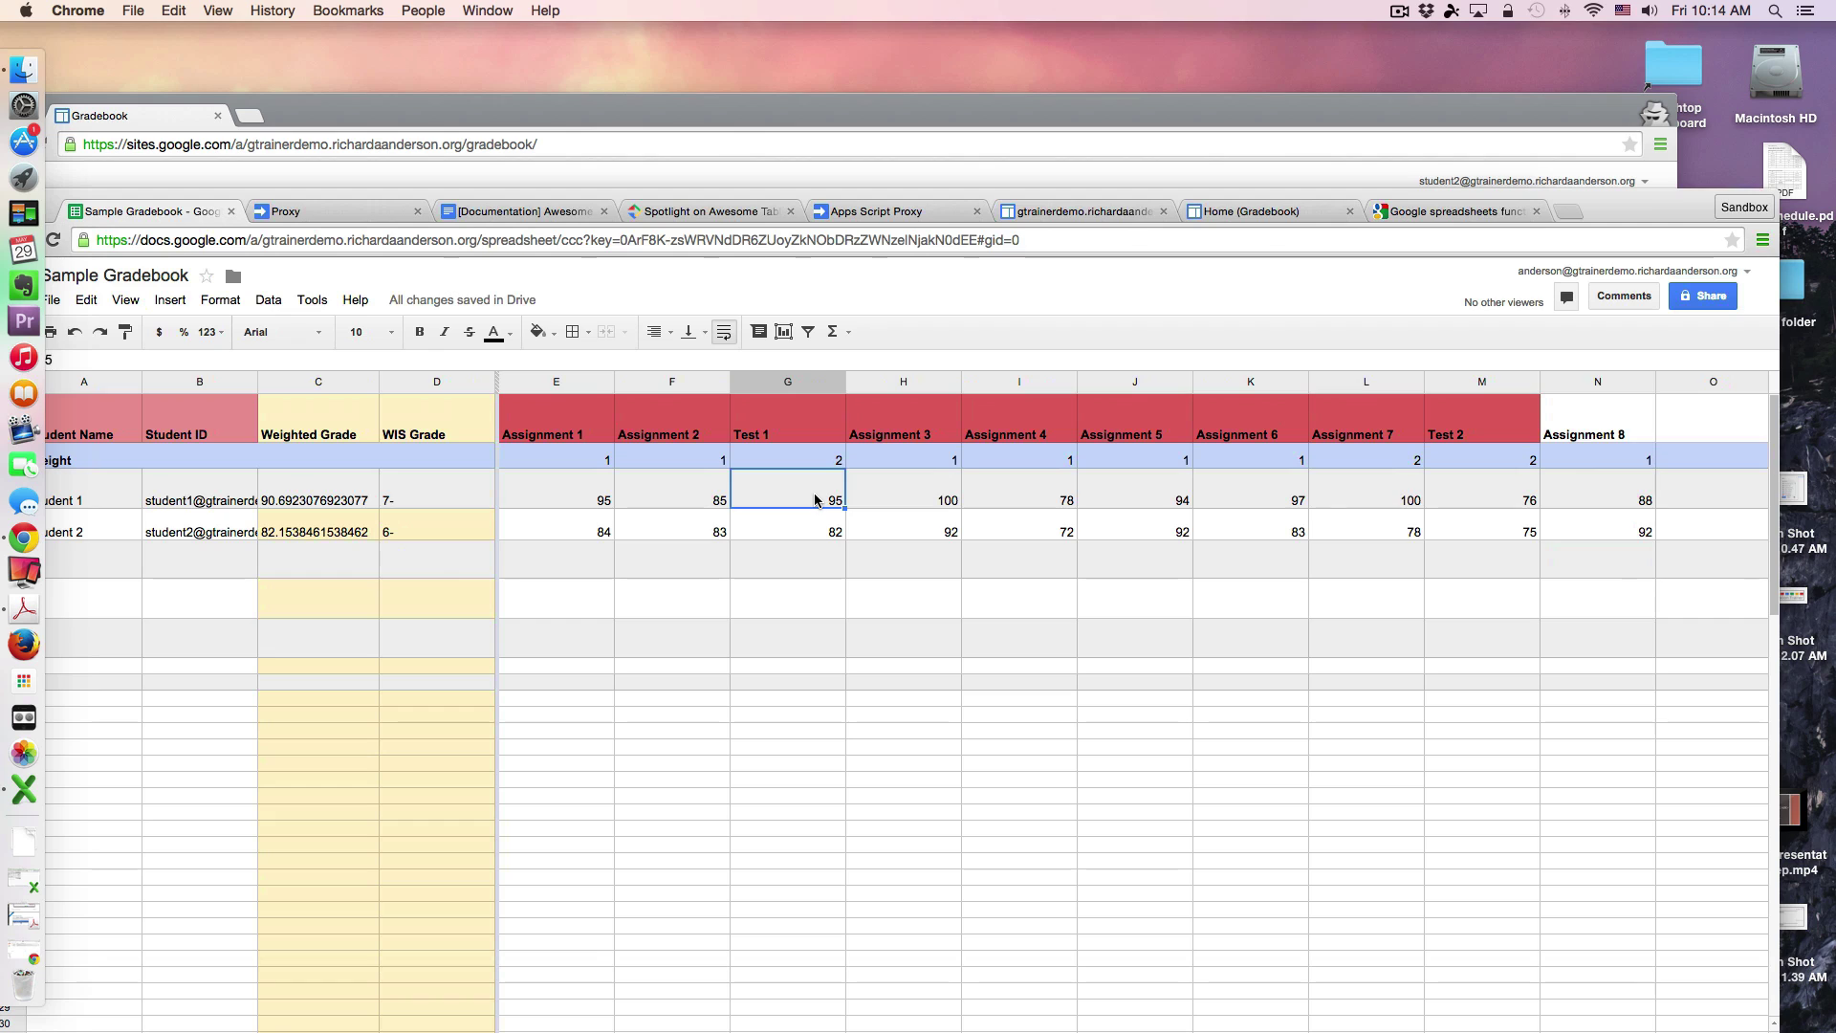
text(45)
click(832, 533)
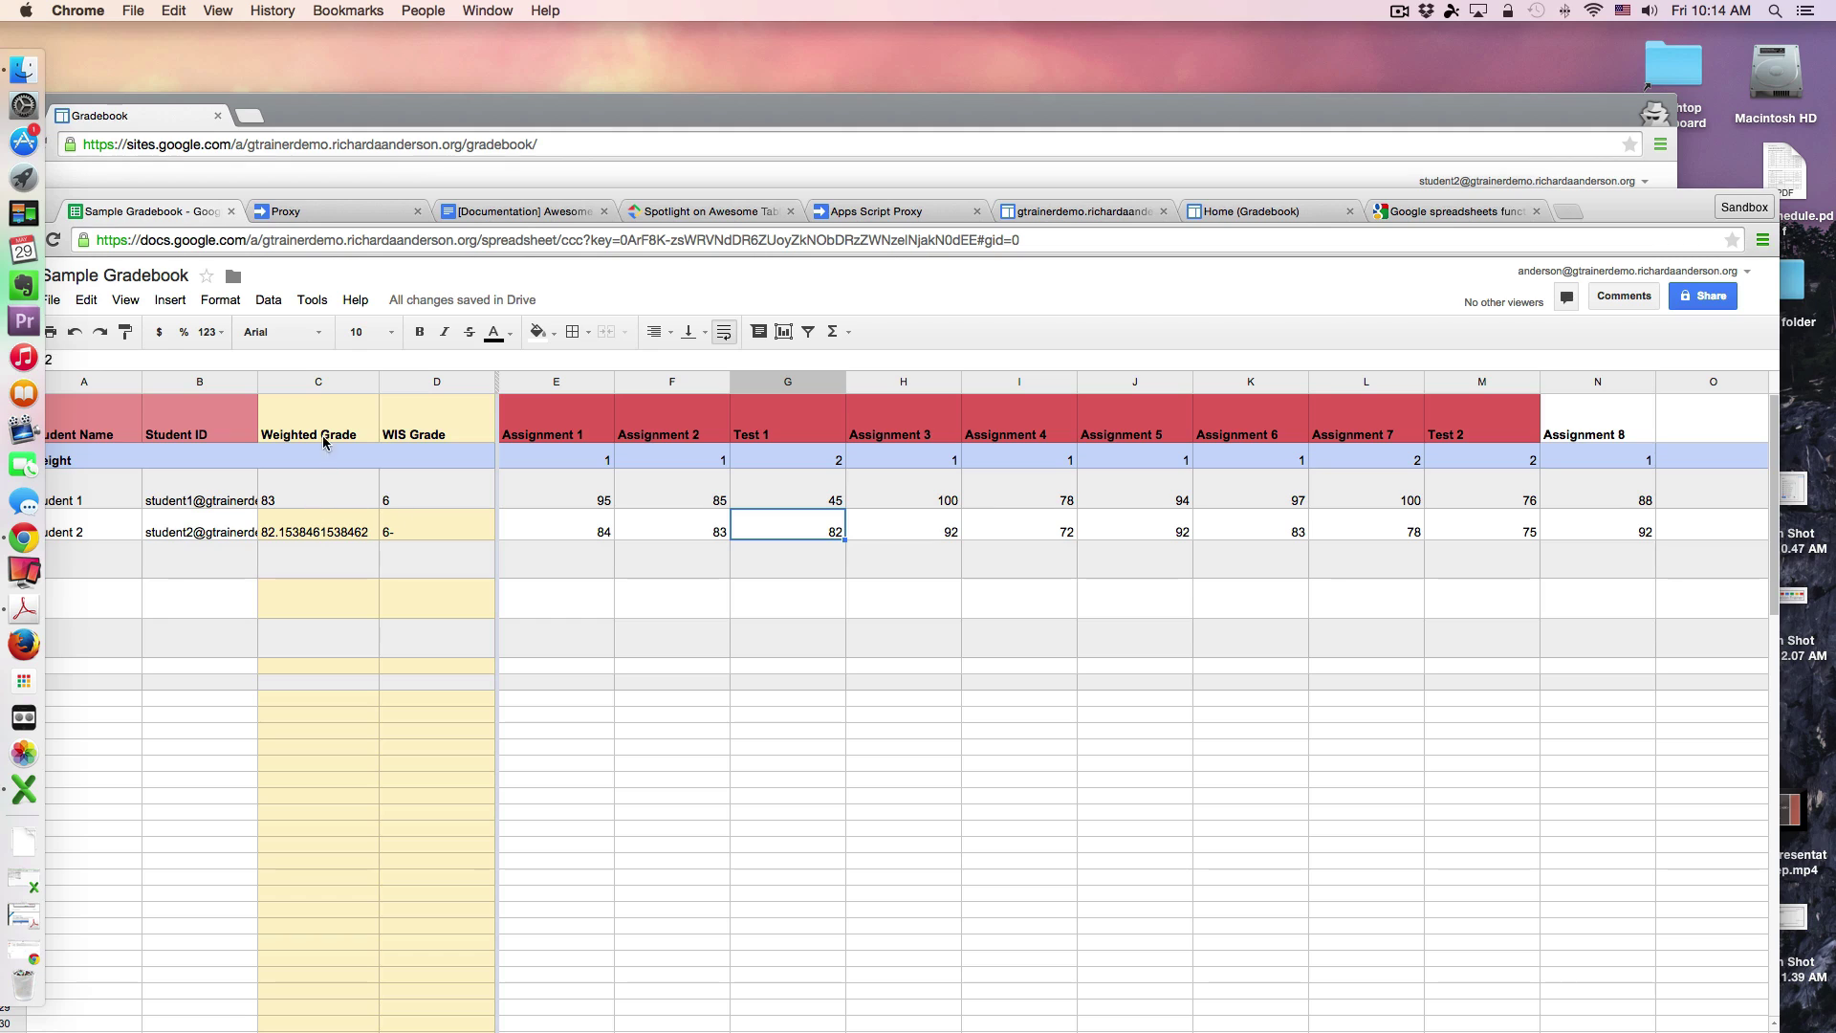
double_click(1514, 497)
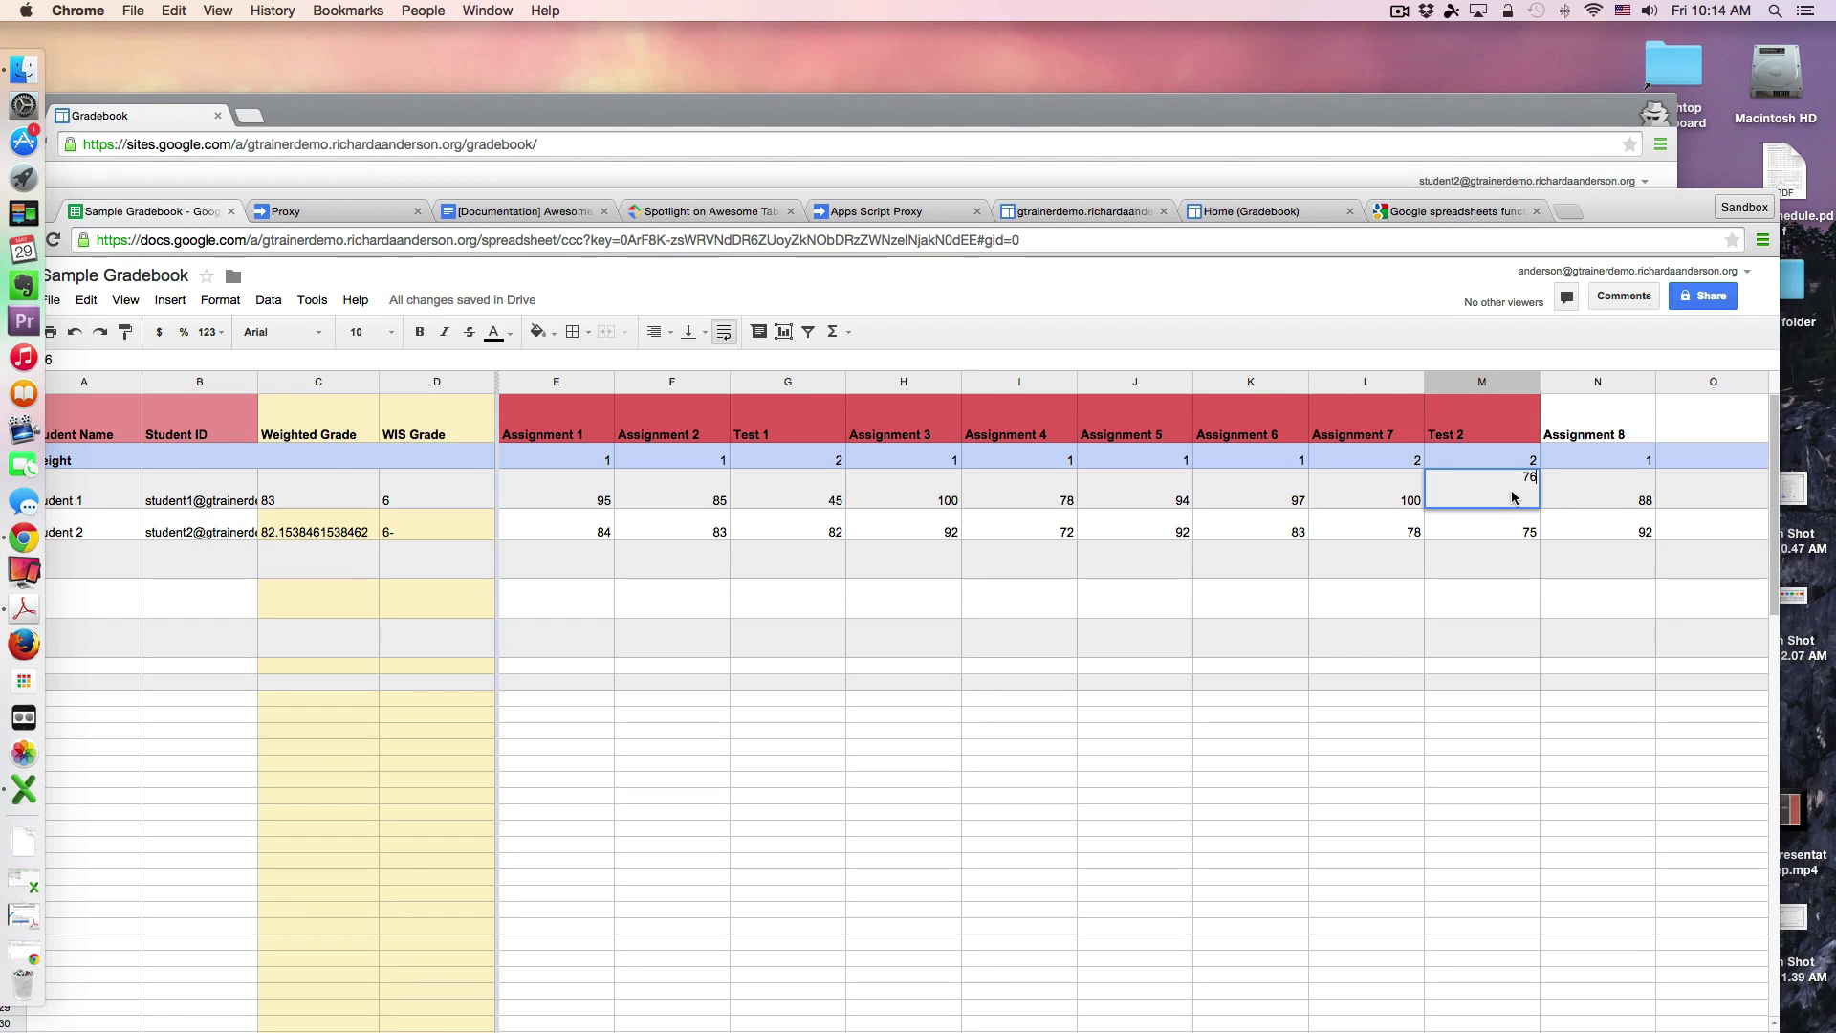
key(BackSpace)
text(0)
click(1496, 519)
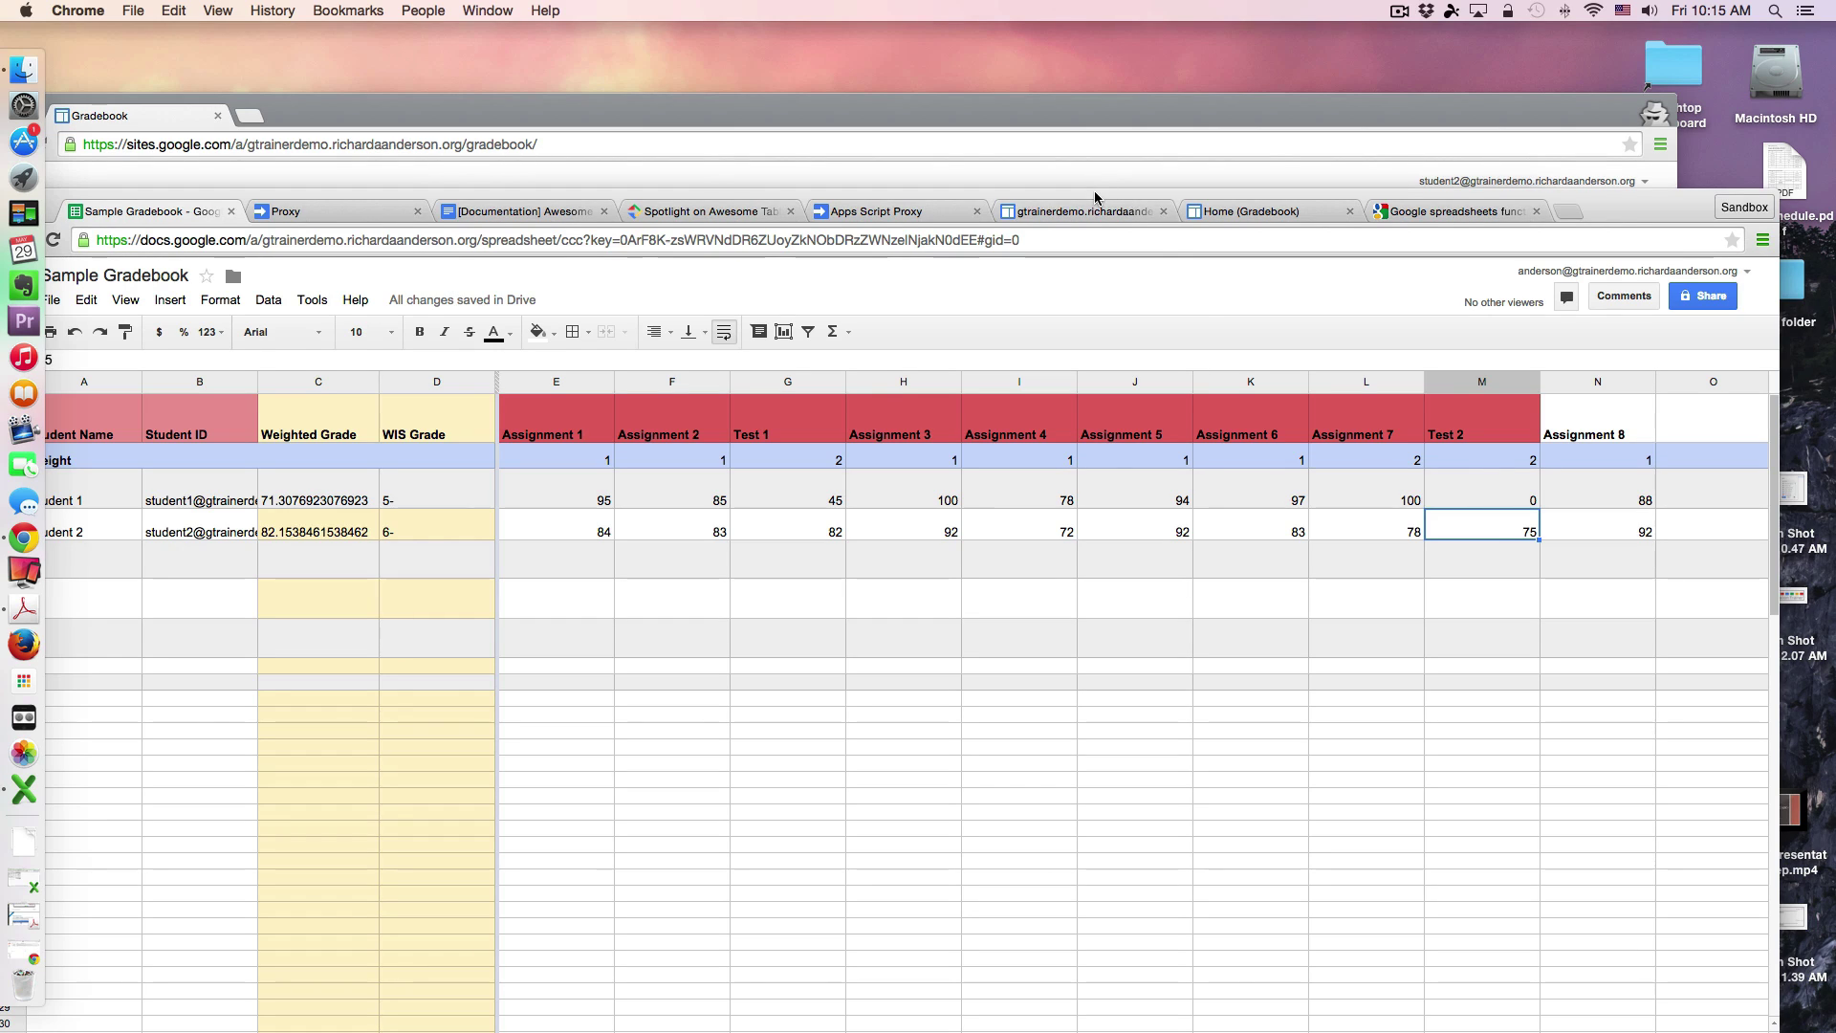
drag(1095, 198, 1131, 132)
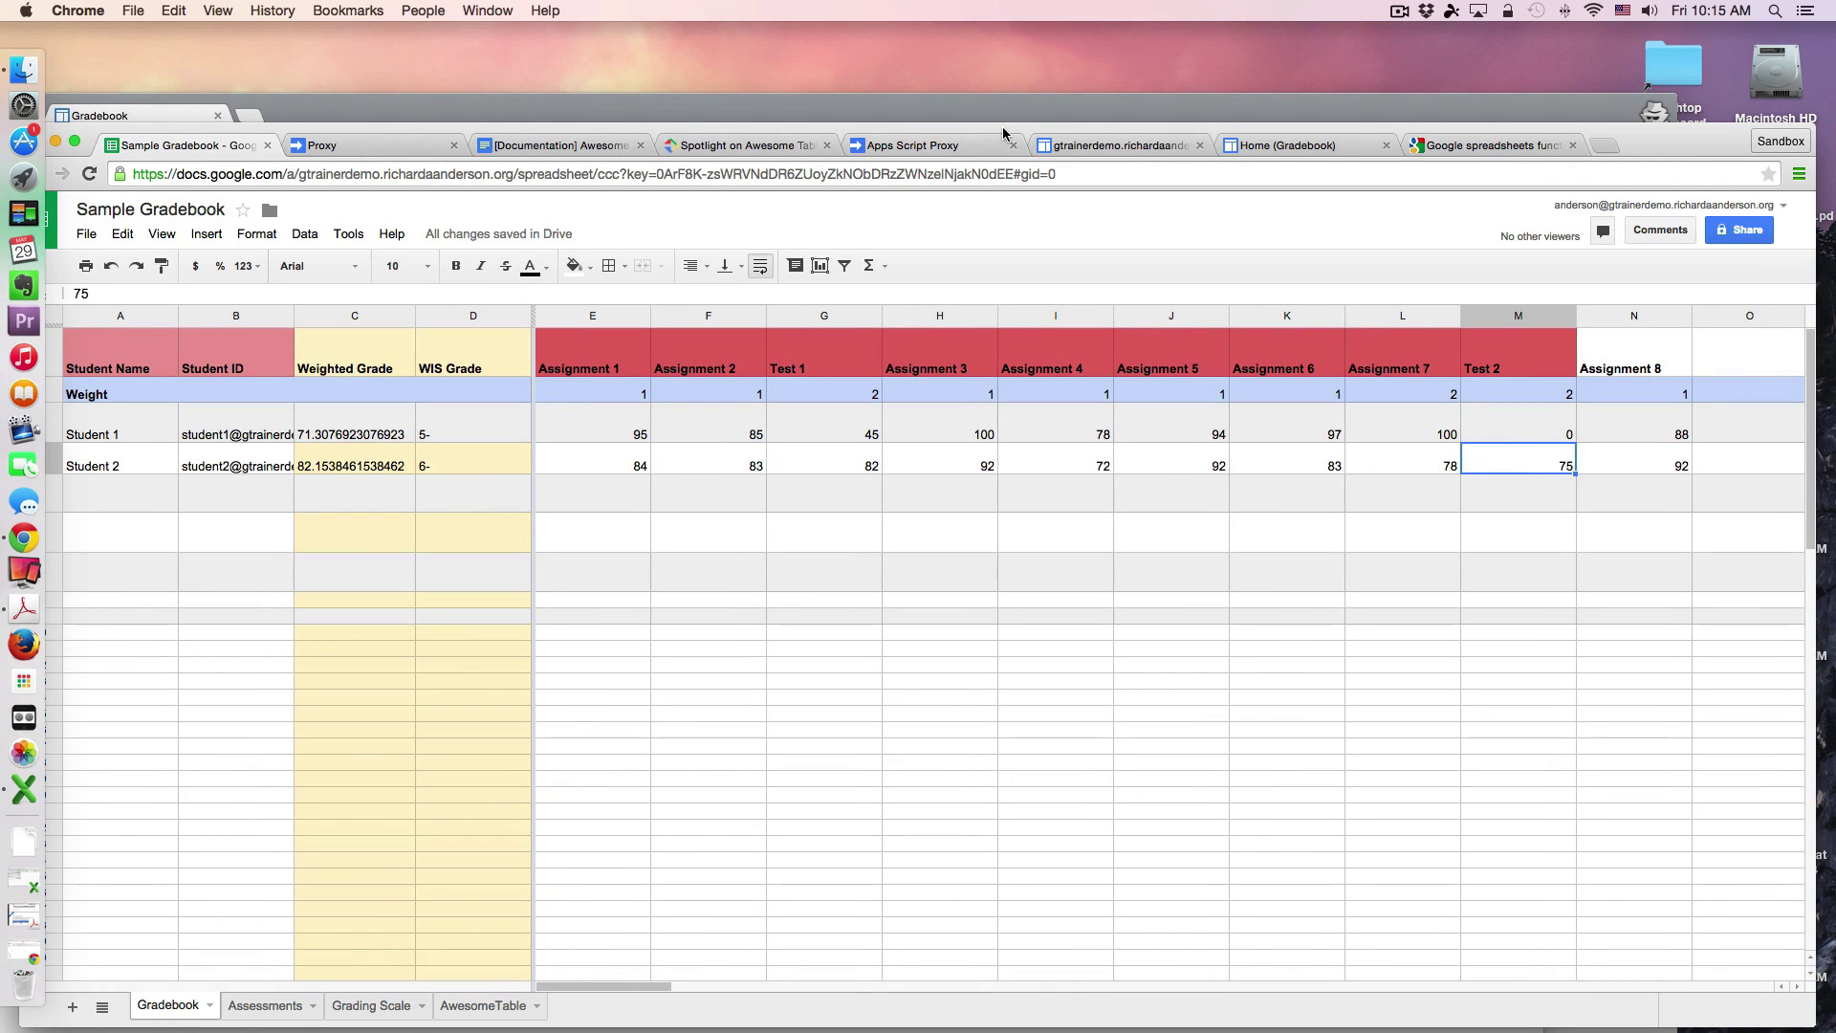
Step: Bring the student's Gradebook window forward and reload it to fetch the updated grades
drag(1002, 124, 982, 517)
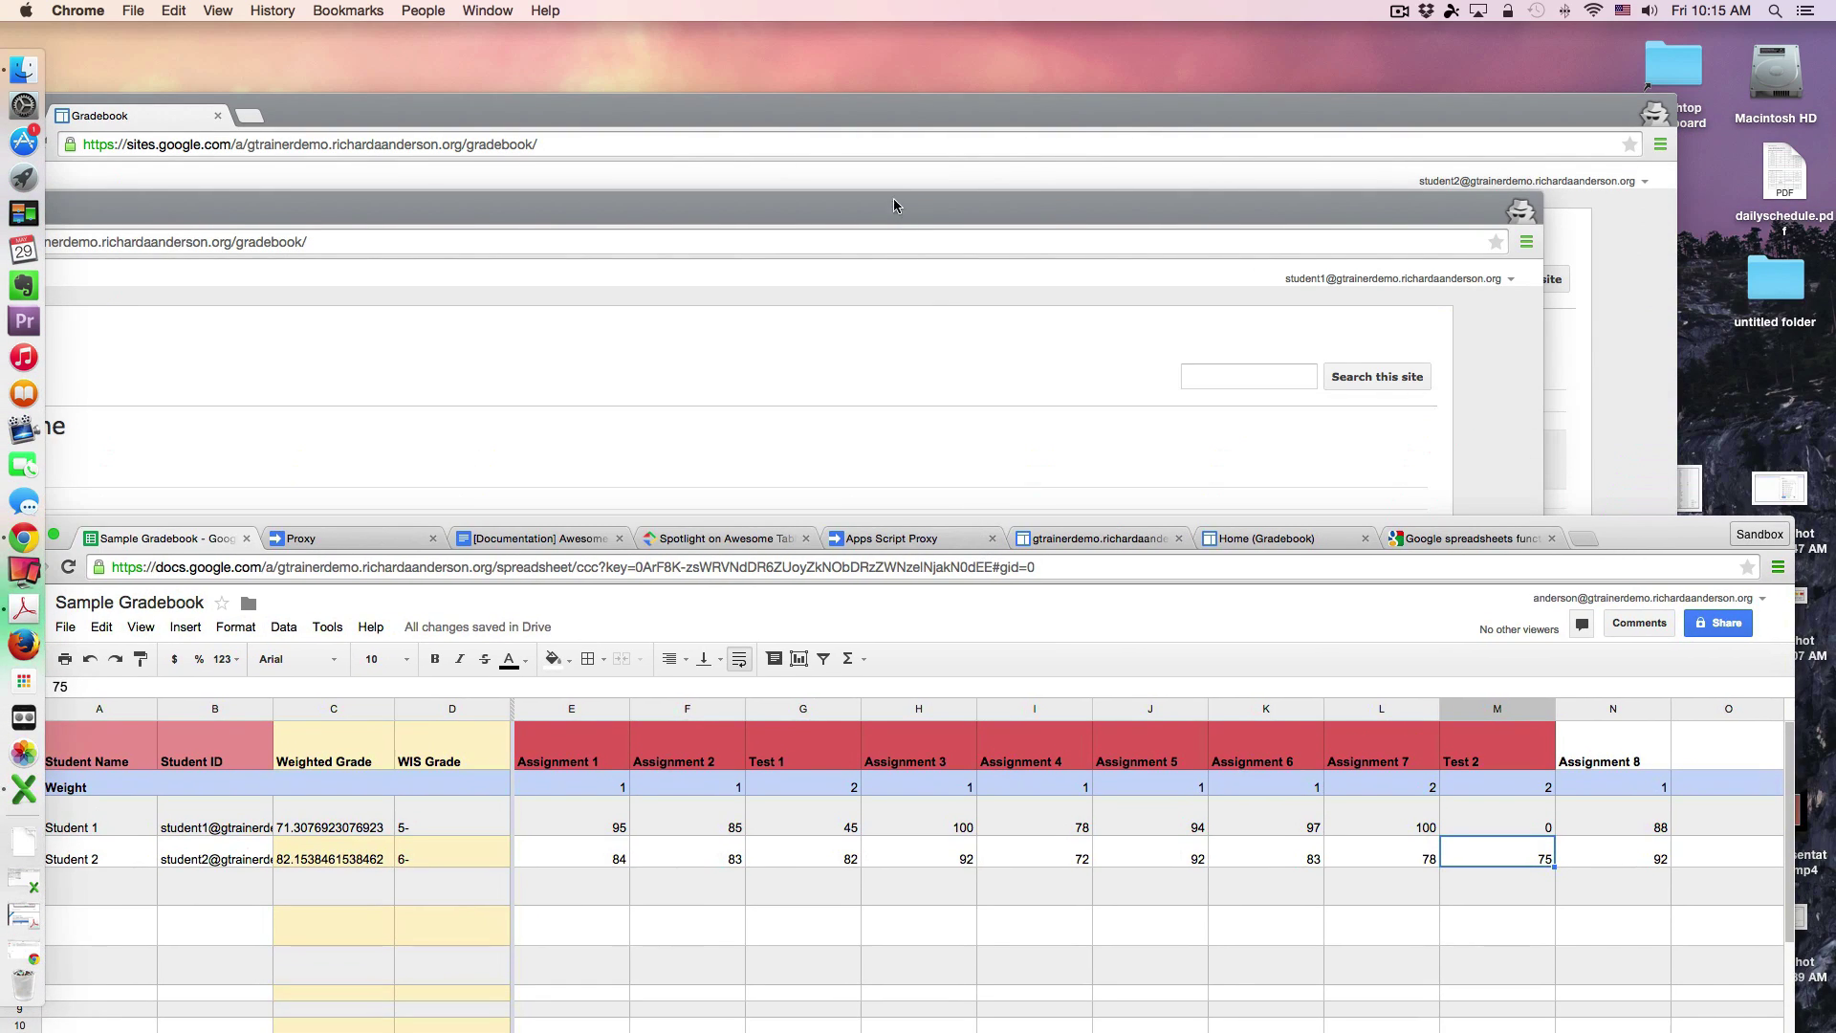
click(965, 210)
drag(962, 211, 1186, 146)
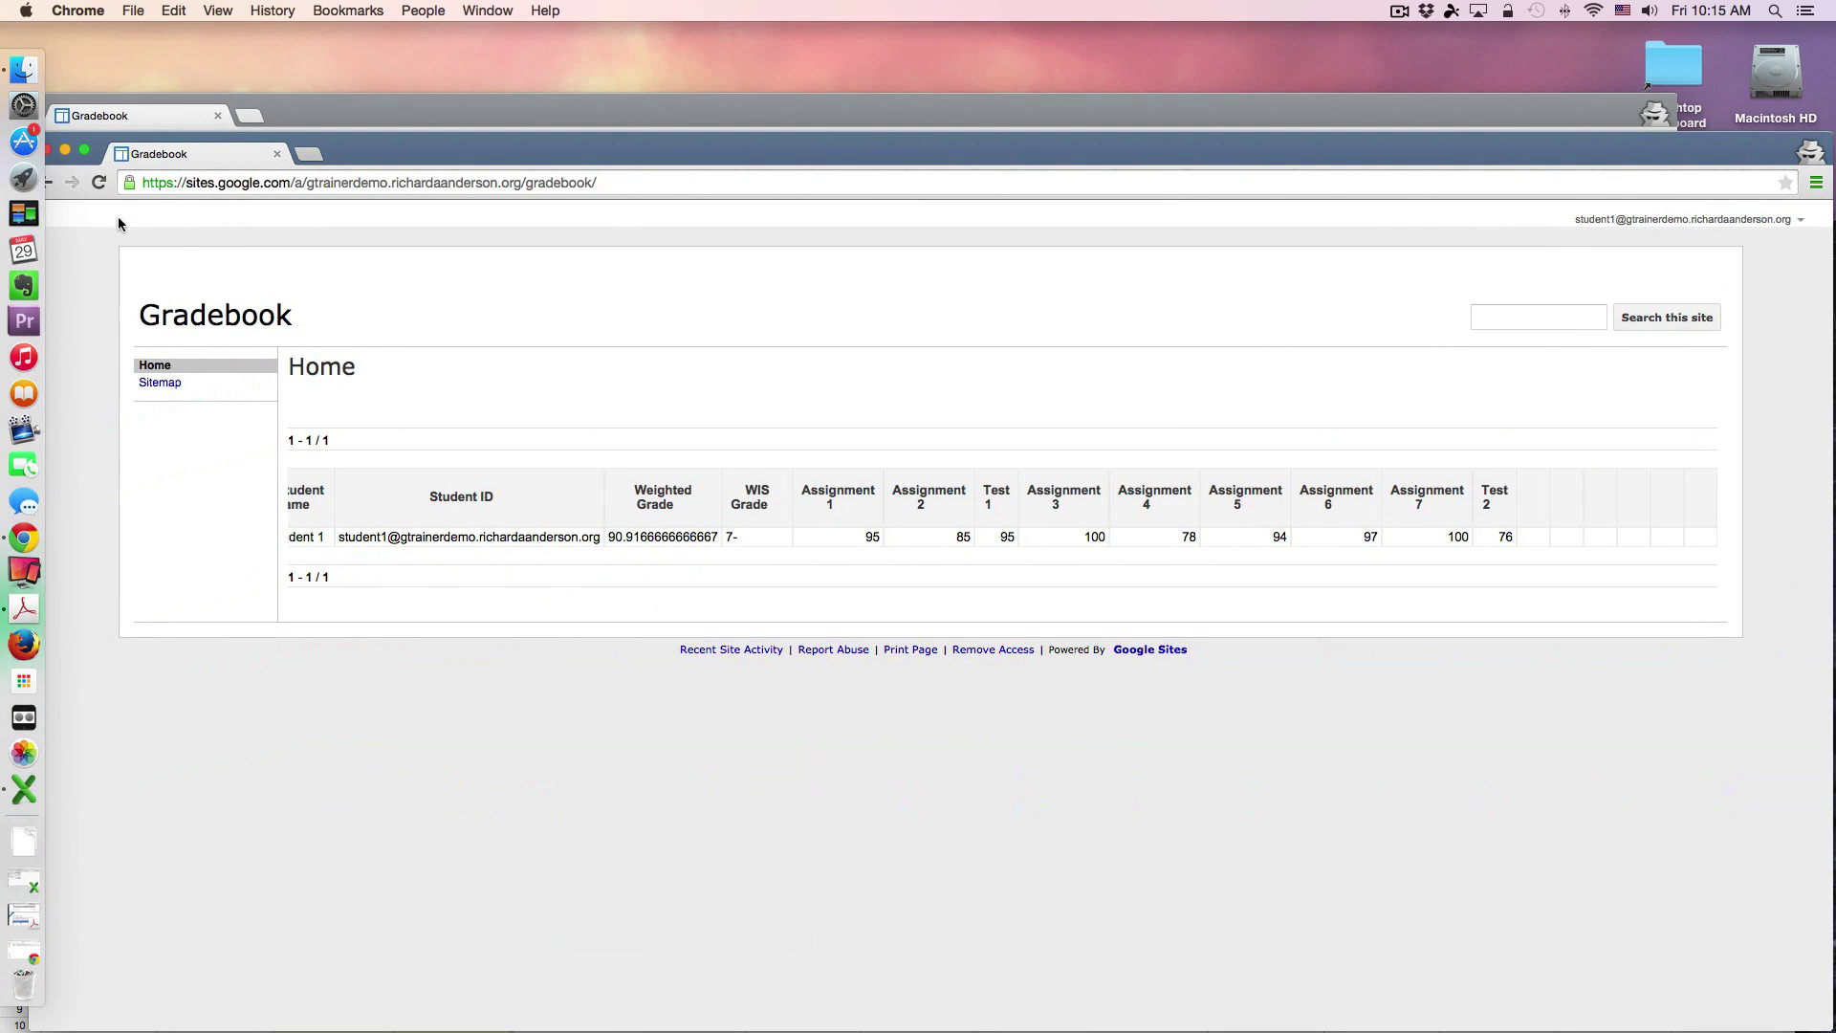
click(98, 185)
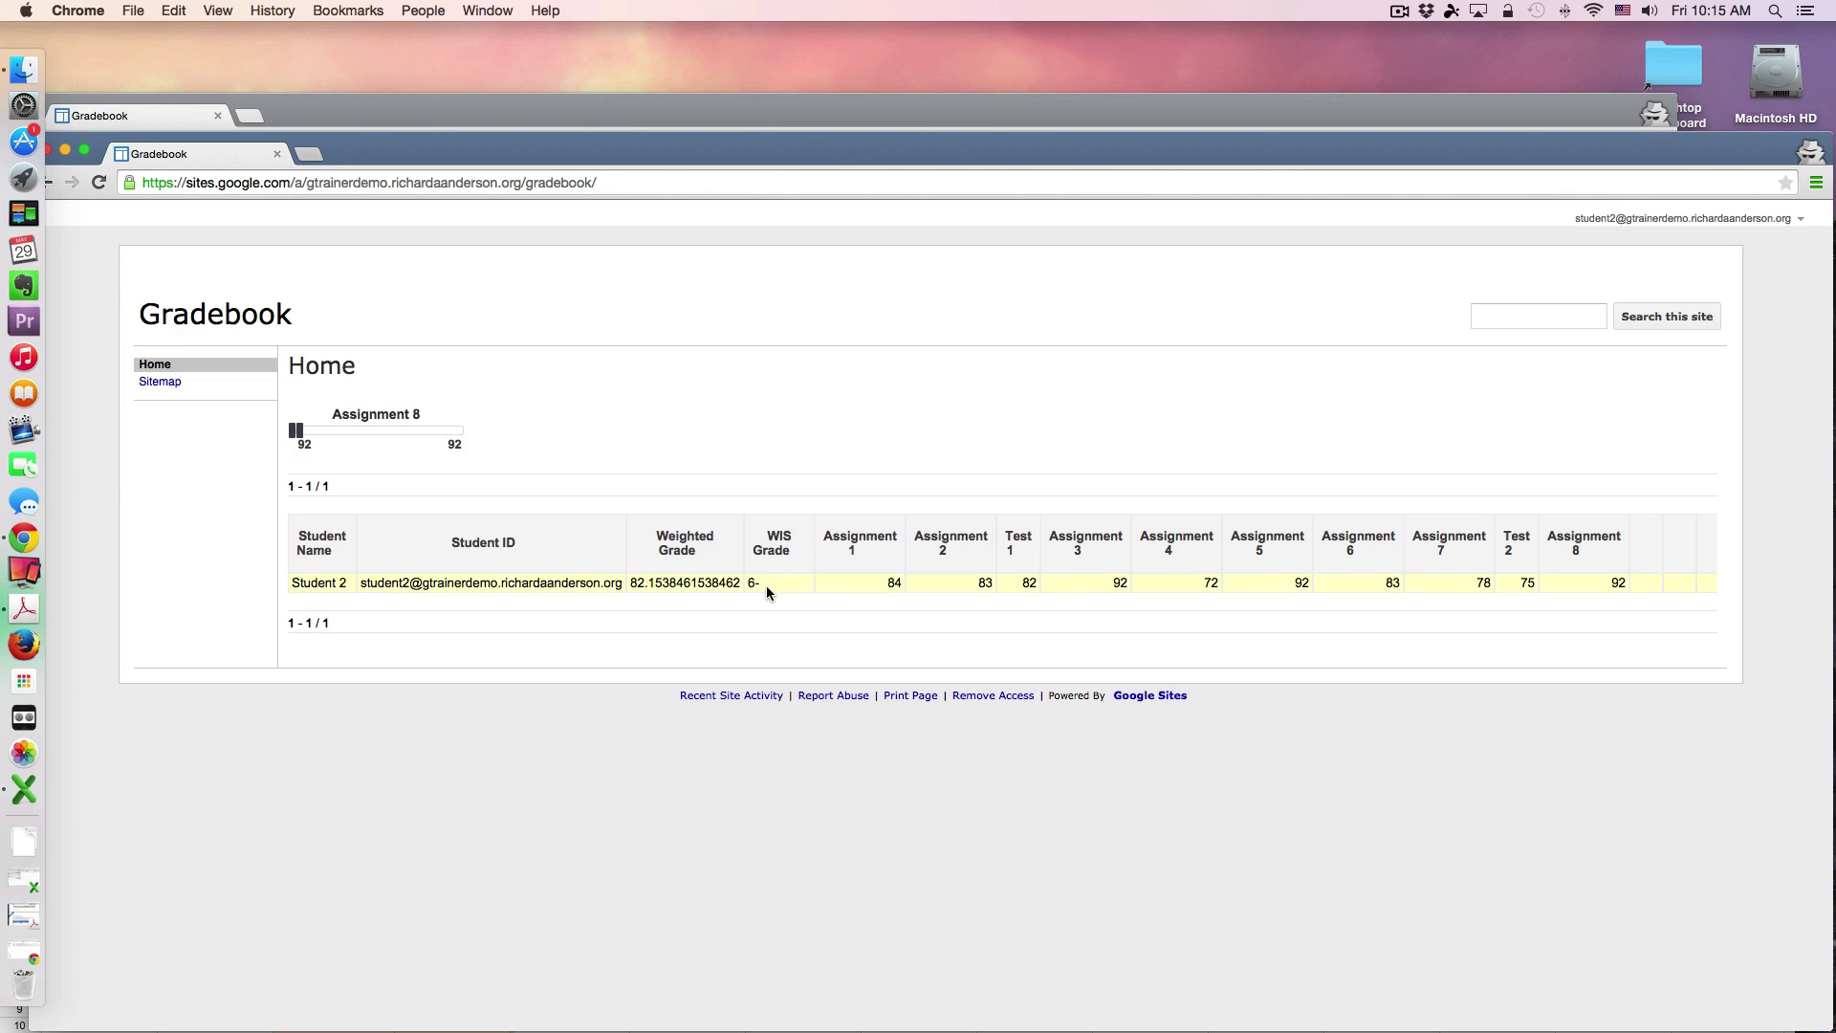
Step: Sign the student account out from the account menu
double_click(812, 135)
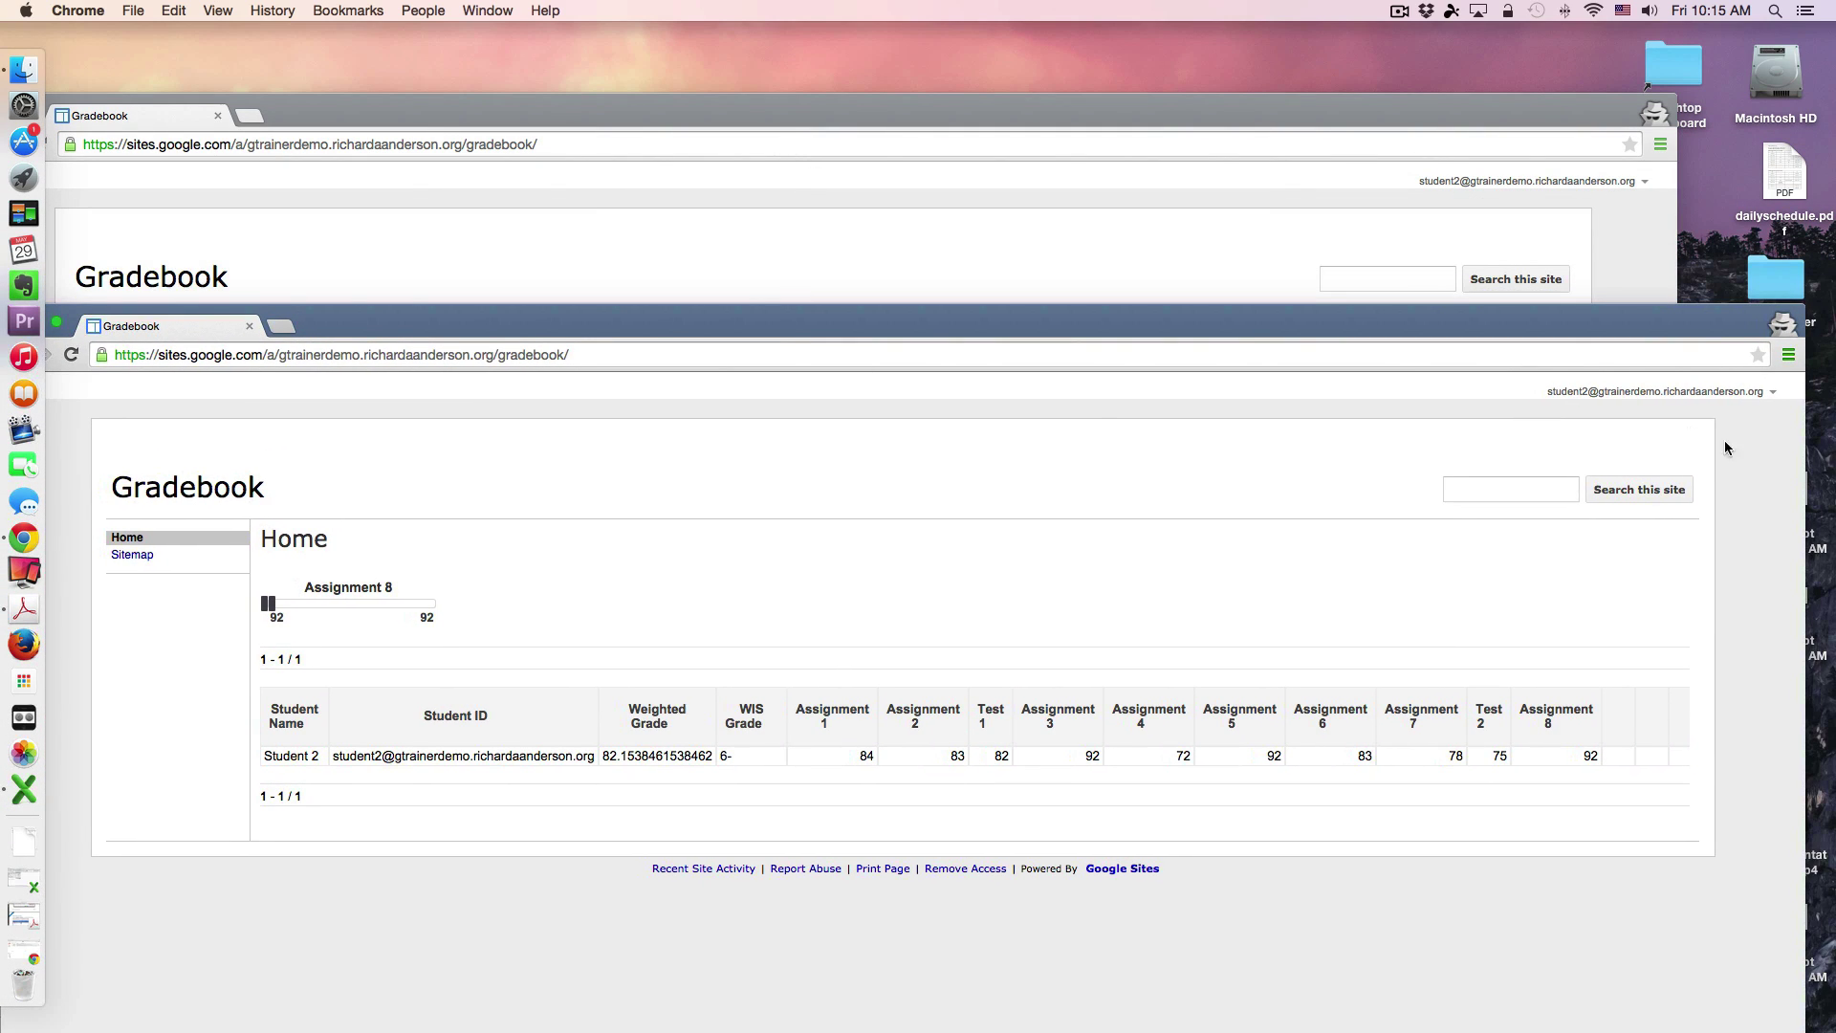
click(1773, 392)
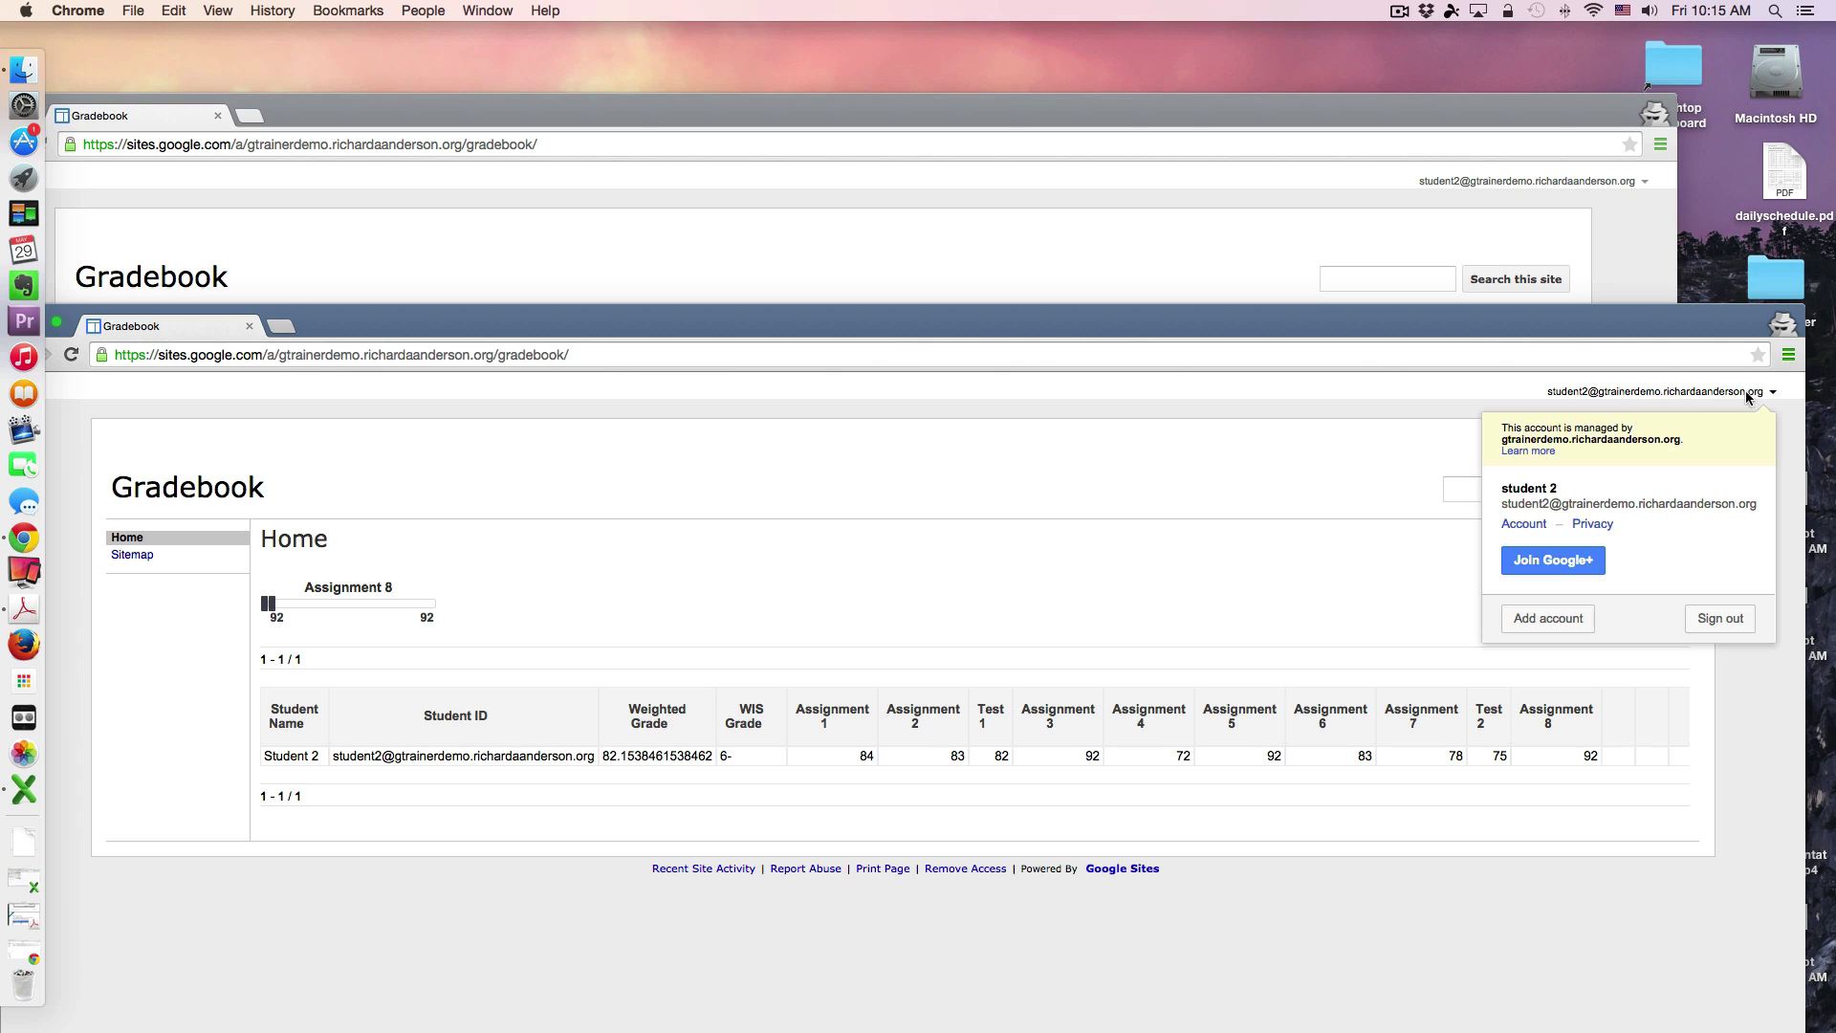
click(1721, 619)
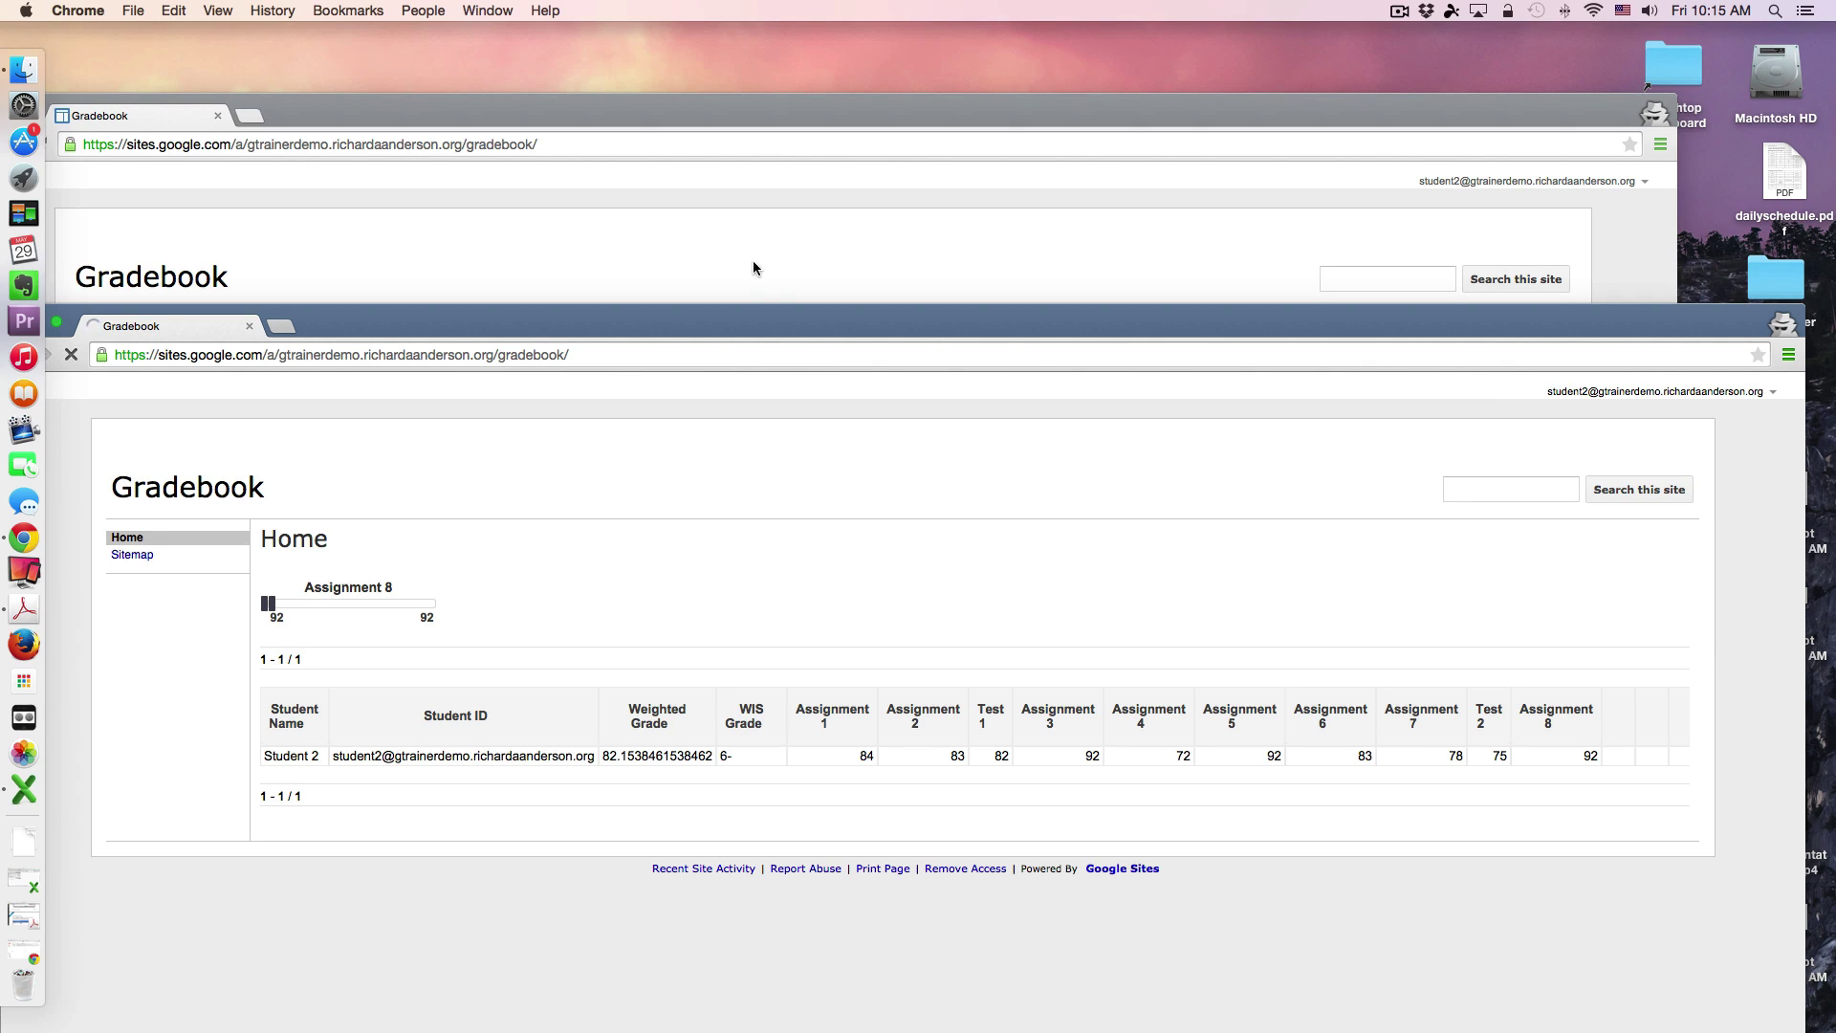
Step: Sign in to Google Accounts with the first student's email address and password
drag(779, 326, 863, 126)
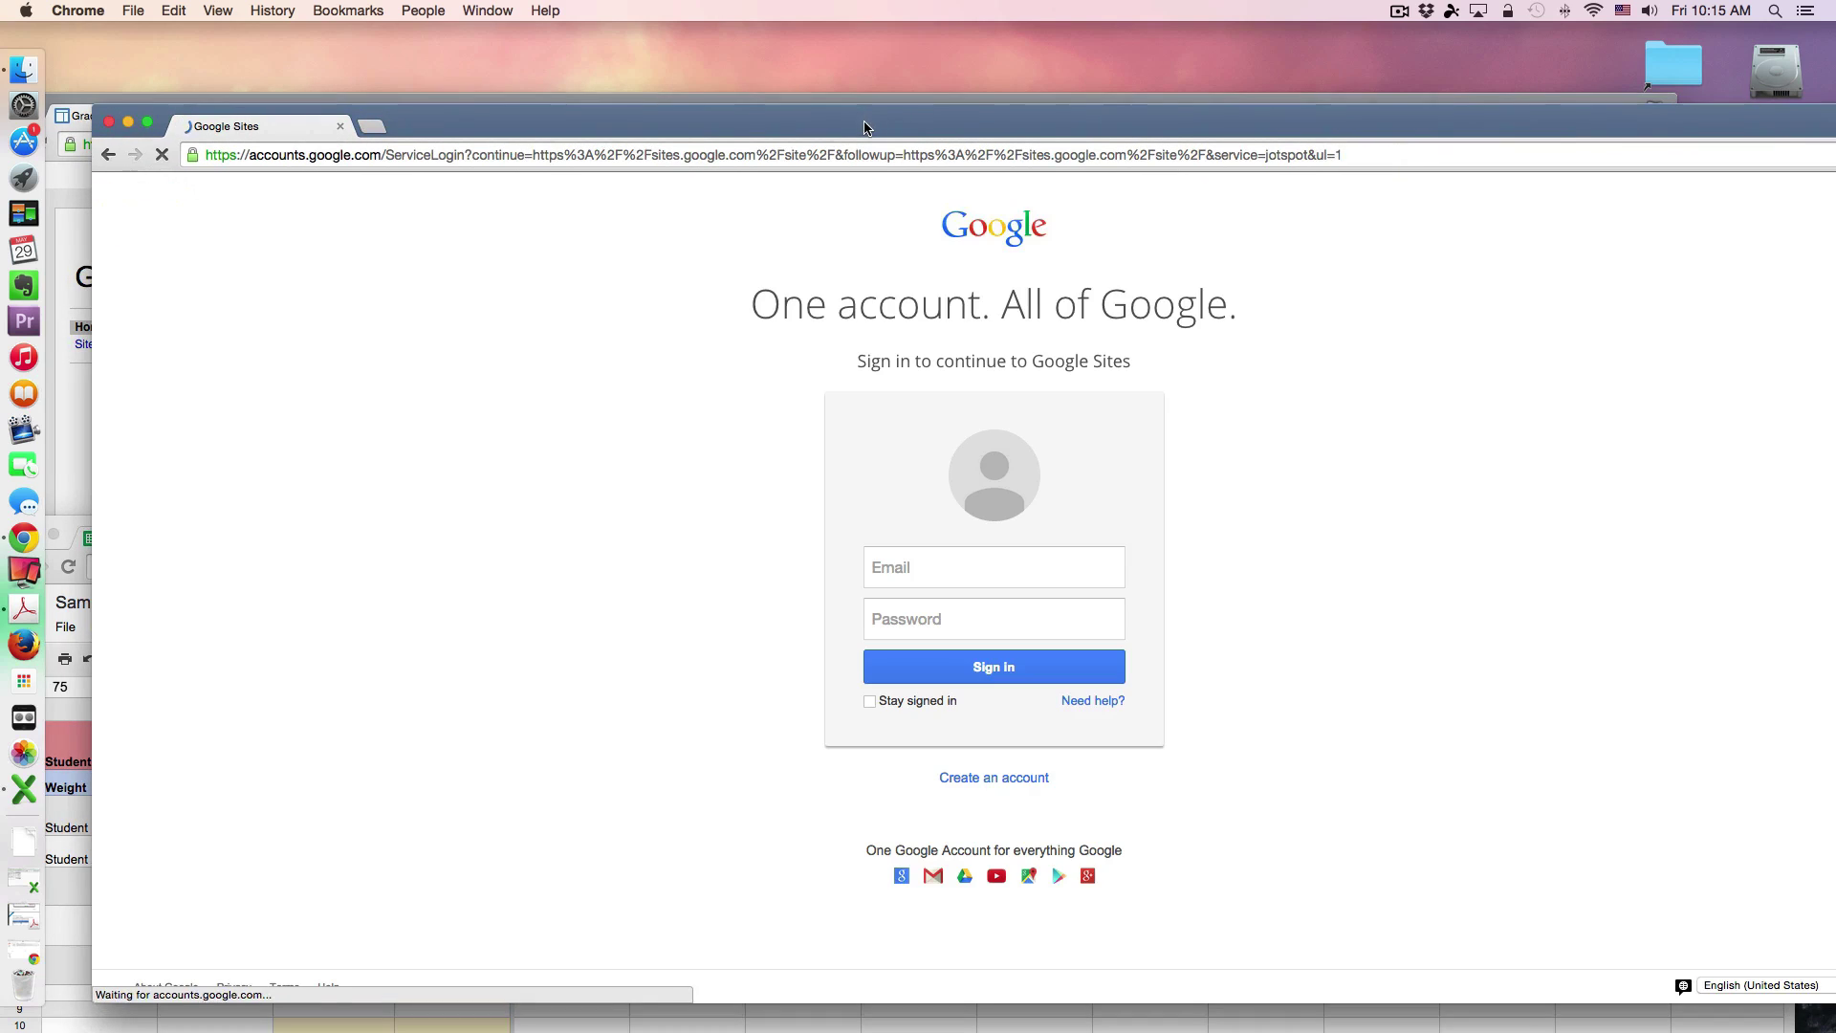
click(943, 562)
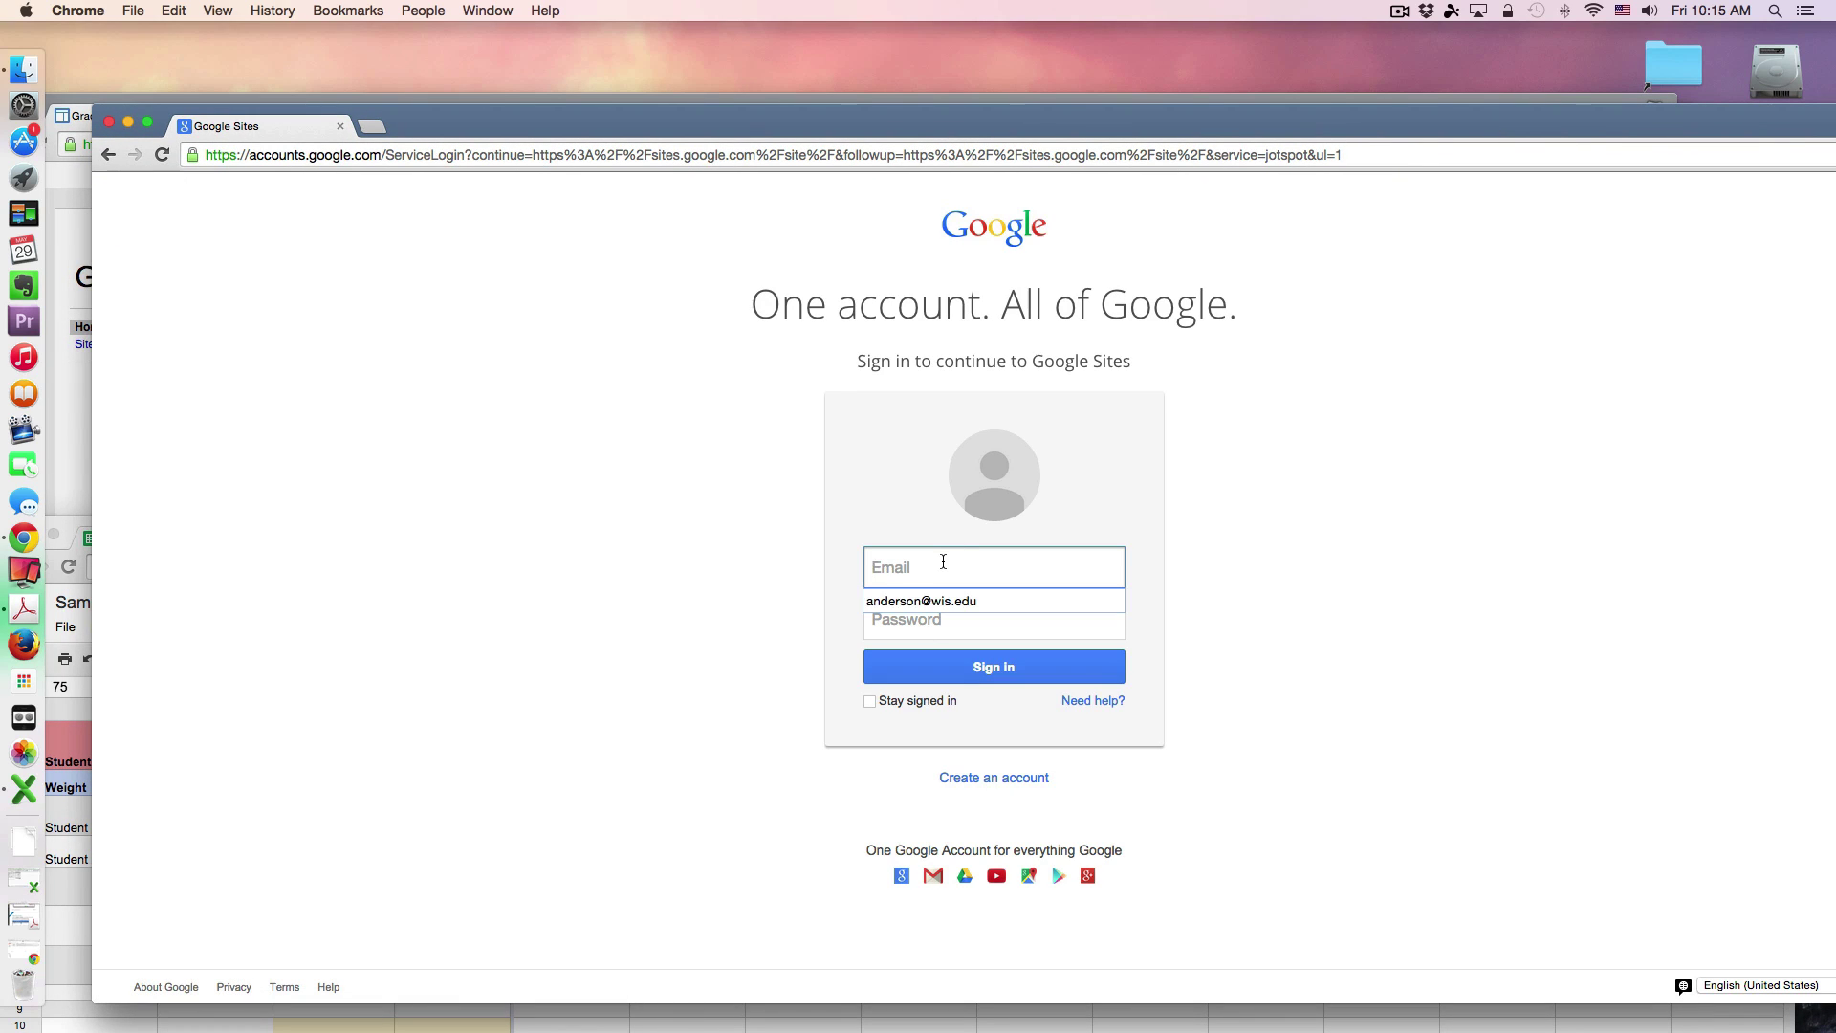
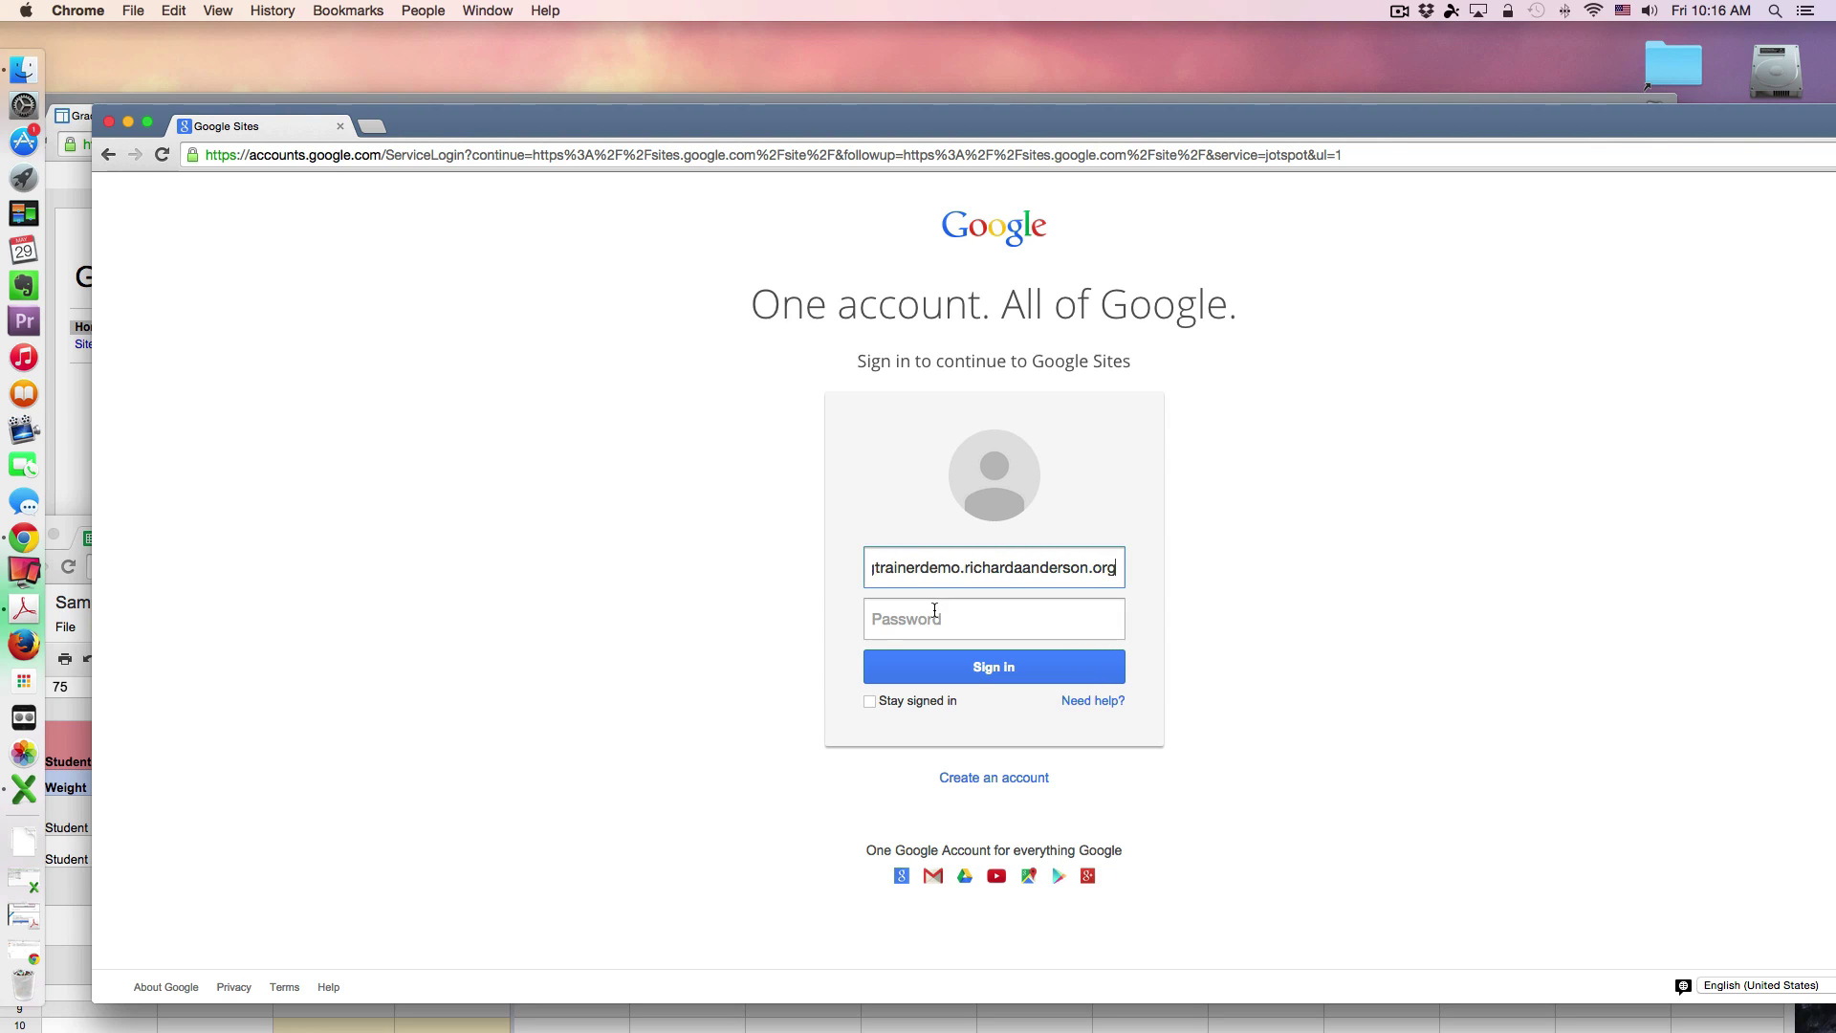
click(935, 610)
text(•••••••)
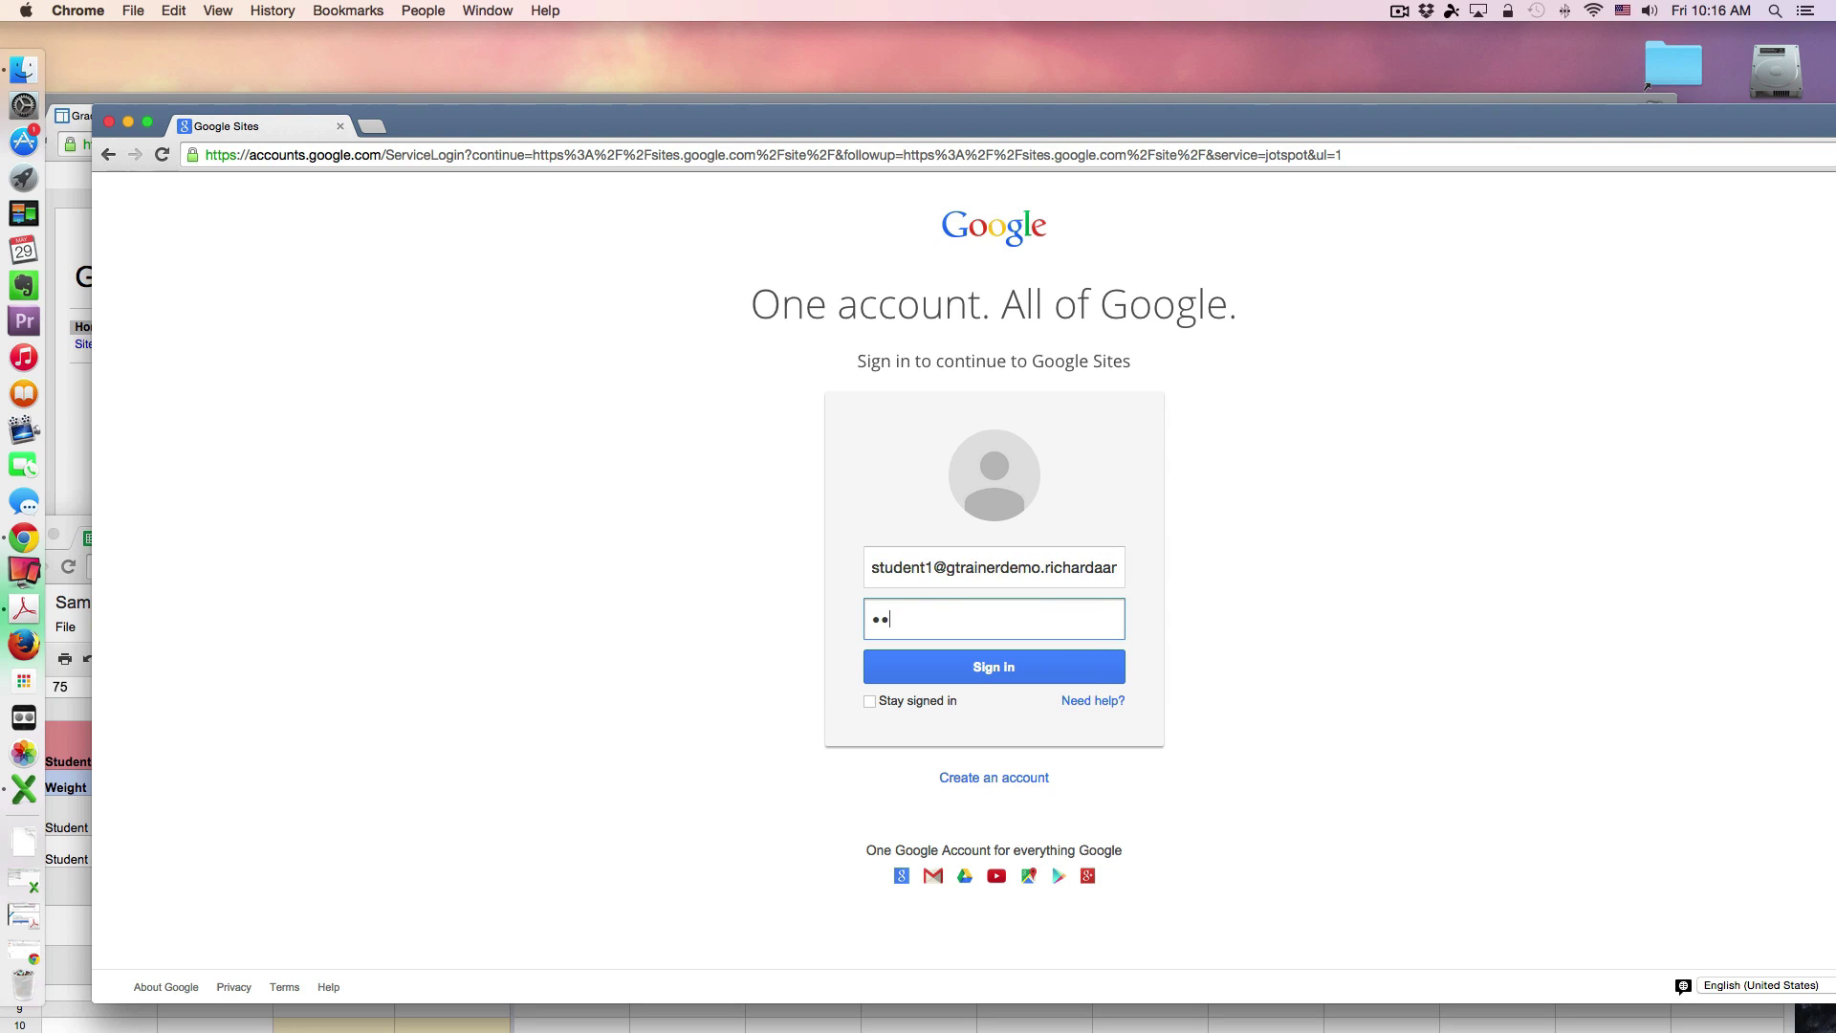
key(Return)
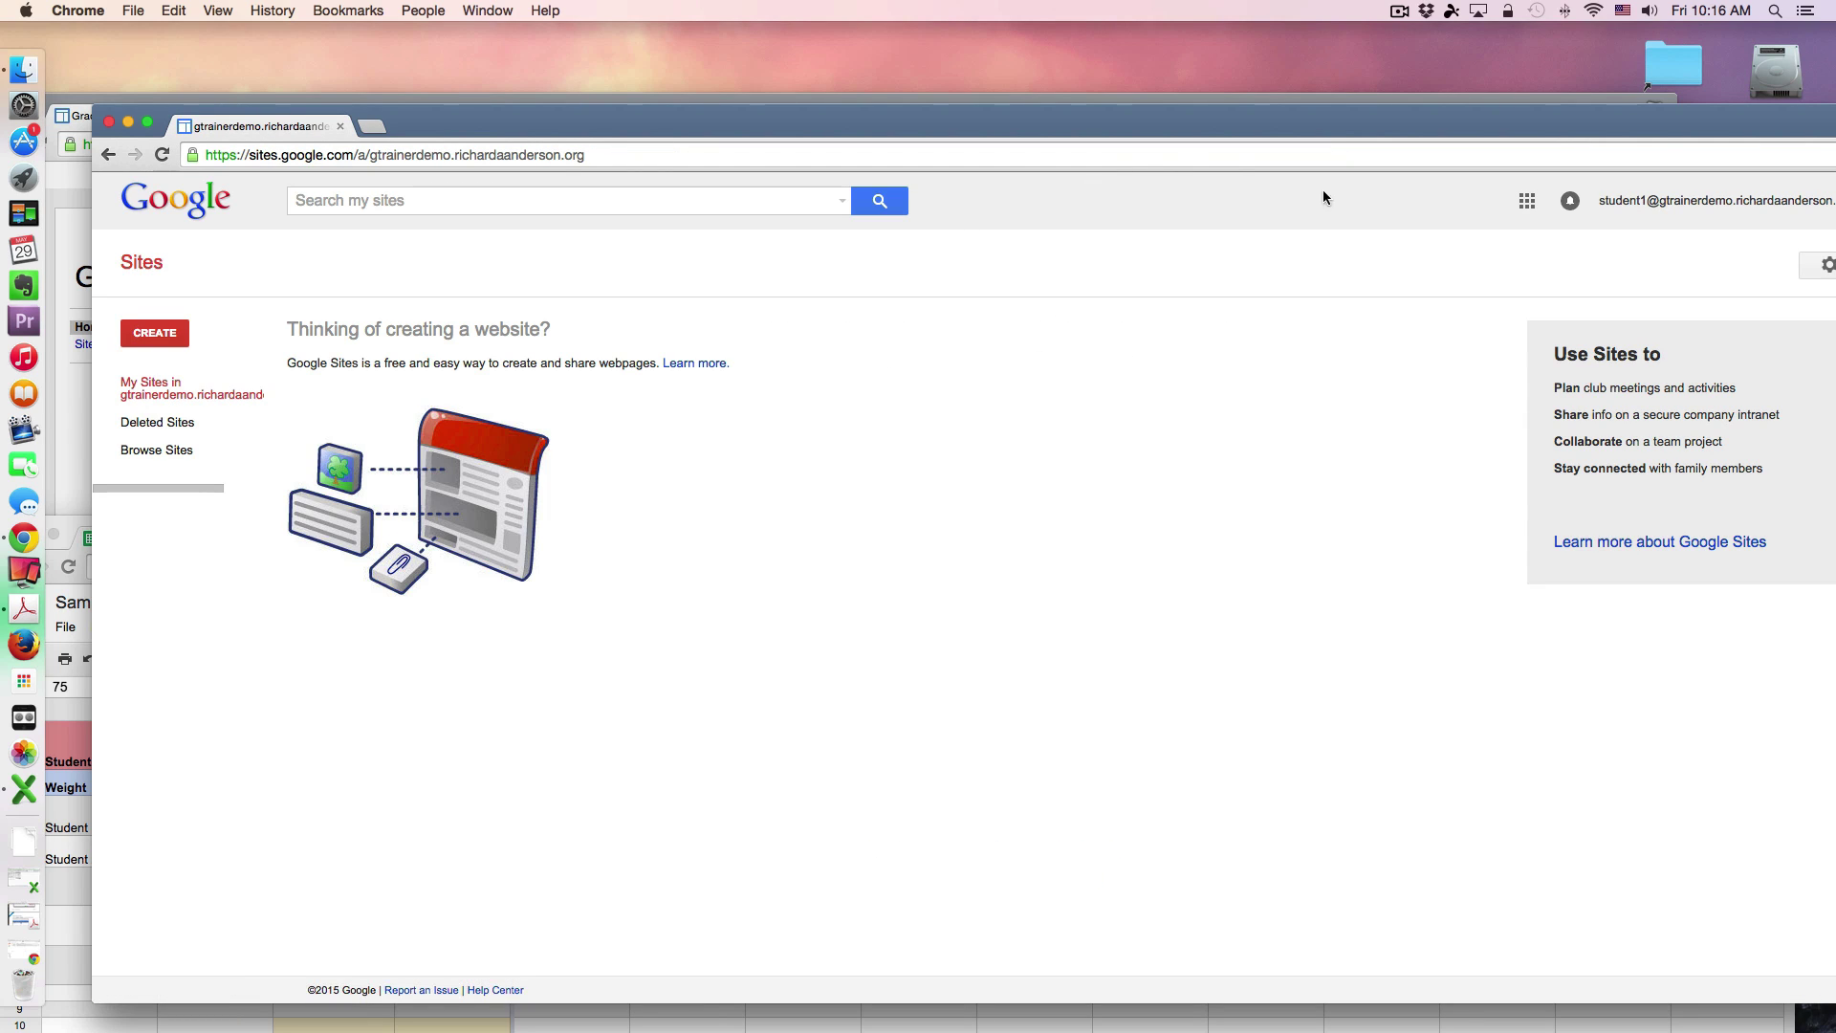
Step: Copy the Gradebook address and load the site's /gradebook/ page in Student 1's window
drag(1492, 129, 1449, 368)
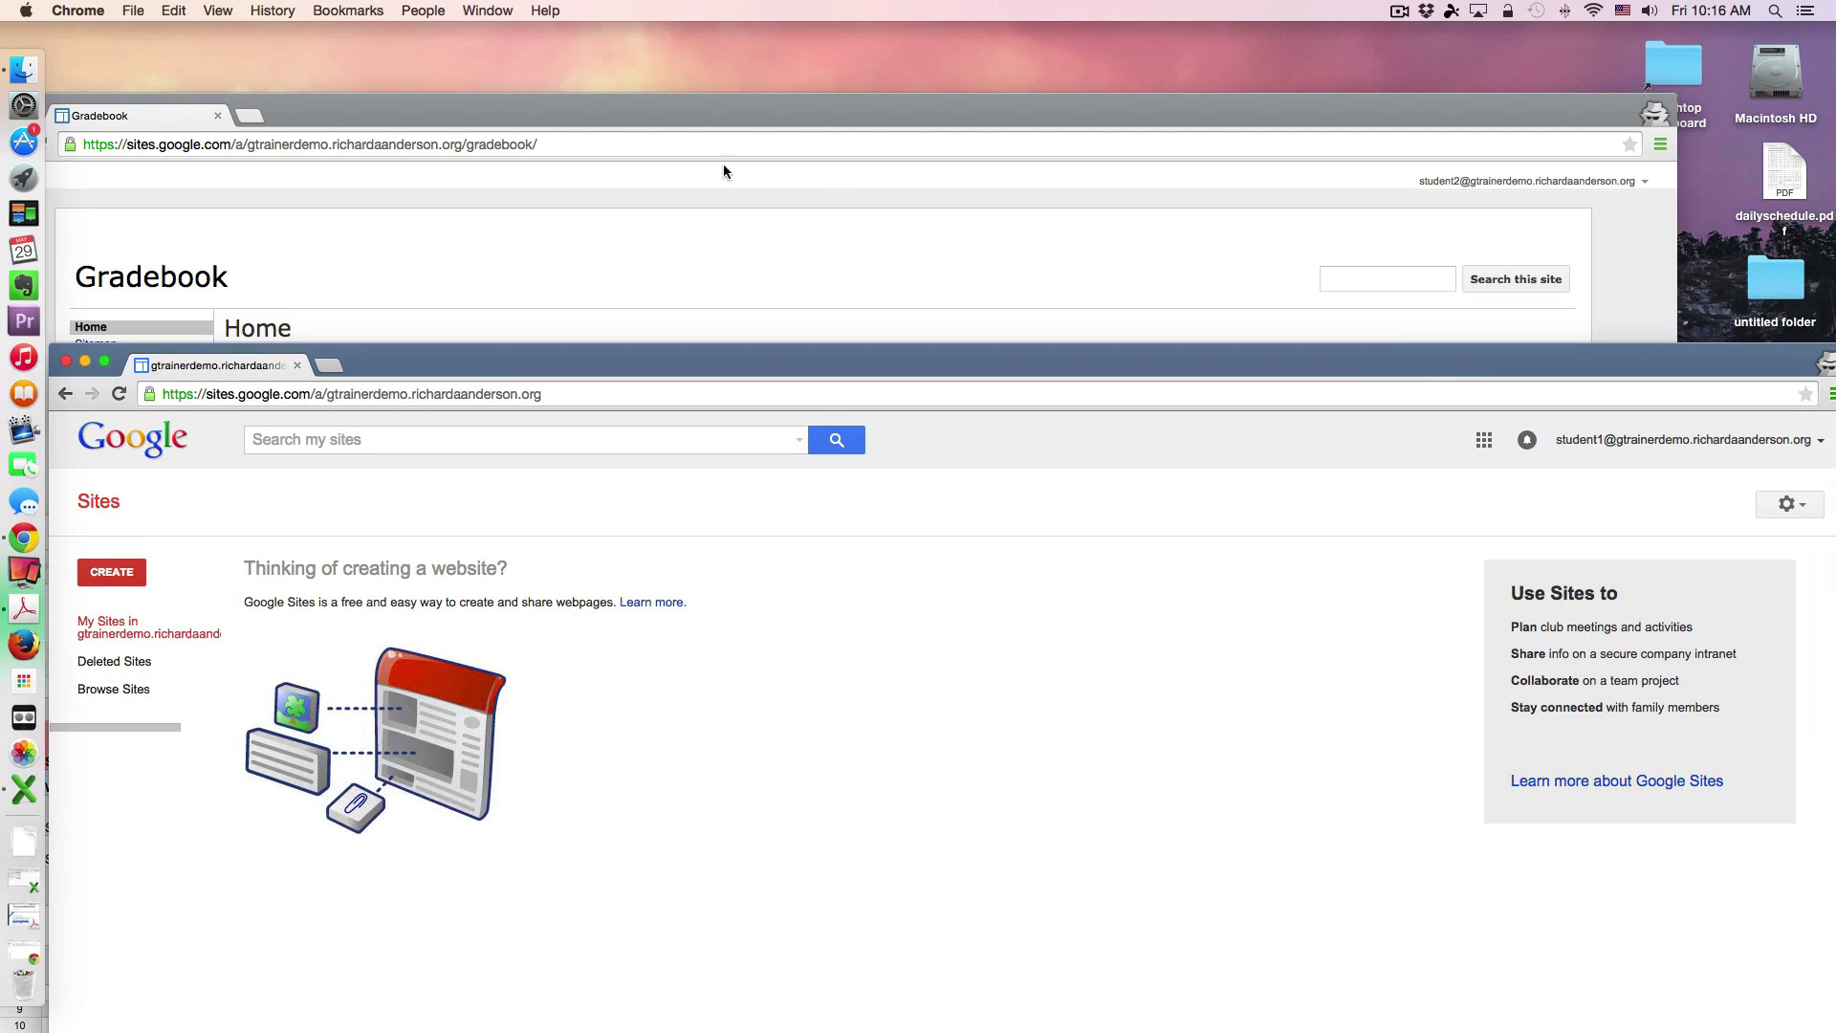
click(723, 171)
click(582, 137)
key(super+c)
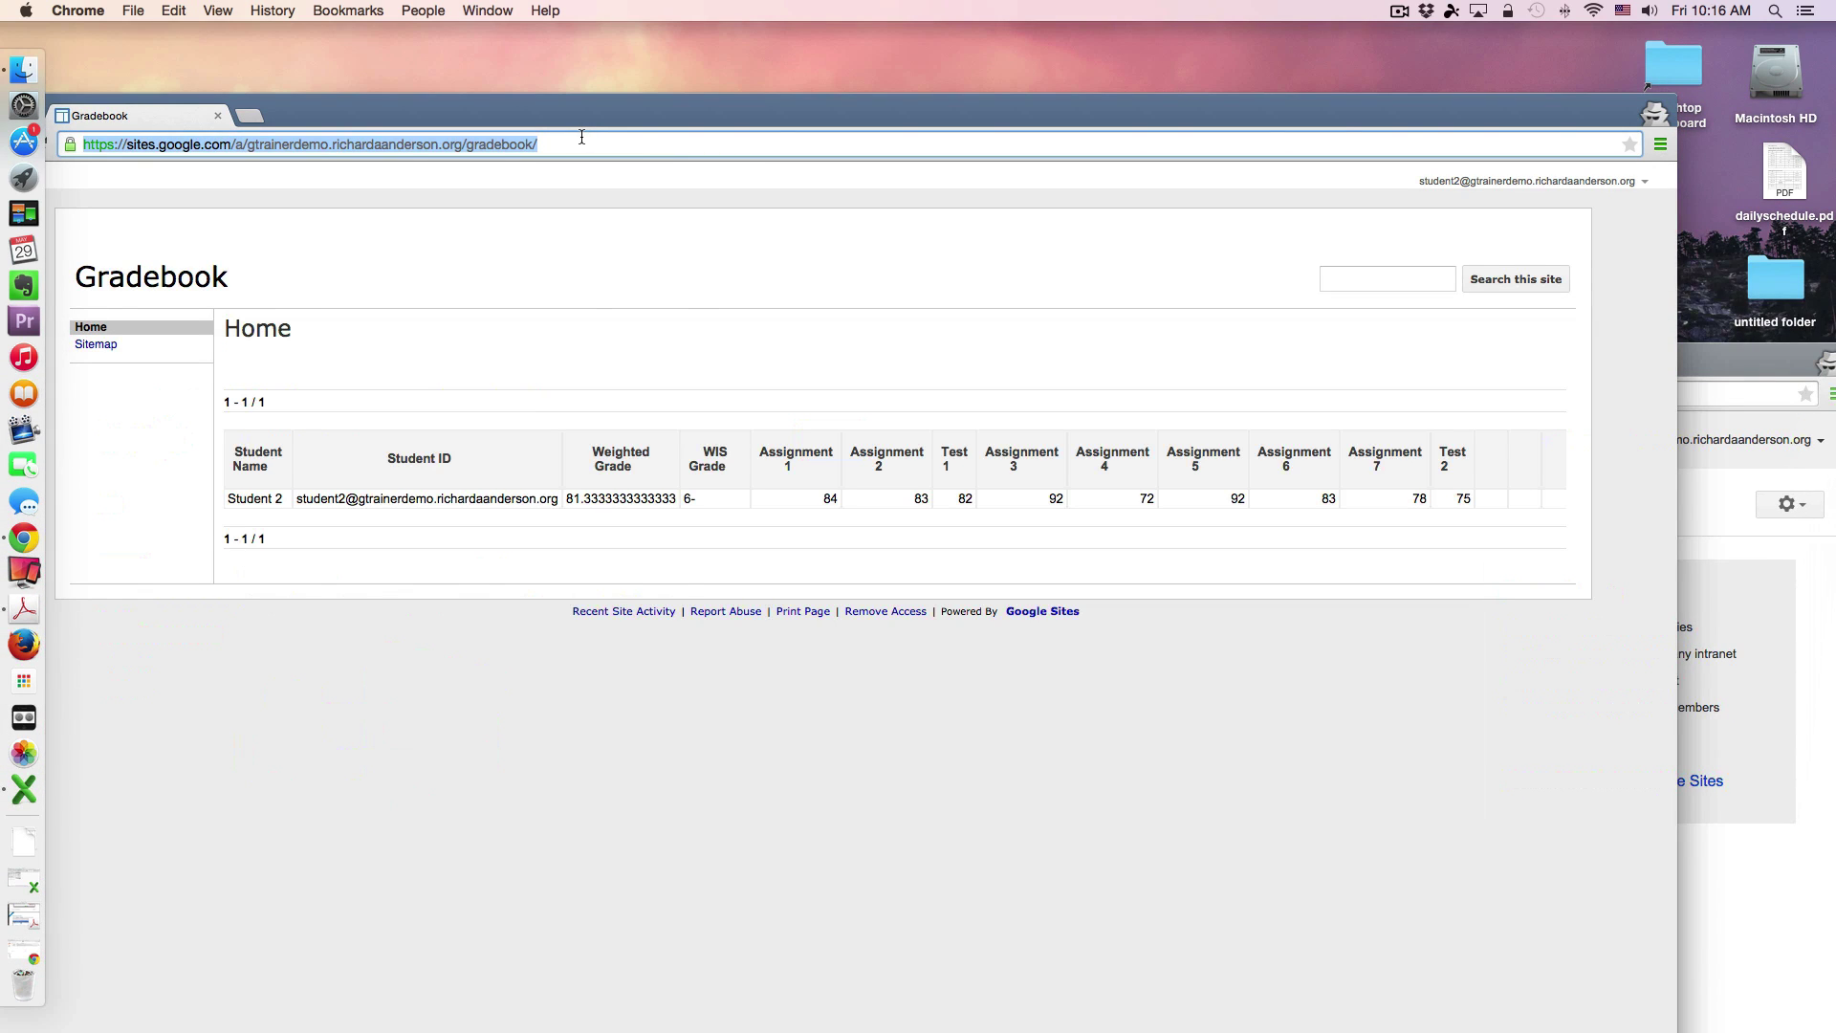
drag(1748, 360, 1713, 123)
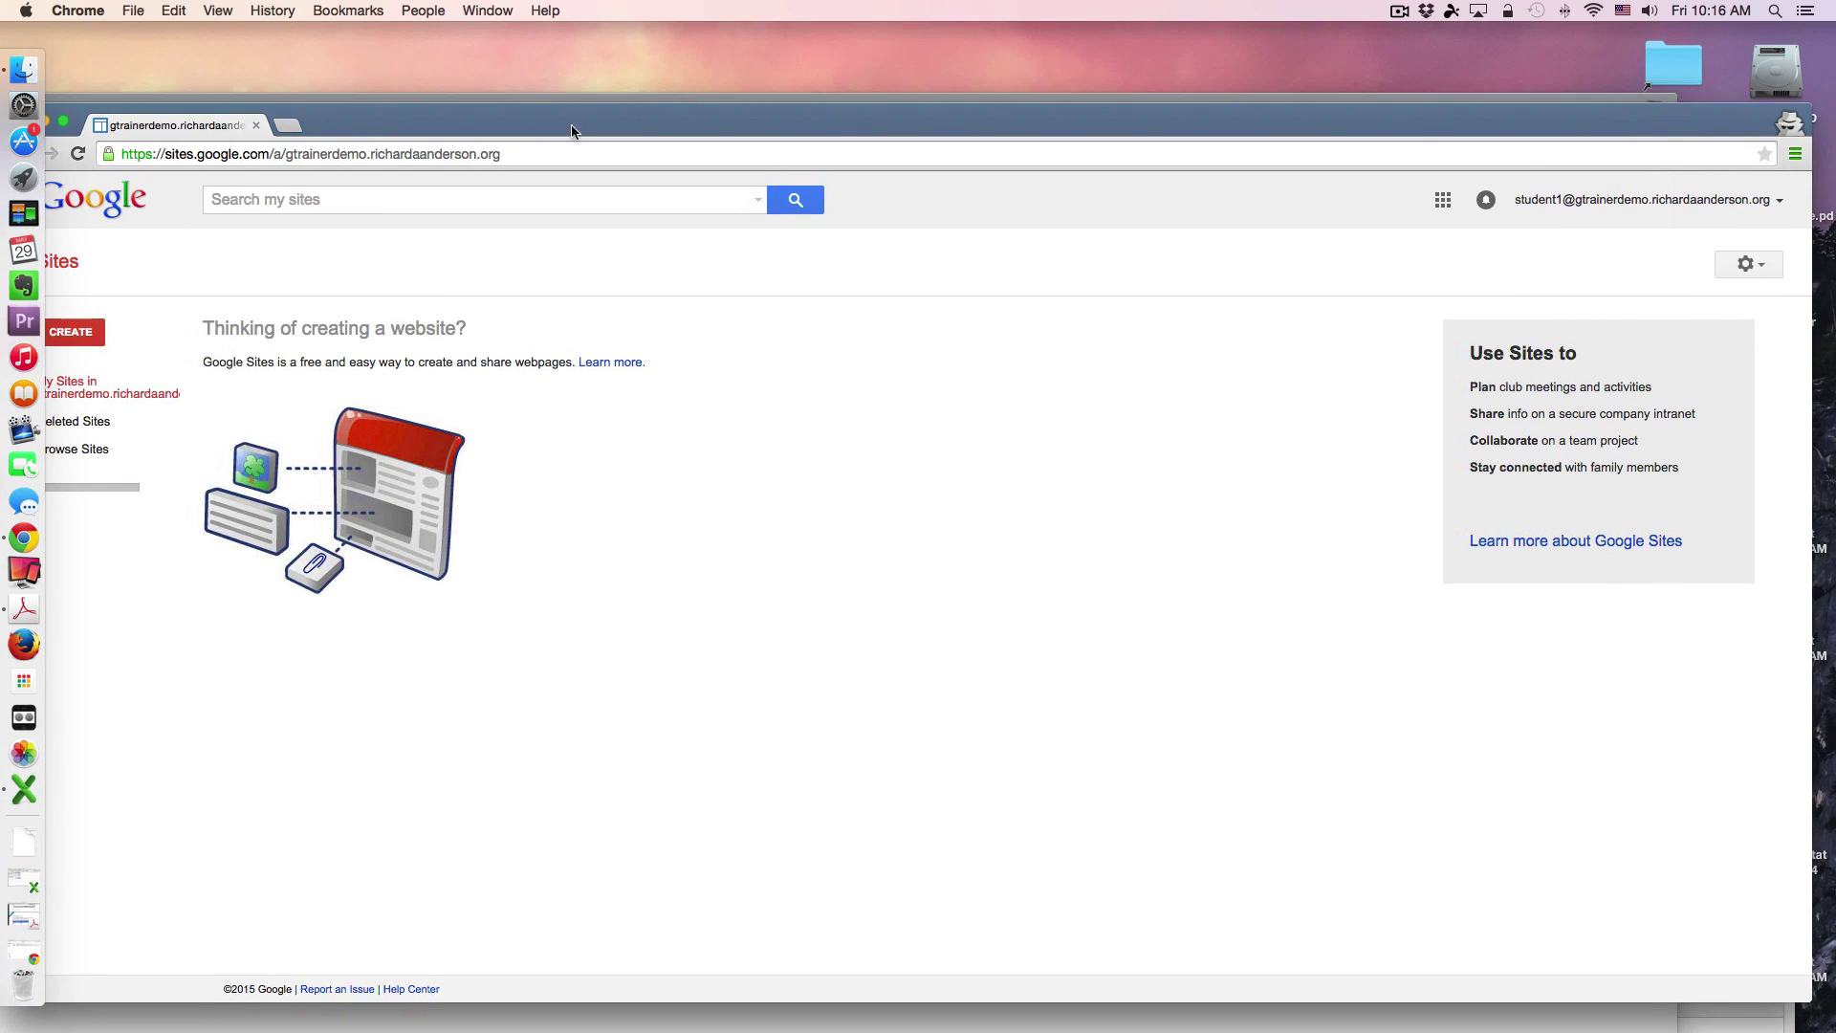
click(514, 153)
click(530, 151)
text(/gradebook/)
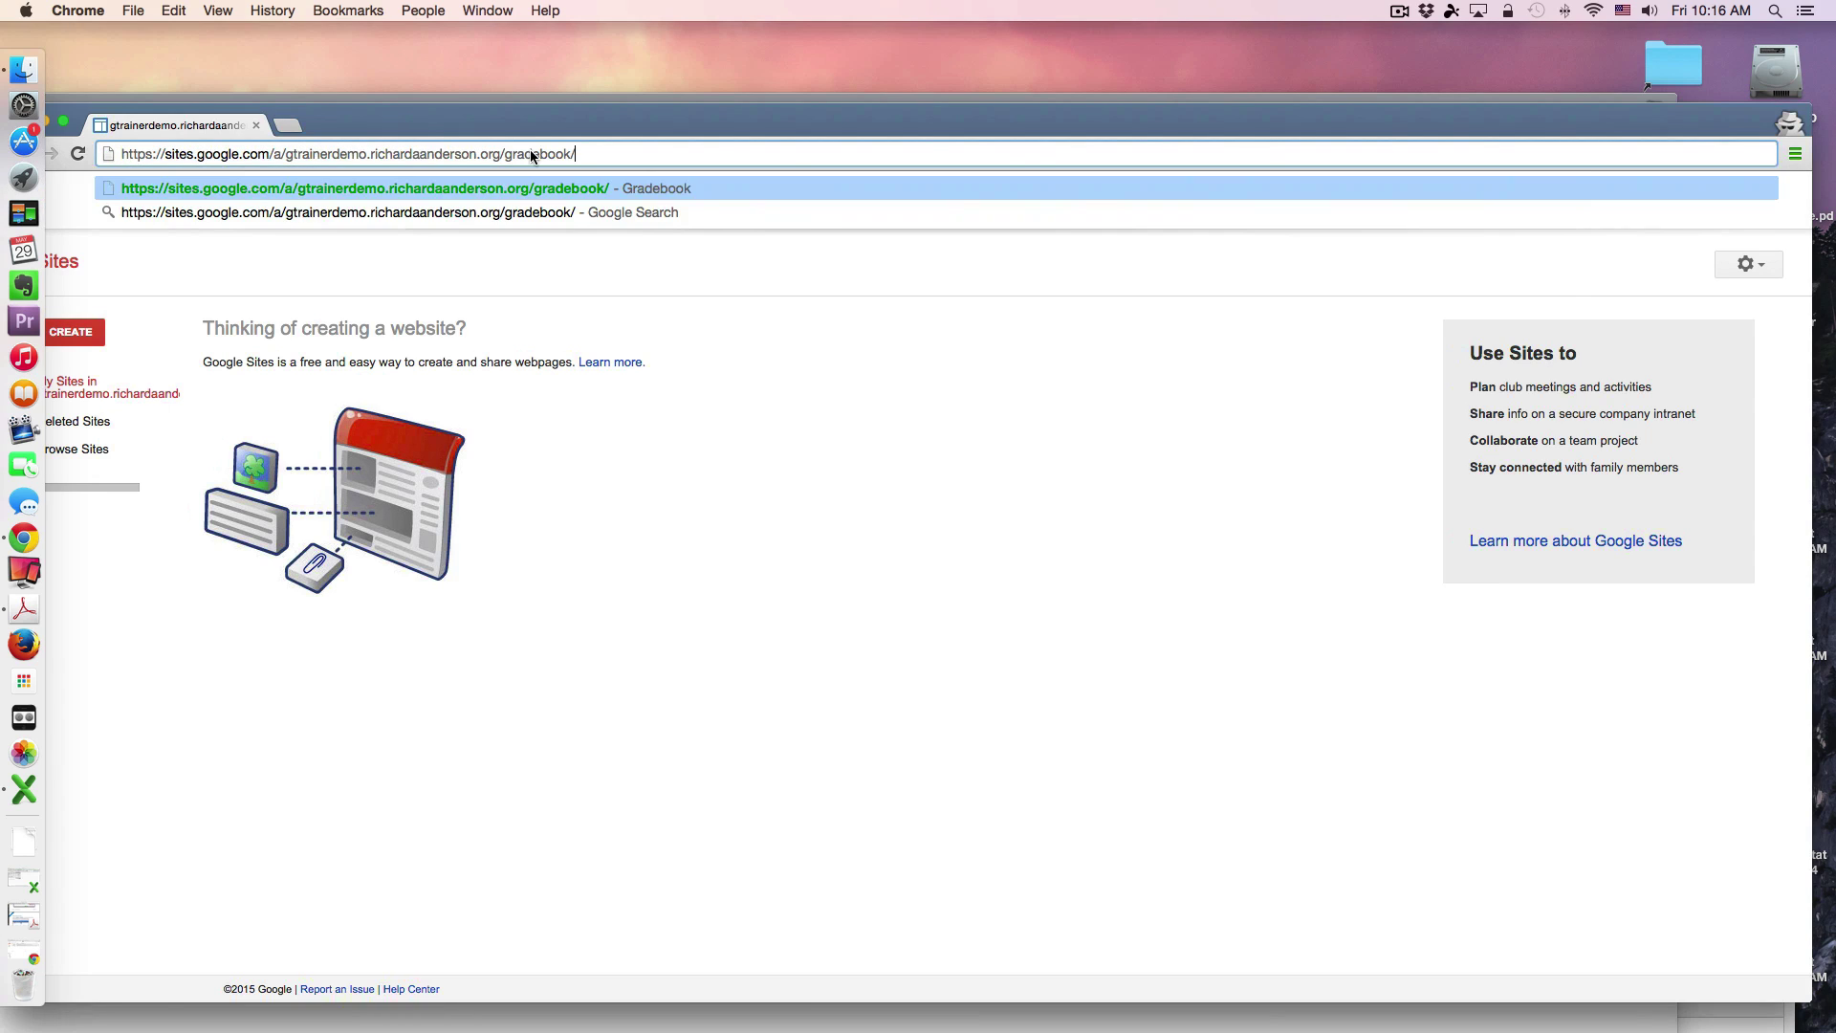
key(Return)
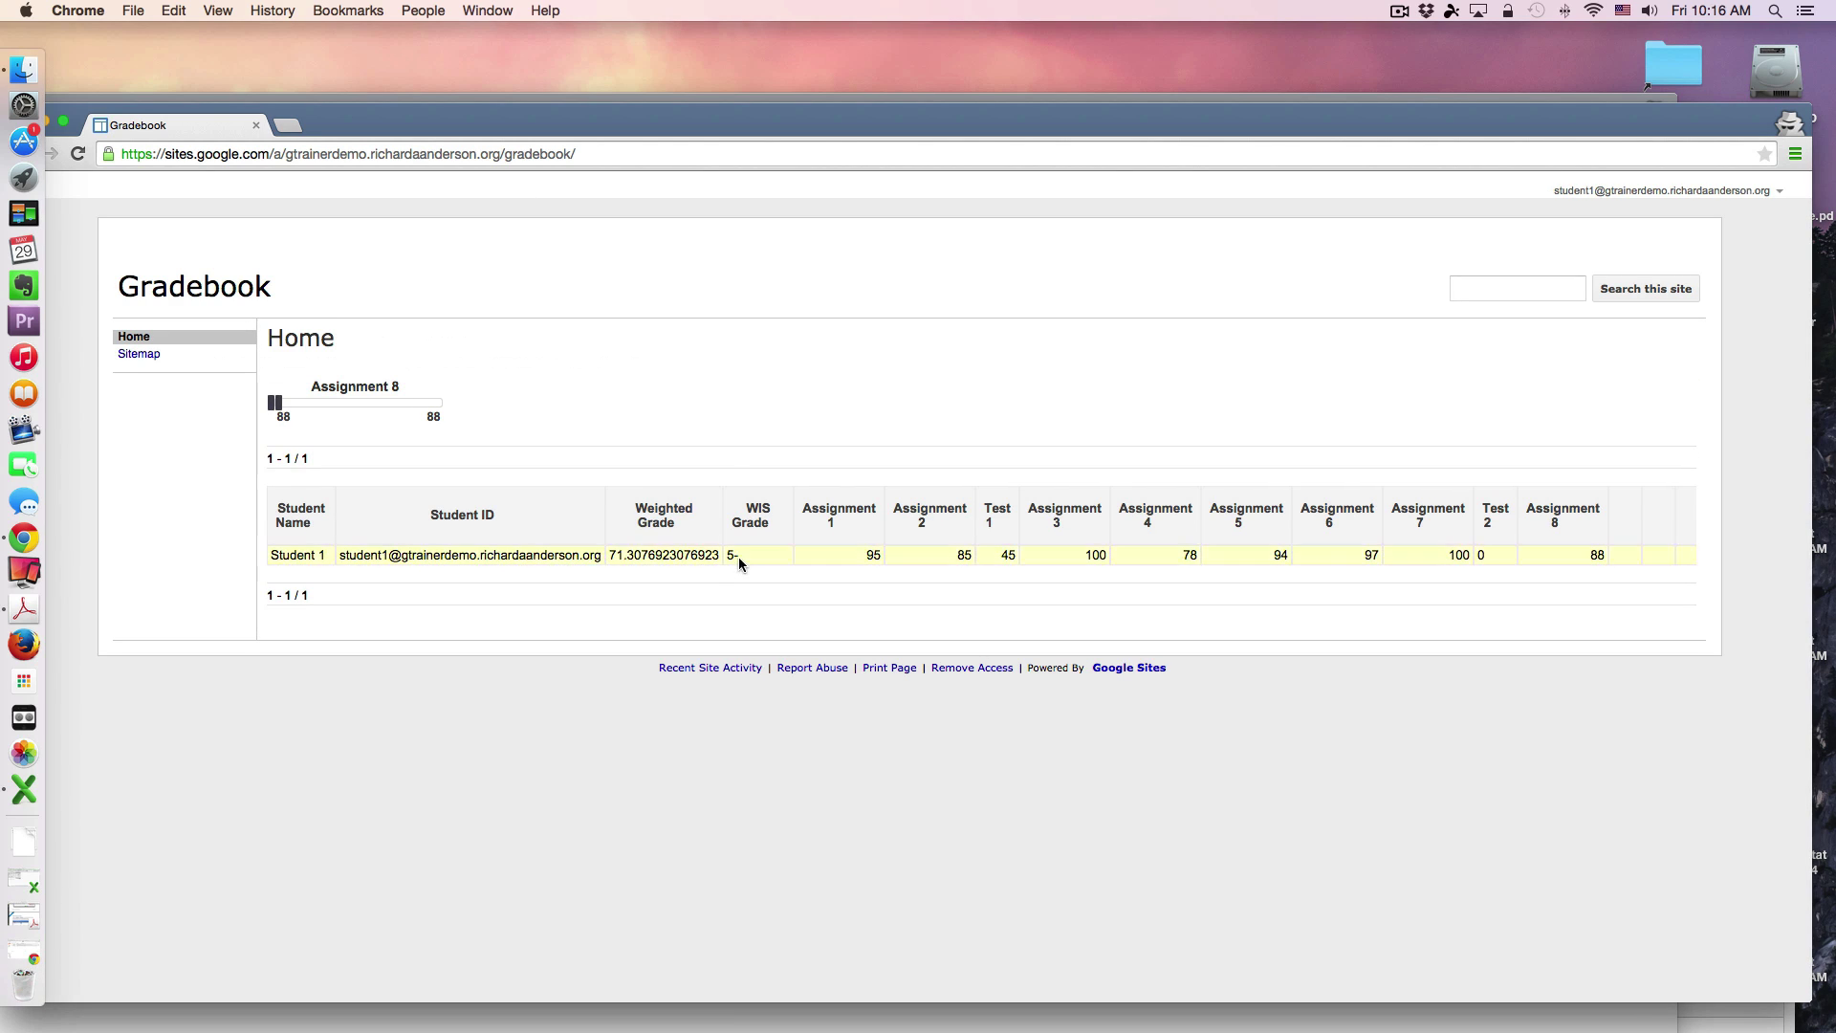
Step: Move both students' Gradebook windows aside and bring the gradebook spreadsheet forward
drag(641, 126, 884, 328)
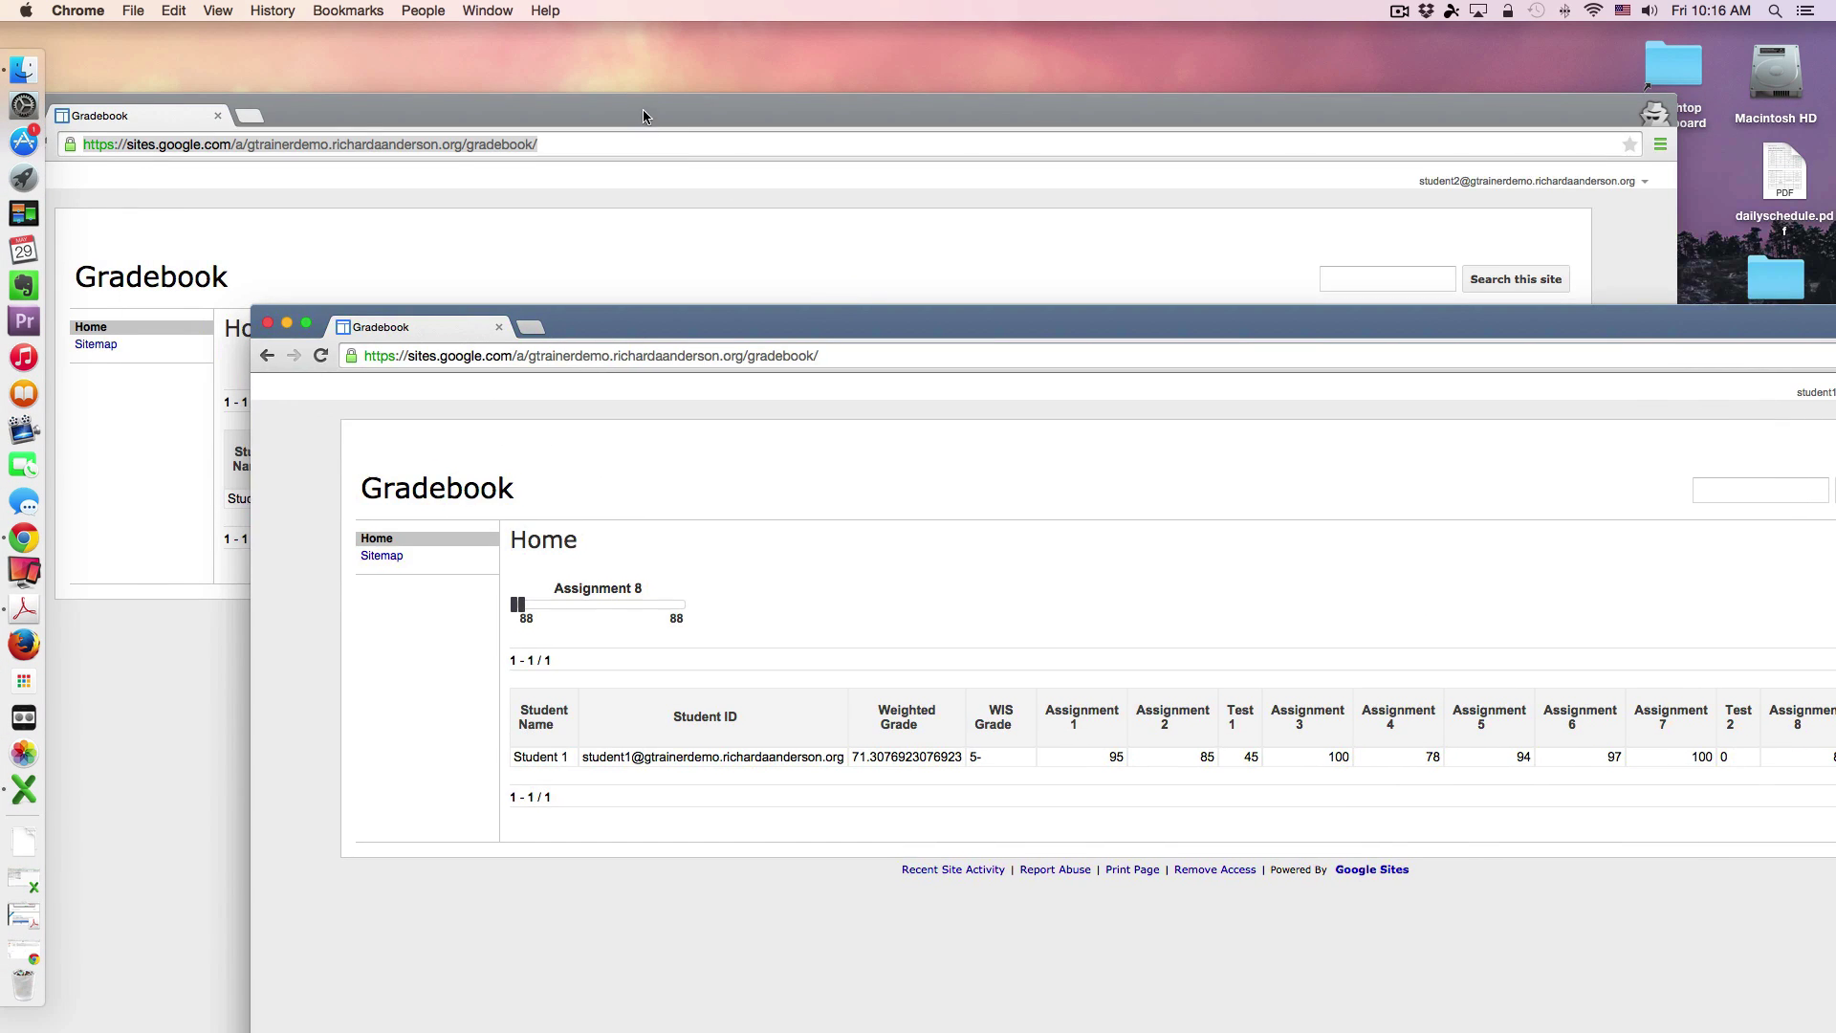
drag(643, 109, 1167, 191)
drag(229, 636, 377, 171)
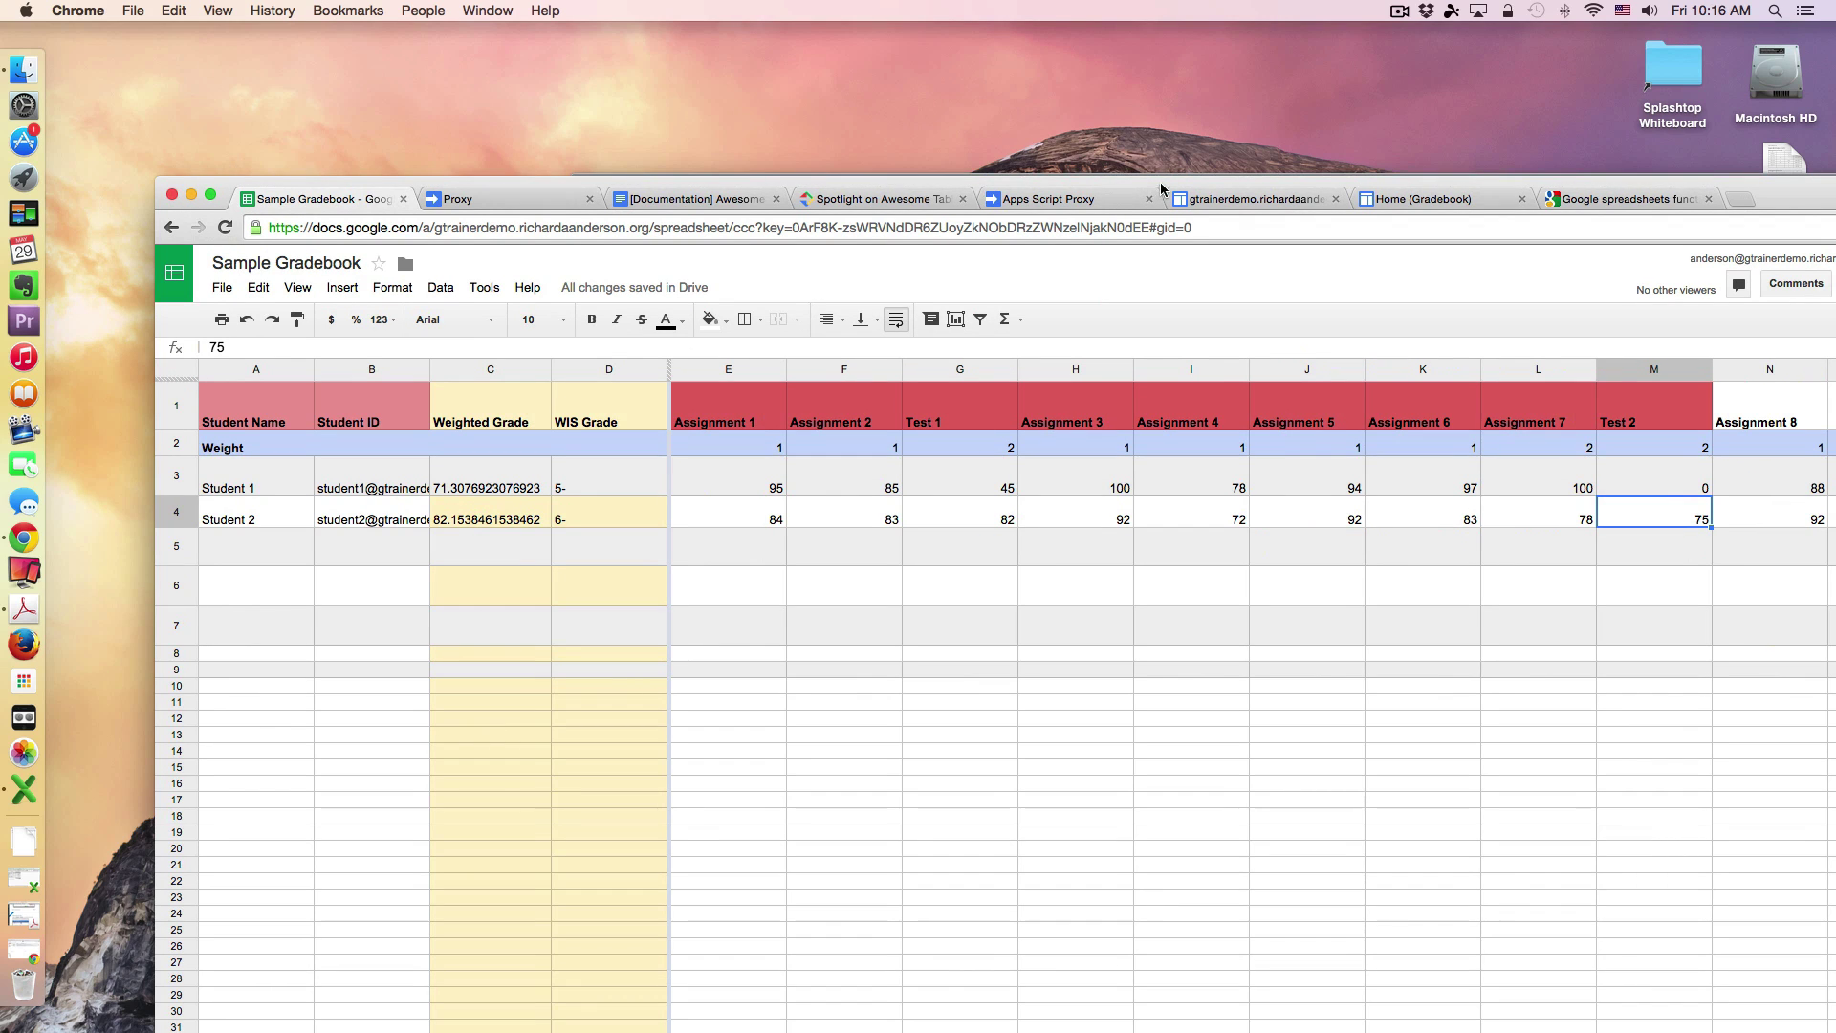
Step: Shift the Sample Gradebook spreadsheet window down, then nudge it back up
drag(1157, 198, 1137, 407)
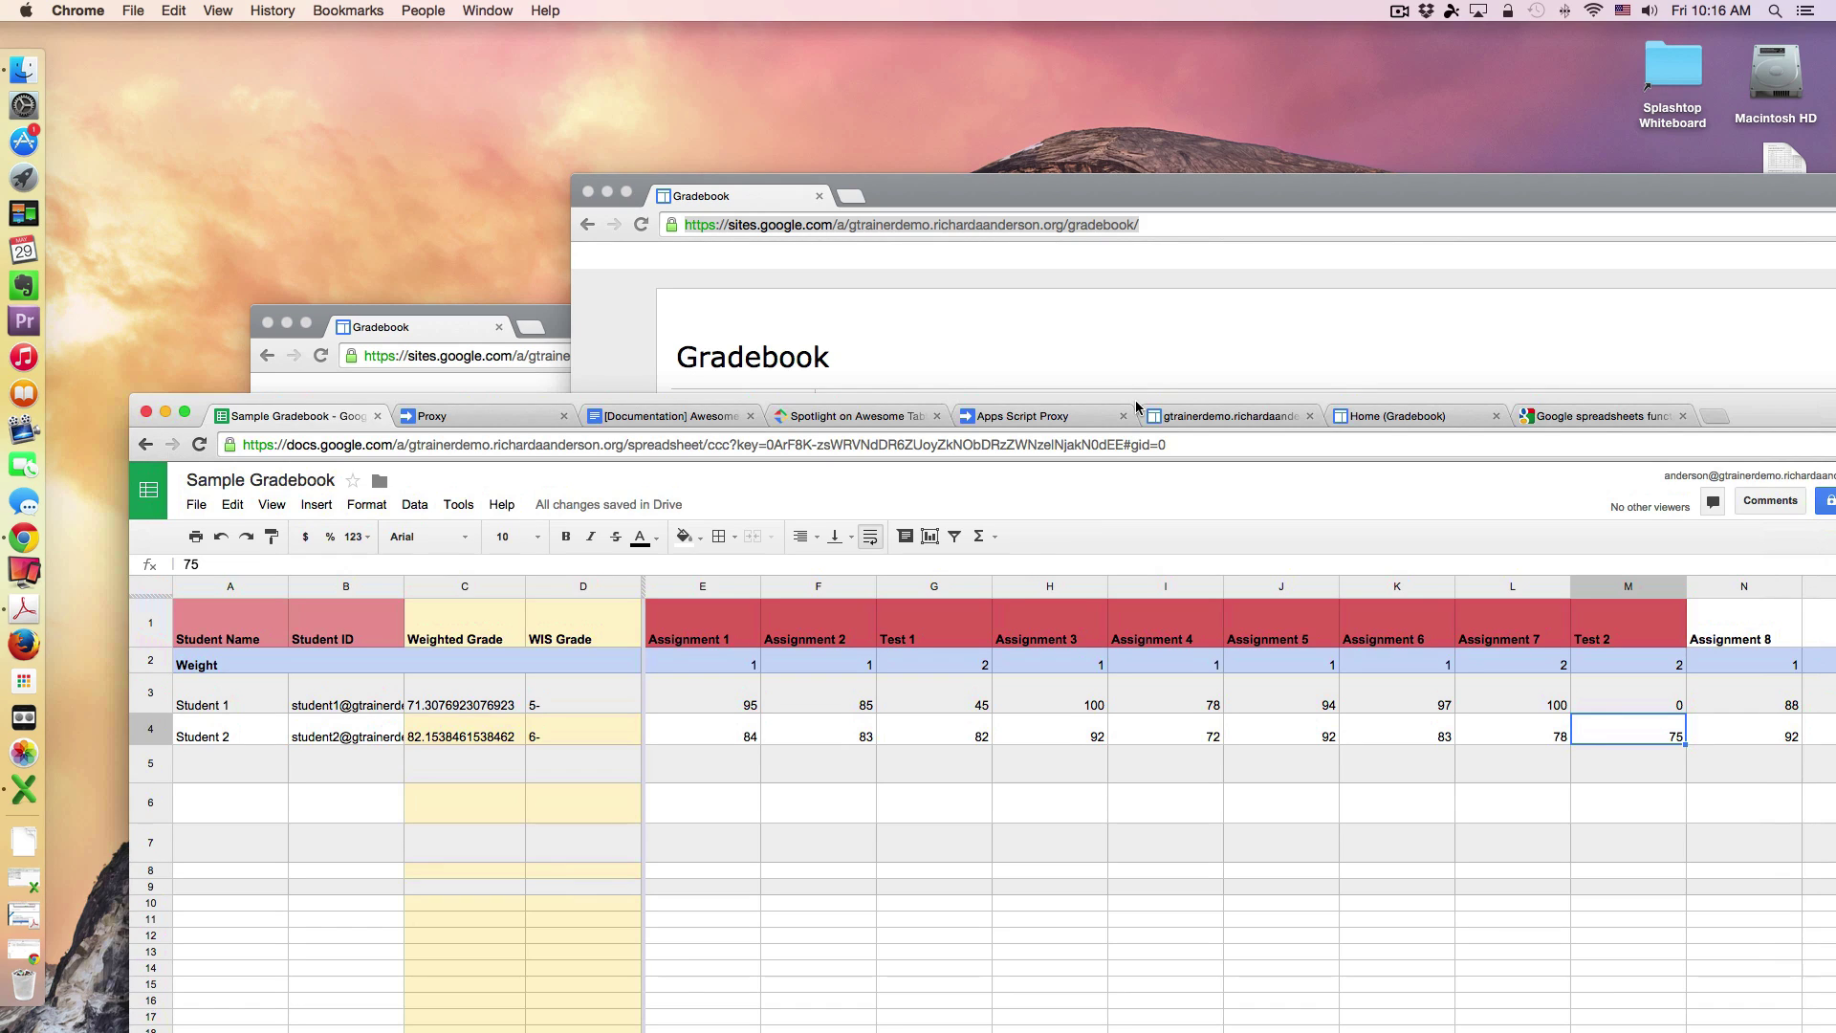
drag(1137, 407, 1136, 362)
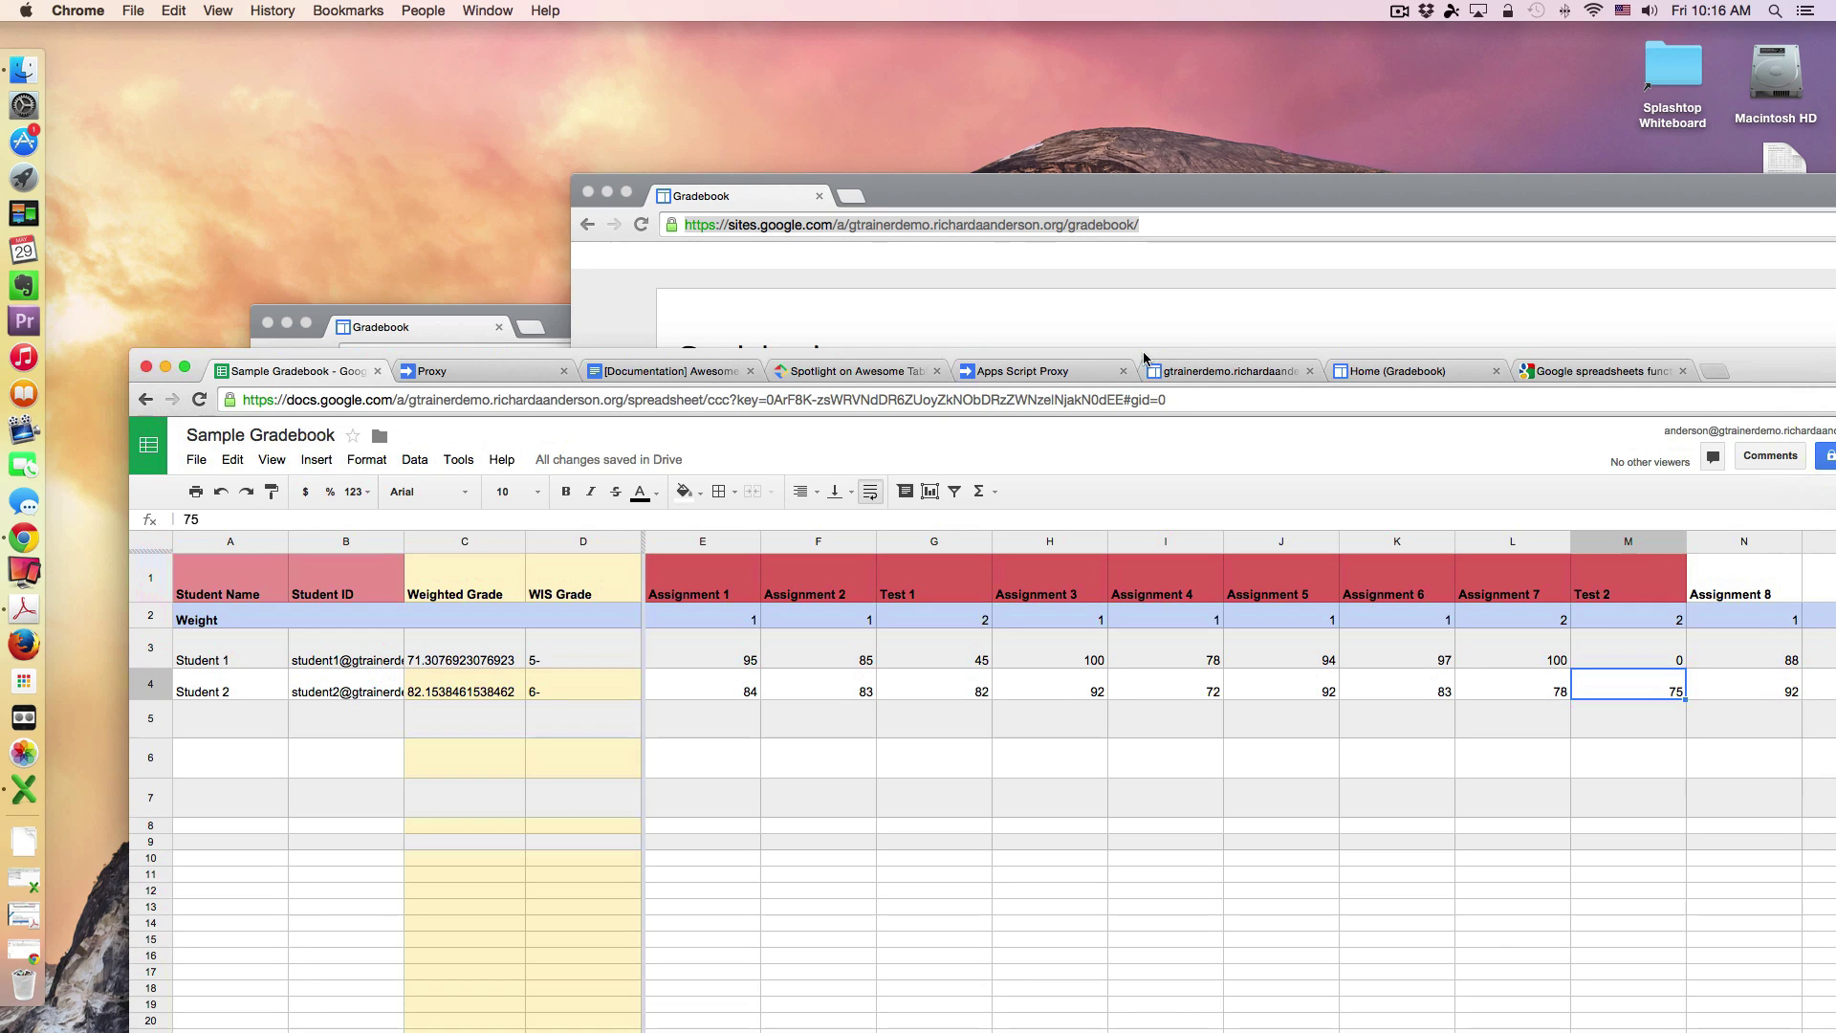
Step: Cycle through the Proxy, Sites, Gradebook, function list and Spotlight tabs, then bring Student 2's Gradebook window forward
click(1063, 375)
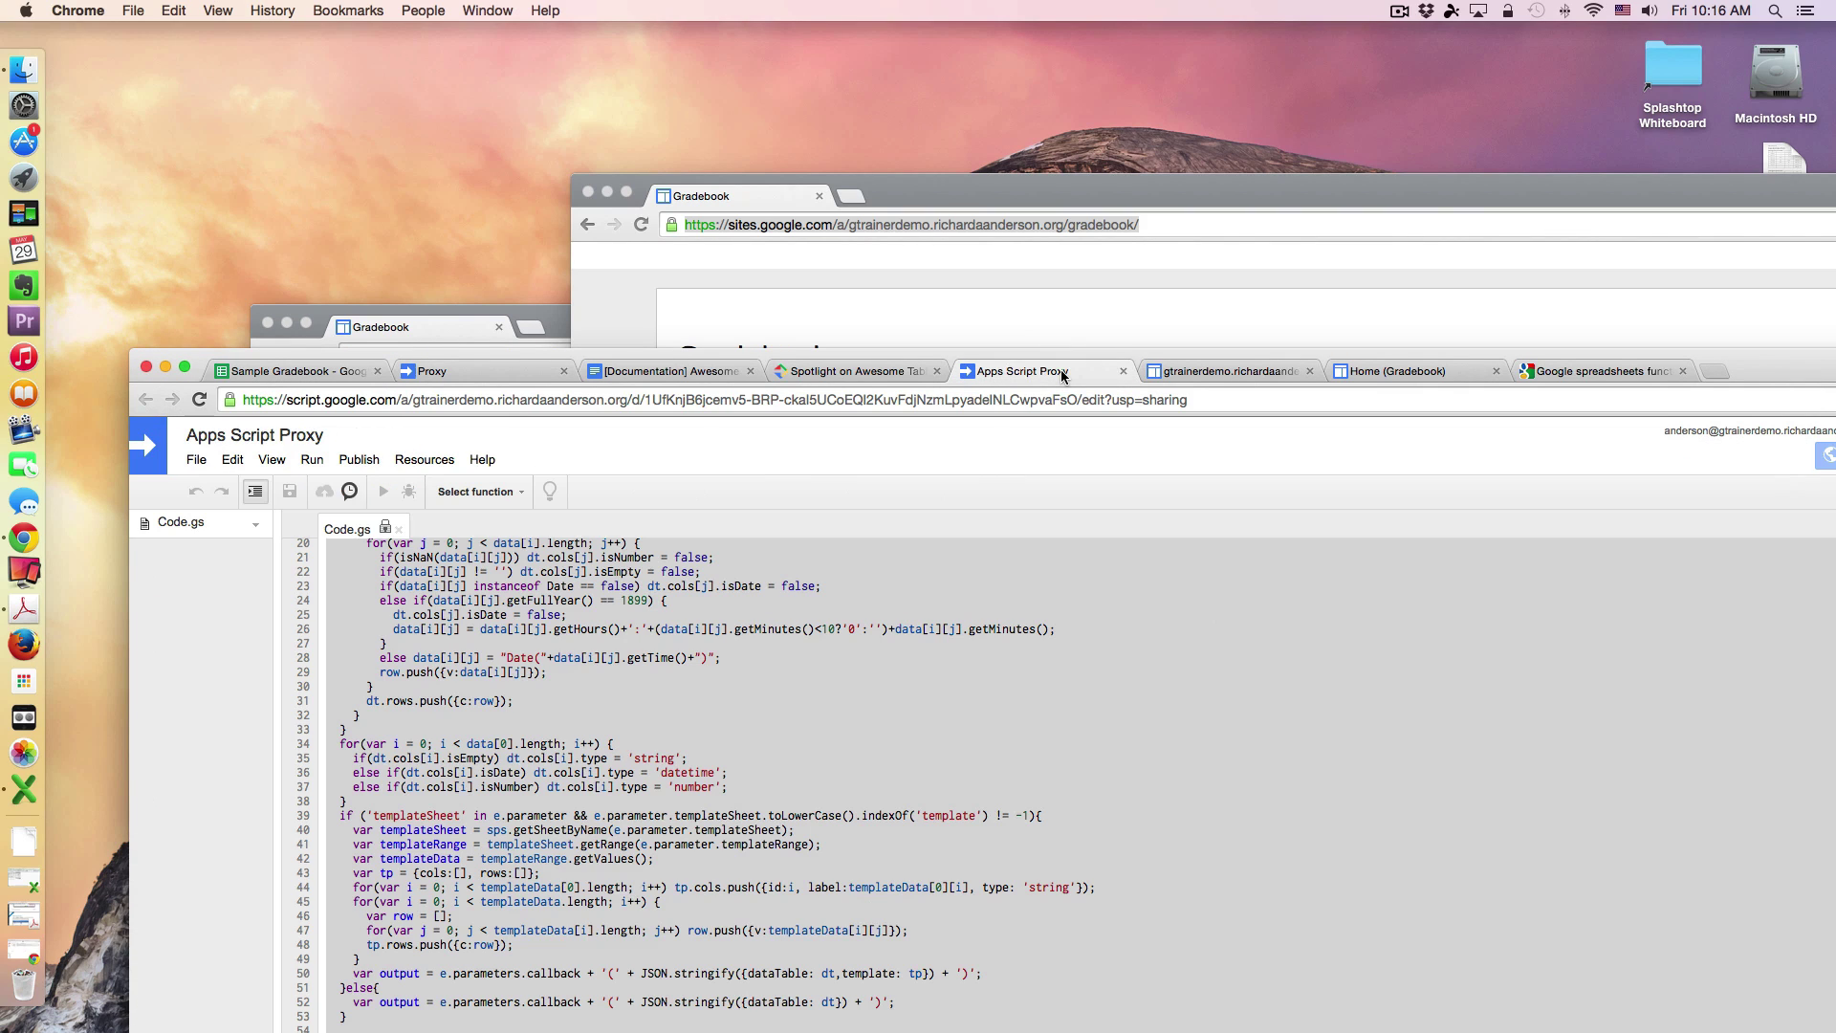
click(1210, 374)
click(1357, 370)
click(1564, 373)
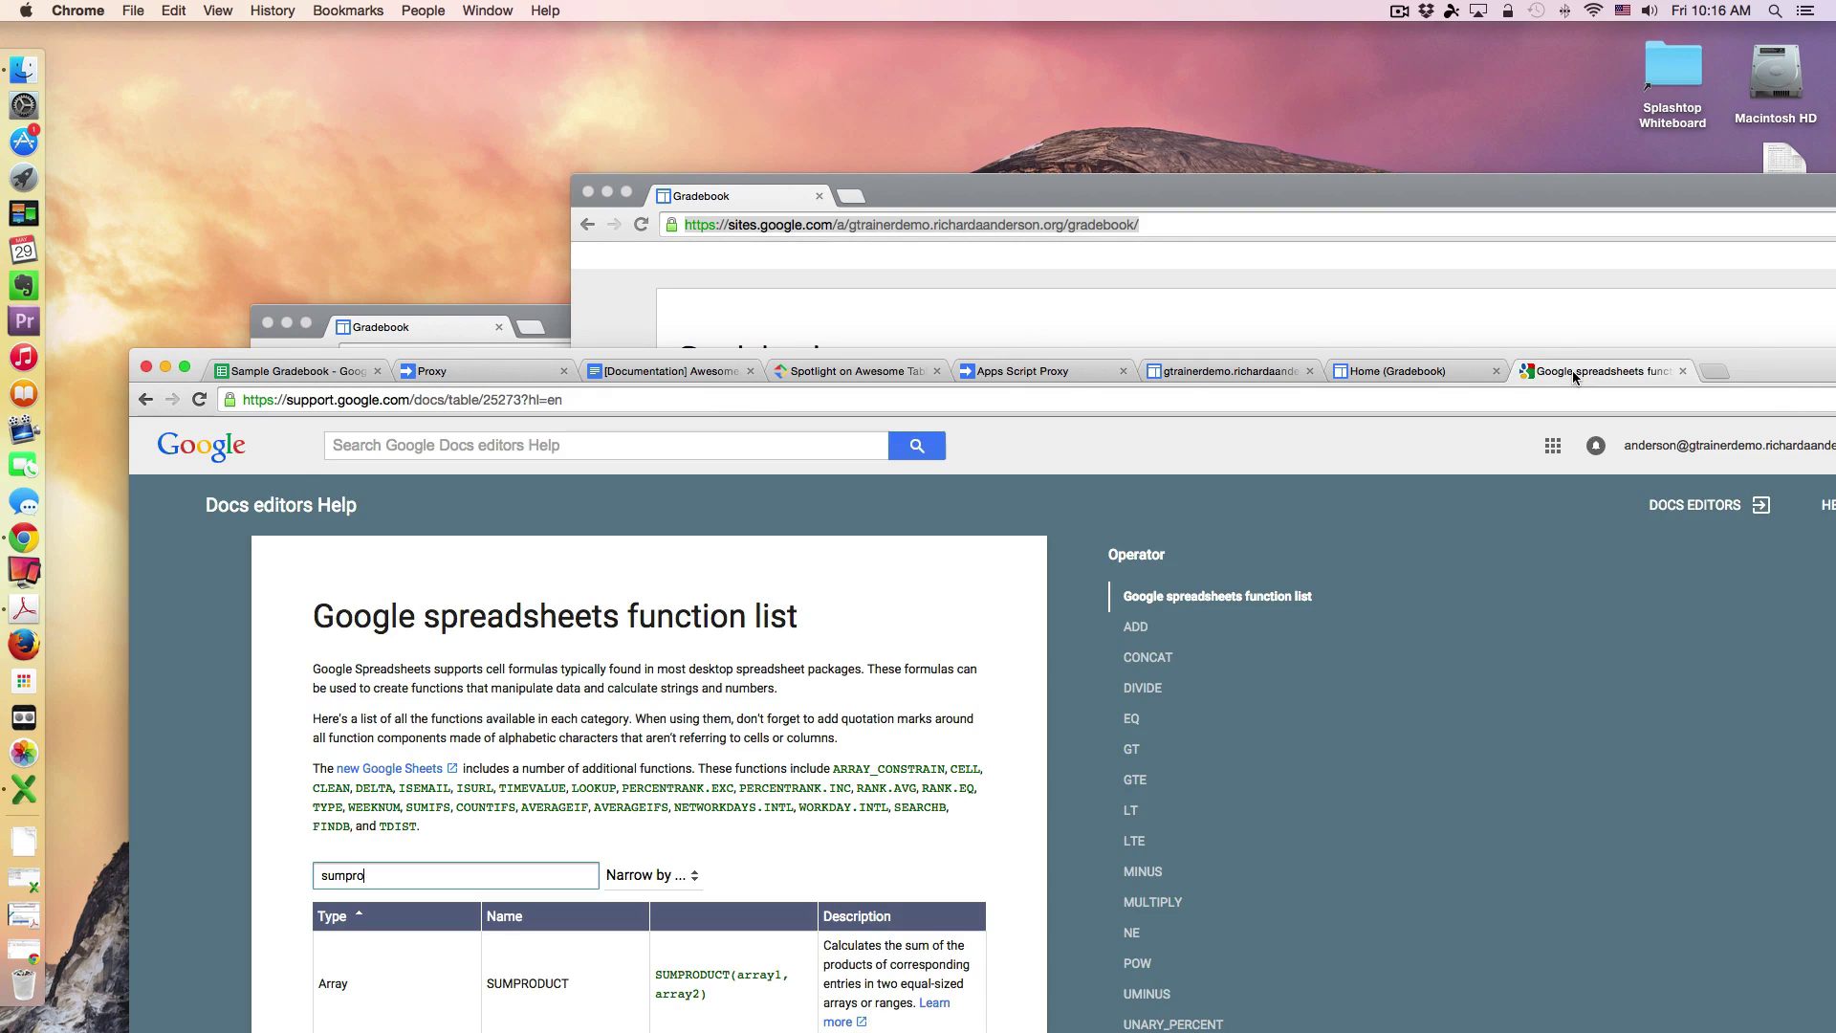
click(845, 370)
click(524, 364)
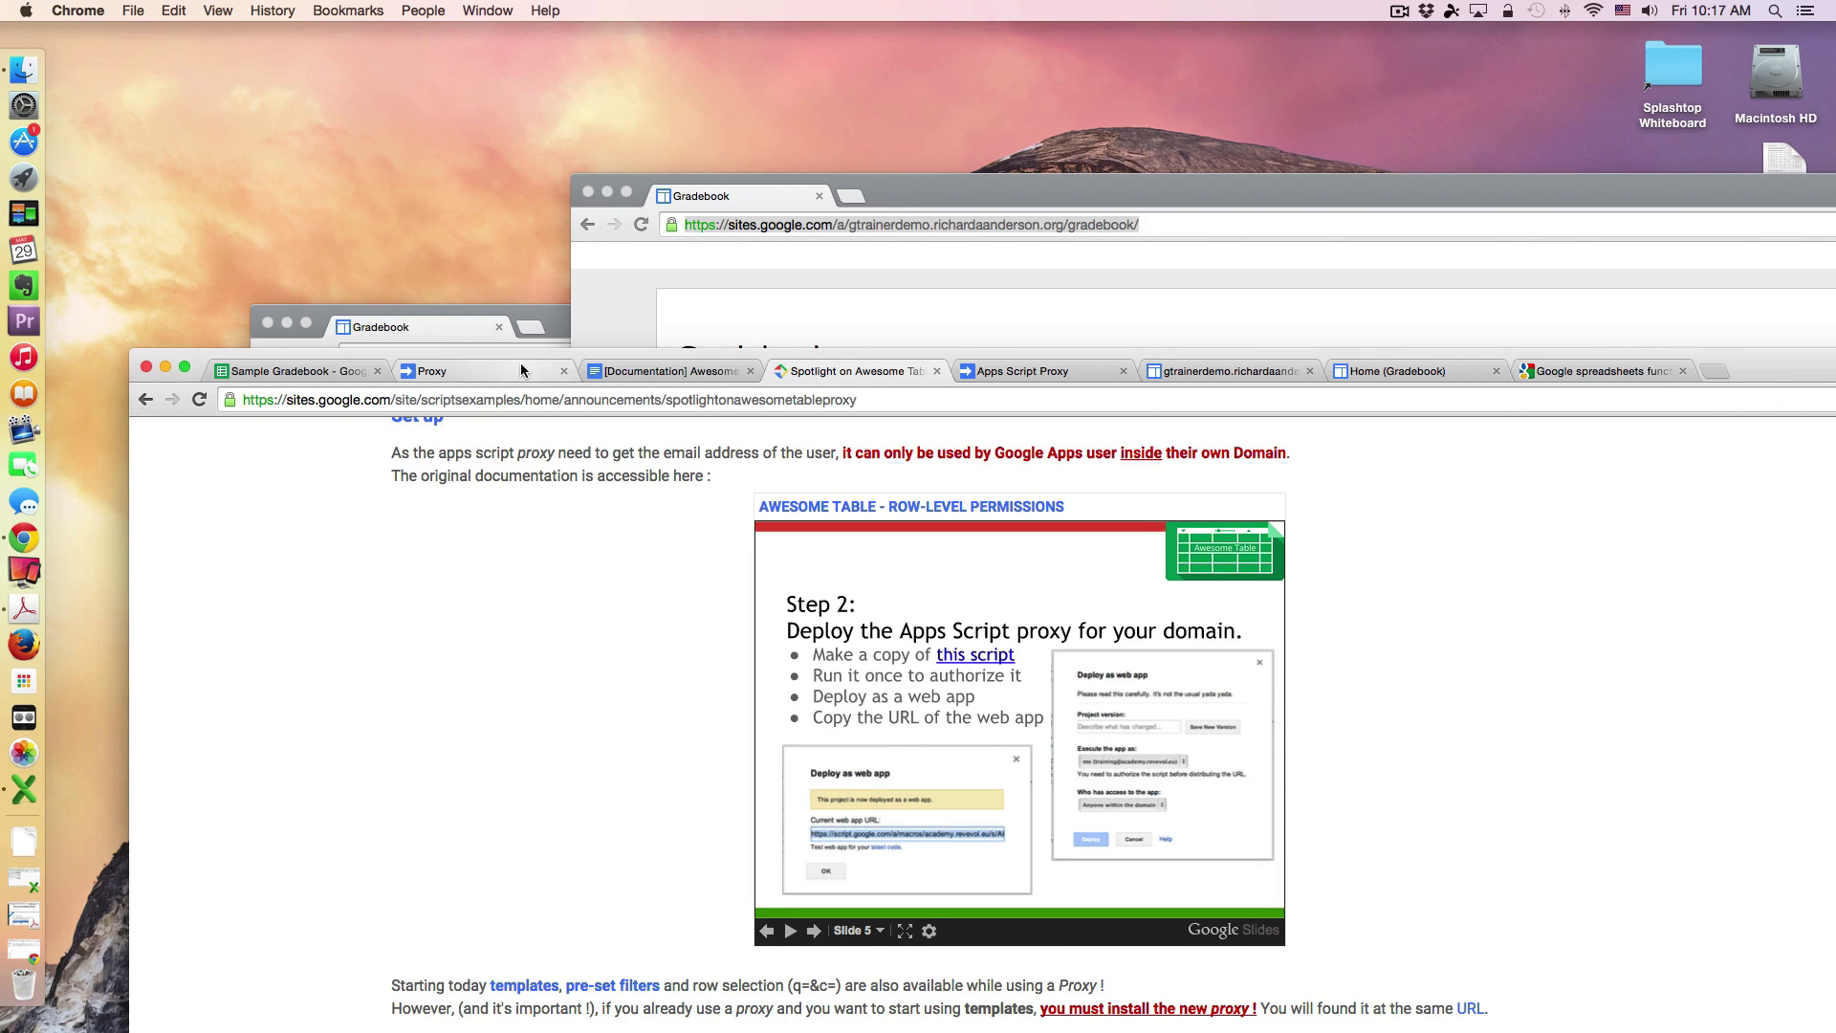
drag(1018, 190, 569, 25)
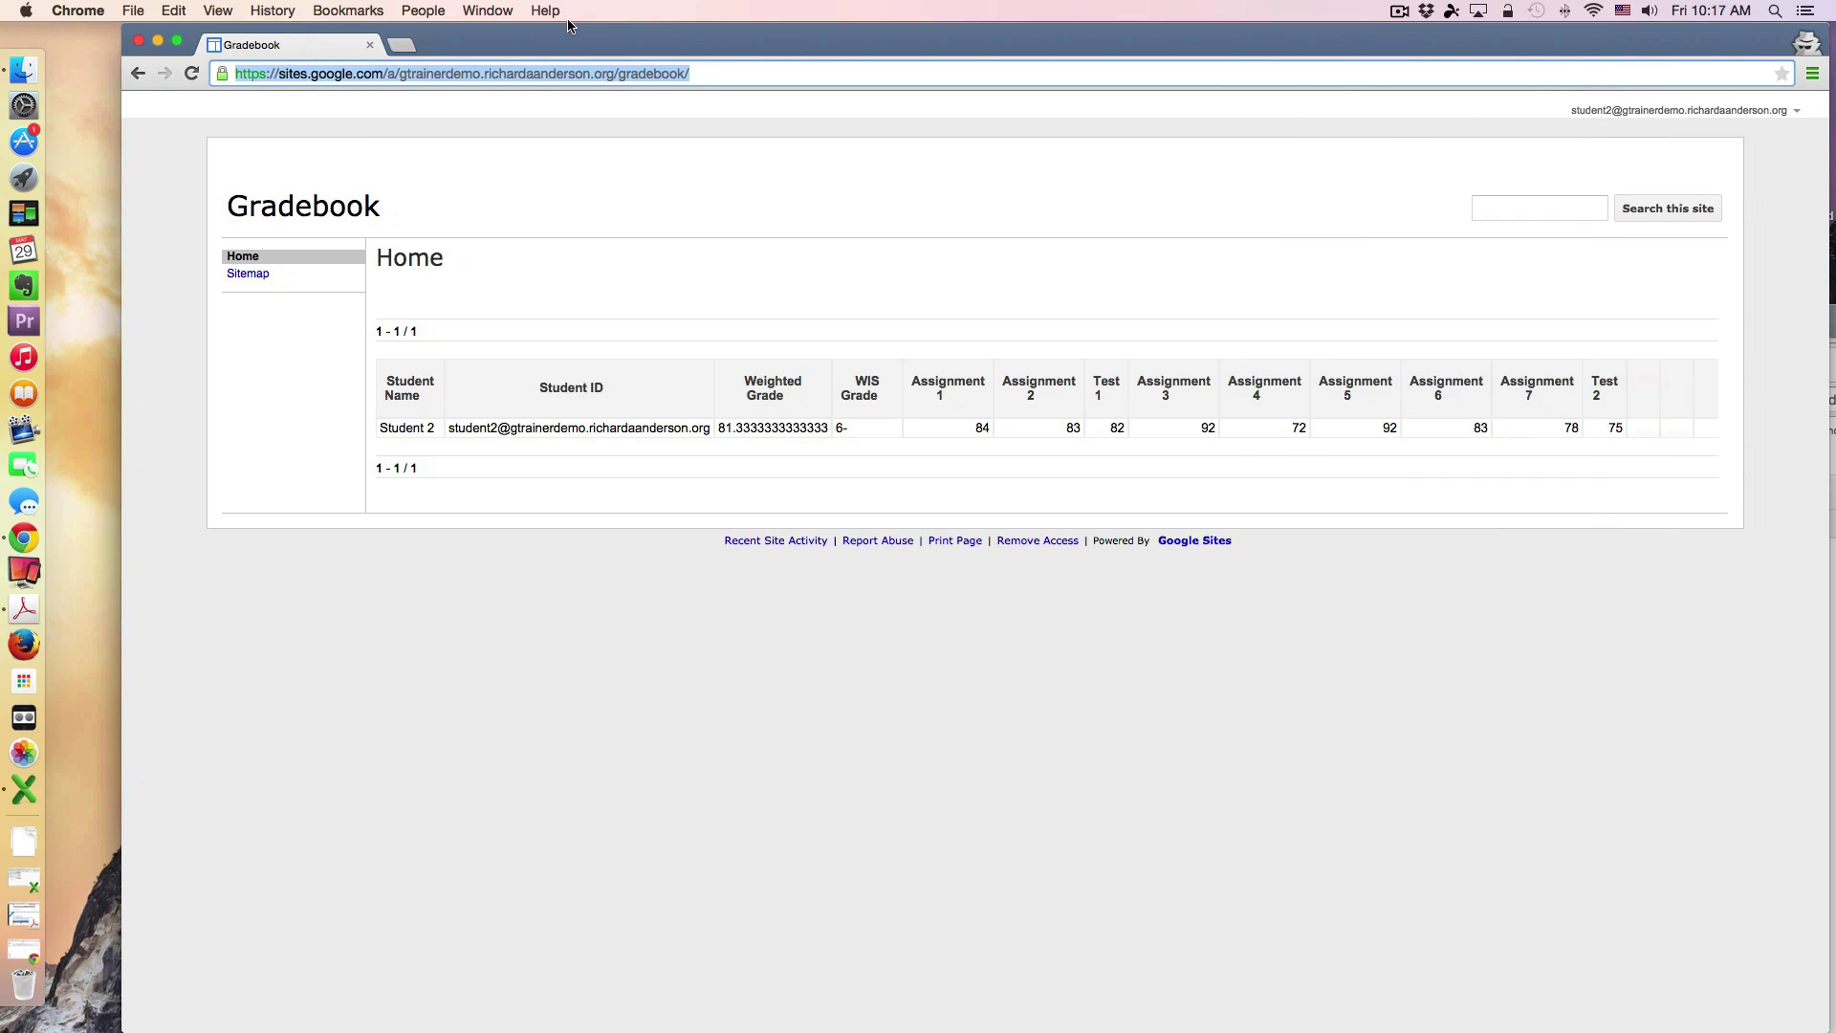